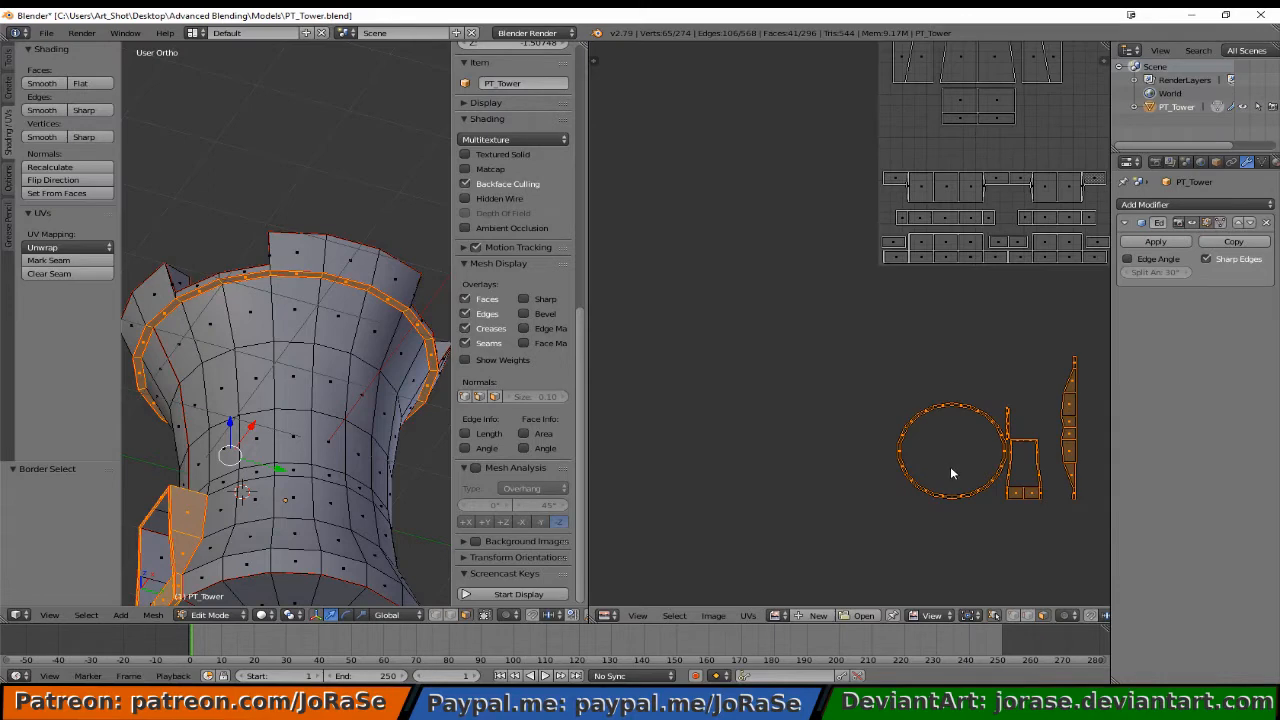
Select only the ring island below the UV square and move it up into the square.
middle_click_drag(950, 466, 803, 421)
key("a")
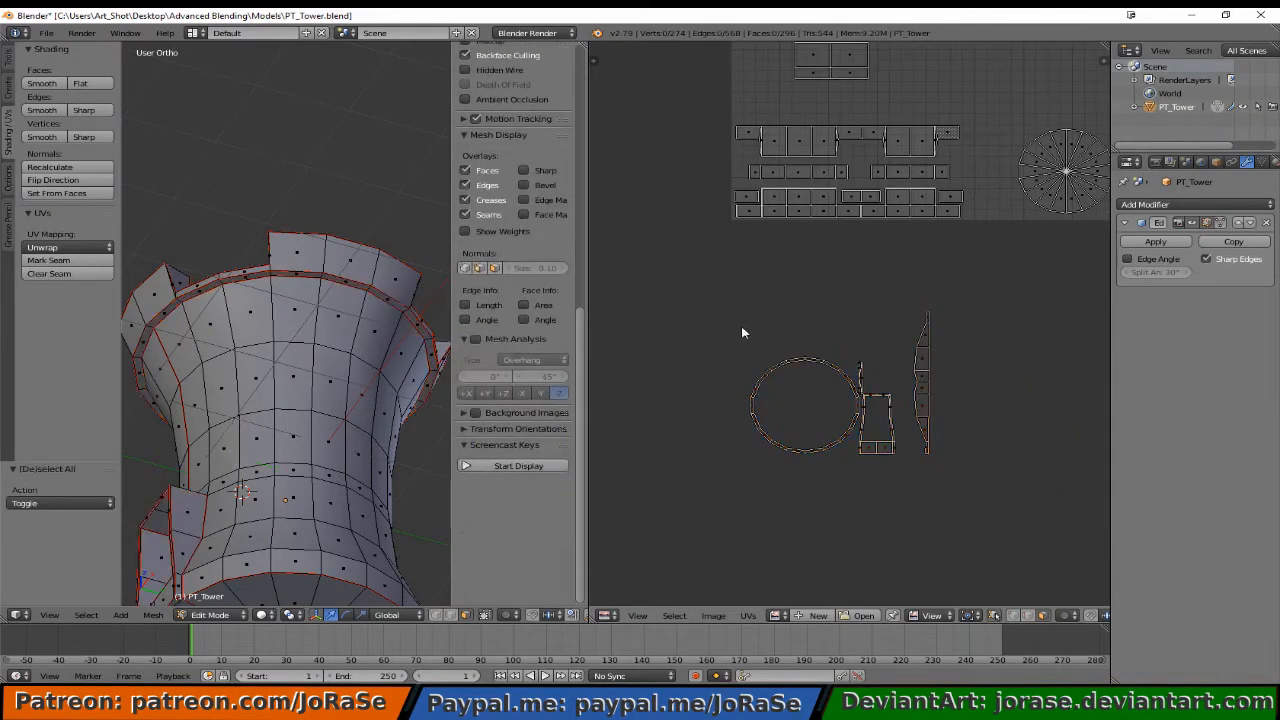
key("b")
left_click_drag(732, 312, 857, 517)
key("b")
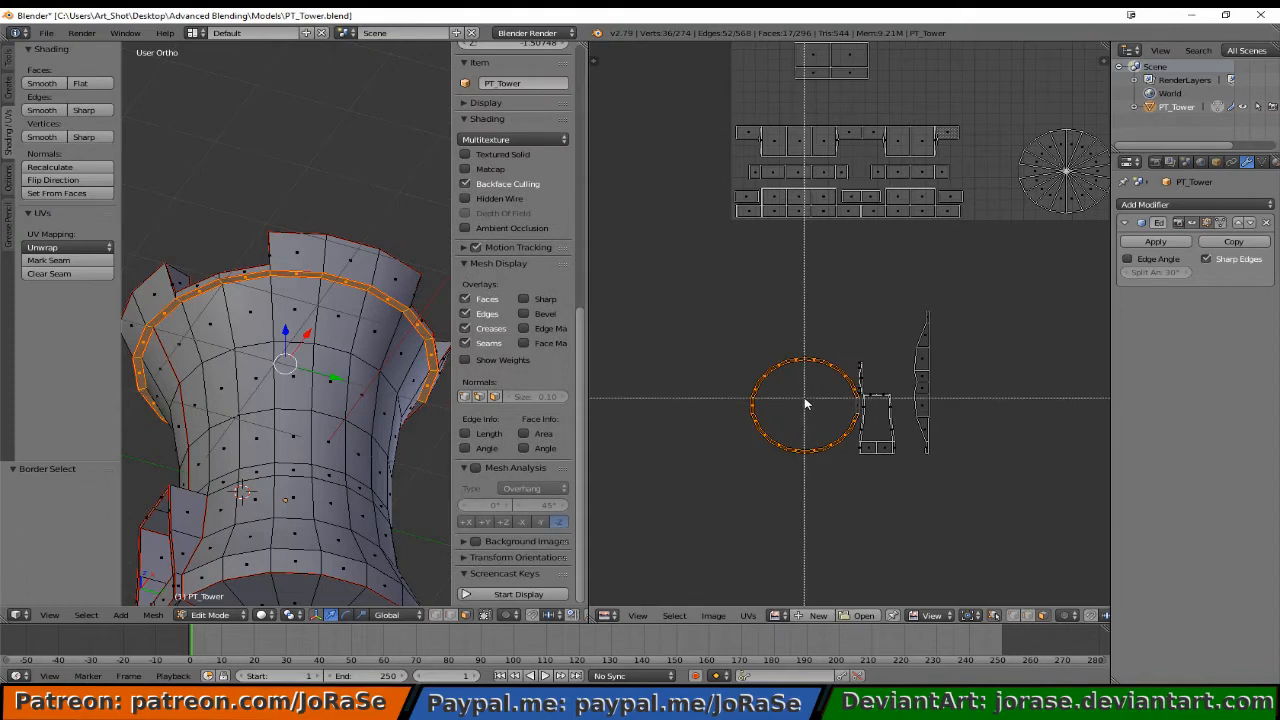
left_click_drag(806, 404, 860, 428)
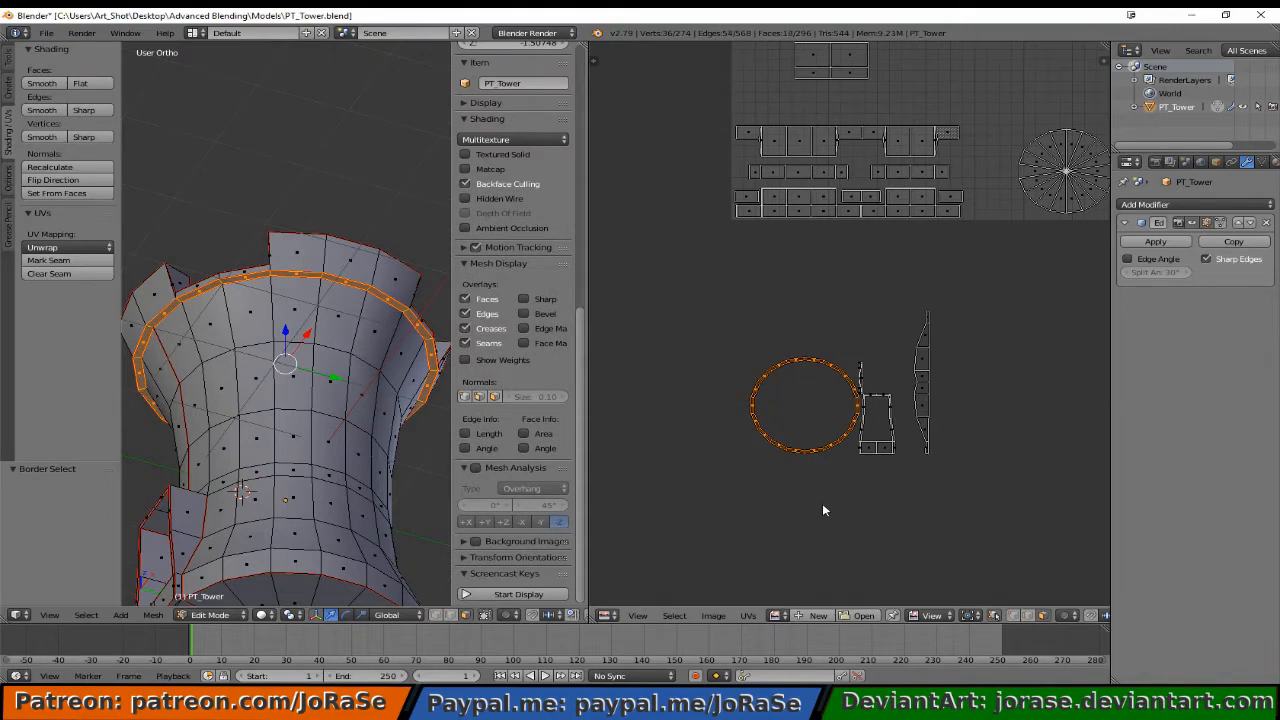
key("g")
left_click(966, 223)
middle_click_drag(966, 223, 902, 541)
Scale the ring island to about 0.5 and place it between the strip islands and the round disc island.
key("s")
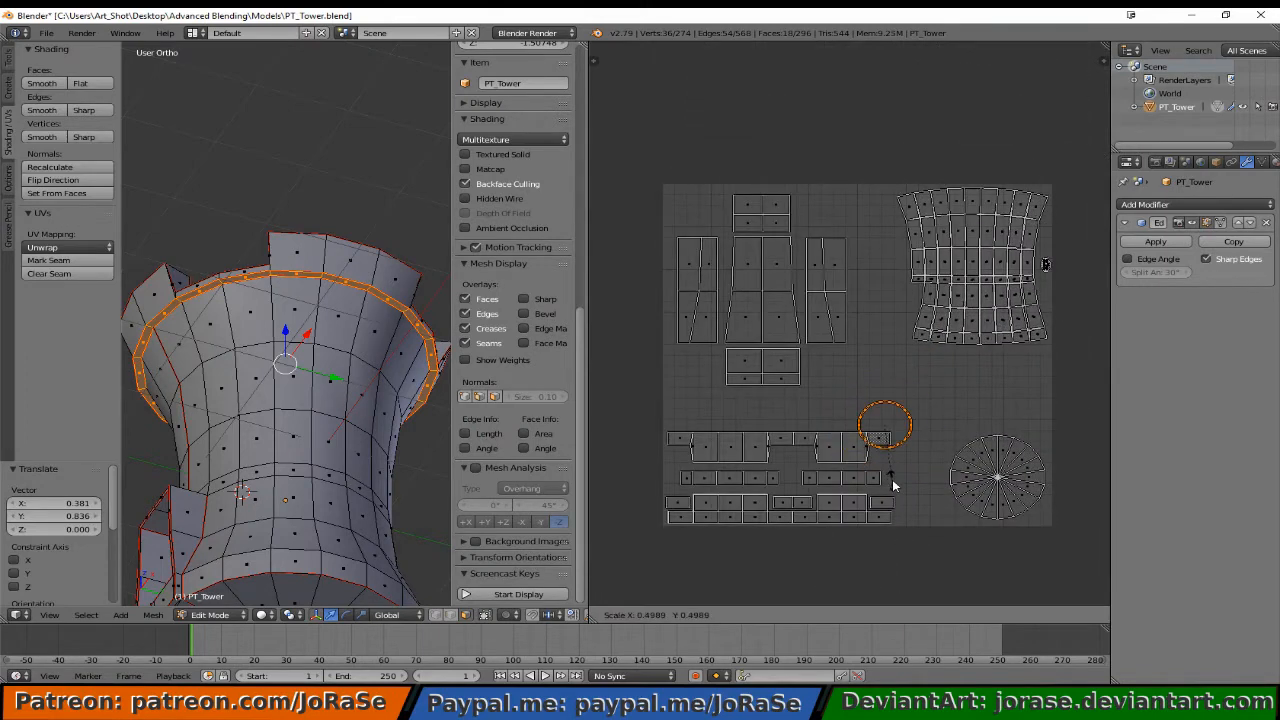
left_click(892, 478)
key("g")
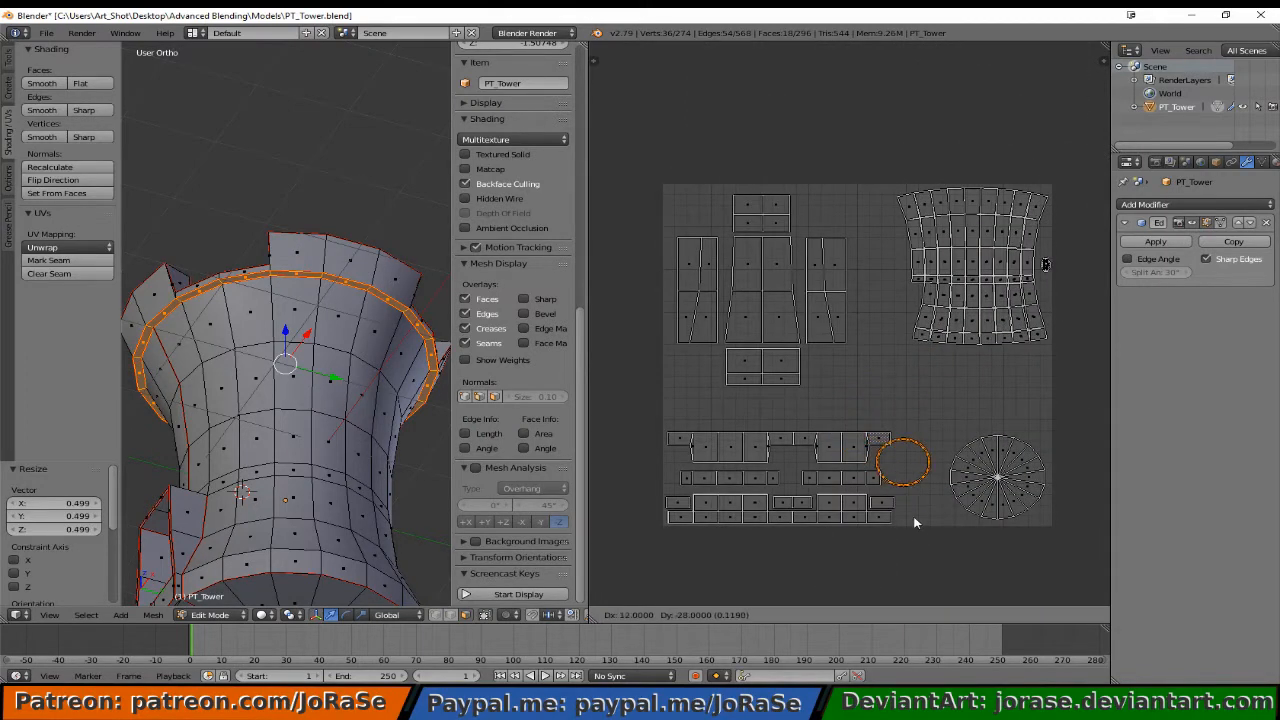
left_click(925, 527)
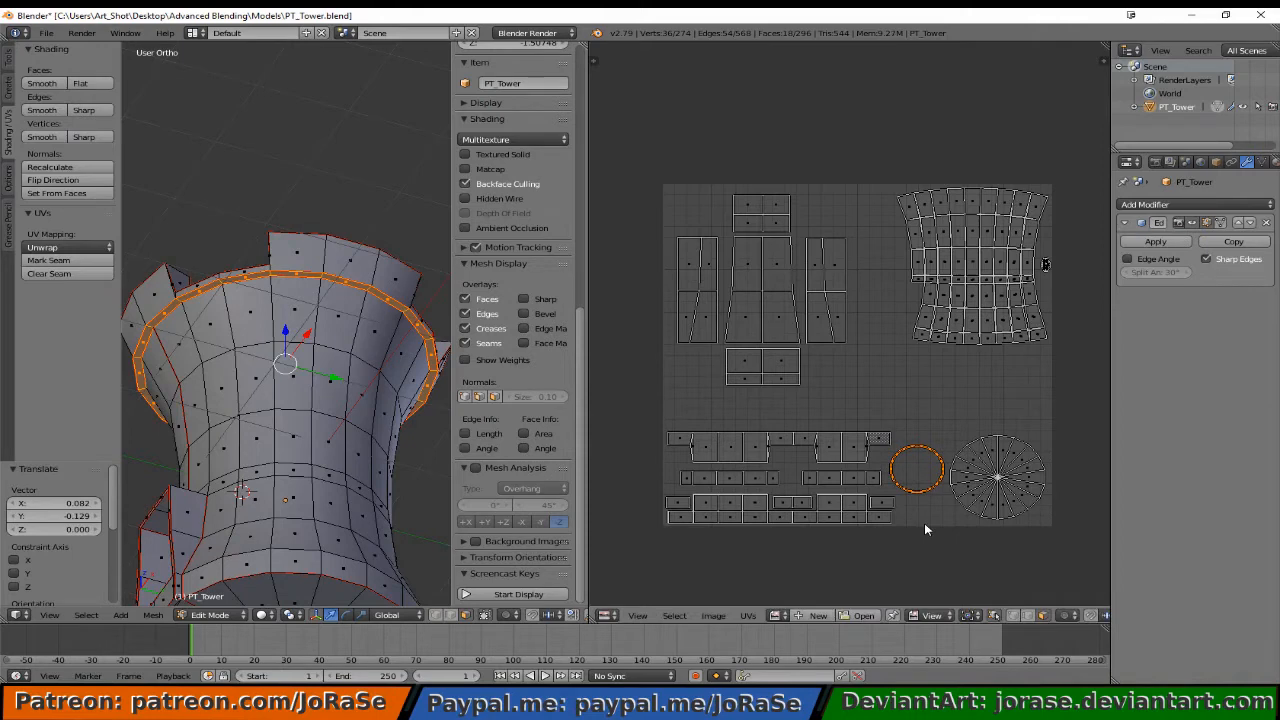
key("a")
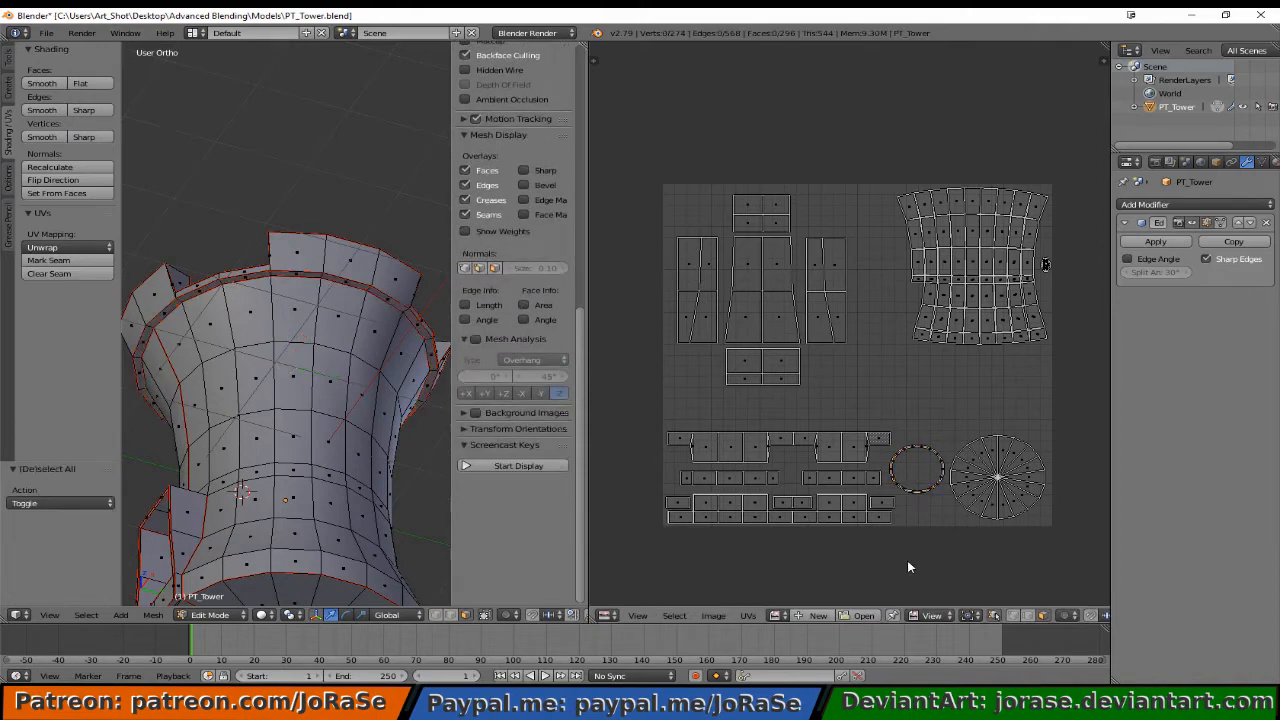
Select only the upper half of the tall narrow island below the UV square.
middle_click_drag(905, 565, 896, 292)
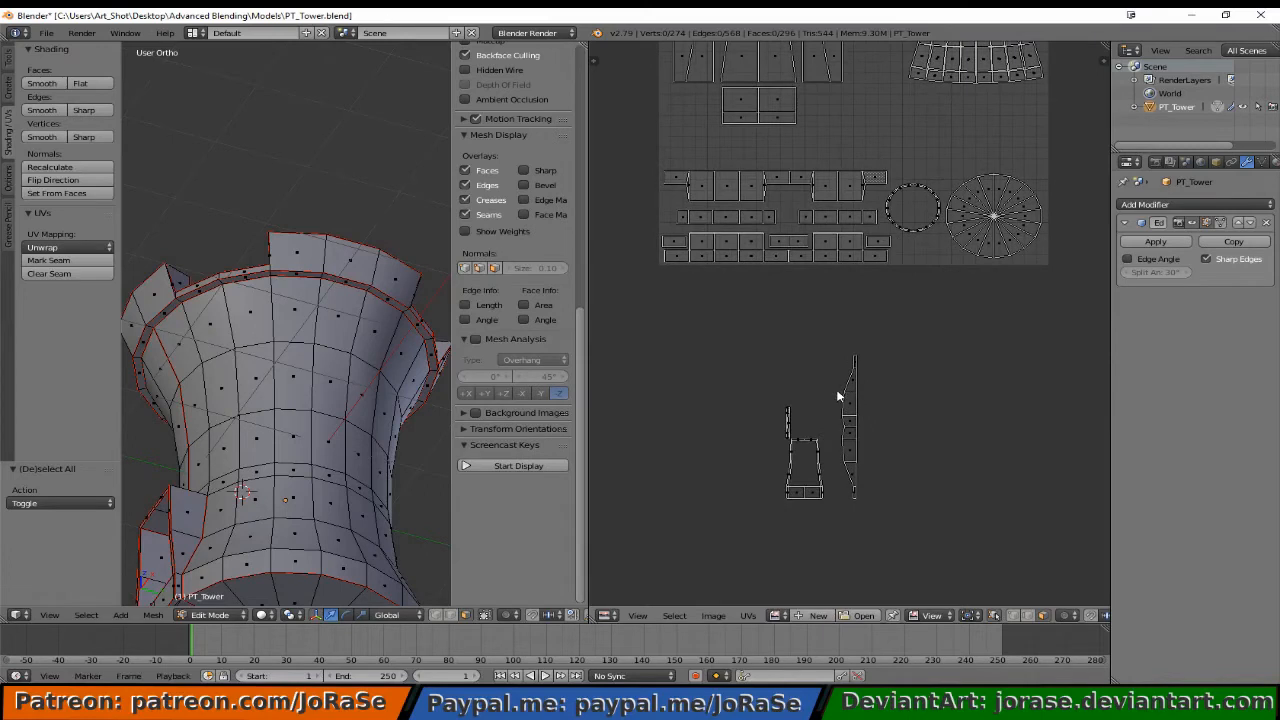
key("b")
left_click_drag(727, 326, 883, 565)
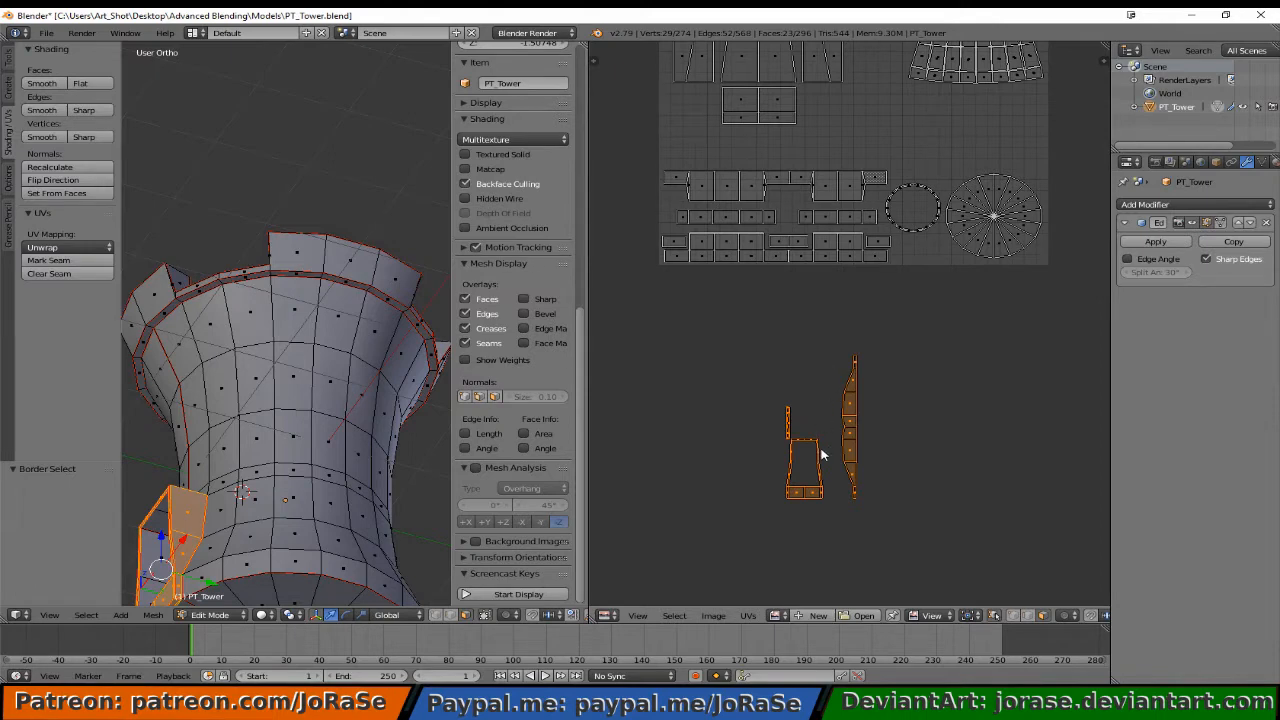
key("a")
key("b")
left_click_drag(824, 328, 886, 422)
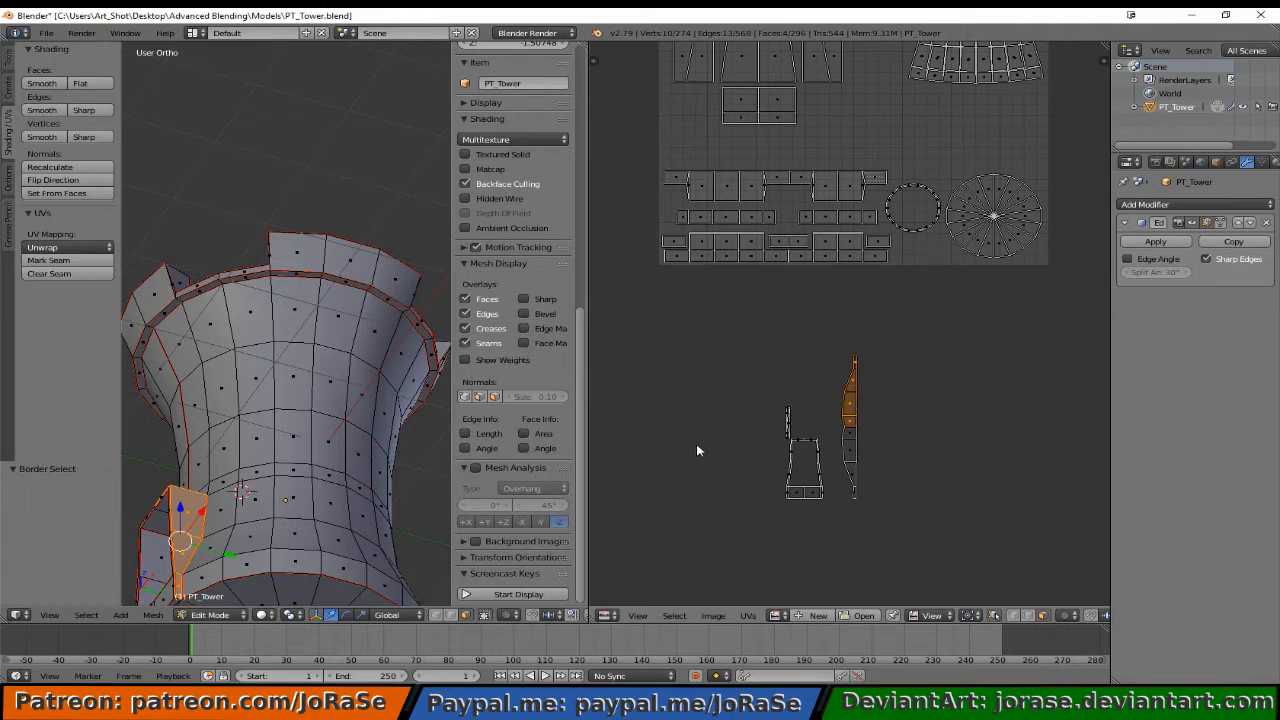
Start the on-screen display of screencast keys.
left_click(530, 594)
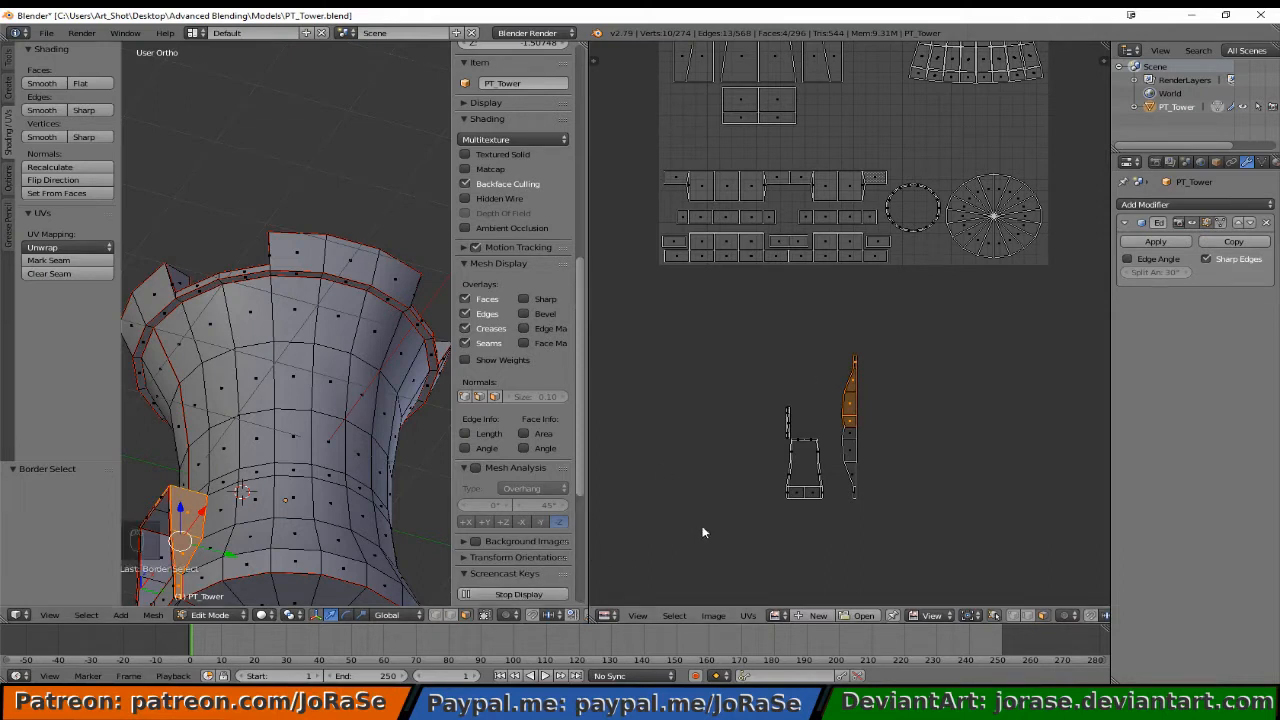
middle_click_drag(709, 511, 720, 534)
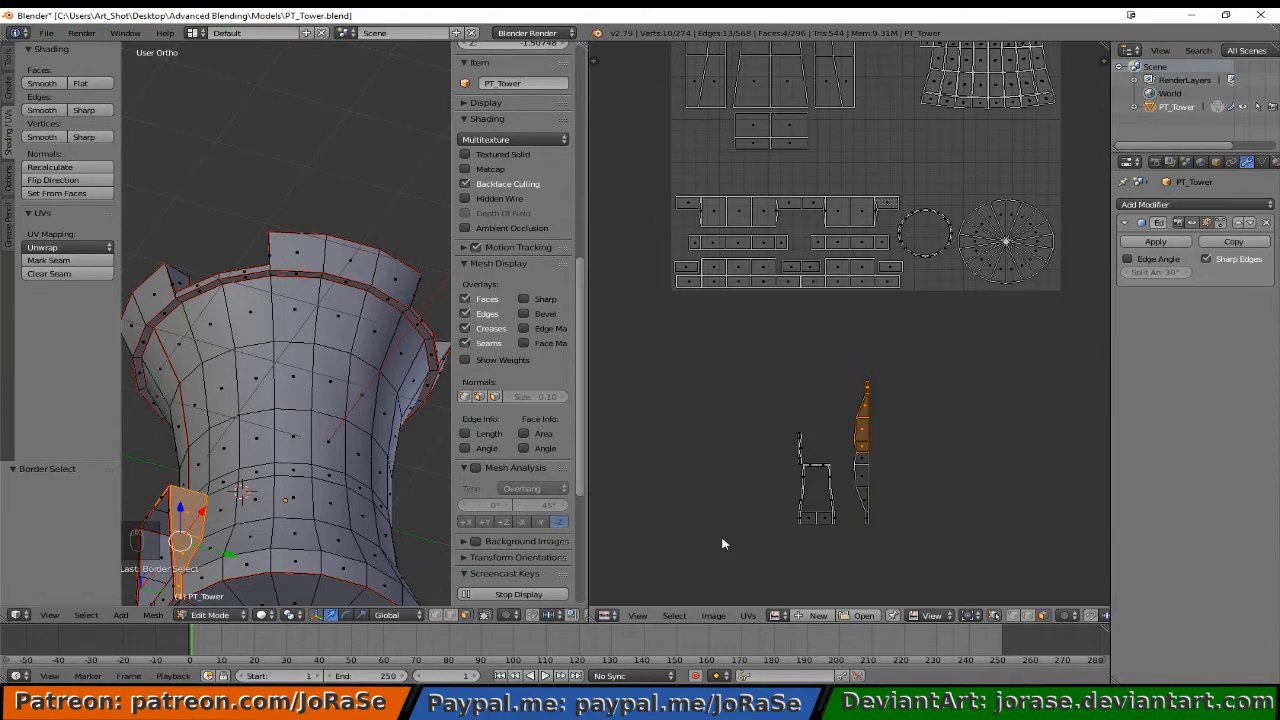
Turn off UV selection sync, select the whole mesh, and set UV selection to face mode.
left_click(993, 615)
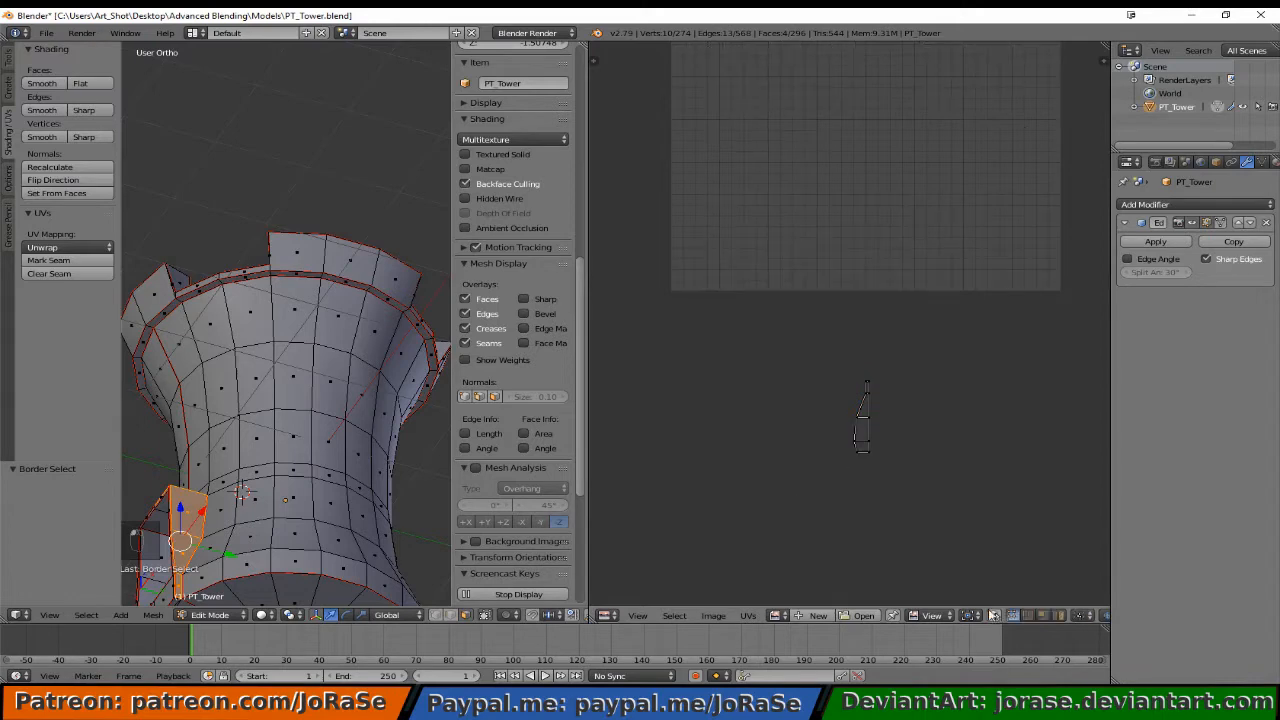
key("a")
key("a")
key("a")
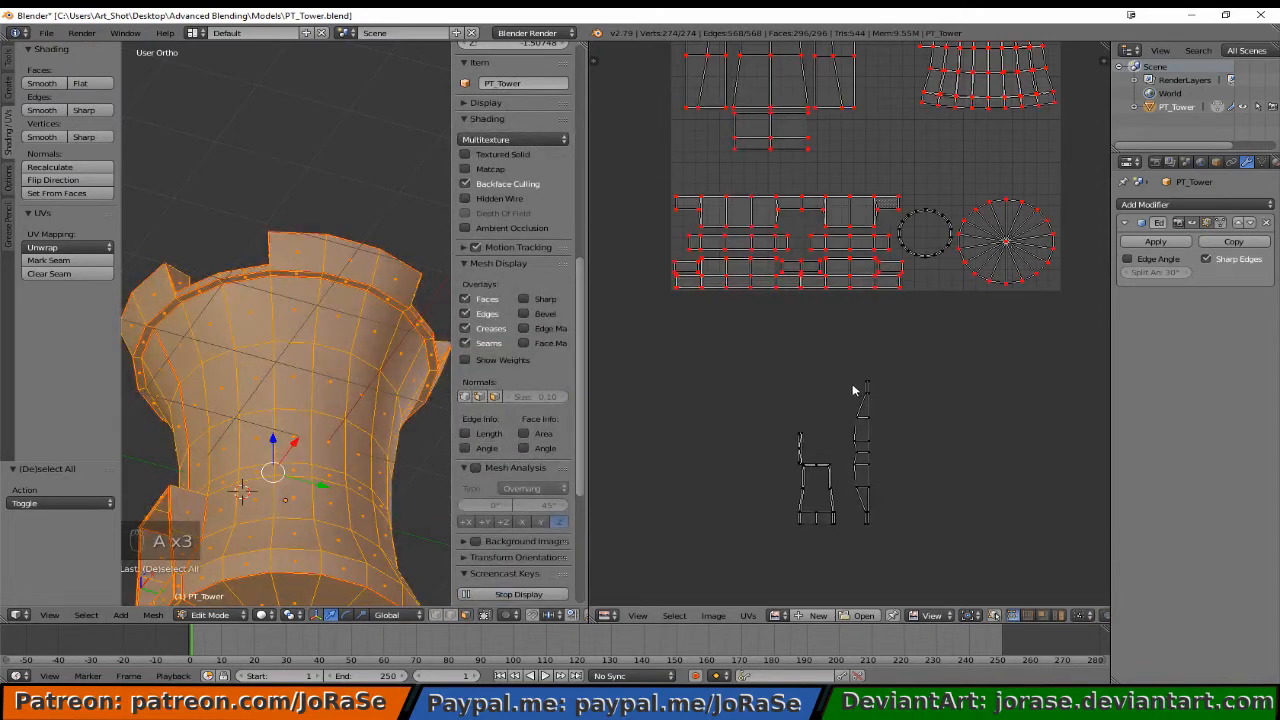
left_click(1043, 615)
Try mirroring the upper half of the tall narrow island along Y.
key("b")
left_click_drag(840, 366, 918, 453)
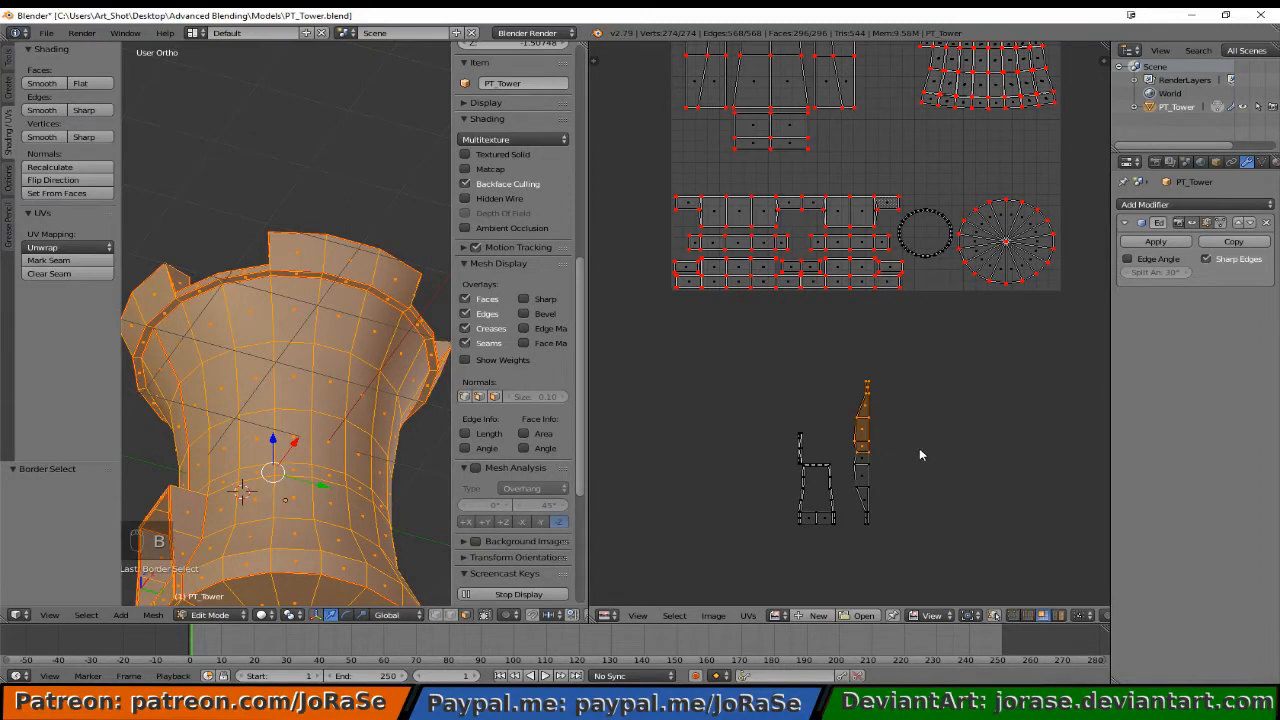
key("ctrl+m")
key("y")
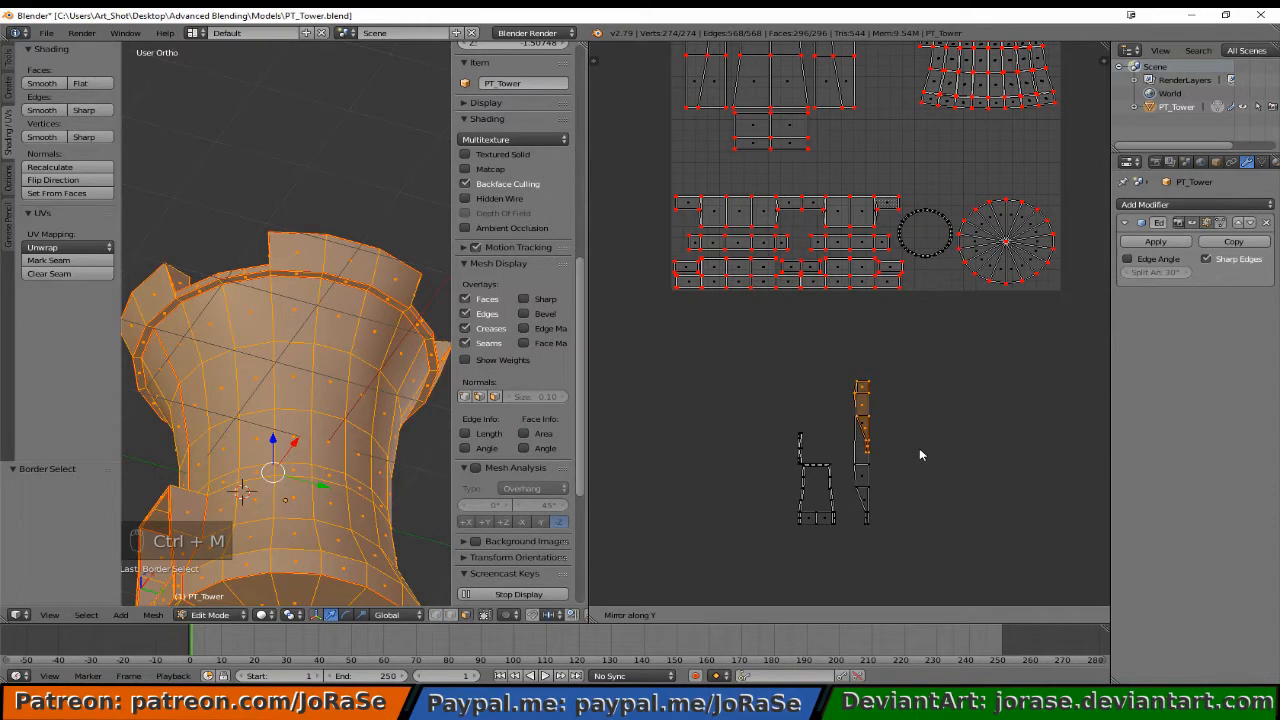
left_click(920, 455)
key("ctrl+z")
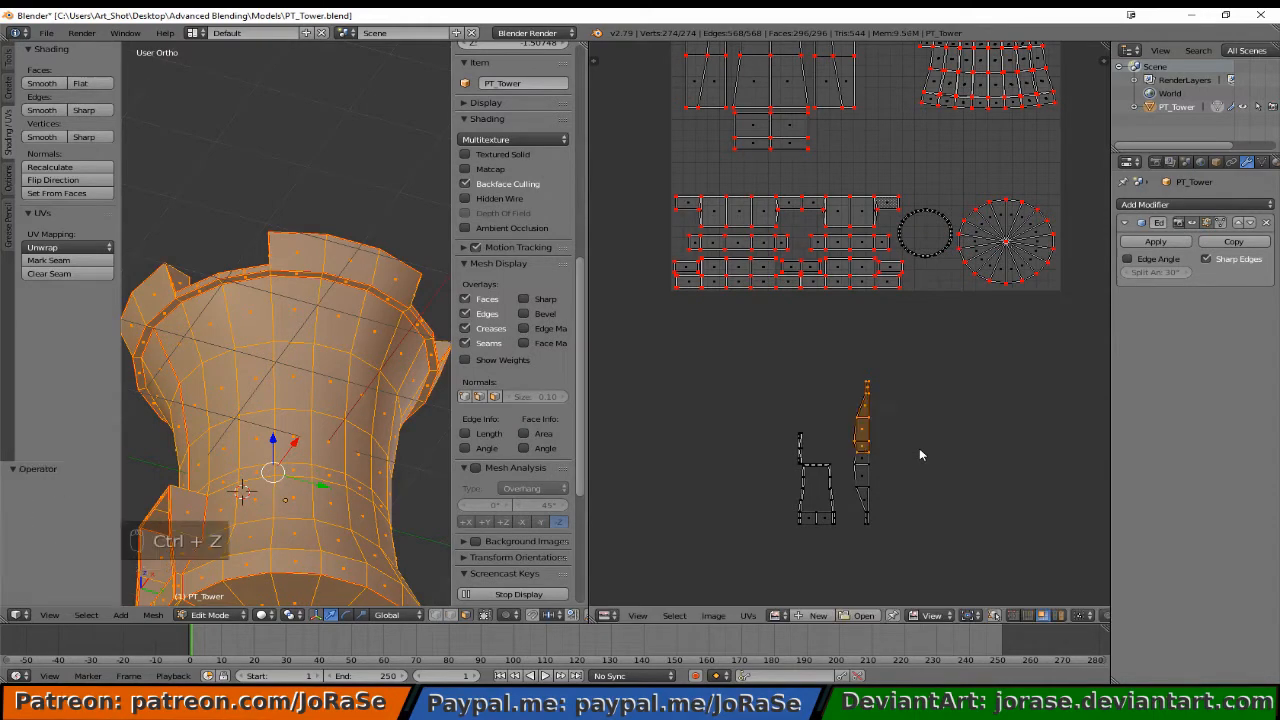
Try moving the upper half of the tall narrow island away from its lower half.
key("g")
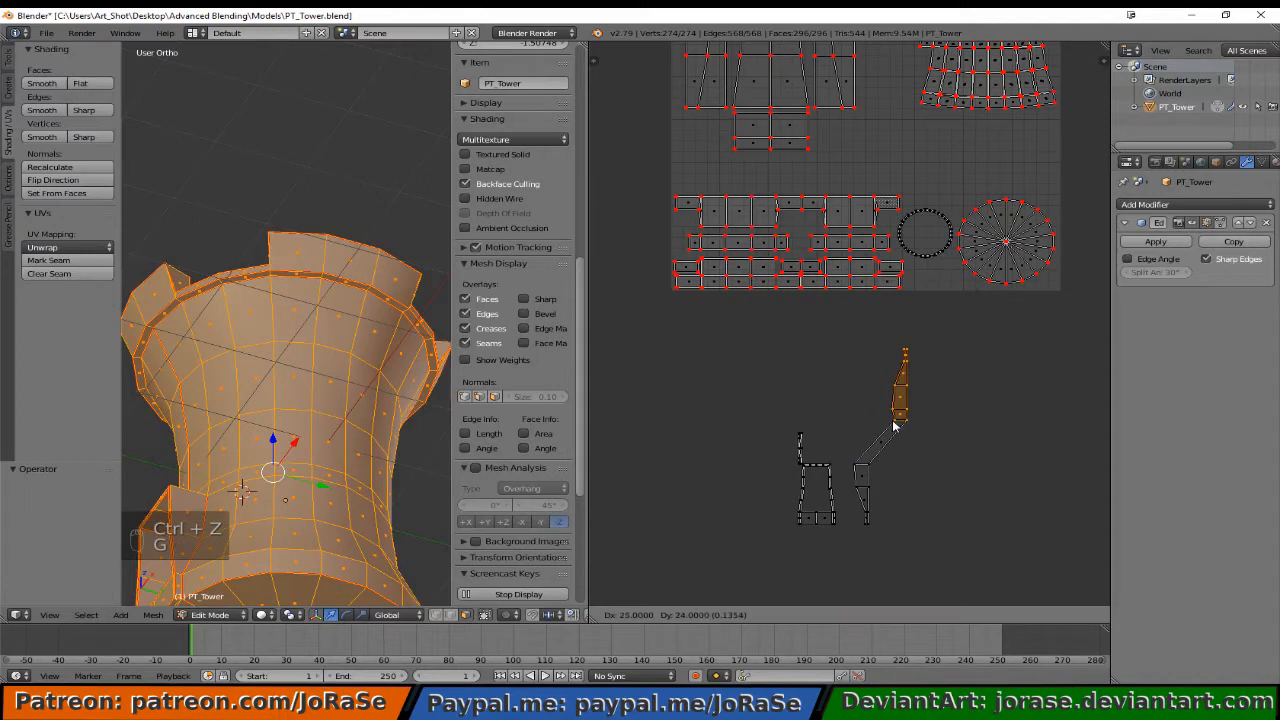
left_click(893, 424)
right_click(894, 423)
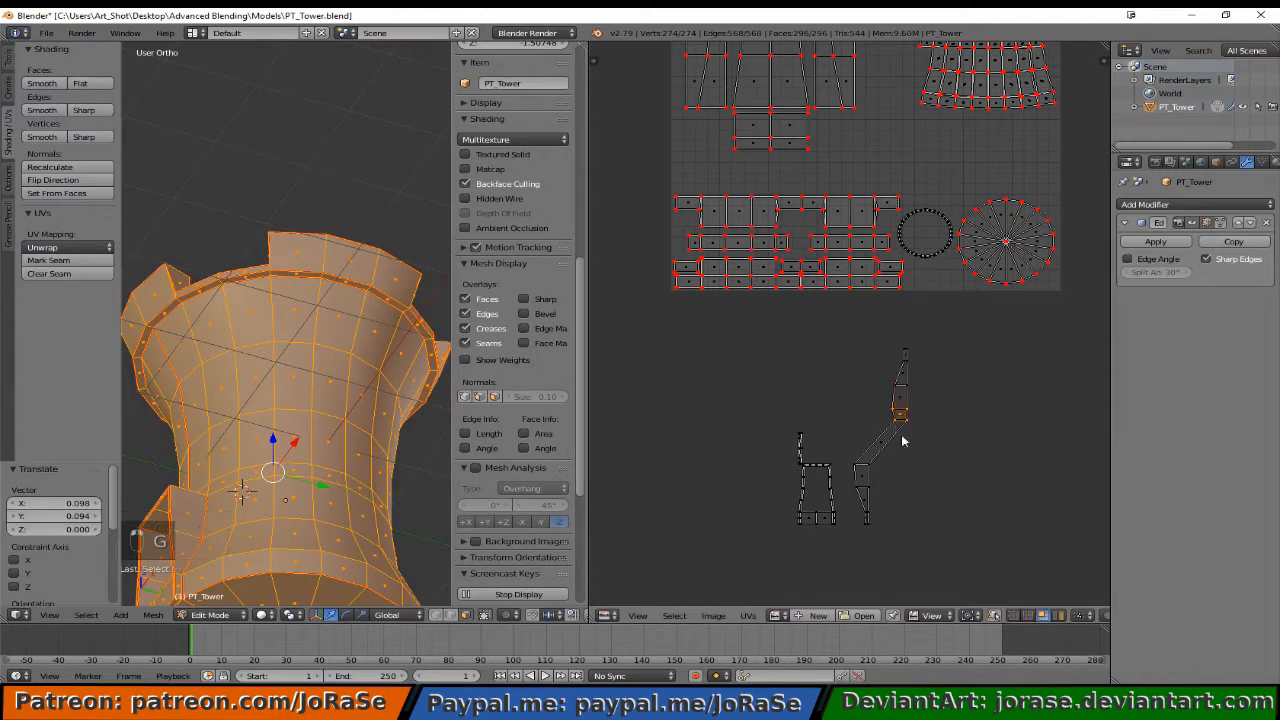
key("ctrl+z")
key("ctrl+z")
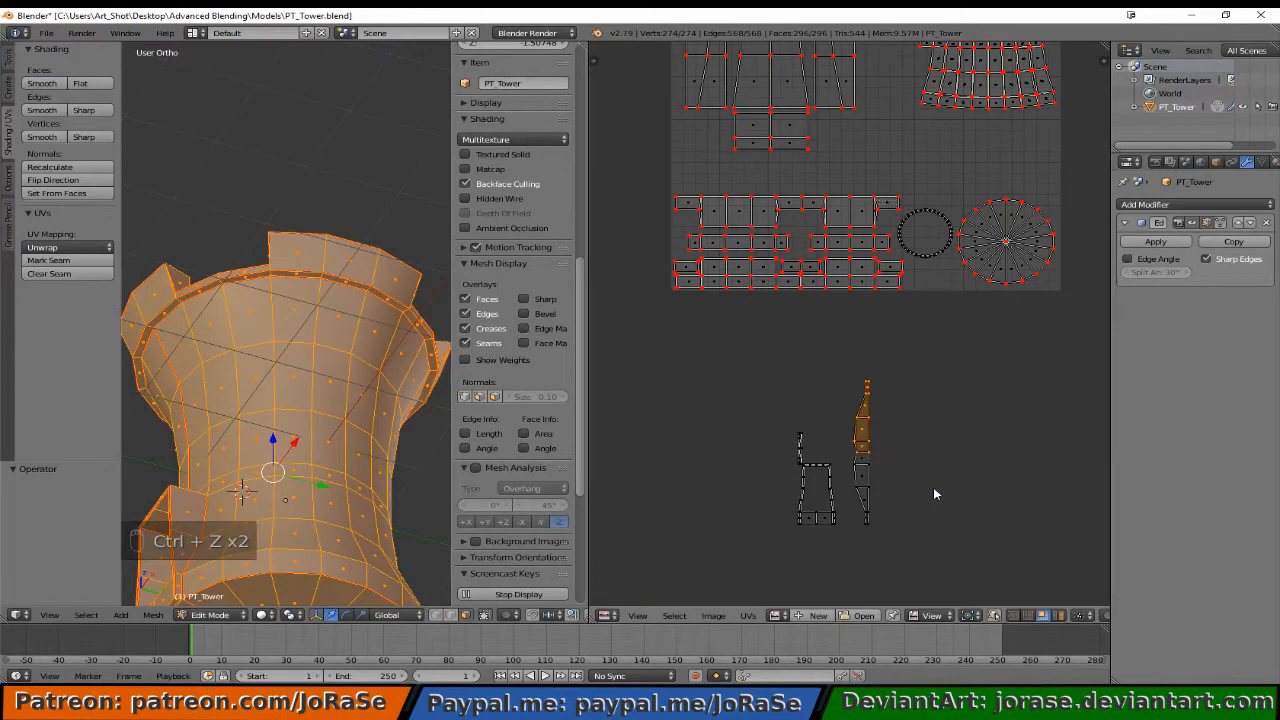
Mark a seam on the middle edge across the top of the tower's doorway.
middle_click_drag(326, 478, 444, 385)
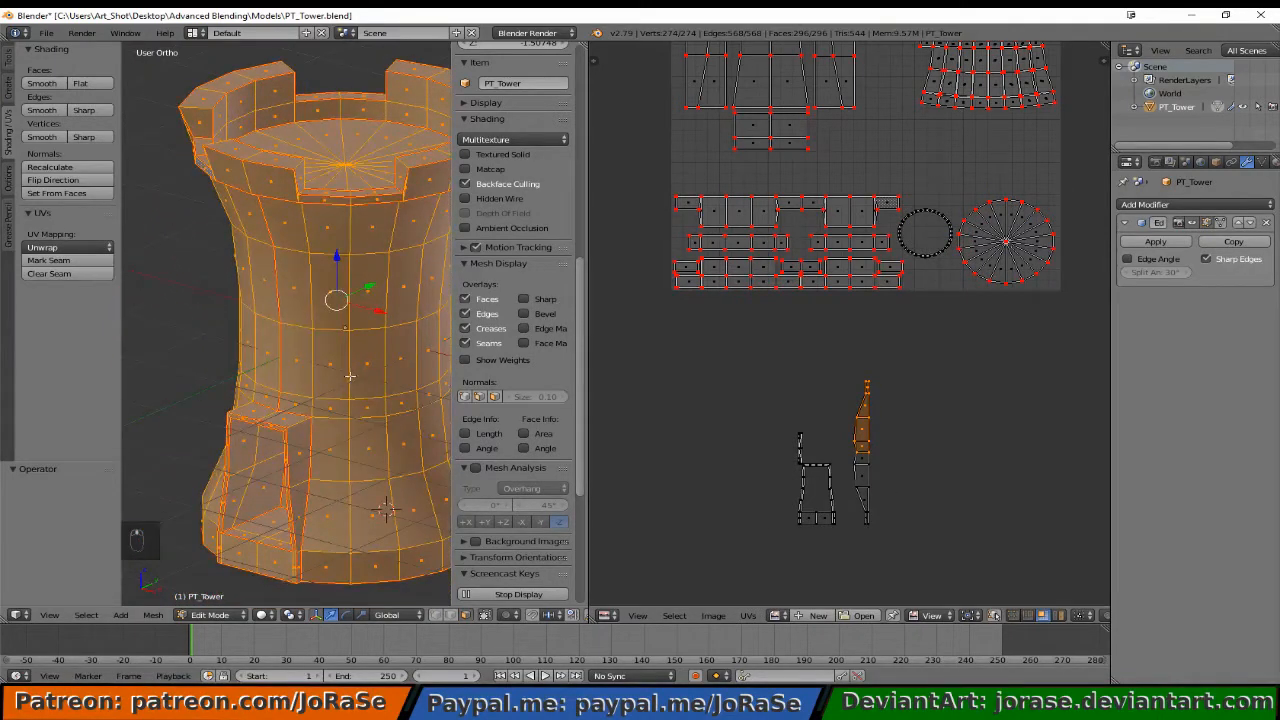
middle_click_drag(350, 377, 295, 410)
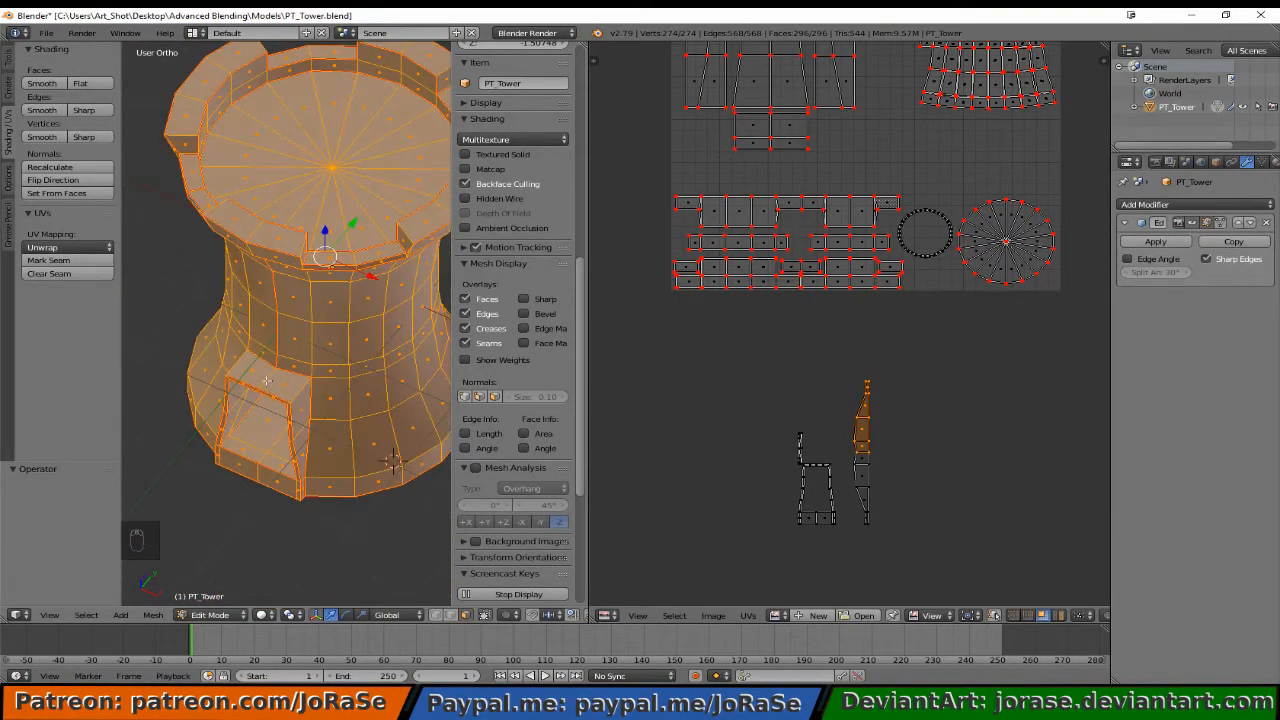
right_click(266, 381)
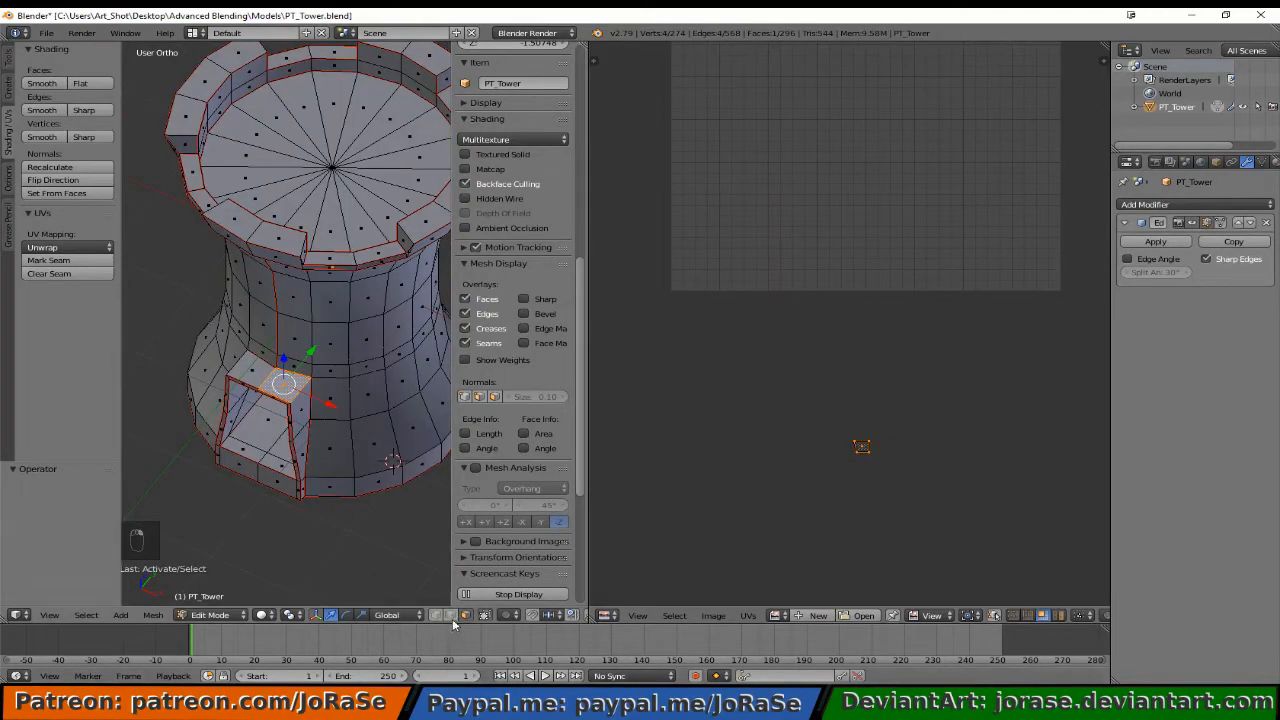
right_click(258, 379)
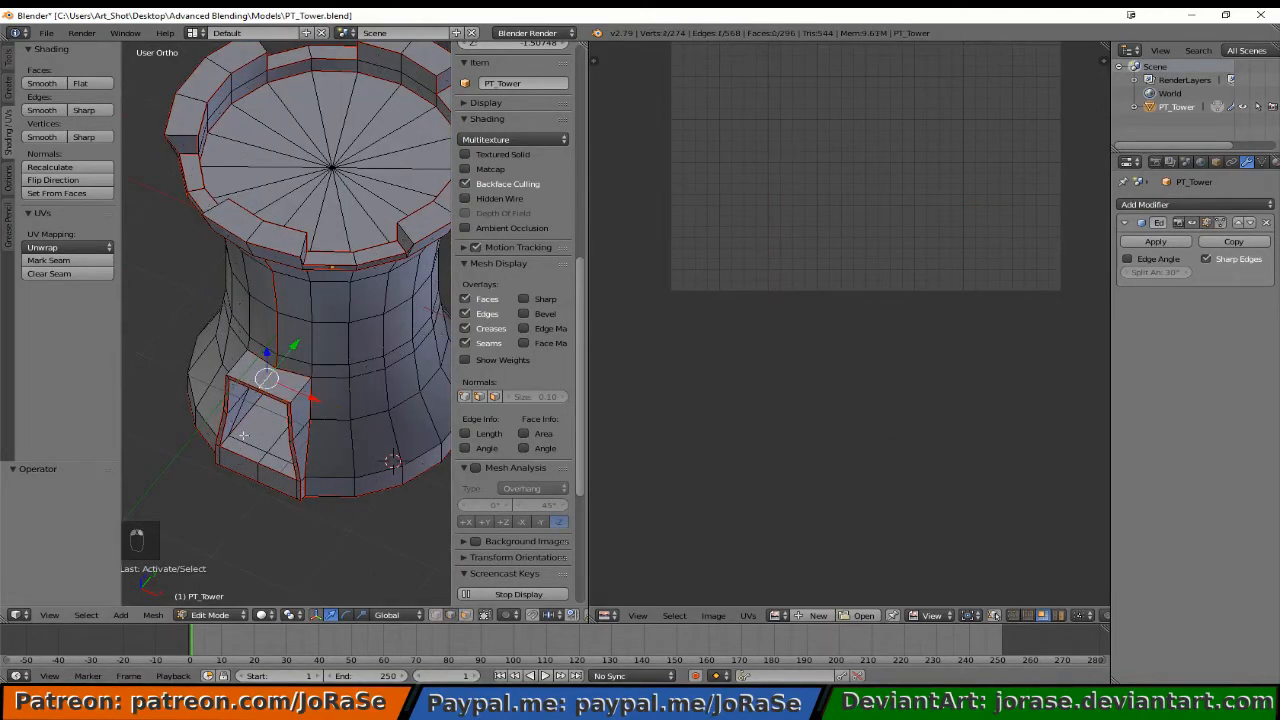
left_click(73, 266)
Select the whole mesh and pin the UVs of the ring island beside the round disc.
key("a")
key("a")
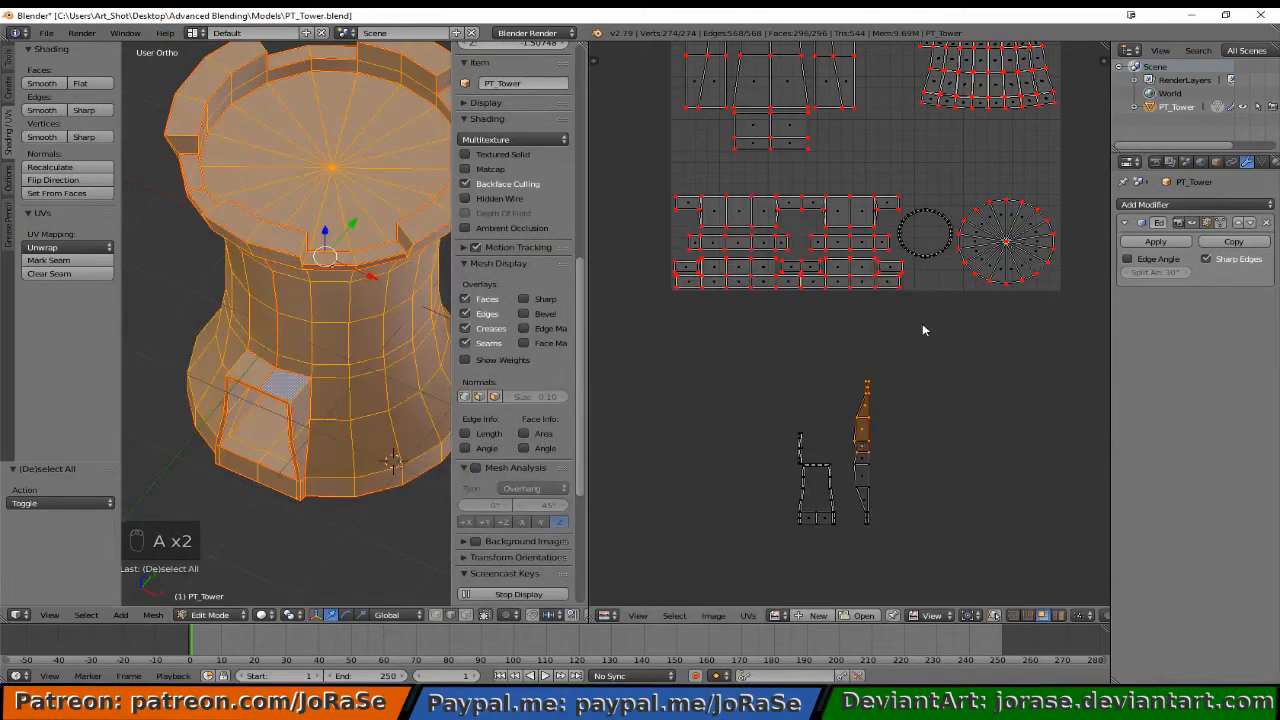
key("a")
key("b")
left_click_drag(884, 178, 971, 278)
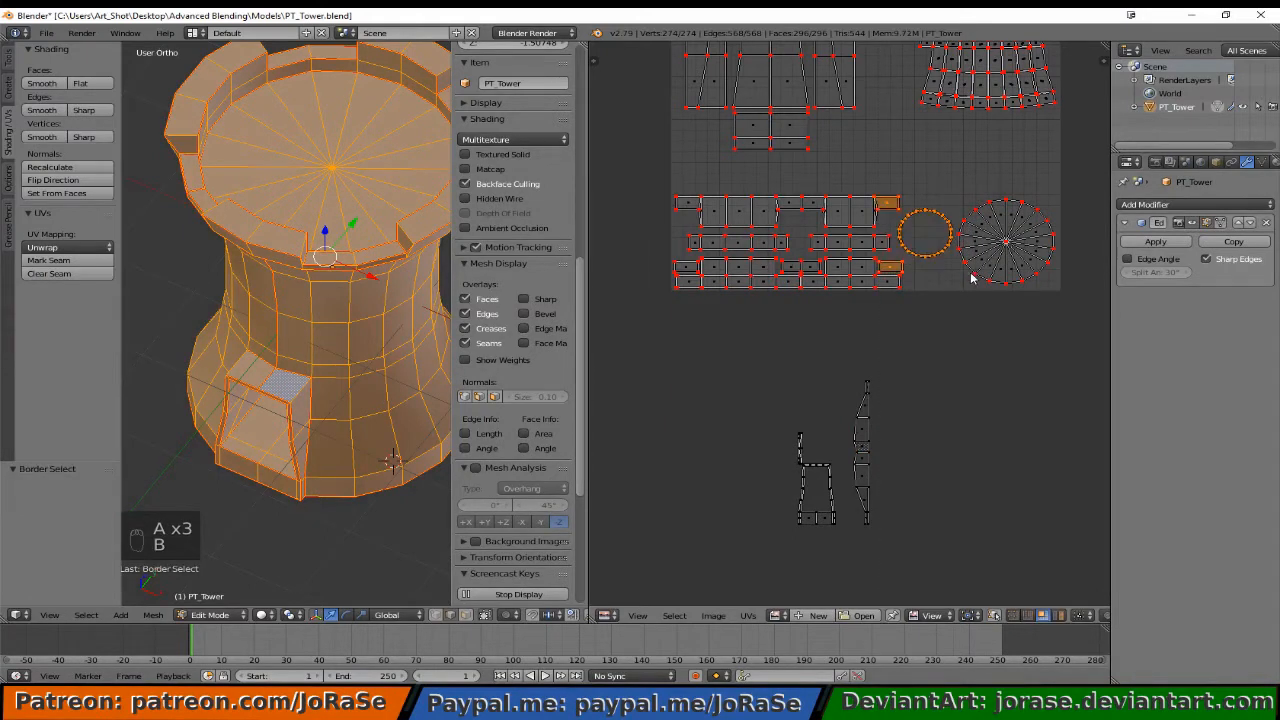
key("p")
key("a")
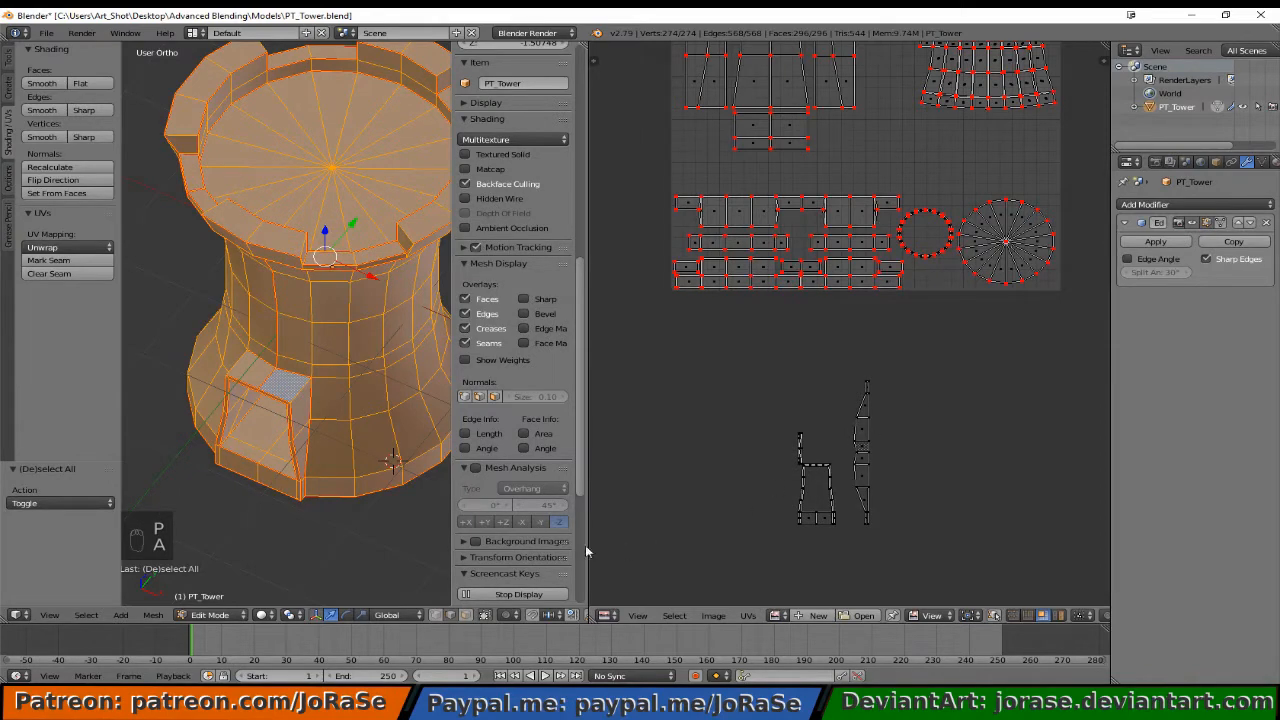
Unwrap the mesh again and move all unpinned islands out below the UV square.
left_click(55, 249)
left_click(62, 272)
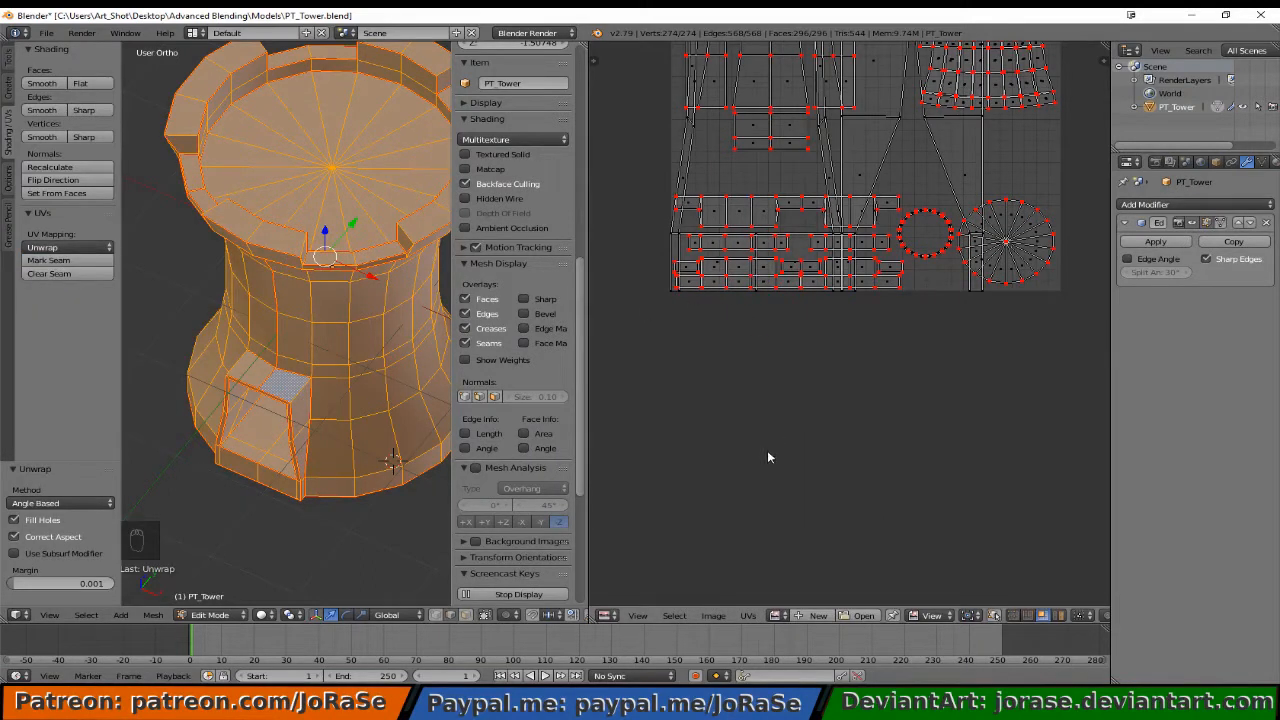
left_click(674, 617)
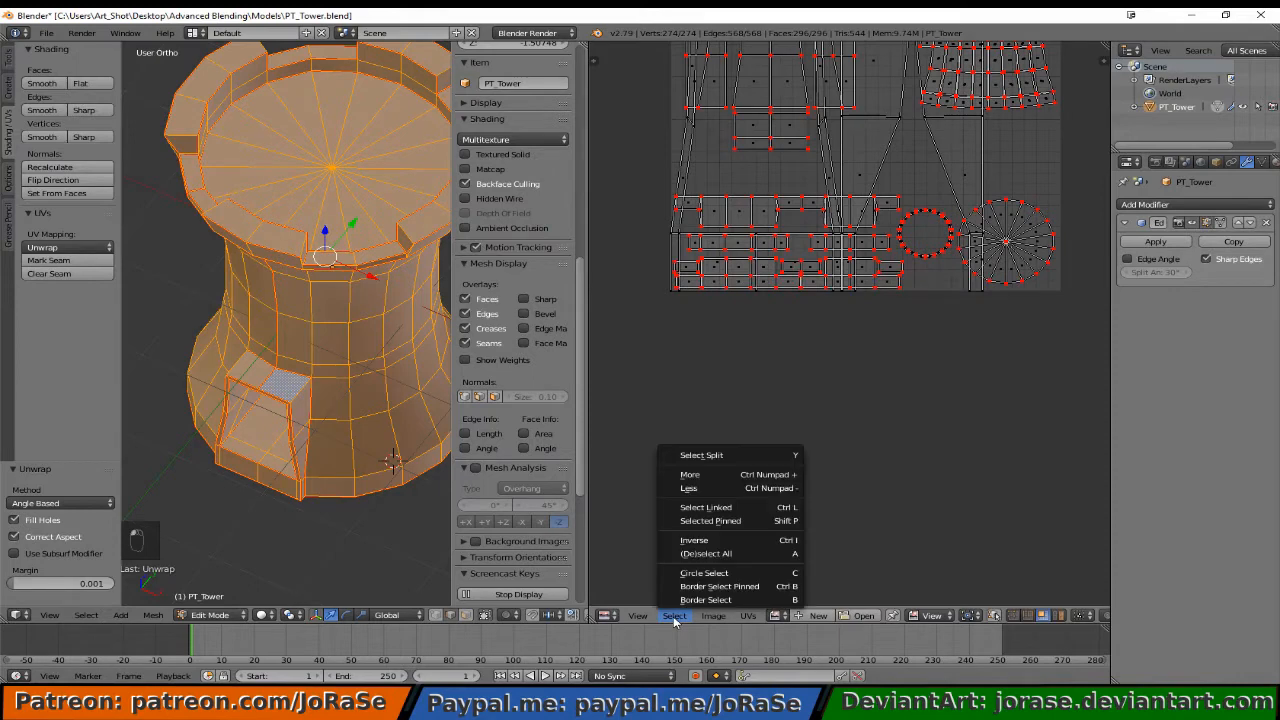
left_click(709, 521)
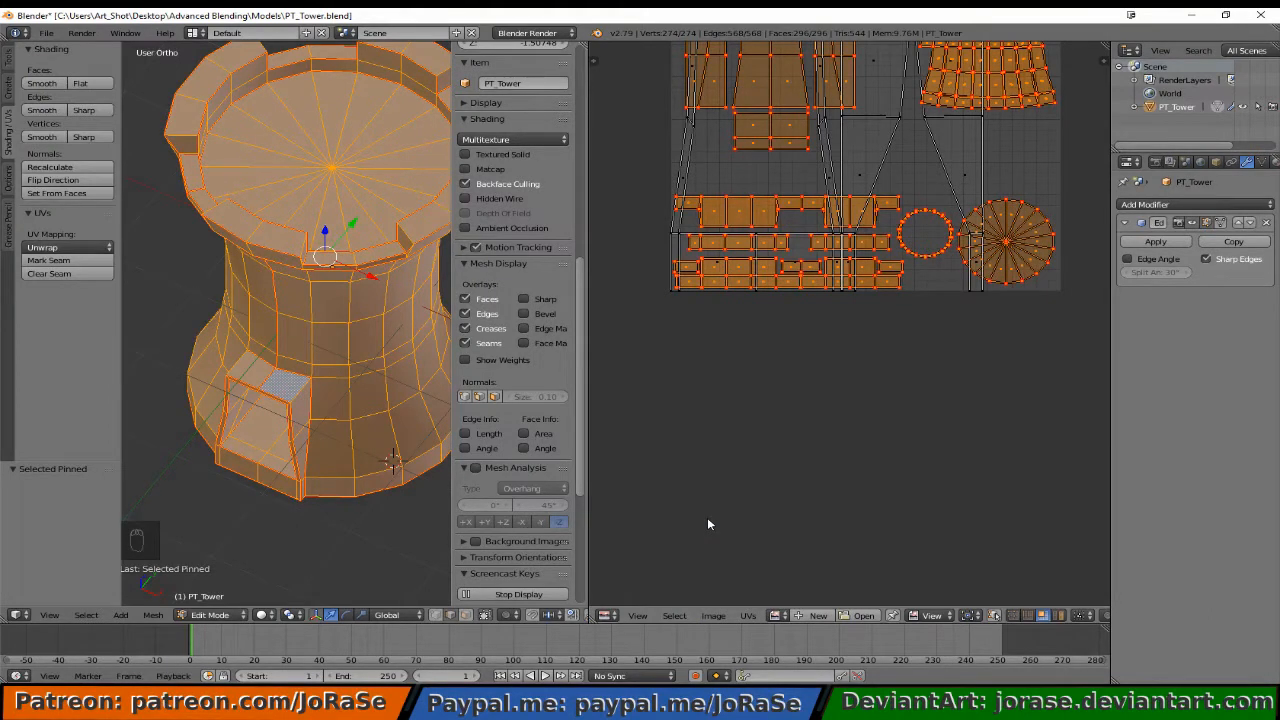
key("ctrl+i")
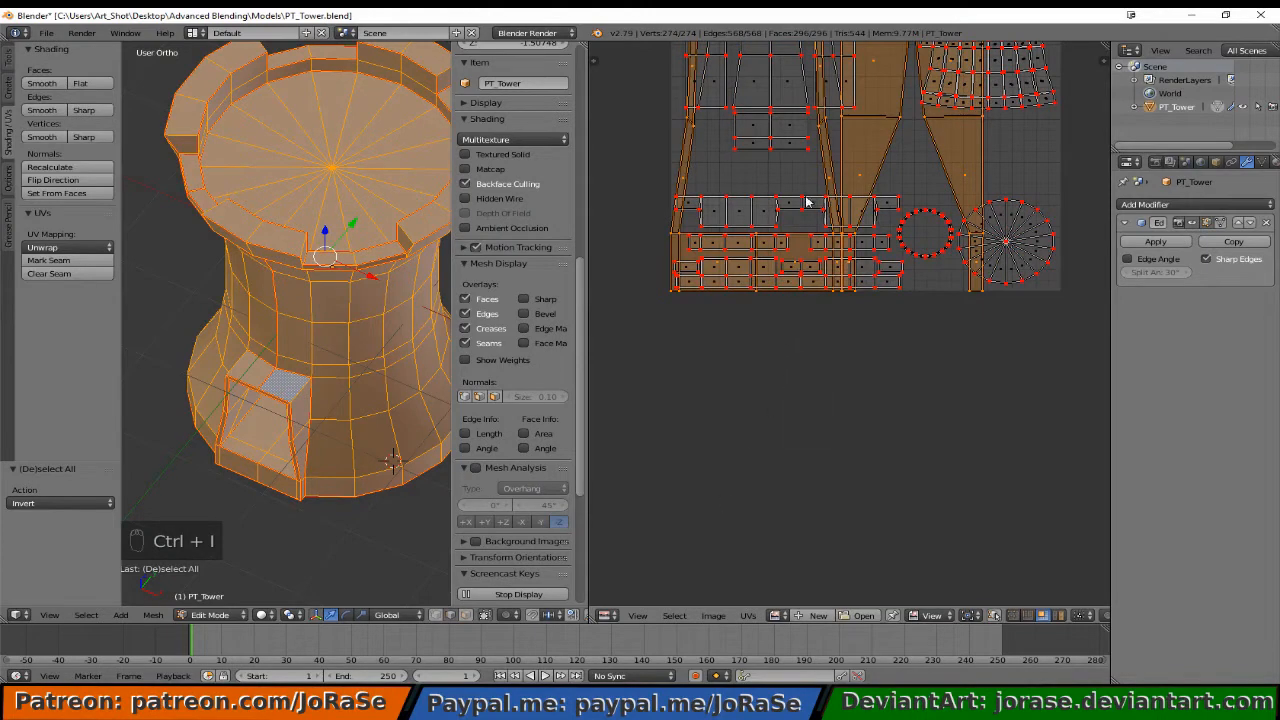
key("g")
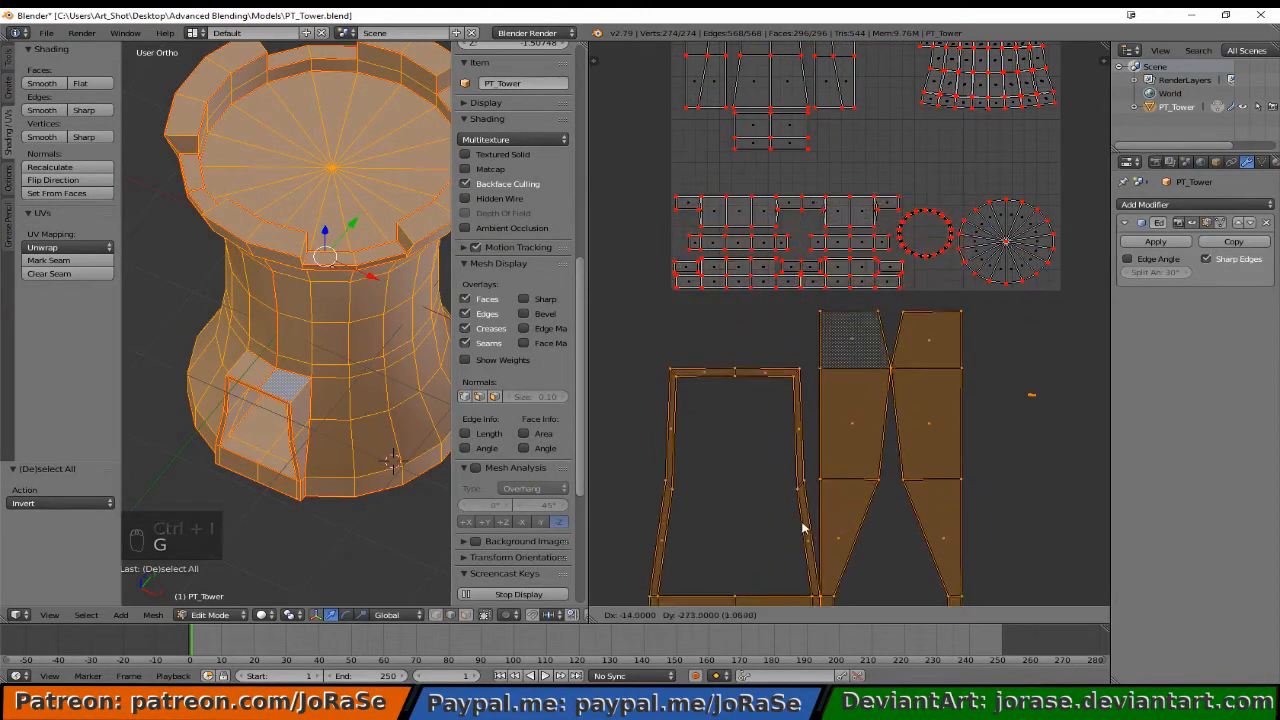
left_click(810, 547)
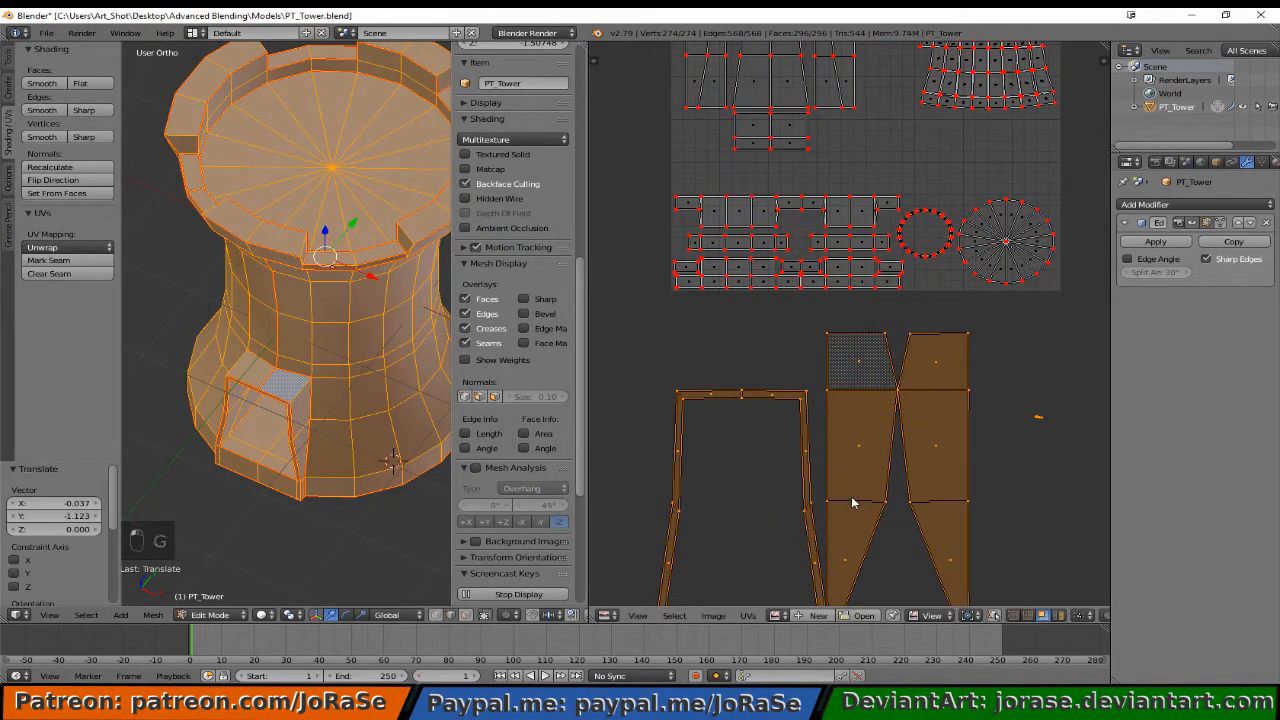
Select the tiny stray UV island with selection sync enabled and examine which part of the tower it belongs to.
key("a")
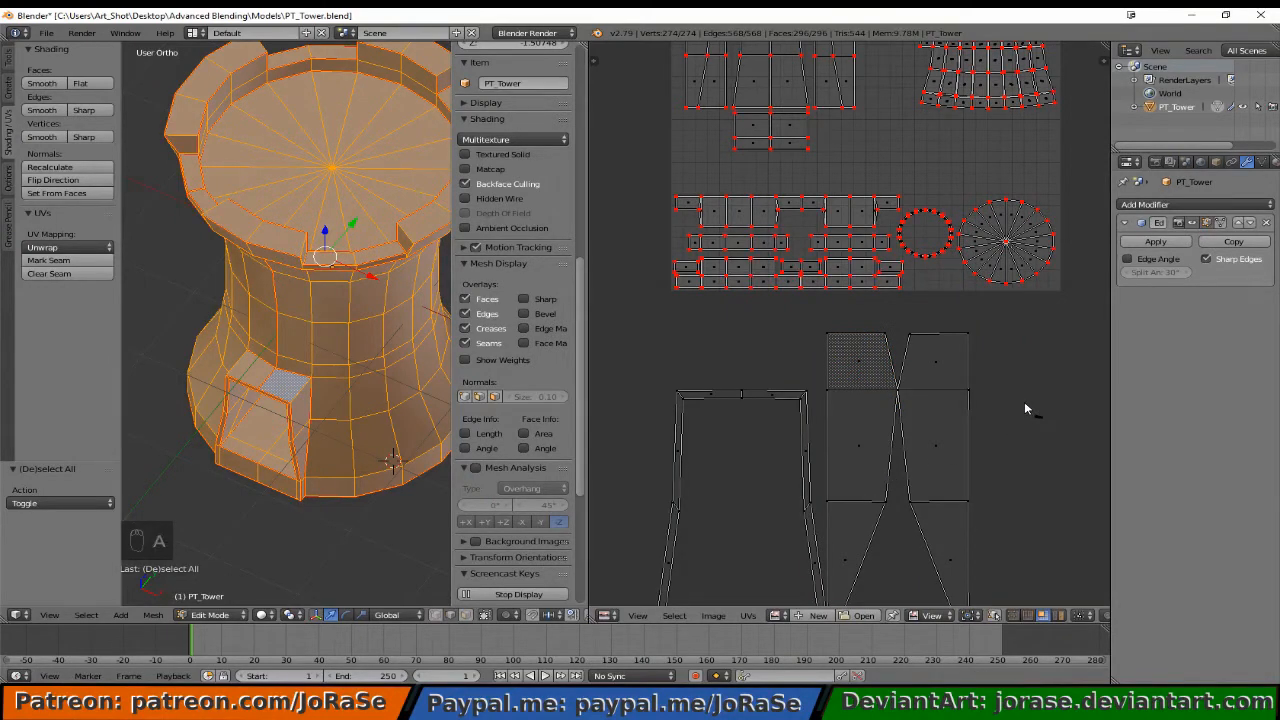
key("b")
left_click_drag(1024, 401, 1074, 458)
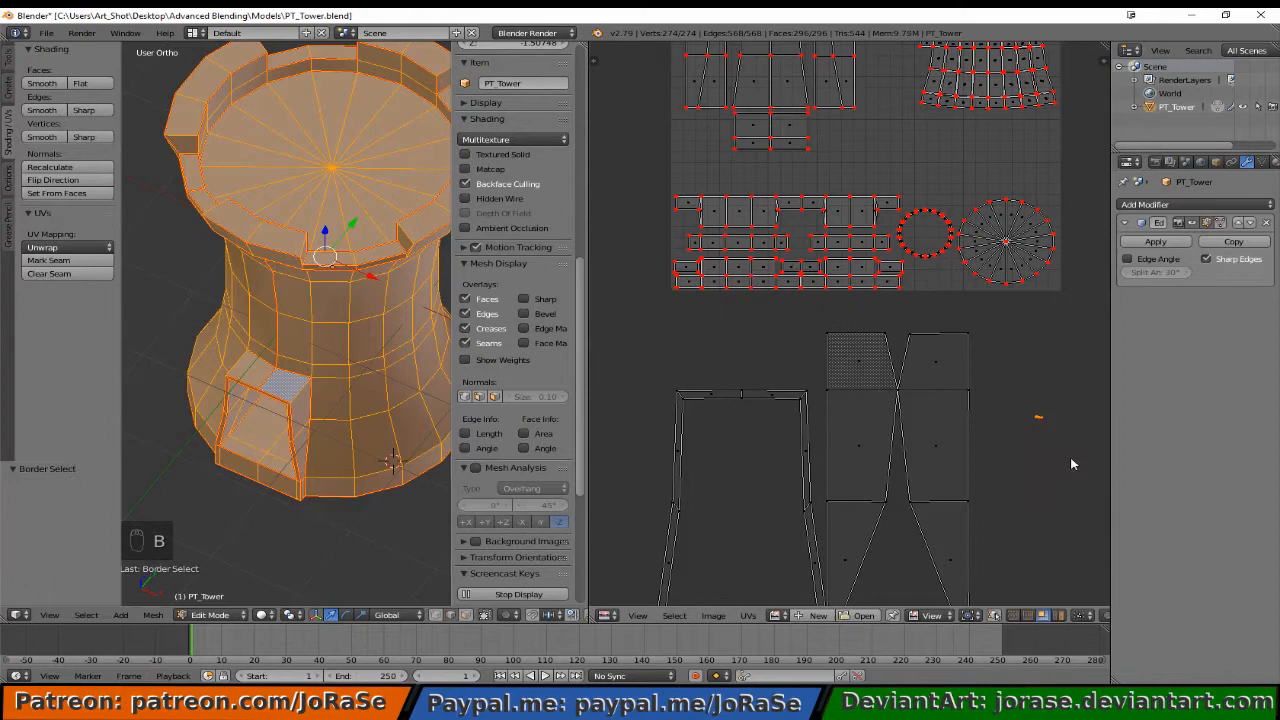
left_click(993, 615)
key("a")
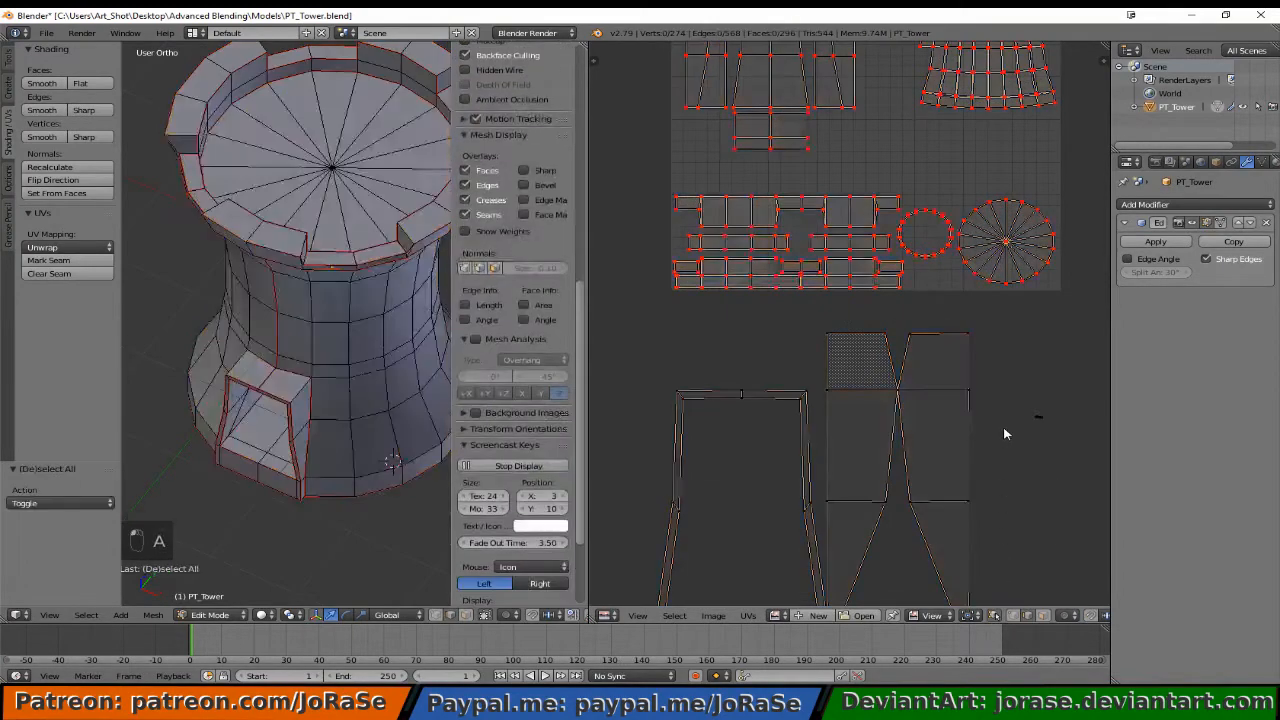
key("b")
left_click_drag(997, 410, 1052, 458)
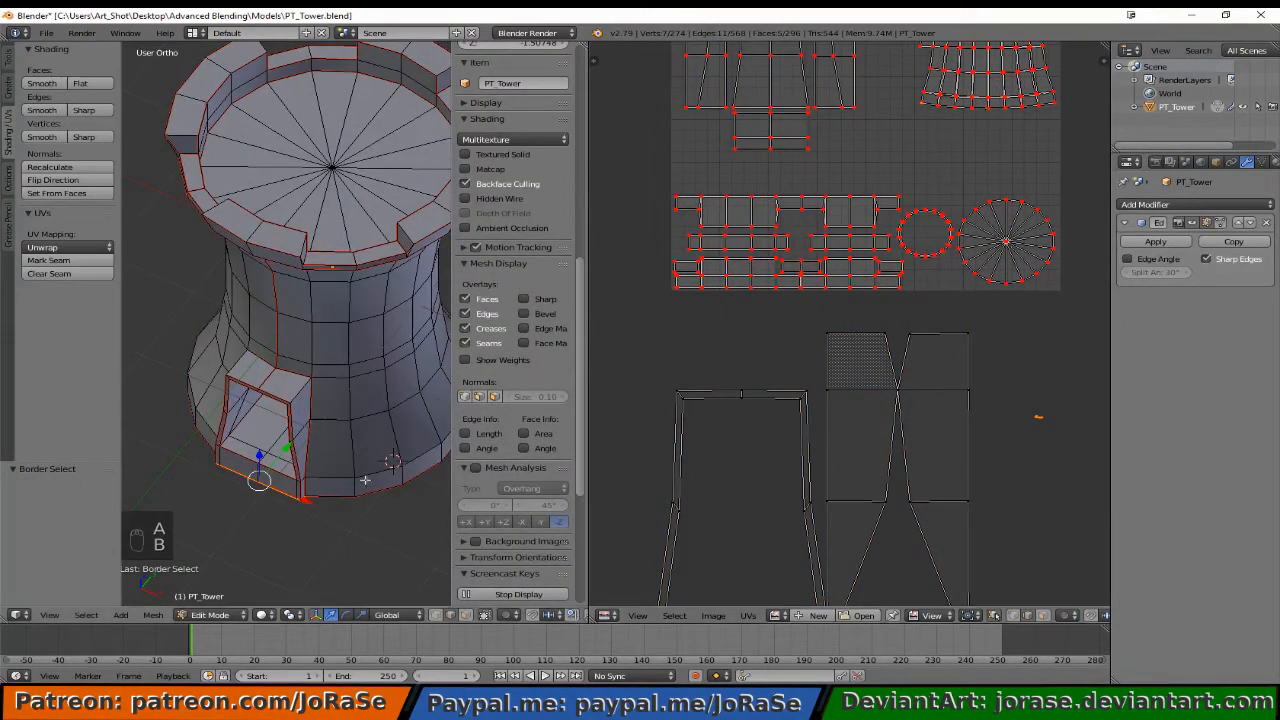
middle_click_drag(320, 330, 321, 361)
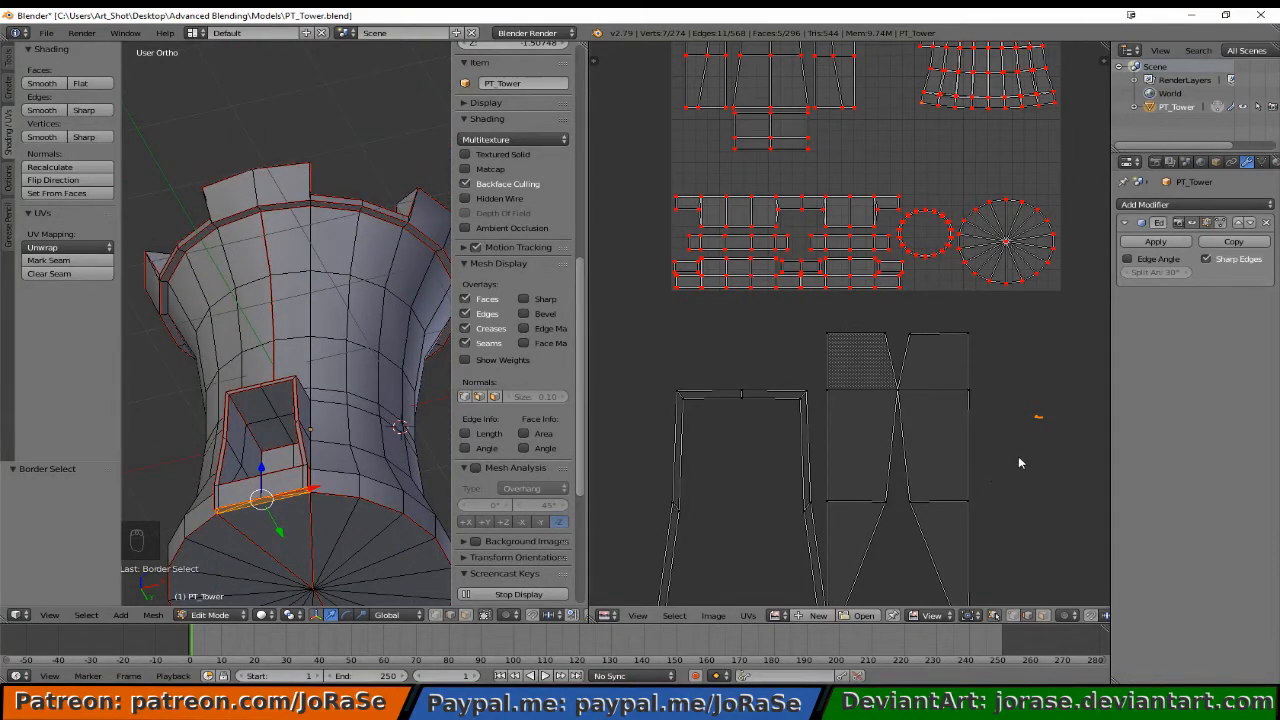
key("g")
right_click(1009, 405)
scroll(1000, 410, "down", 2)
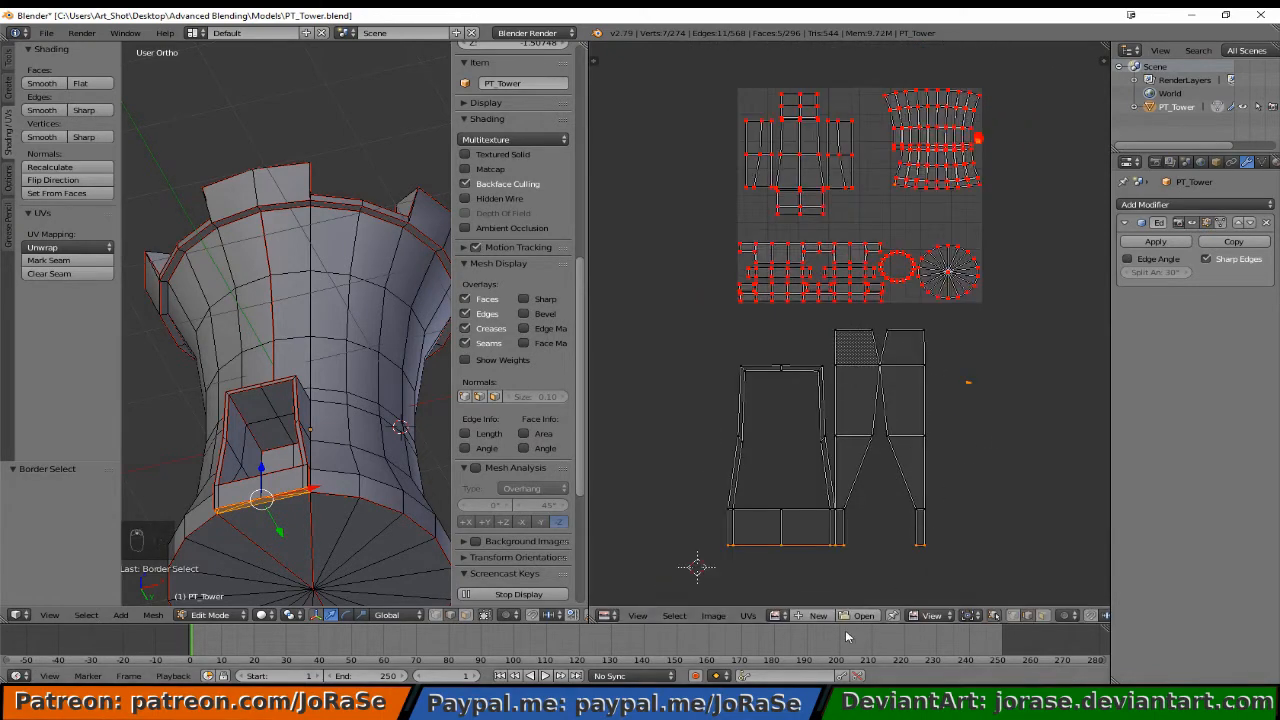
Turn off selection sync, select the whole mesh, and move the tiny stray island onto the small oval island beside the tower body.
left_click(993, 614)
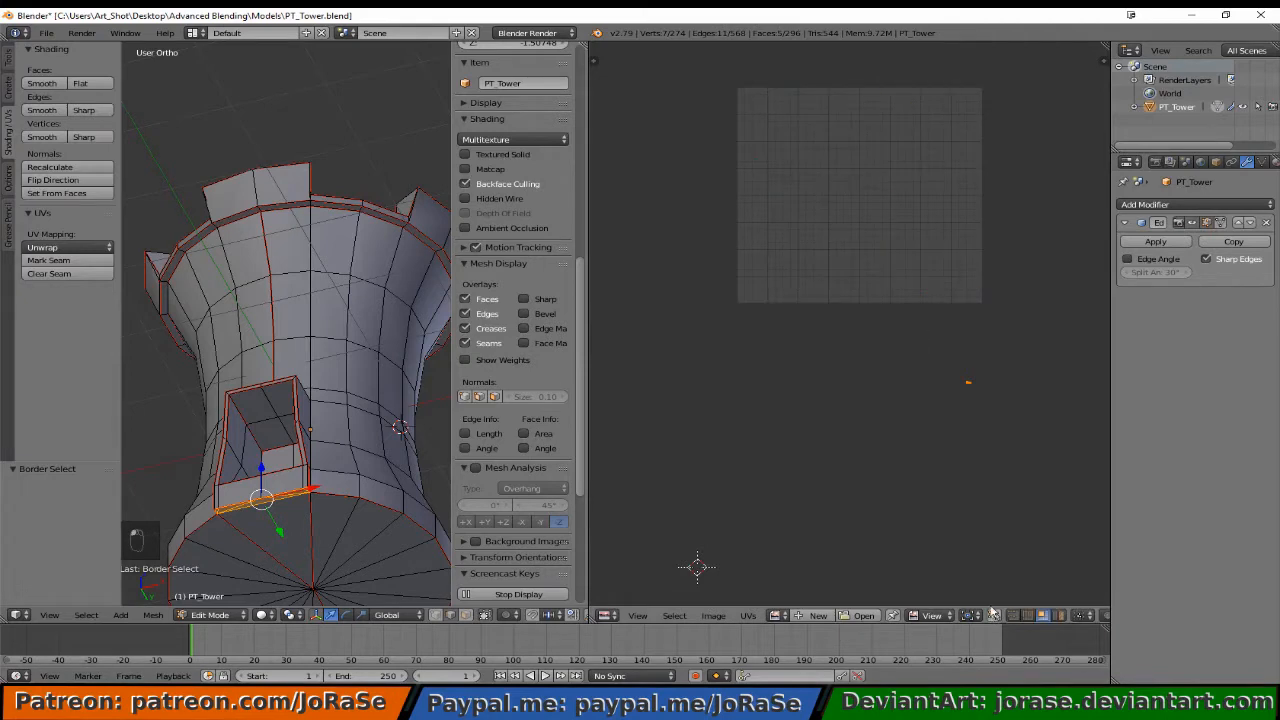
key("a")
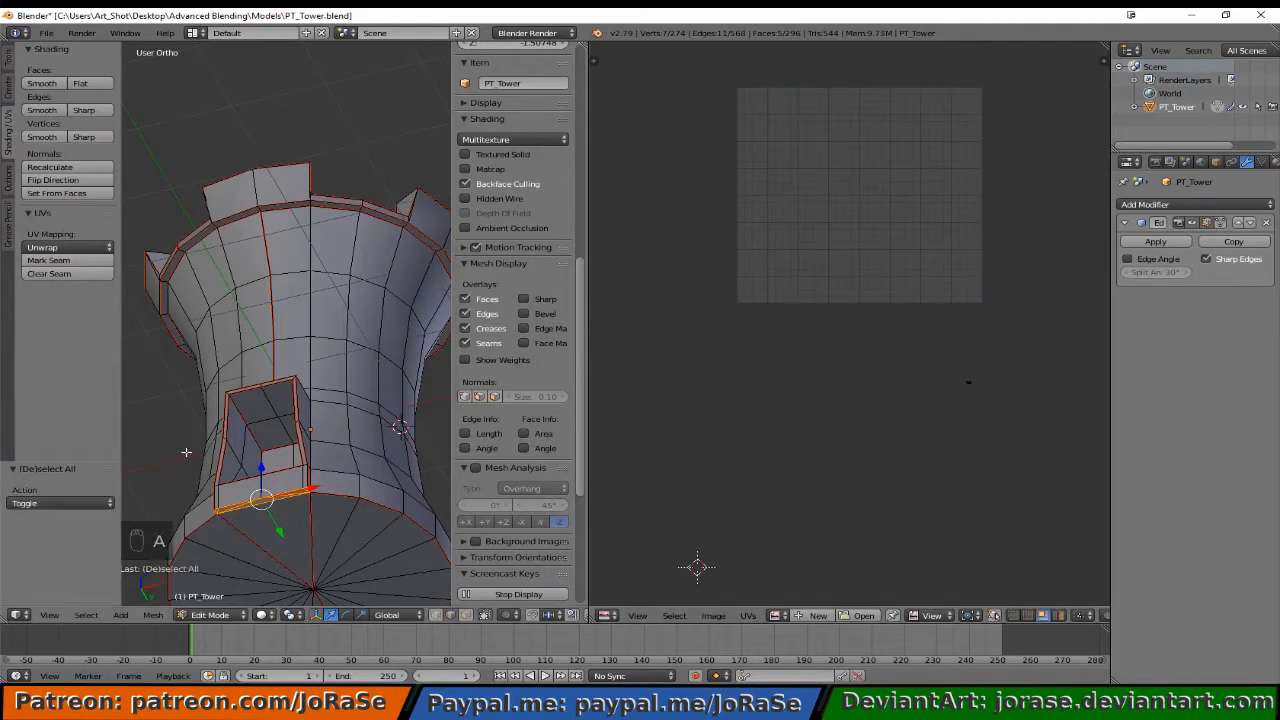
key("a")
key("a")
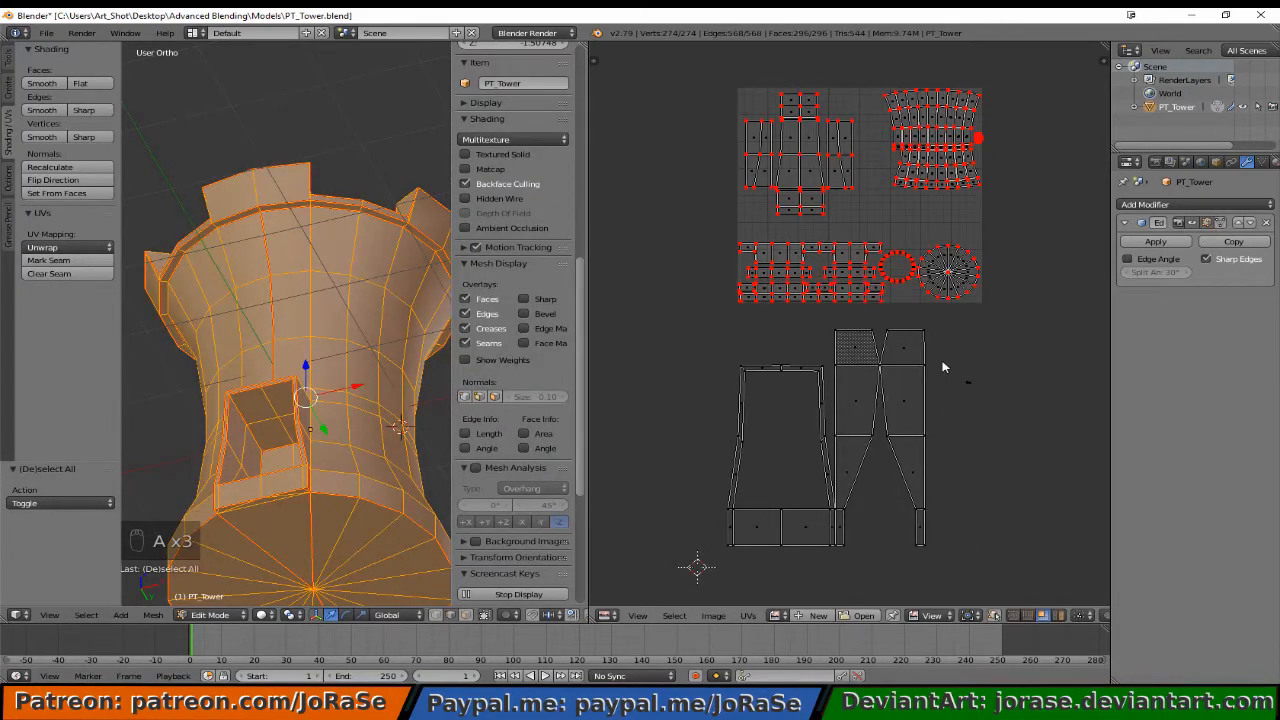
key("b")
left_click_drag(943, 368, 1005, 435)
key("g")
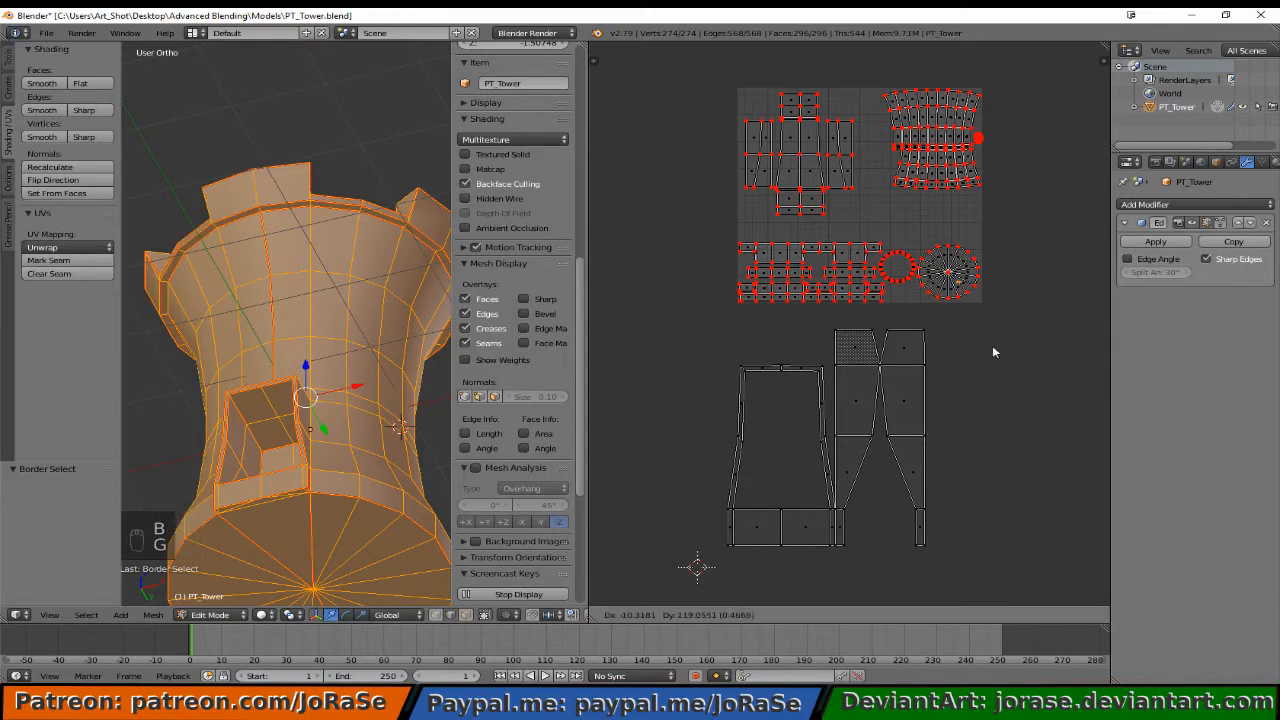
left_click(1013, 209)
key("a")
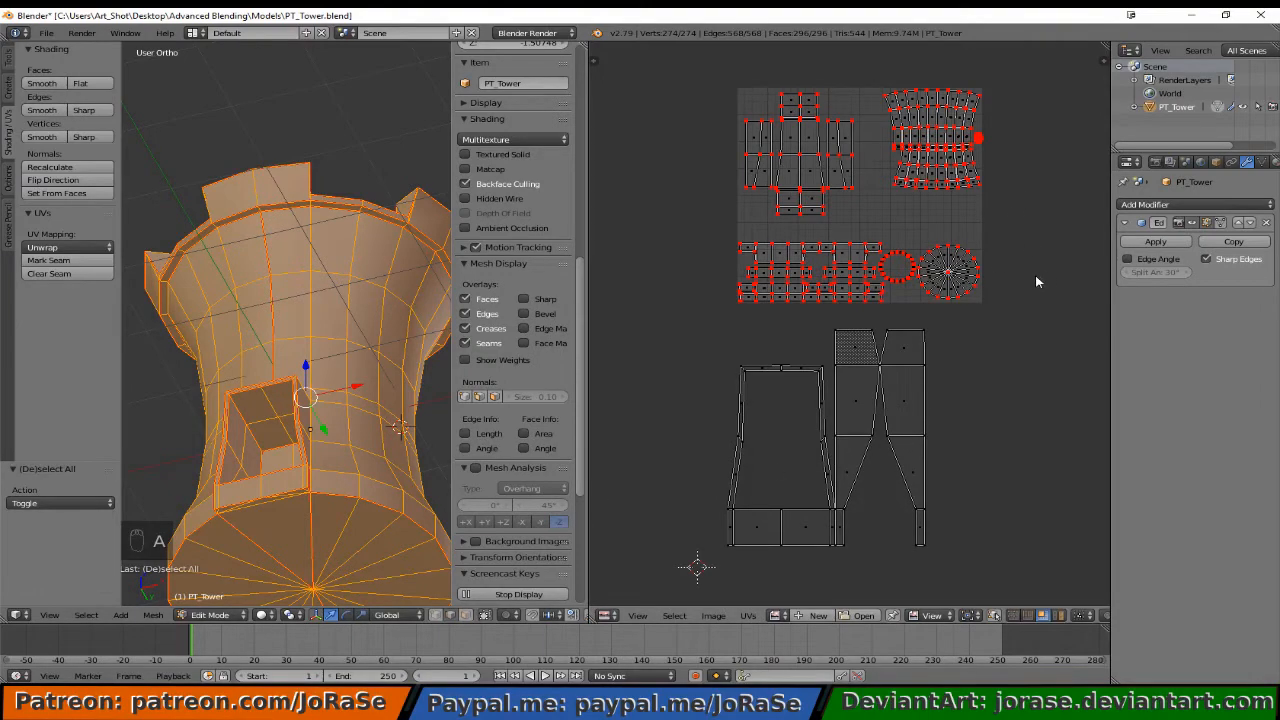
Select the small oval island with selection sync enabled and examine which tower faces it covers.
scroll(956, 482, "up", 8)
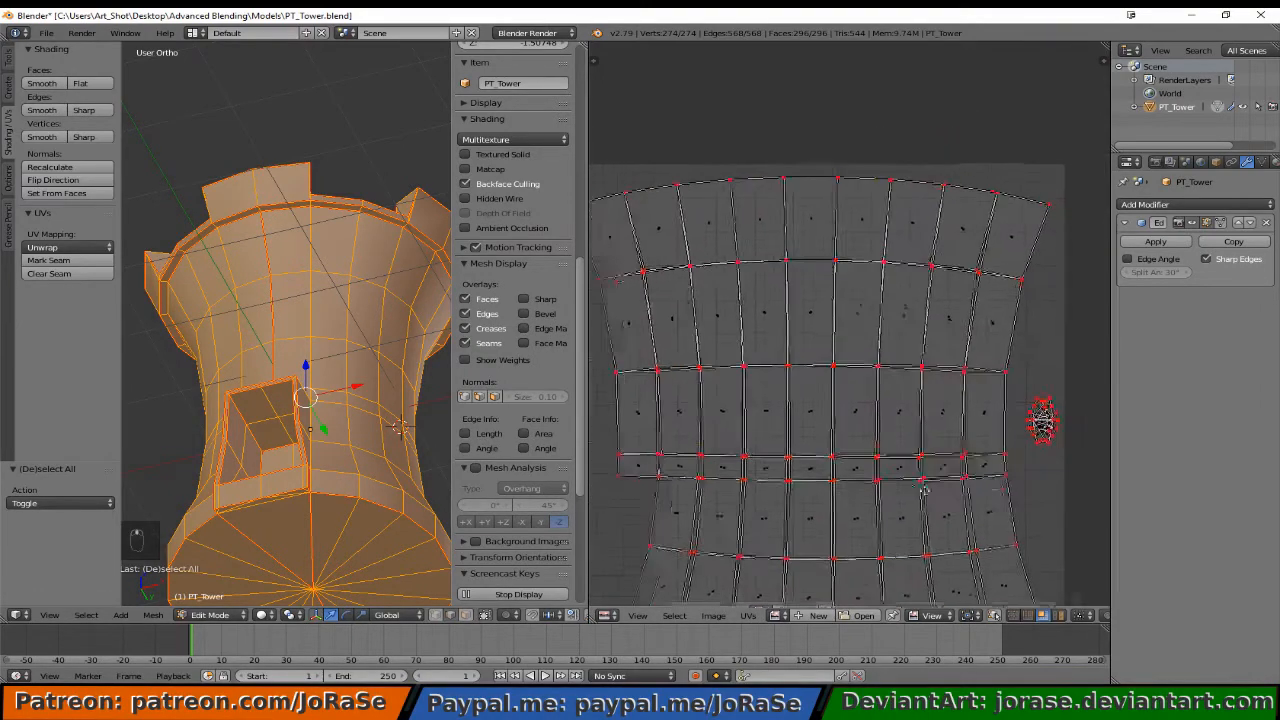
middle_click_drag(924, 491, 760, 451)
scroll(820, 429, "up", 3)
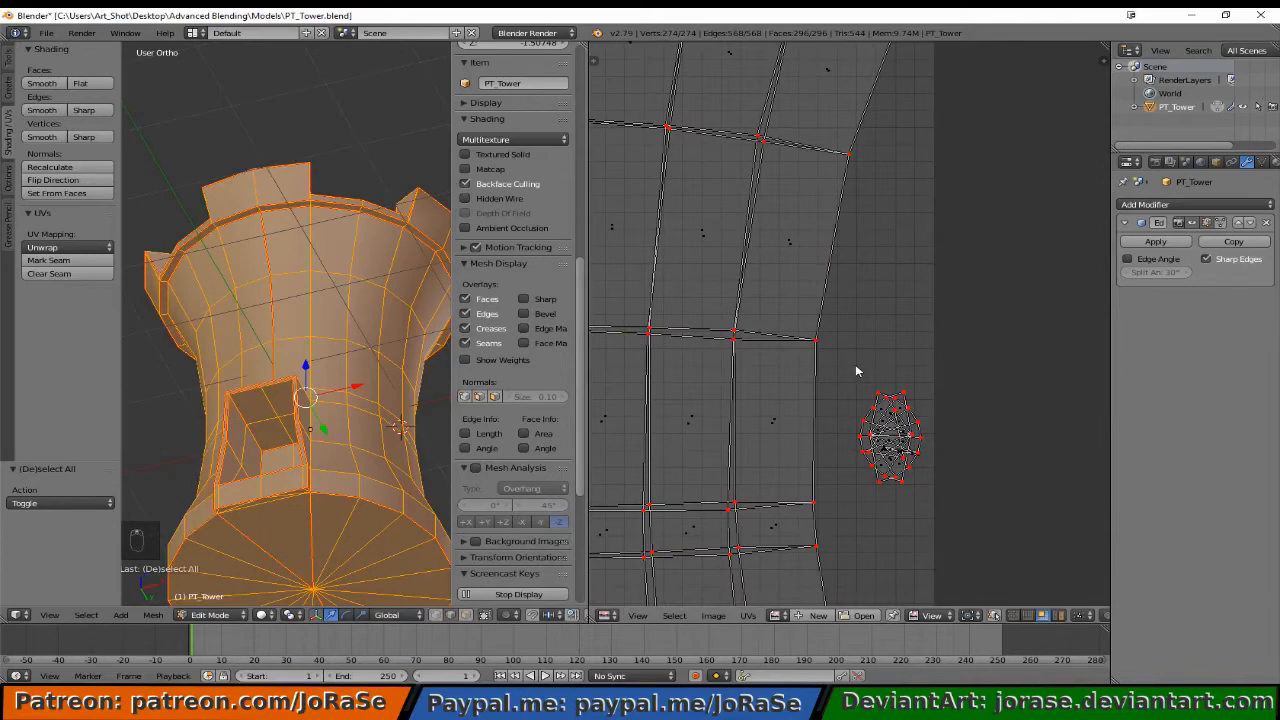
key("b")
left_click_drag(855, 366, 934, 512)
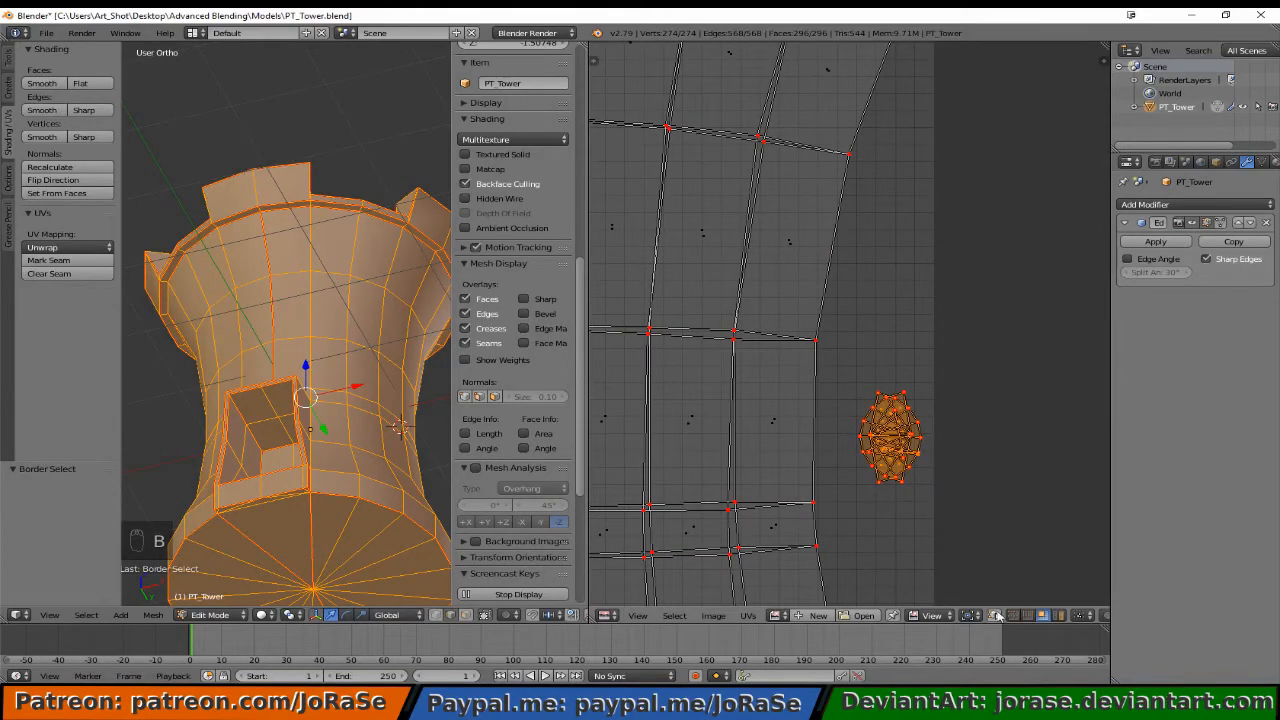
key("a")
key("a")
key("b")
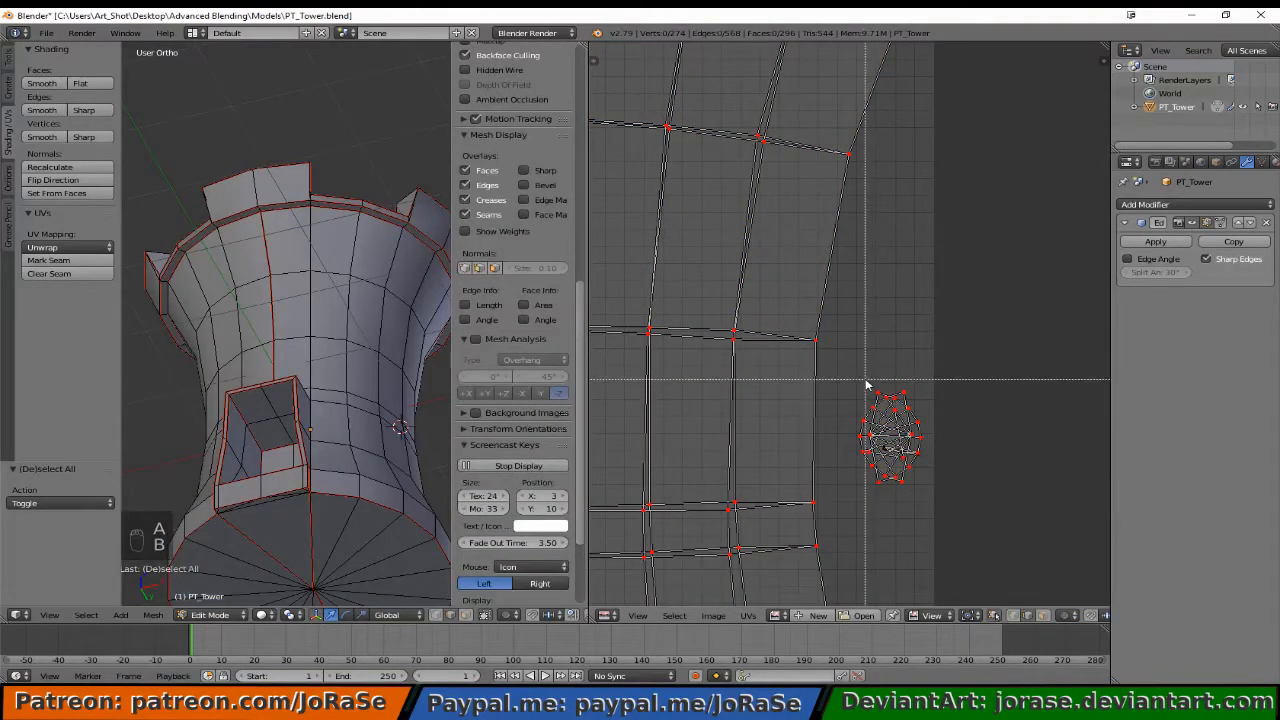
left_click_drag(846, 375, 944, 515)
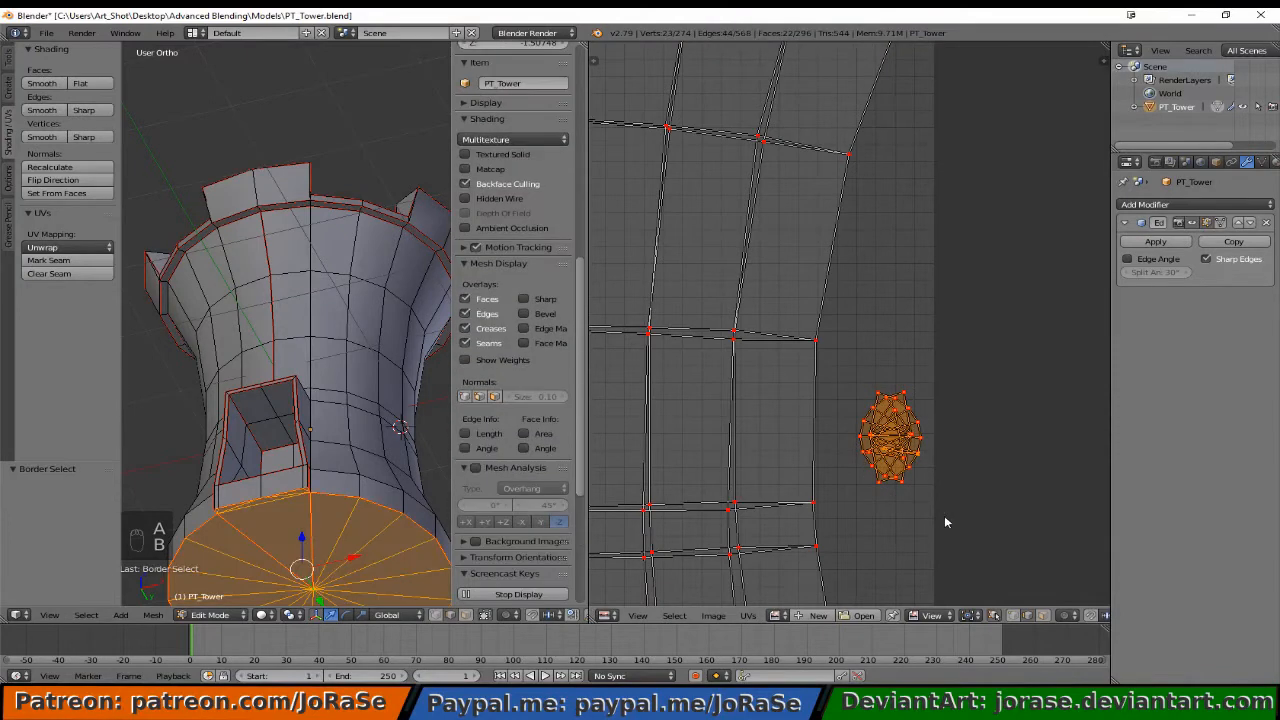
Reselect the small oval island together with the tiny piece on it and pin their UVs.
key("a")
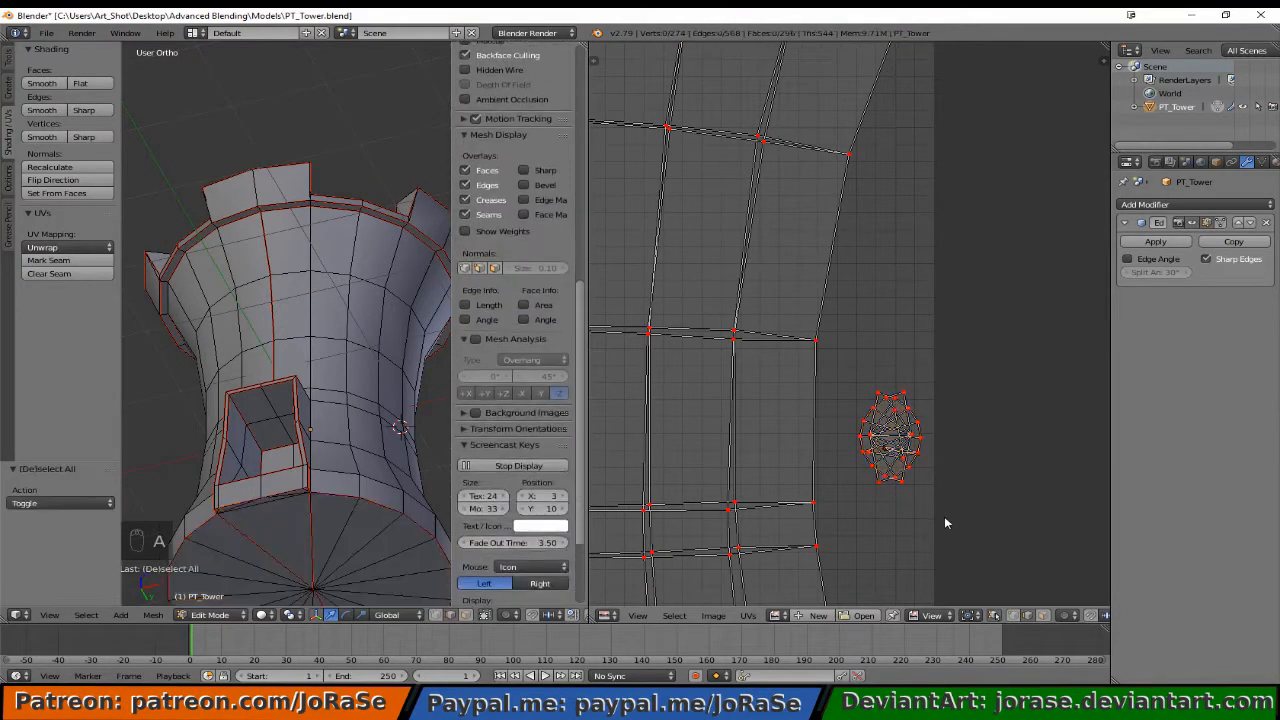
scroll(944, 529, "up", 3)
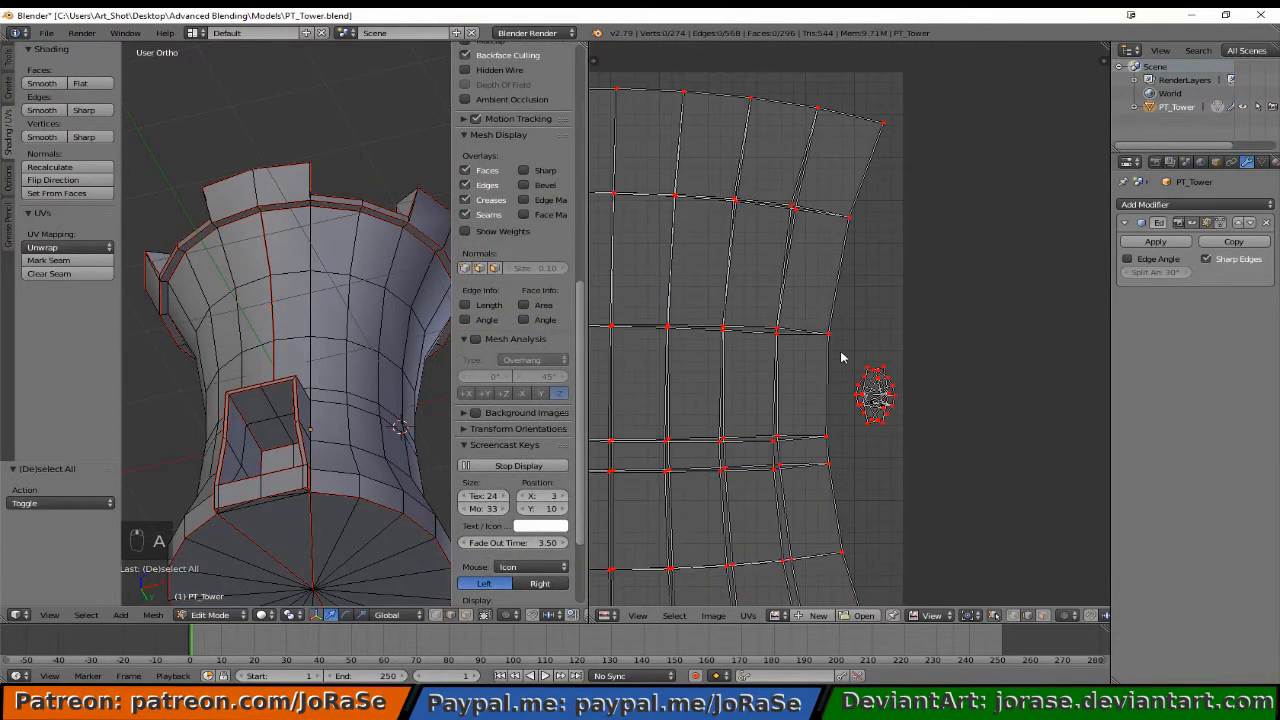
key("b")
left_click_drag(844, 350, 909, 462)
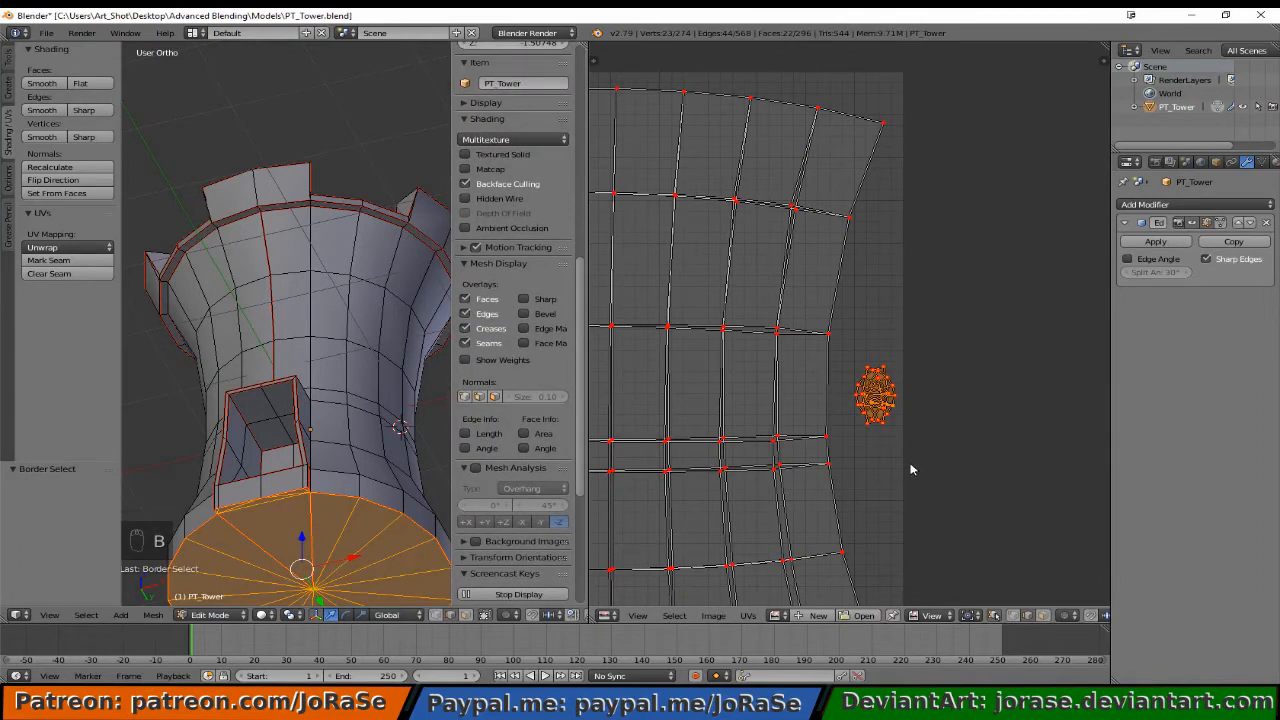
key("p")
key("a")
Turn off selection sync and select the whole mesh so all UV islands are shown again.
scroll(910, 469, "down", 4)
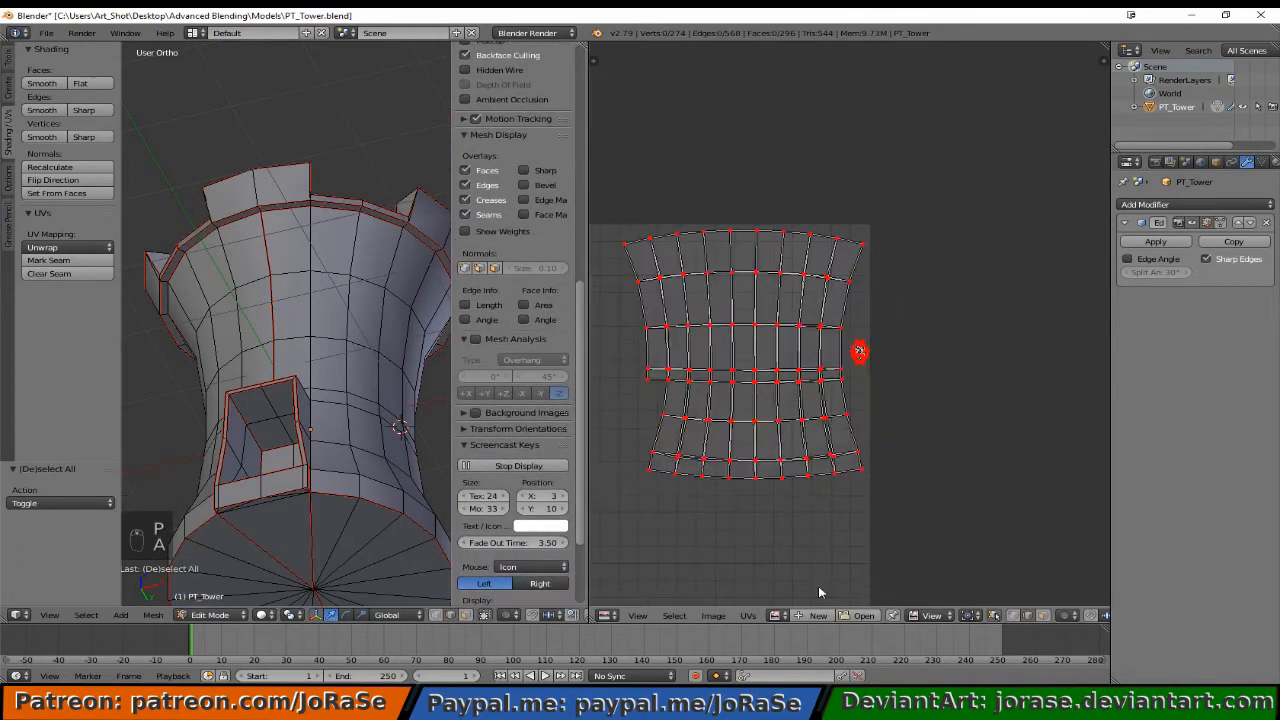
scroll(905, 420, "down", 8, "shift")
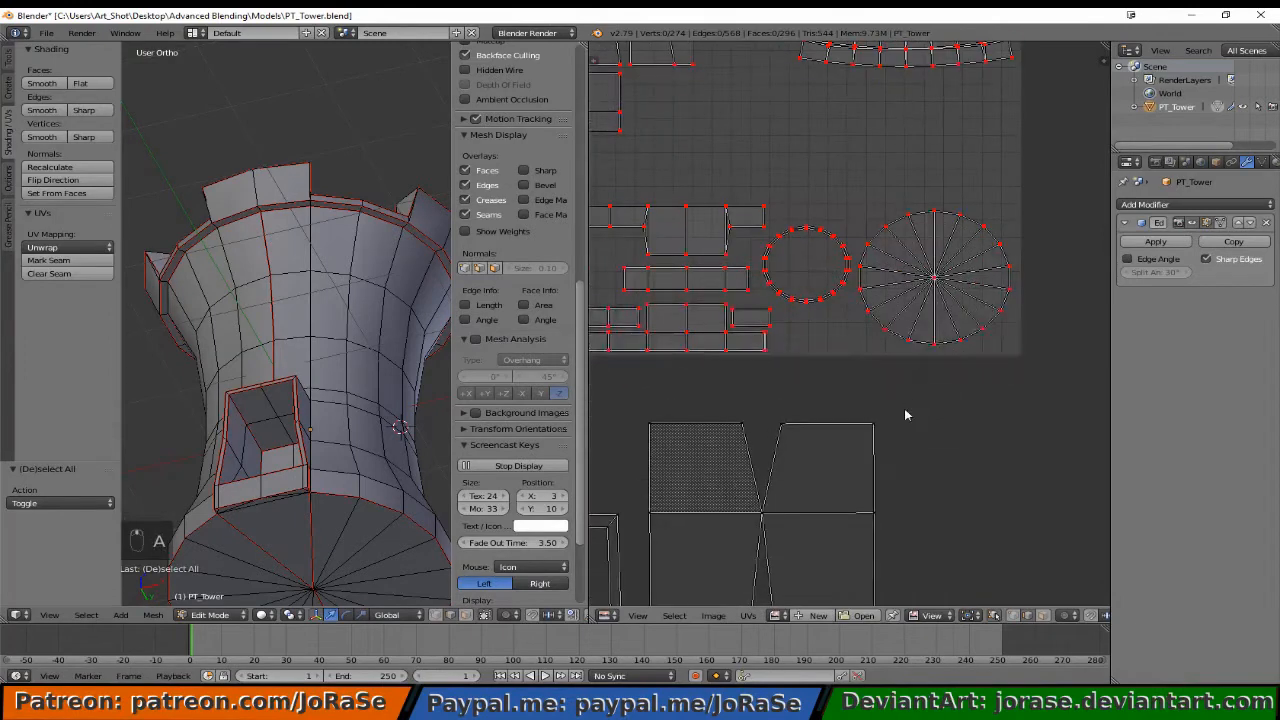
middle_click_drag(905, 415, 927, 298)
key("e")
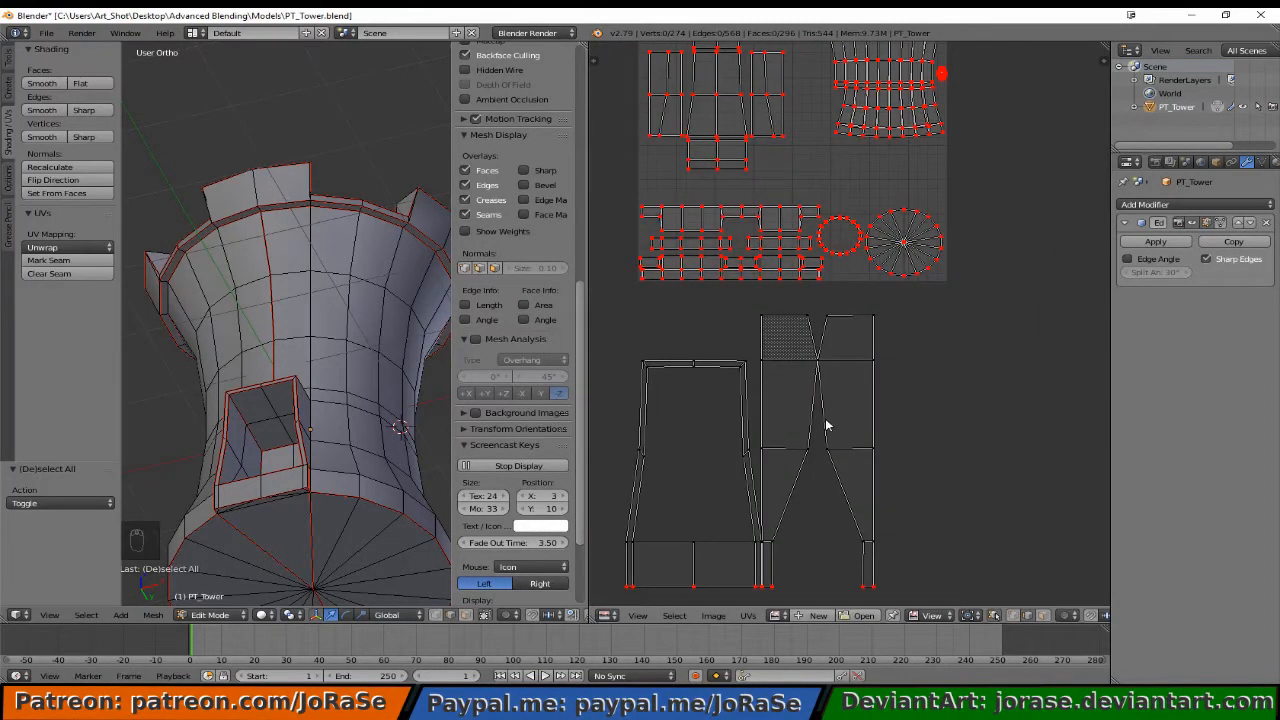
left_click(993, 617)
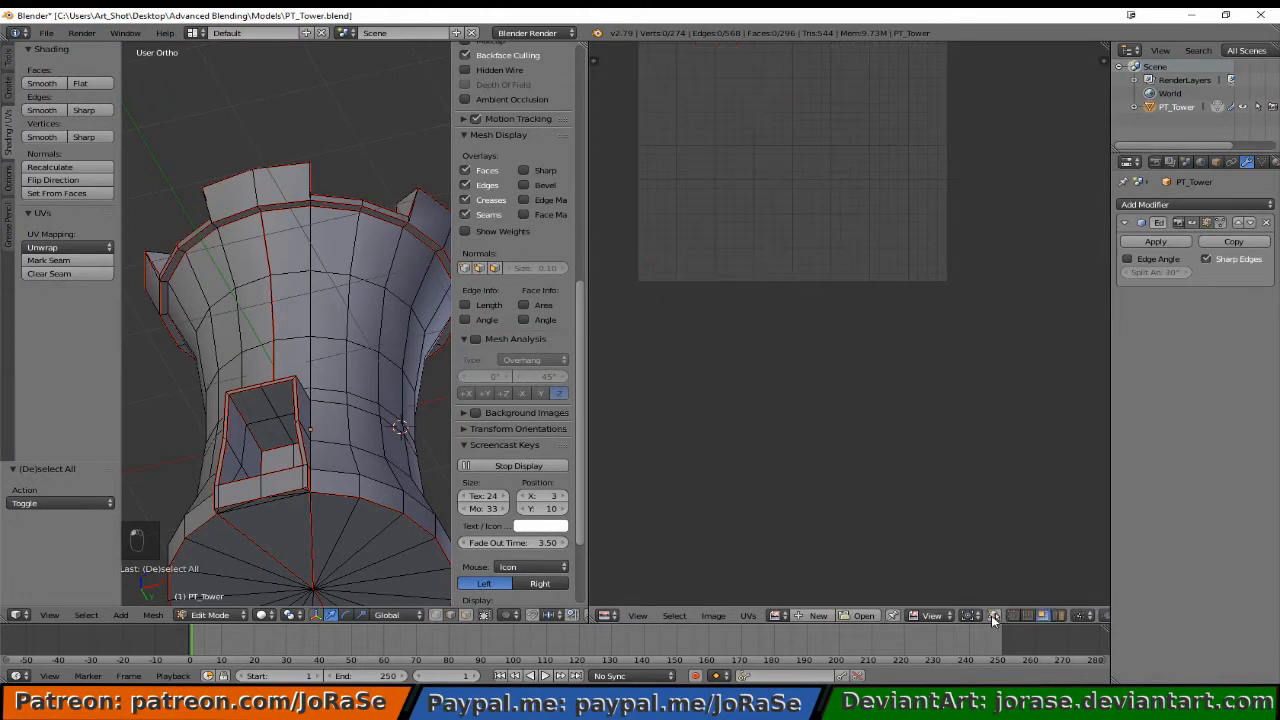
key("a")
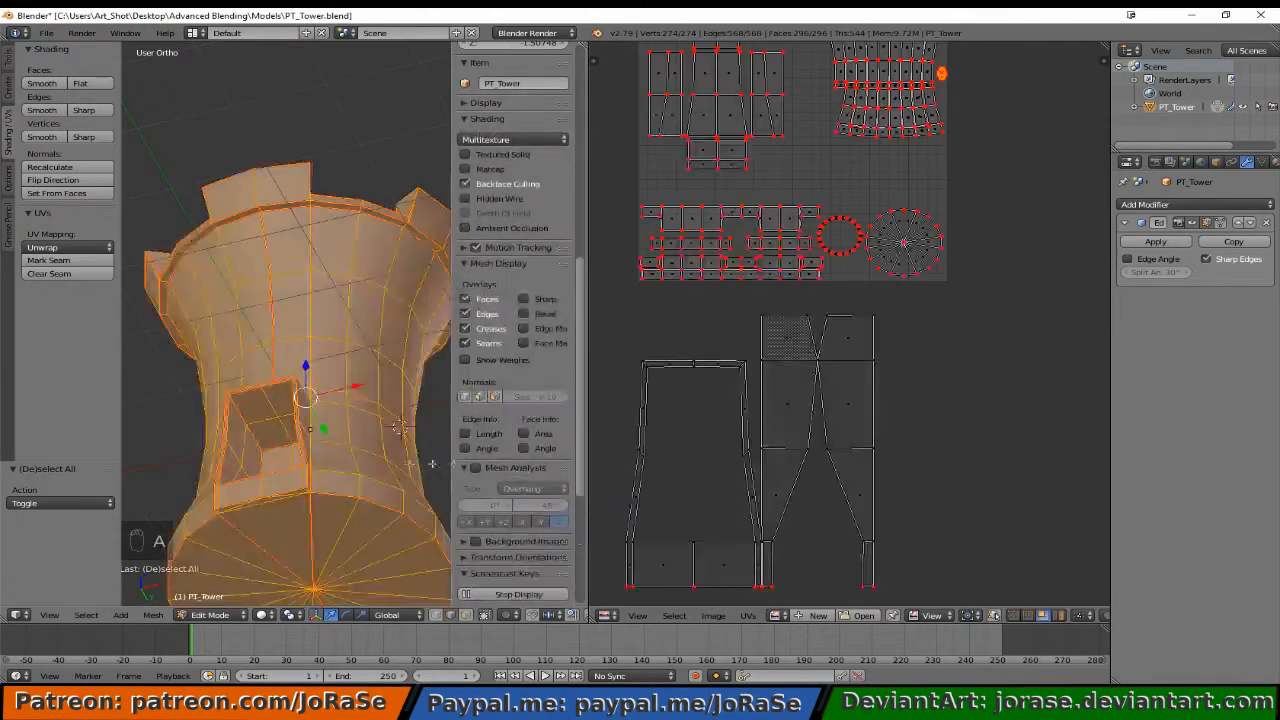
key("b")
left_click_drag(845, 314, 927, 605)
key("ctrl+m")
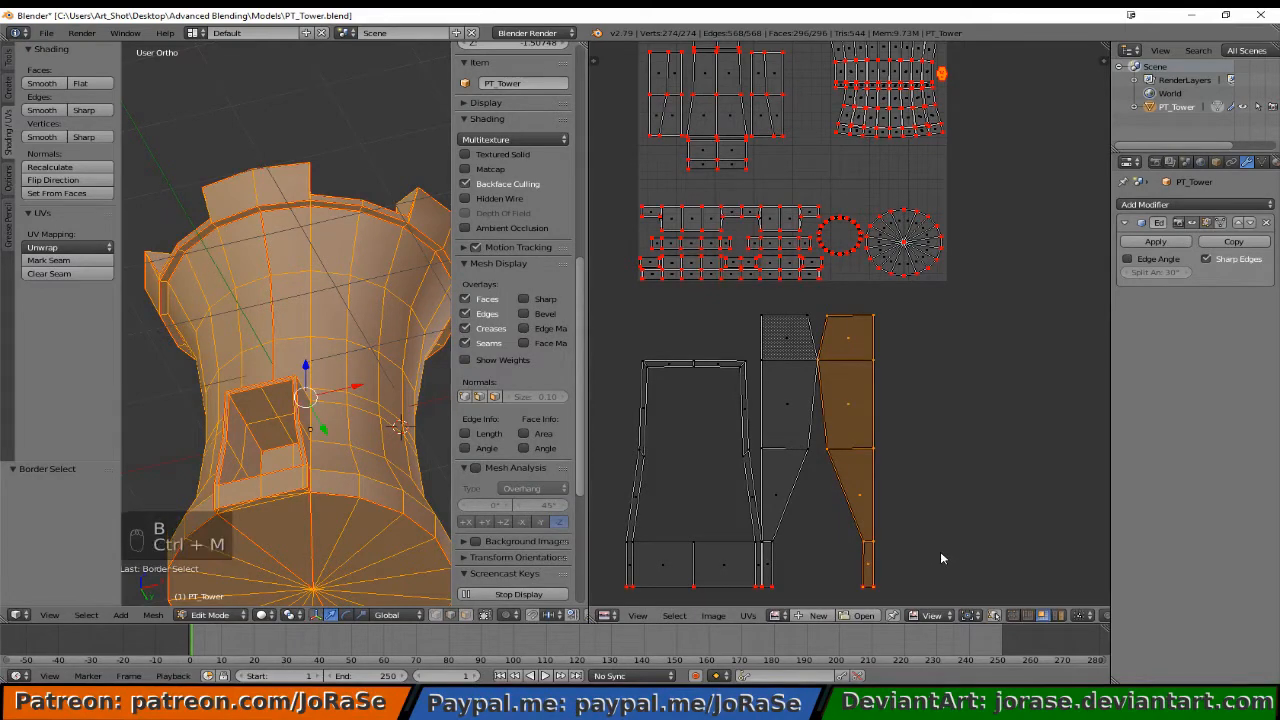
key("x")
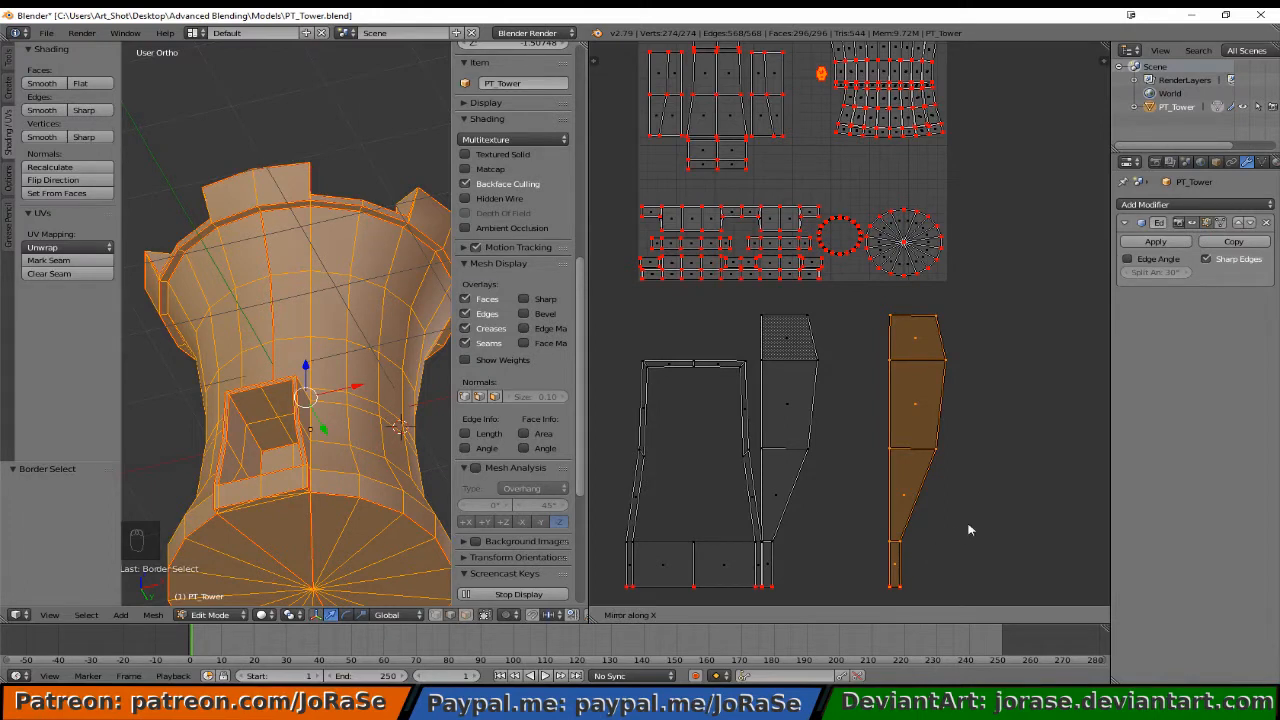
right_click(971, 528)
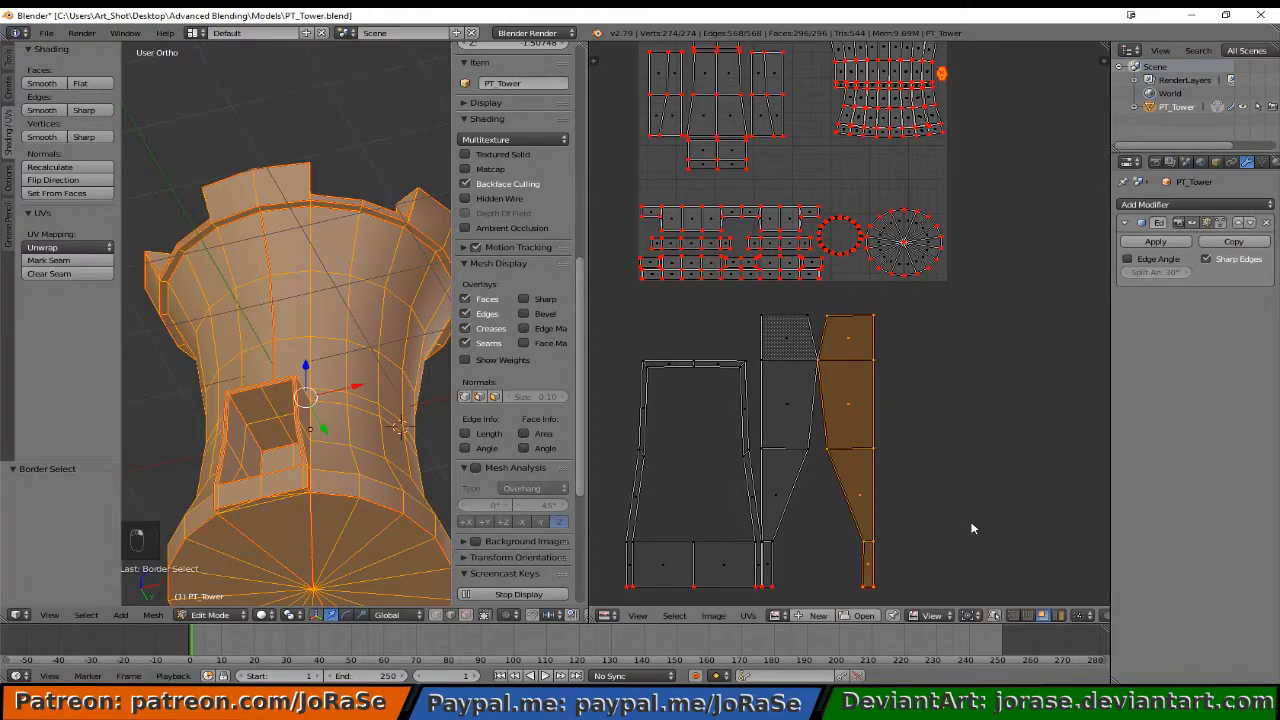
Mirror only the right-hand doorway side island along X and move it -0.182 in X onto its matching left-hand island.
key("a")
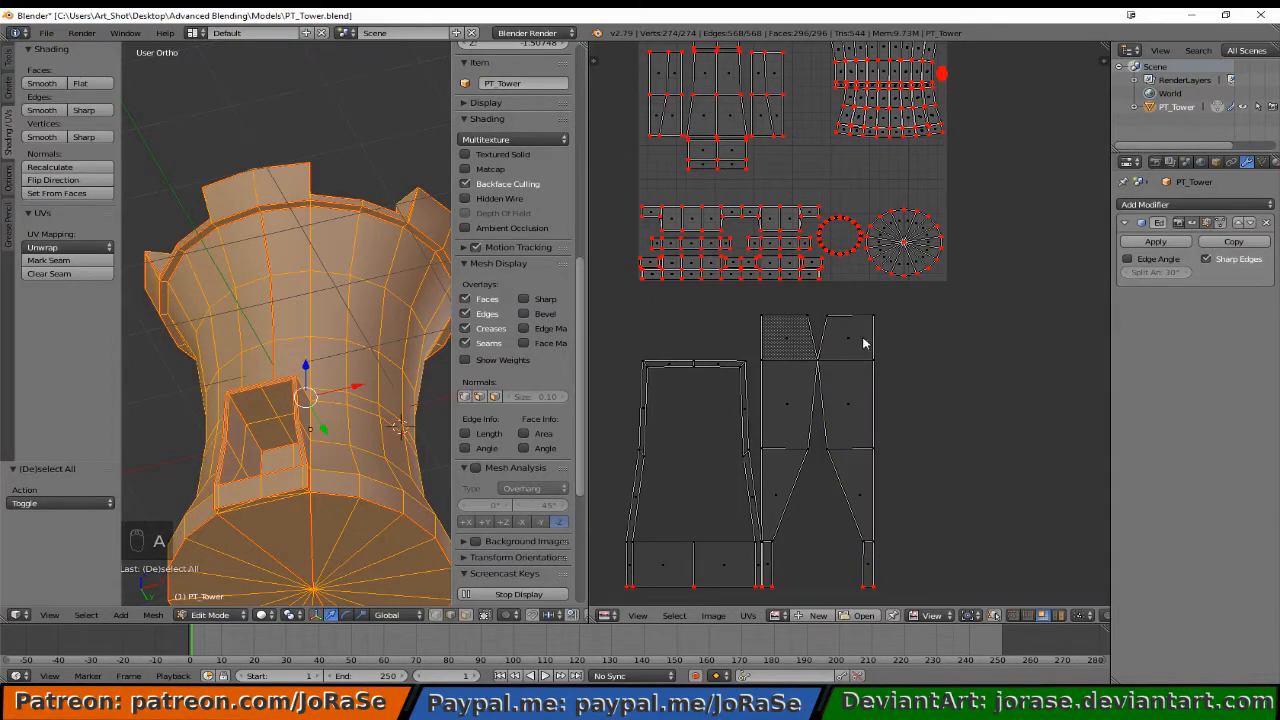
key("b")
left_click_drag(830, 300, 906, 566)
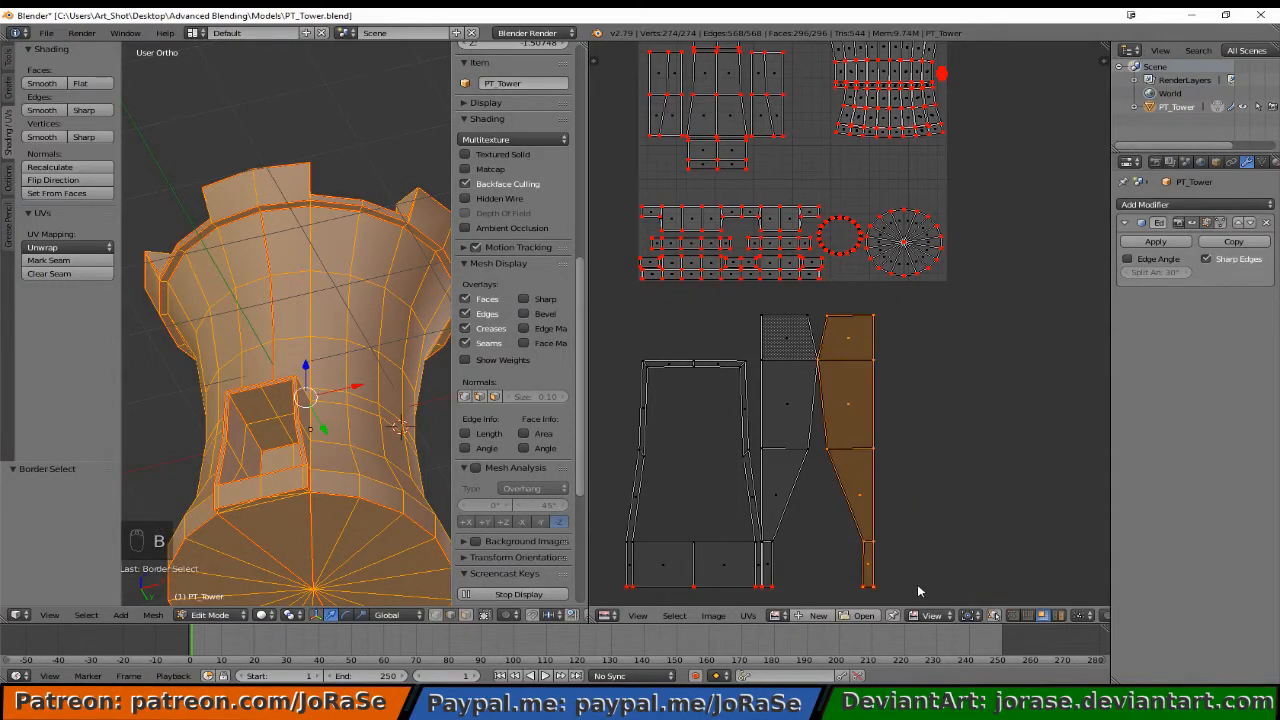
key("ctrl+m")
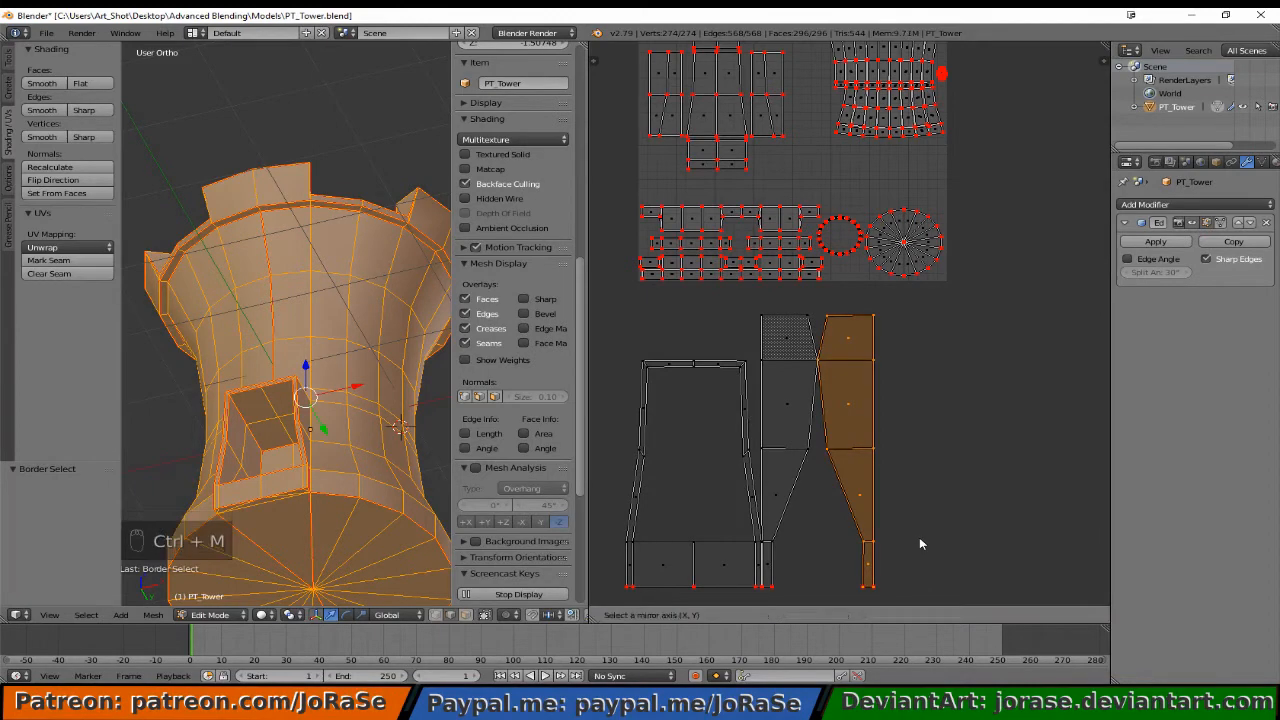
key("x")
left_click(919, 537)
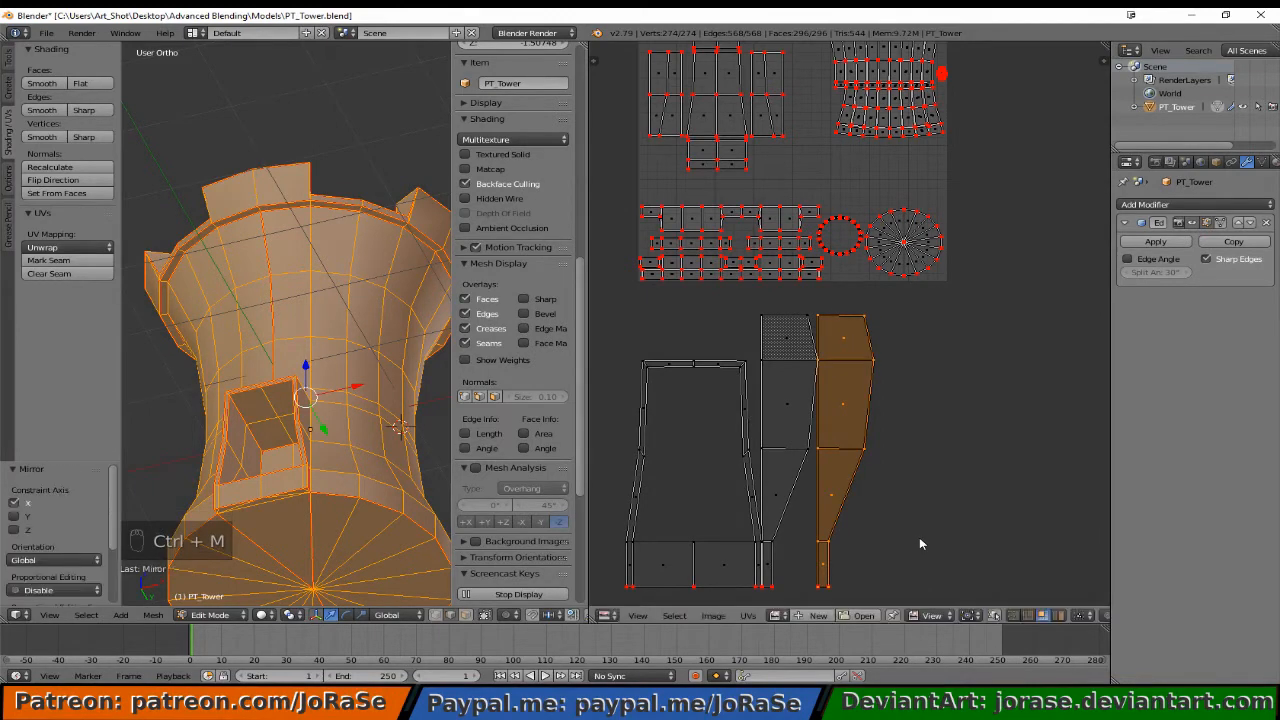
key("g")
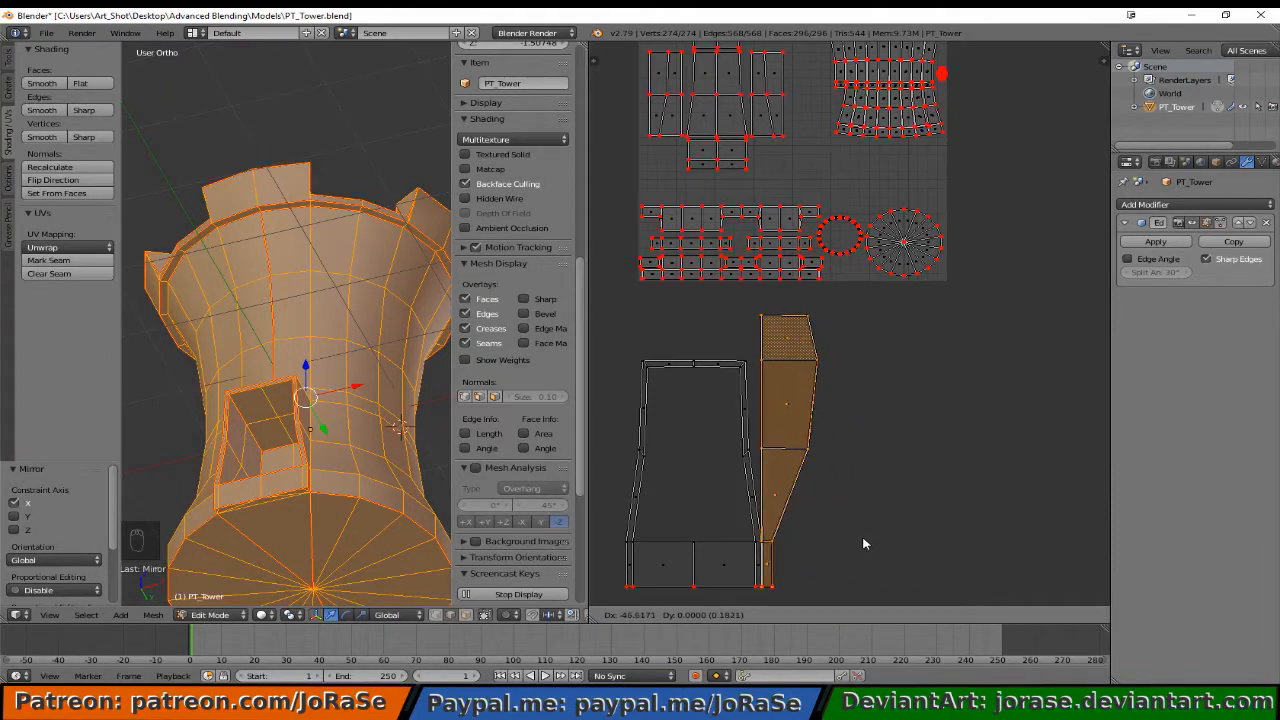
left_click(865, 544)
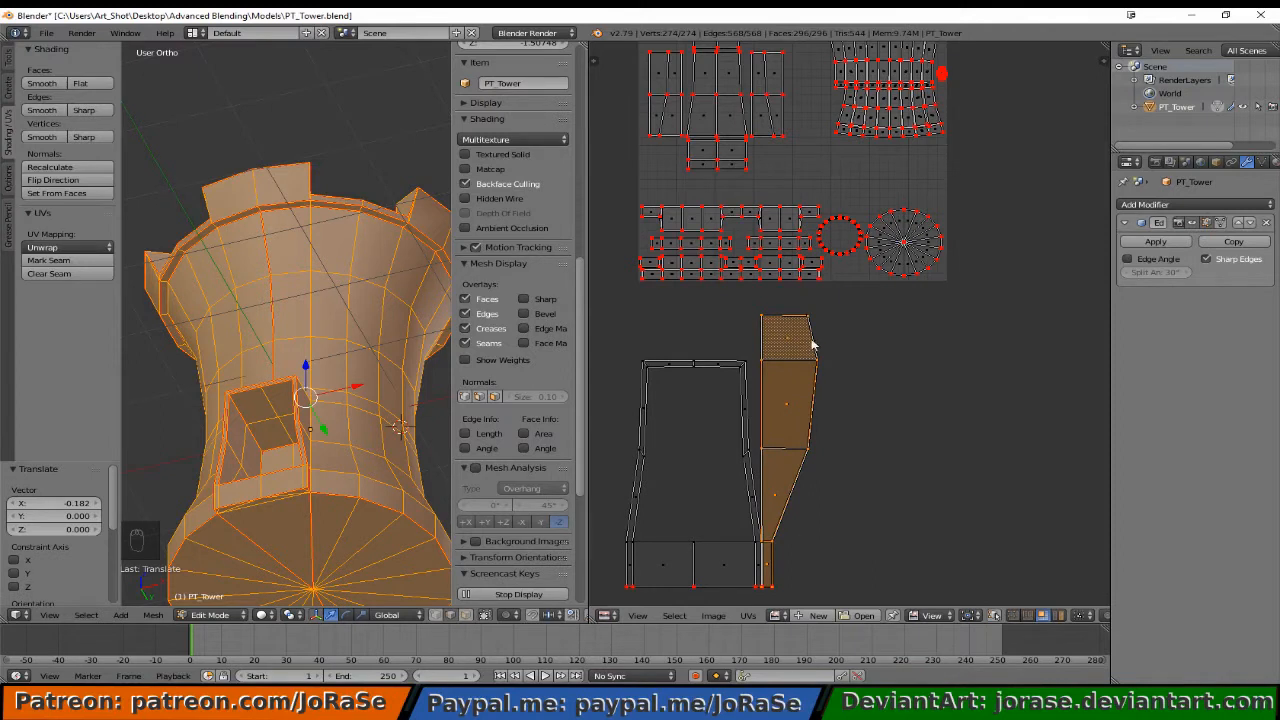
Select the stacked doorway side islands and move them 0.261 in X and 0.034 in Y, clear of the door frame island.
key("b")
left_click_drag(770, 320, 858, 564)
key("b")
key("Escape")
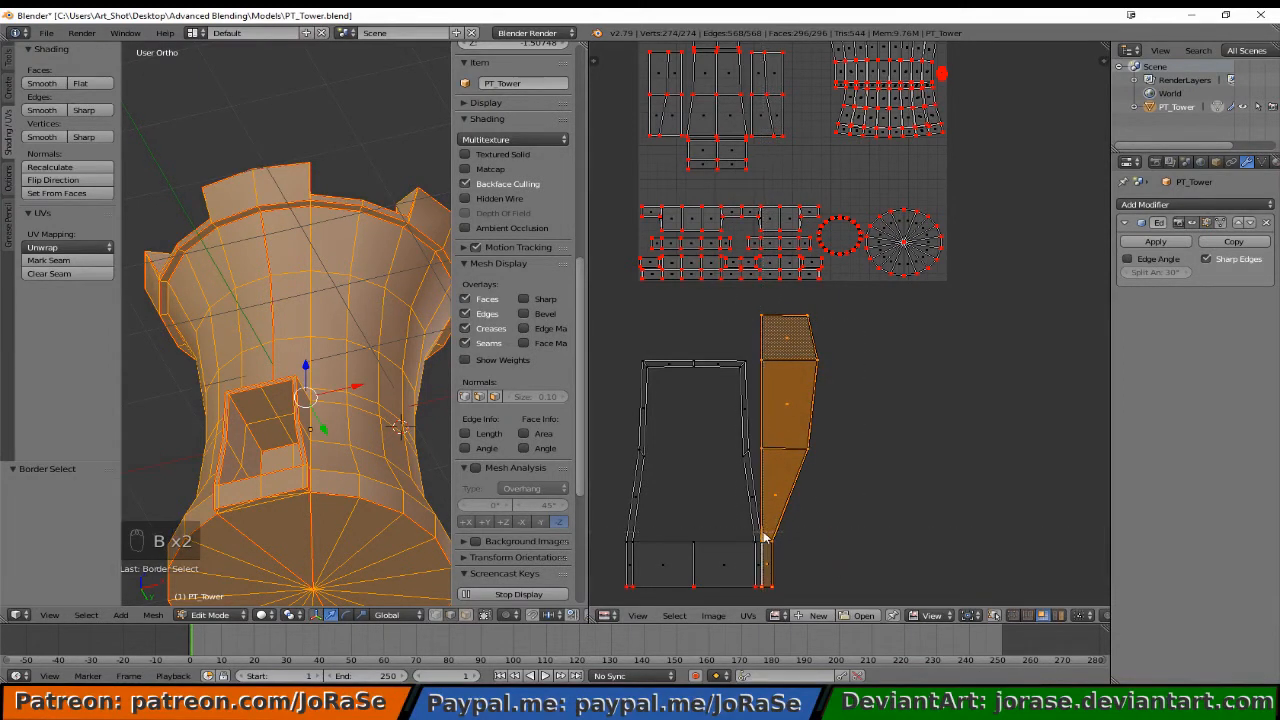
key("g")
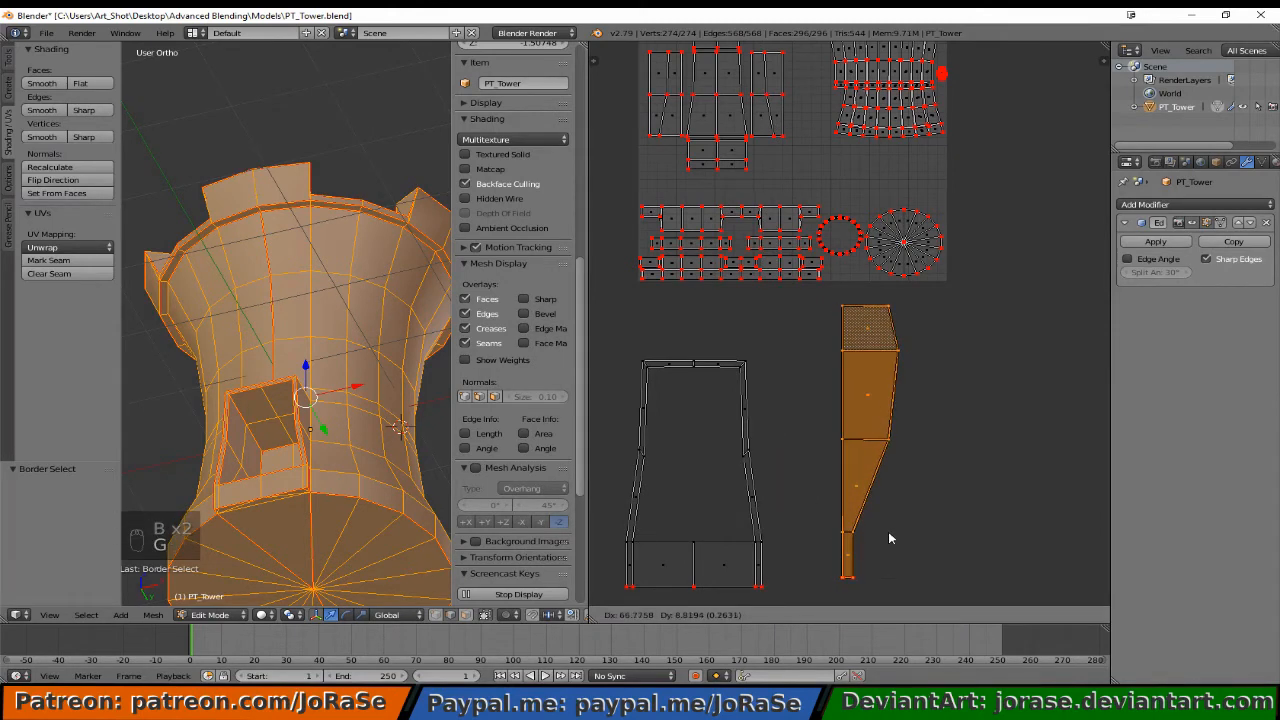
left_click(888, 532)
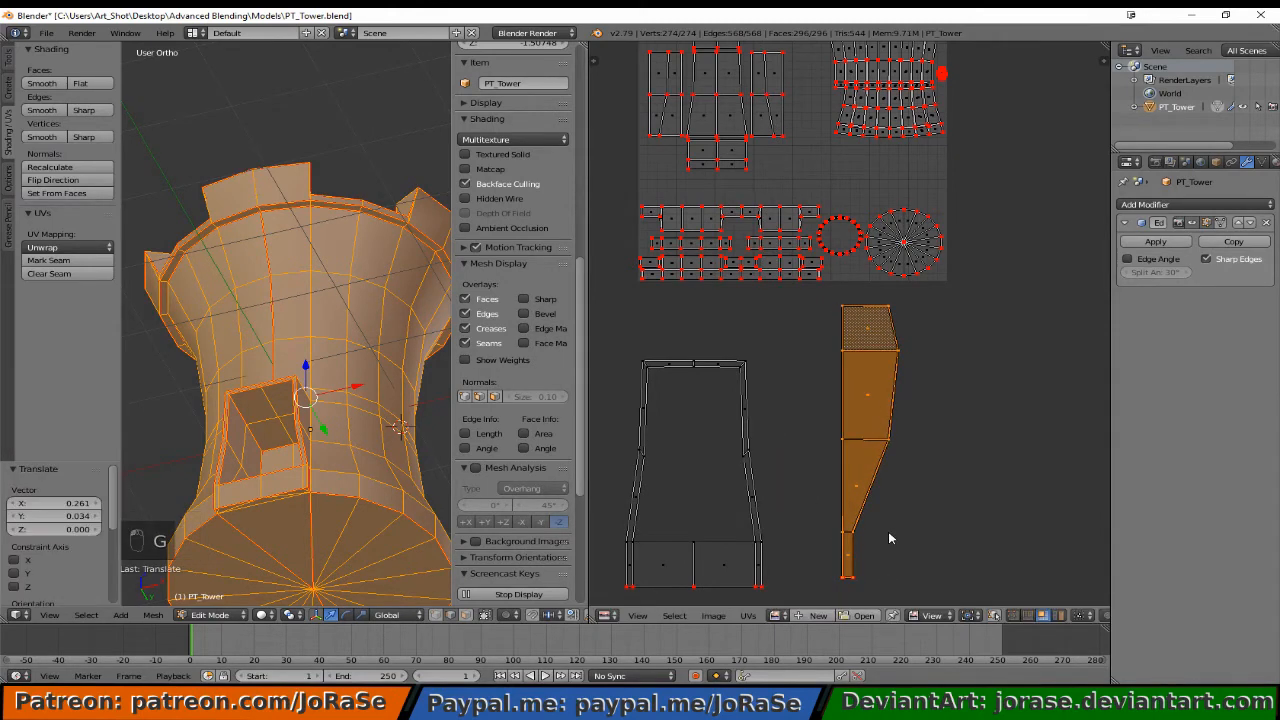
Switch to UV vertex selection and flatten the bottom edge vertices of the stacked doorway side islands along Y.
key("a")
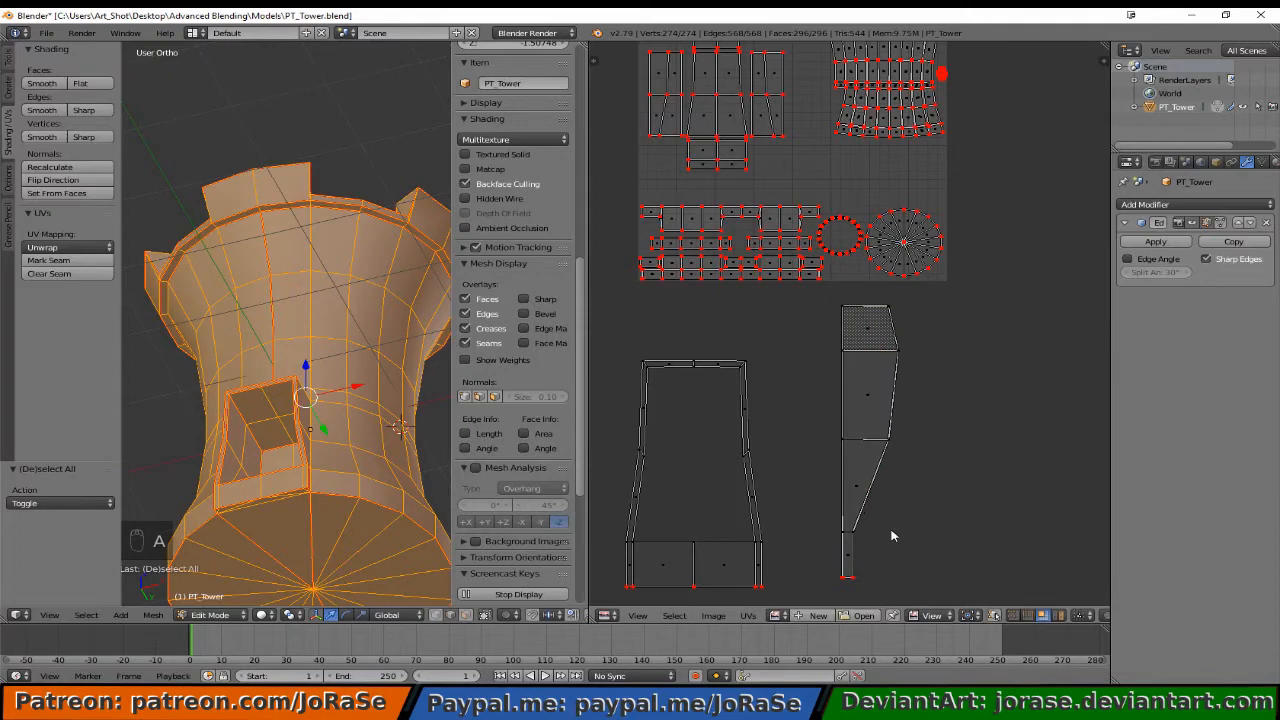
key("a")
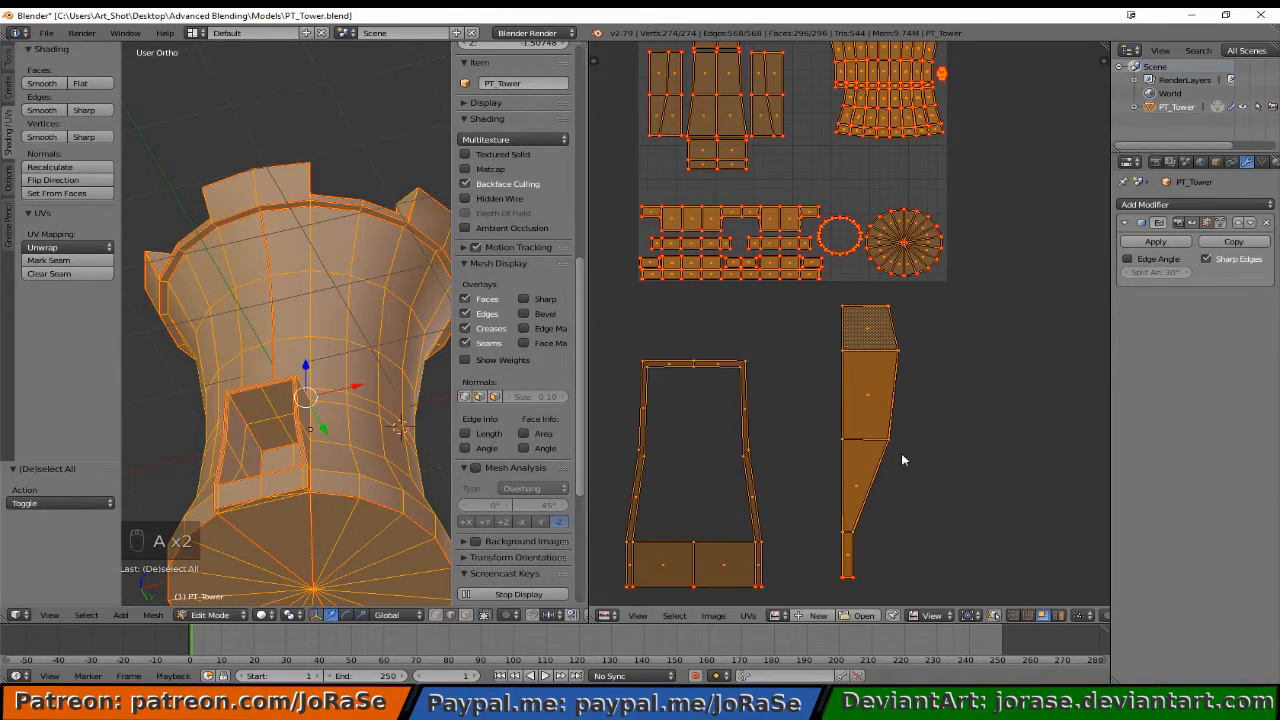
key("a")
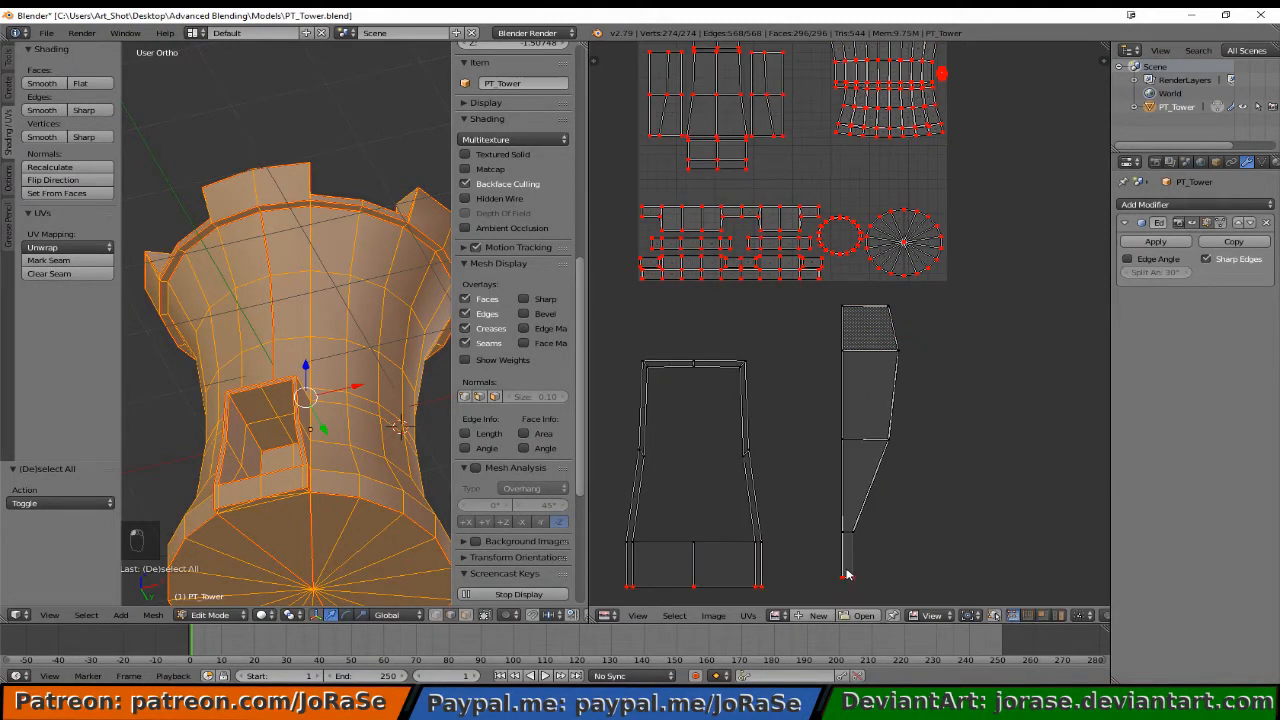
key("b")
left_click_drag(846, 569, 870, 596)
key("b")
left_click_drag(828, 547, 875, 593)
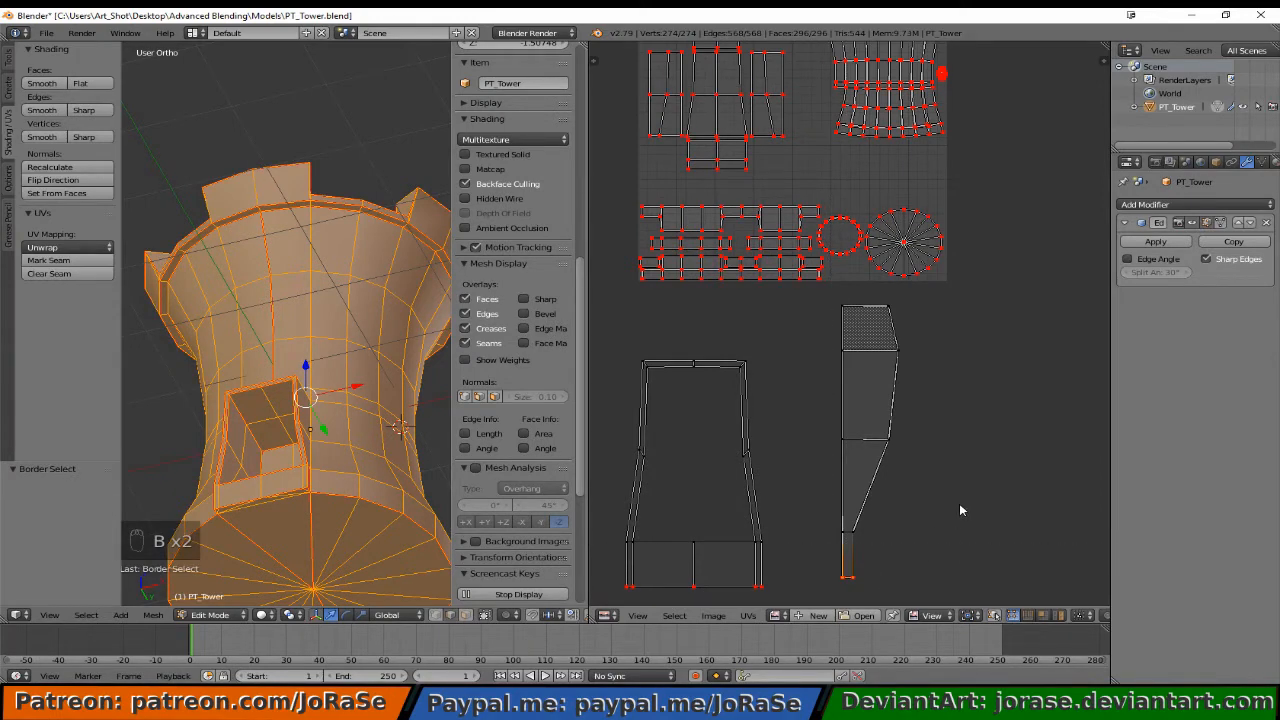
key("ctrl+m")
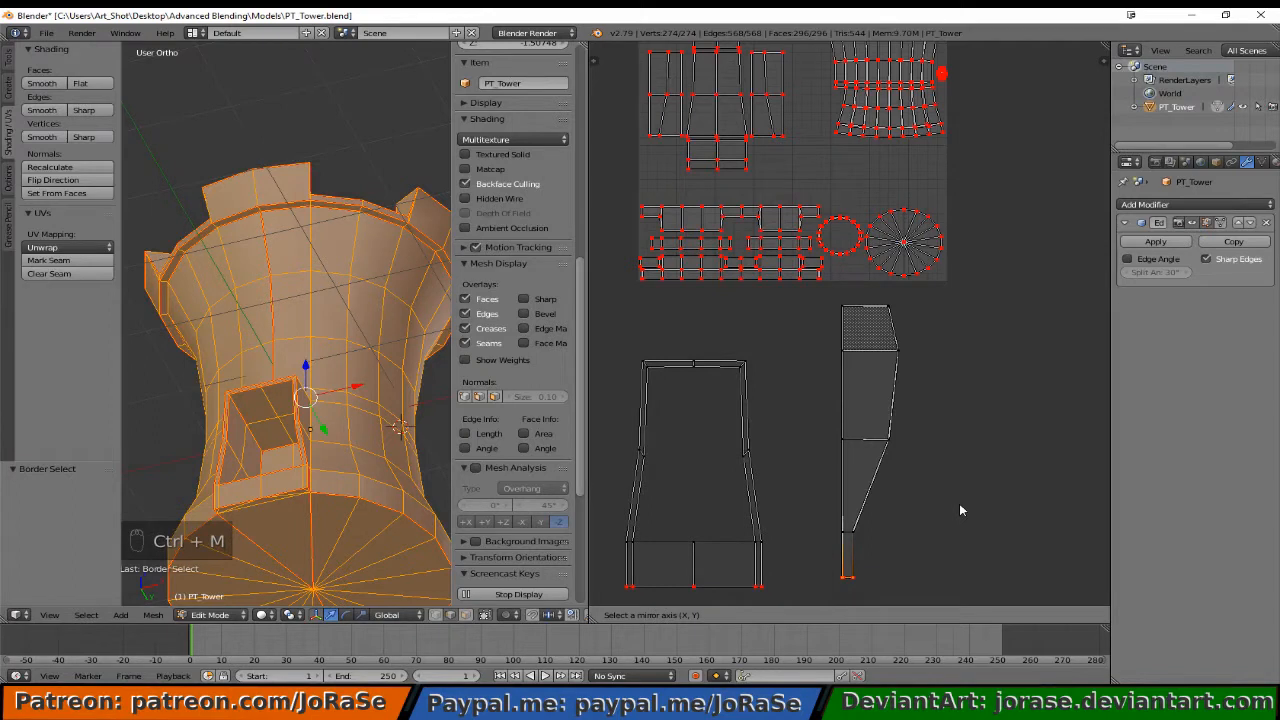
left_click(891, 497)
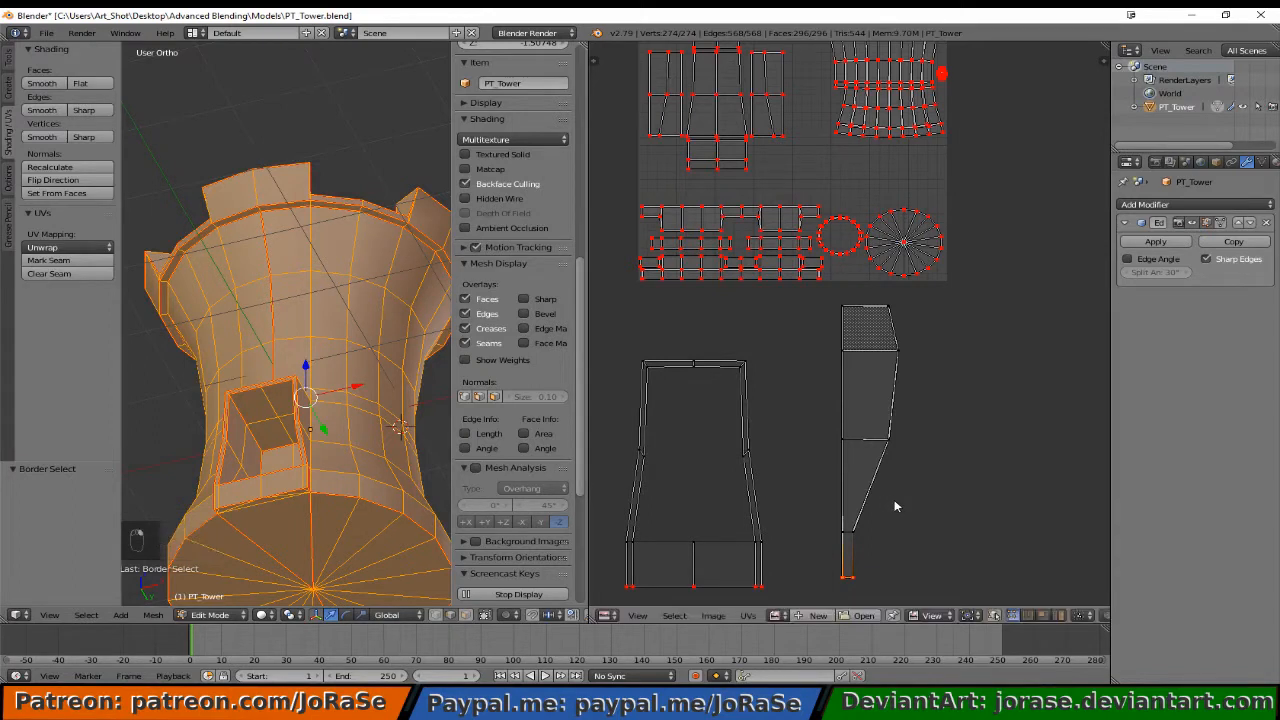
key("s")
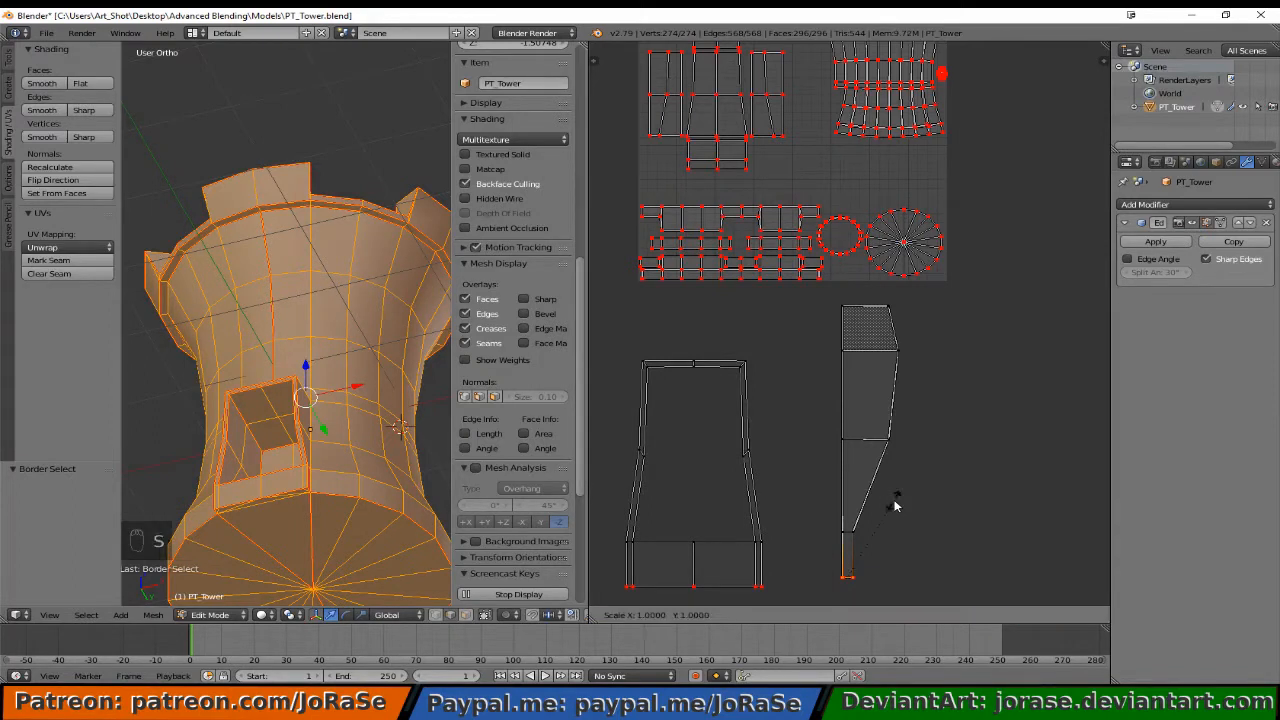
key("y")
left_click(895, 506)
Align the right-hand vertices of the narrow bottom segment of the doorway side islands along X.
key("a")
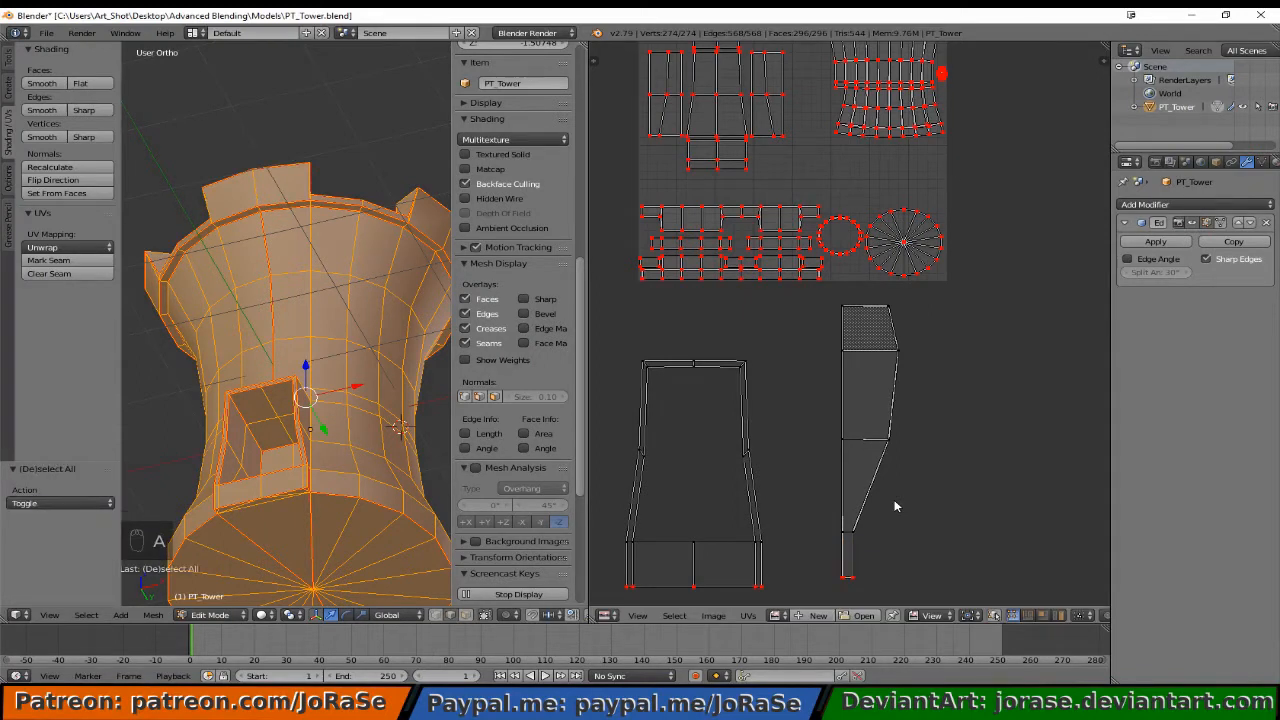
key("b")
left_click_drag(848, 500, 880, 584)
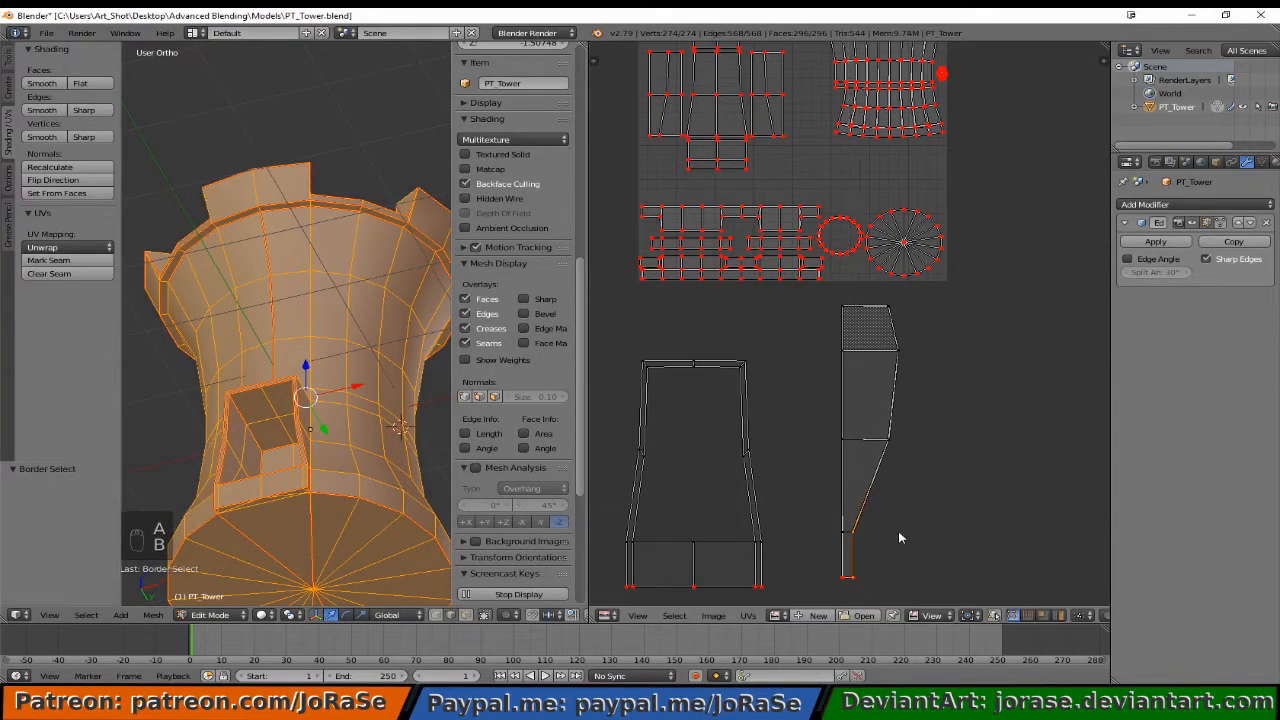
key("s")
key("y")
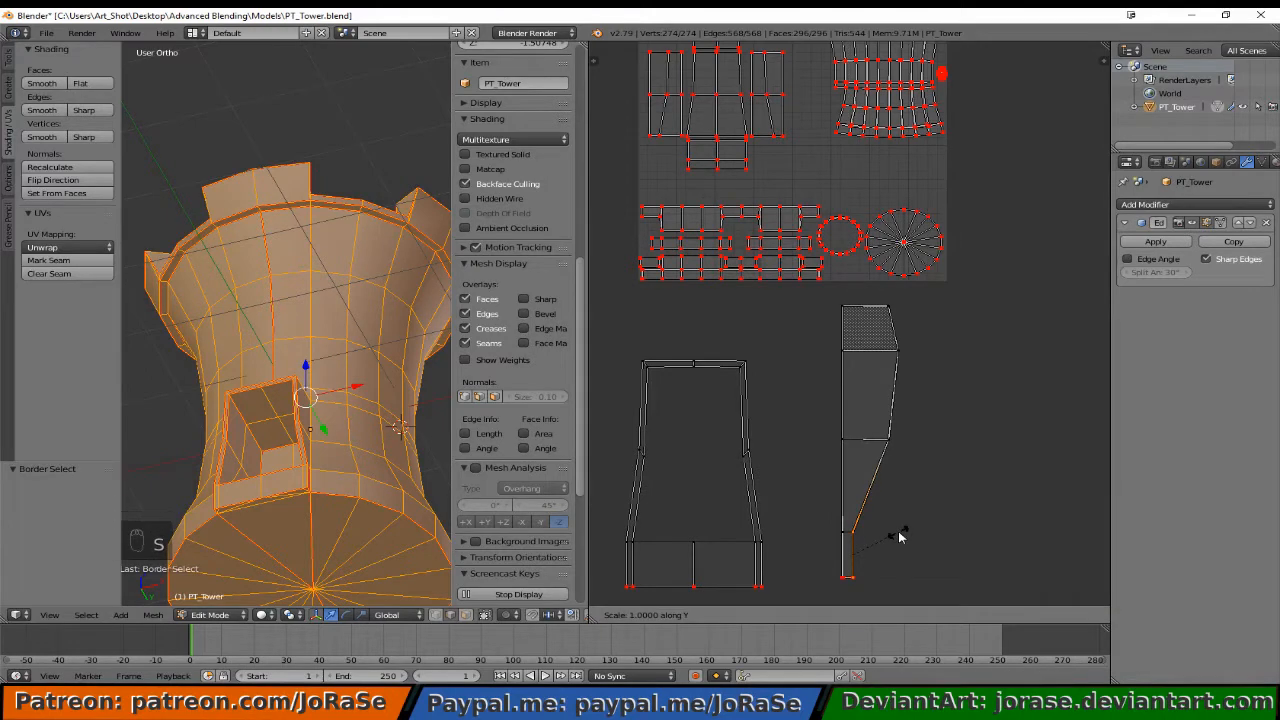
key("0")
key("Return")
key("ctrl+z")
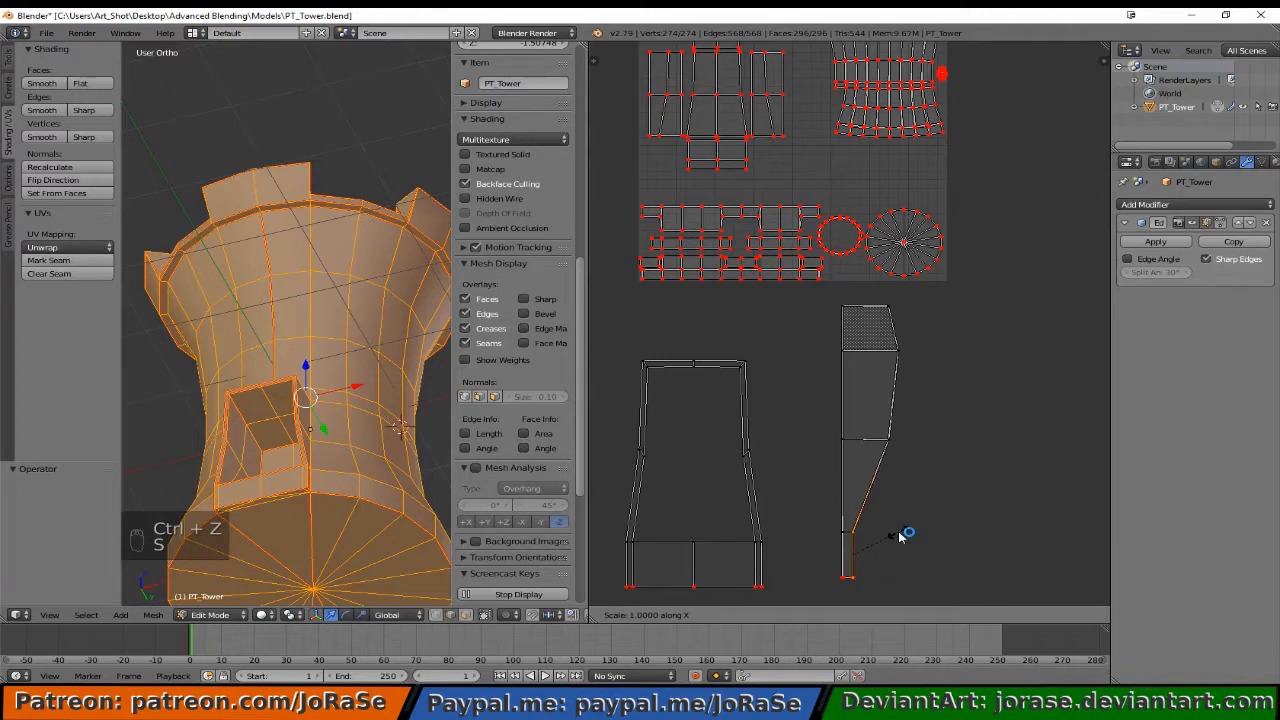
key("s")
Flatten the vertex row at the upper end of the narrow bottom segment along Y.
key("a")
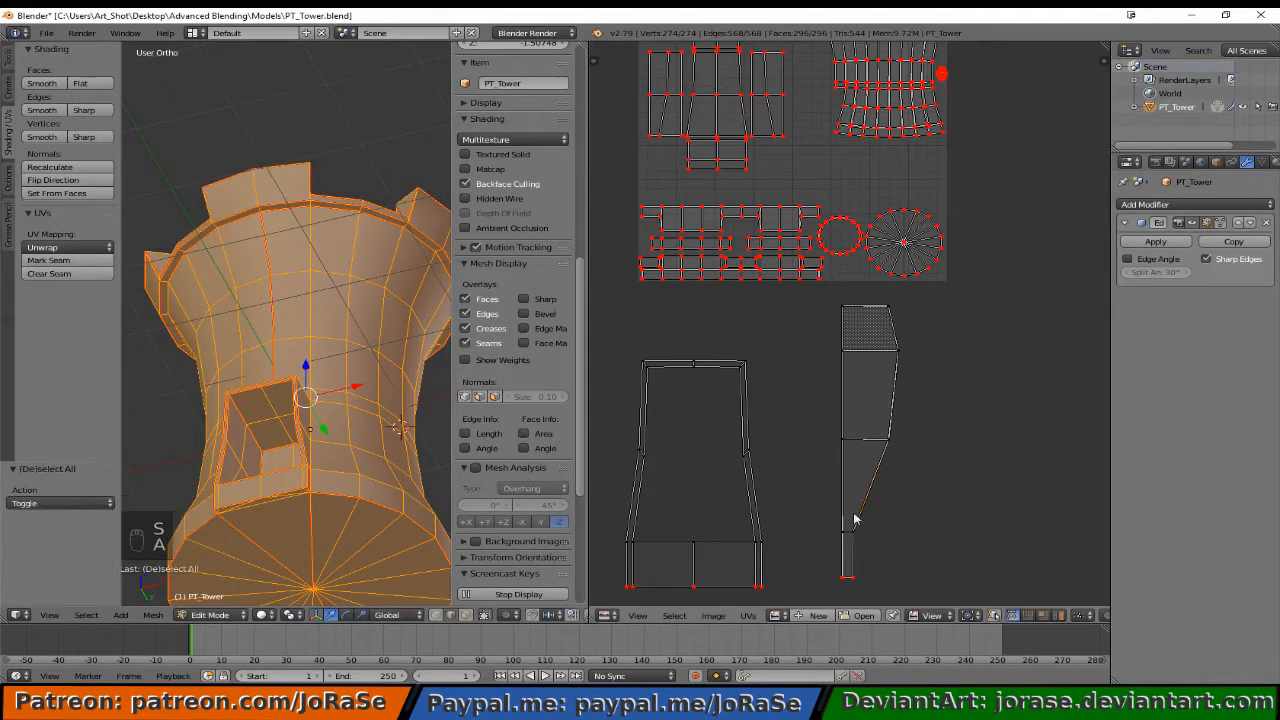
key("b")
left_click_drag(836, 508, 888, 556)
key("s")
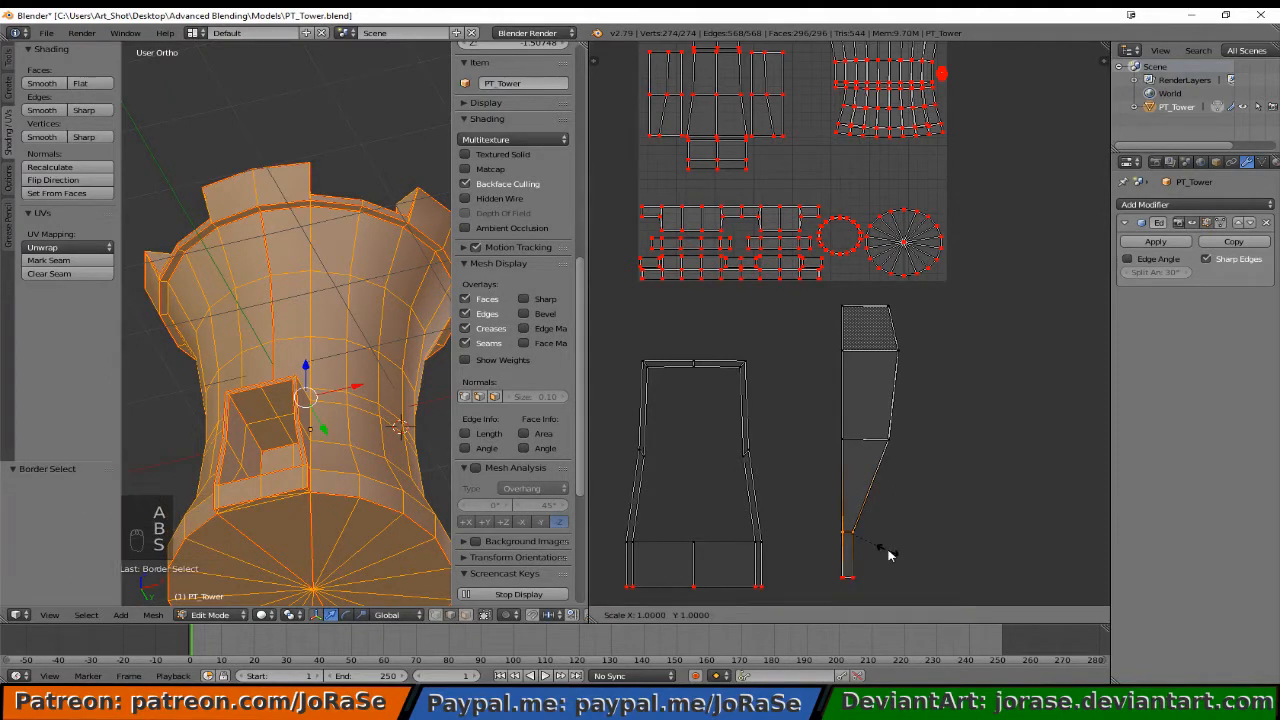
left_click(888, 553)
Flatten the middle vertex row of the doorway side islands by scaling it to 0 along Y.
key("a")
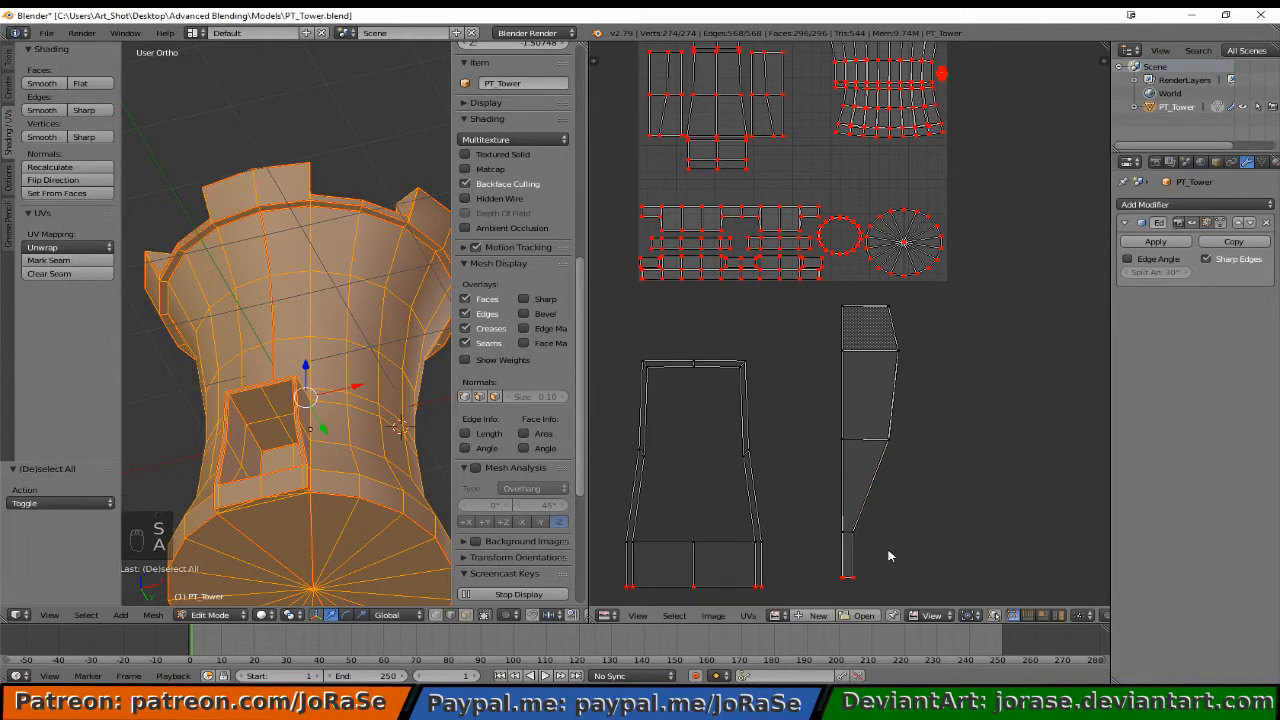
key("b")
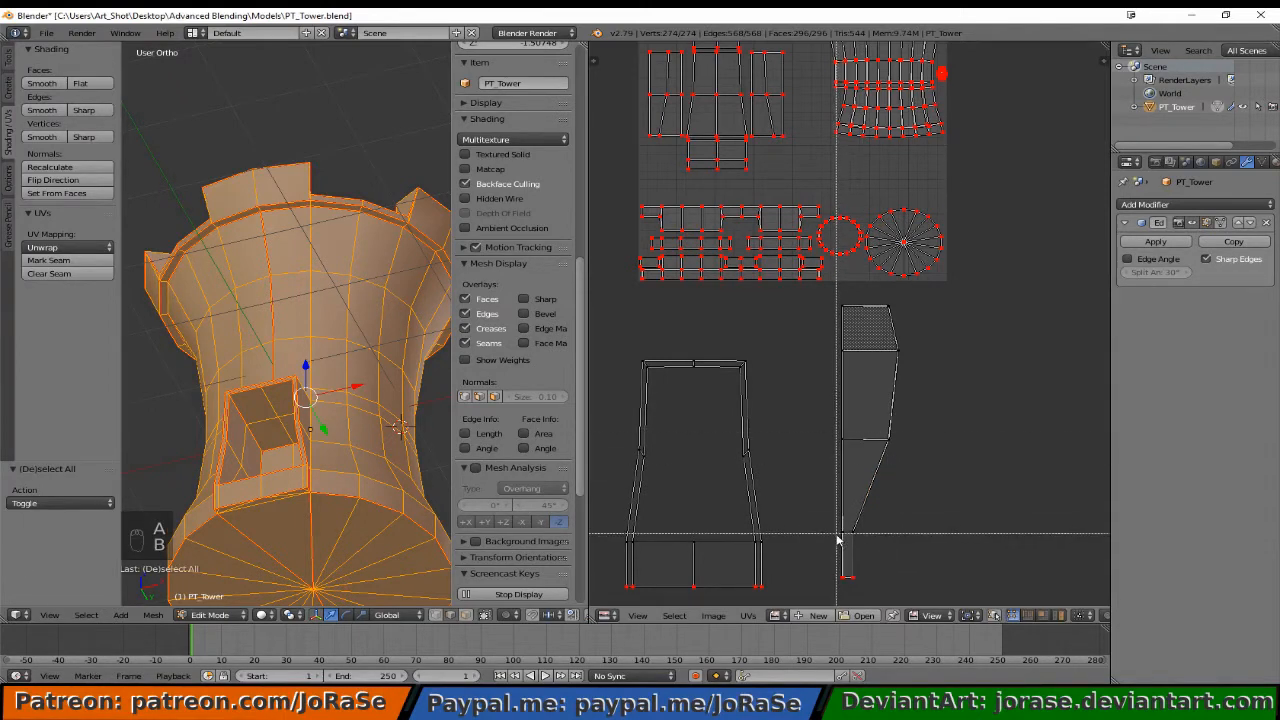
left_click_drag(836, 432, 907, 451)
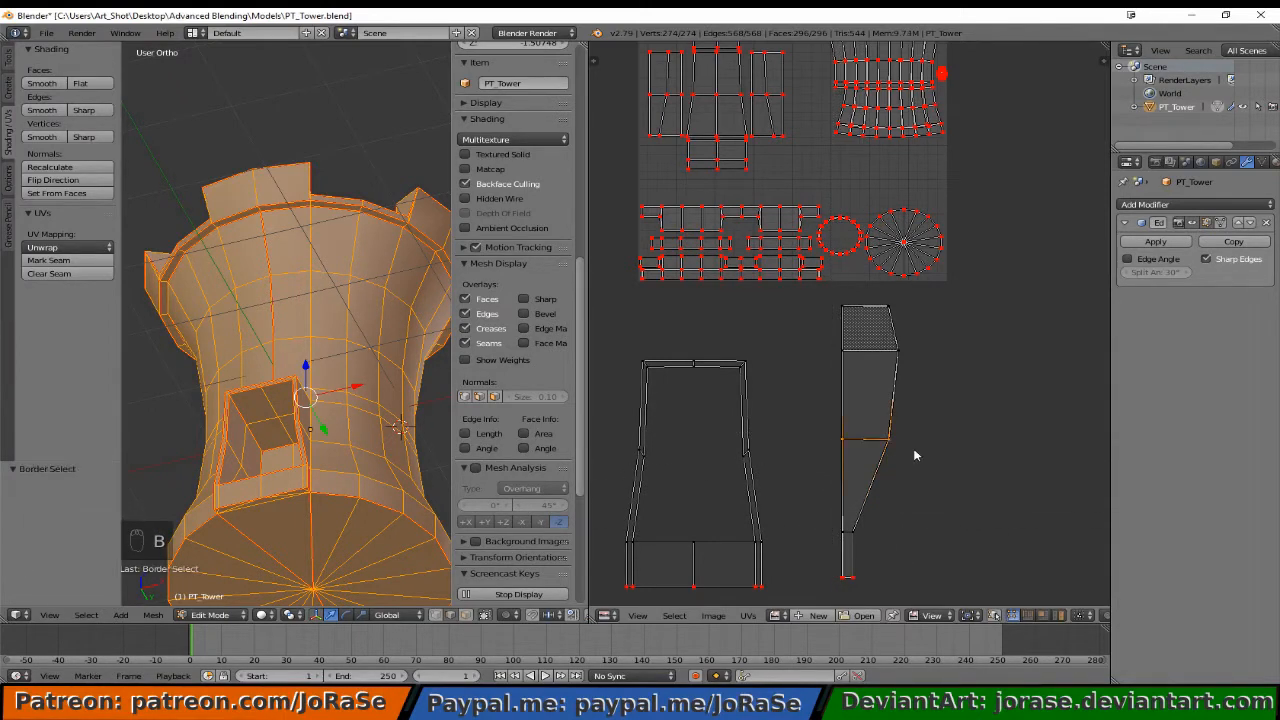
key("s")
right_click(914, 455)
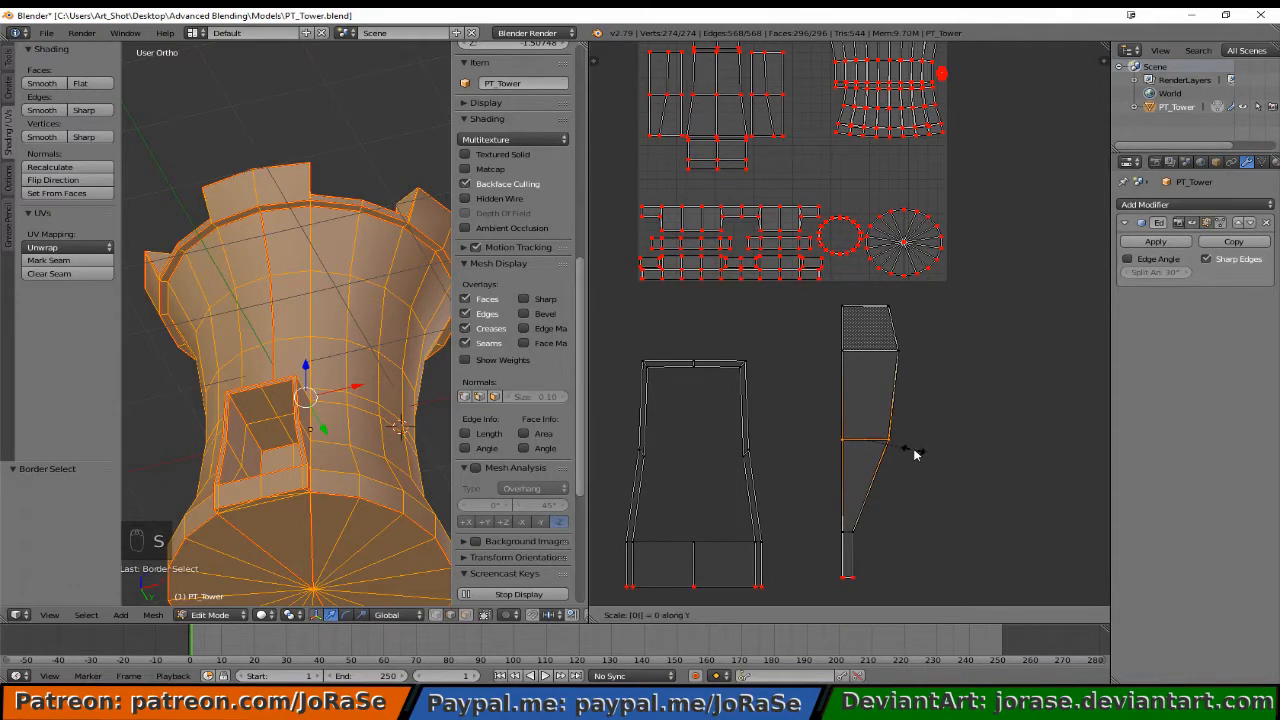
Align the overlapping vertices at the right end of the middle row by scaling them to 0 along X.
key("a")
key("b")
left_click_drag(858, 416, 904, 446)
key("s")
key("x")
key("0")
left_click(927, 462)
Flatten the vertex row just below the top segment of the doorway side islands along Y.
key("a")
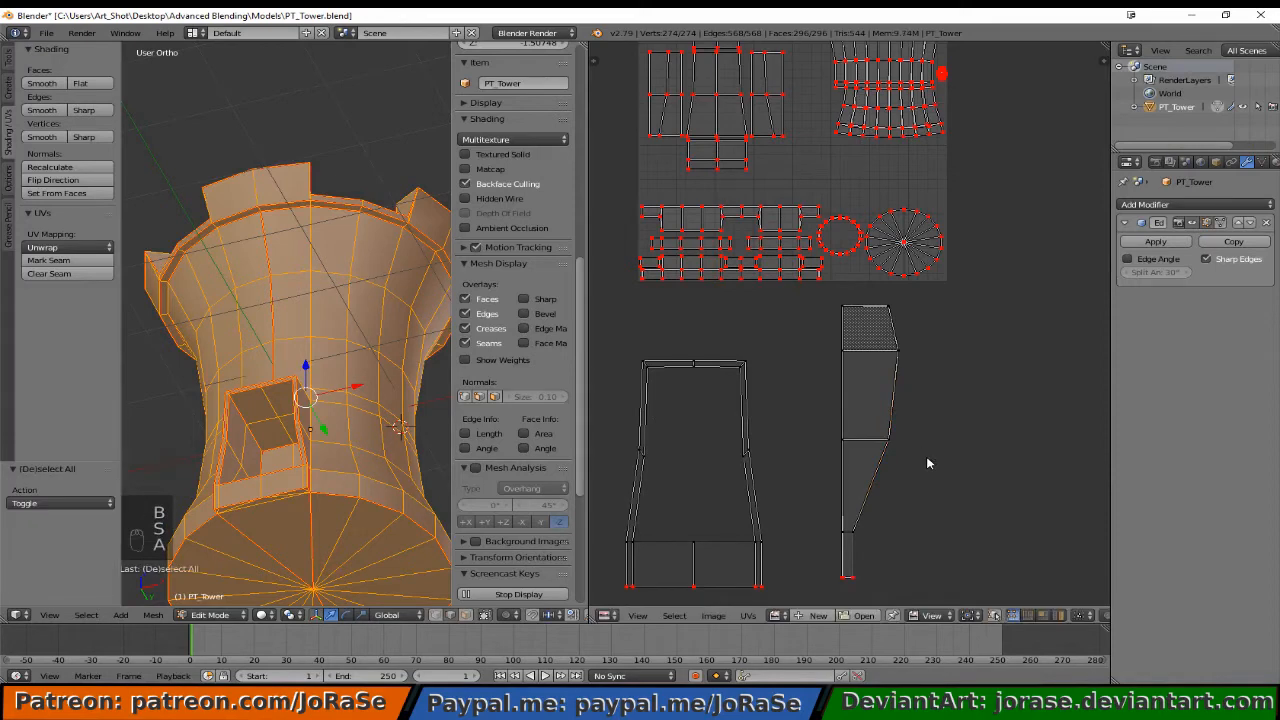
key("b")
left_click_drag(797, 325, 902, 377)
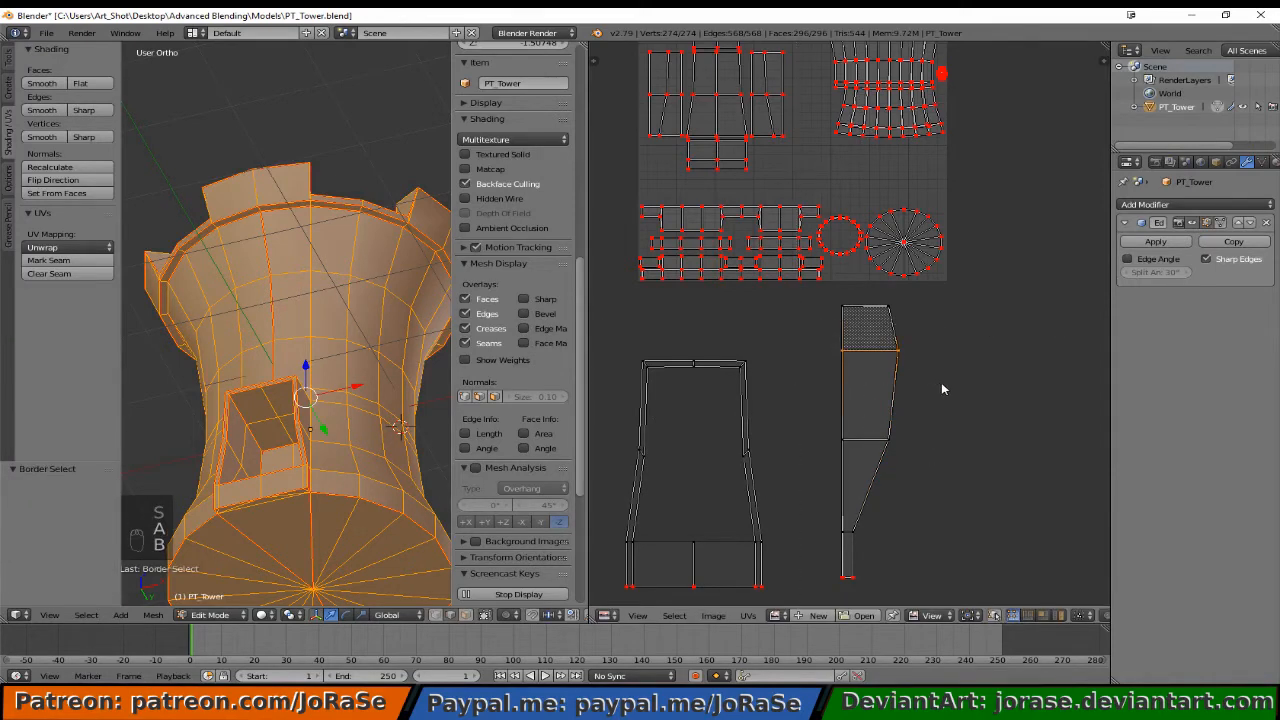
key("s")
key("x")
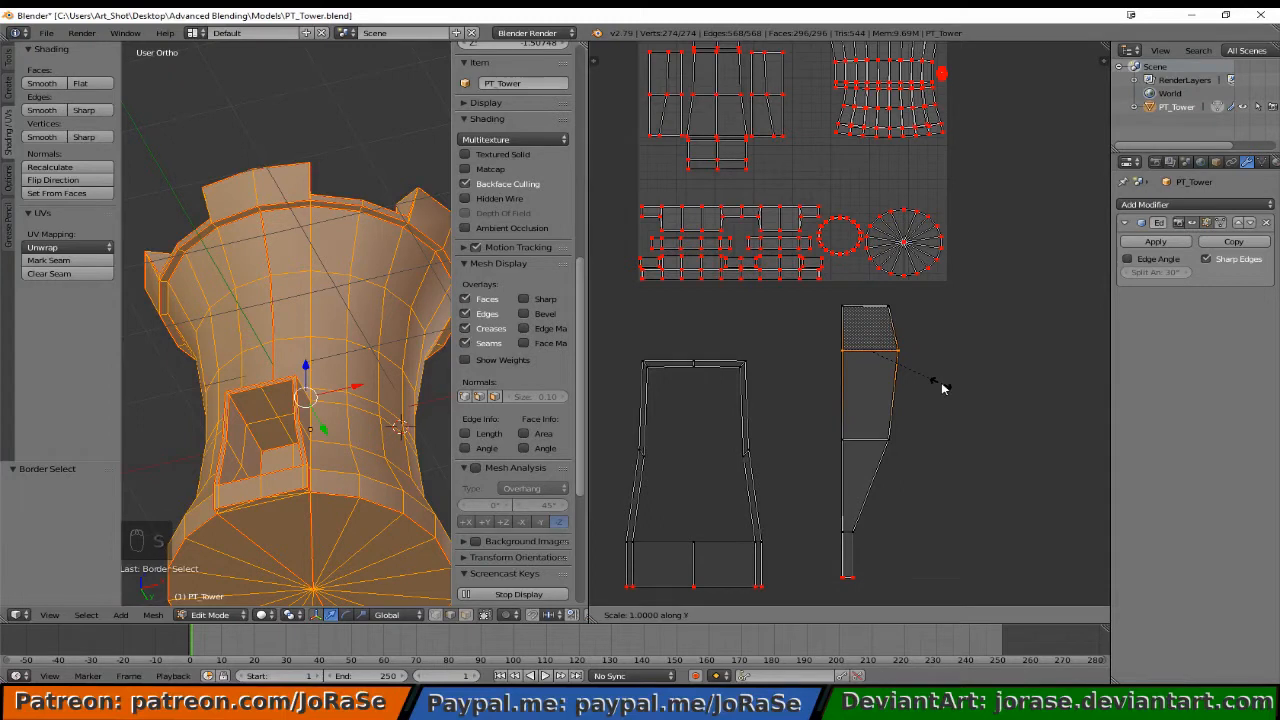
left_click(941, 383)
Align the overlapping vertices at the right end of the row below the top segment along X.
key("a")
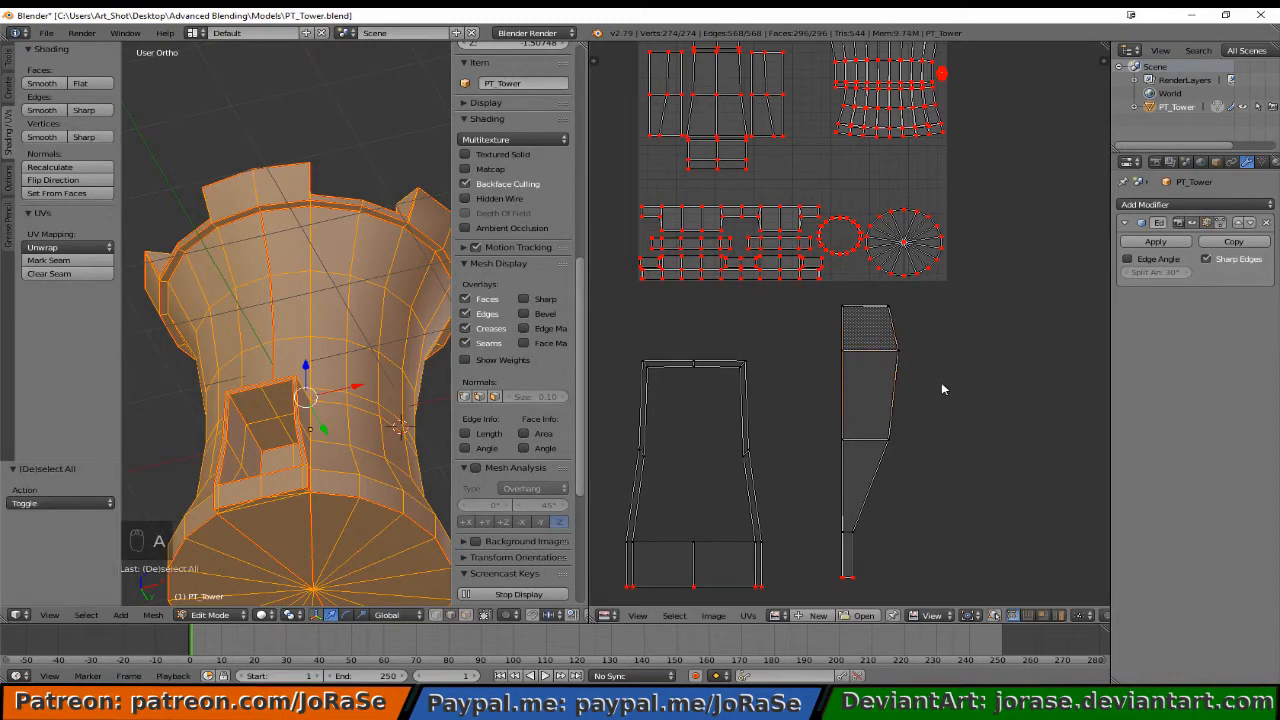
key("b")
left_click_drag(866, 337, 913, 373)
key("s")
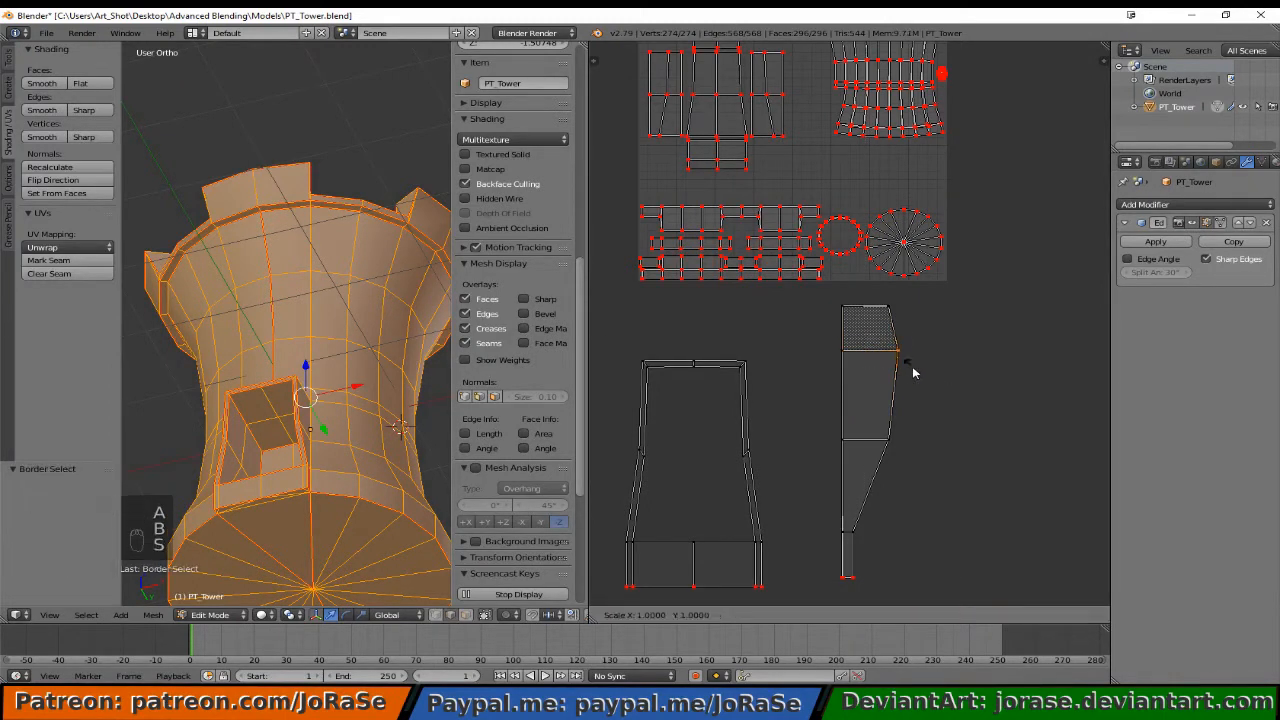
left_click(913, 373)
Flatten the top edge vertices of the stacked doorway side islands along Y.
key("a")
key("b")
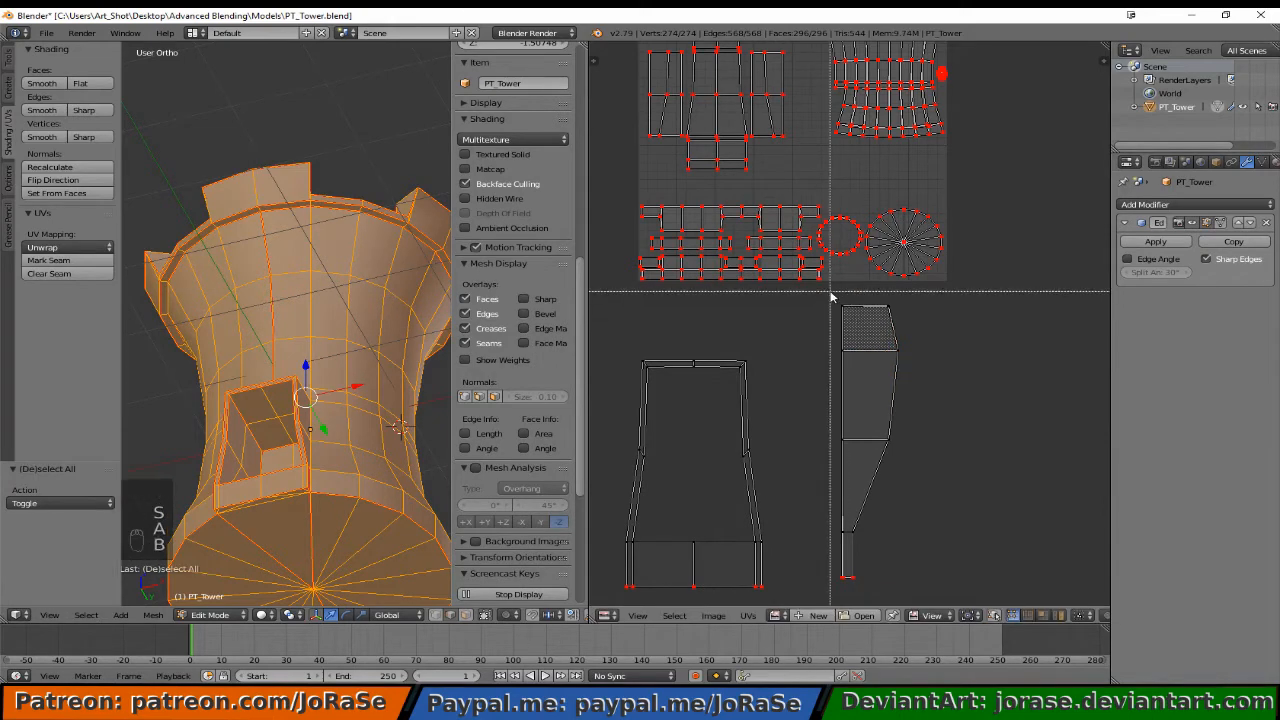
left_click_drag(829, 292, 901, 326)
key("s")
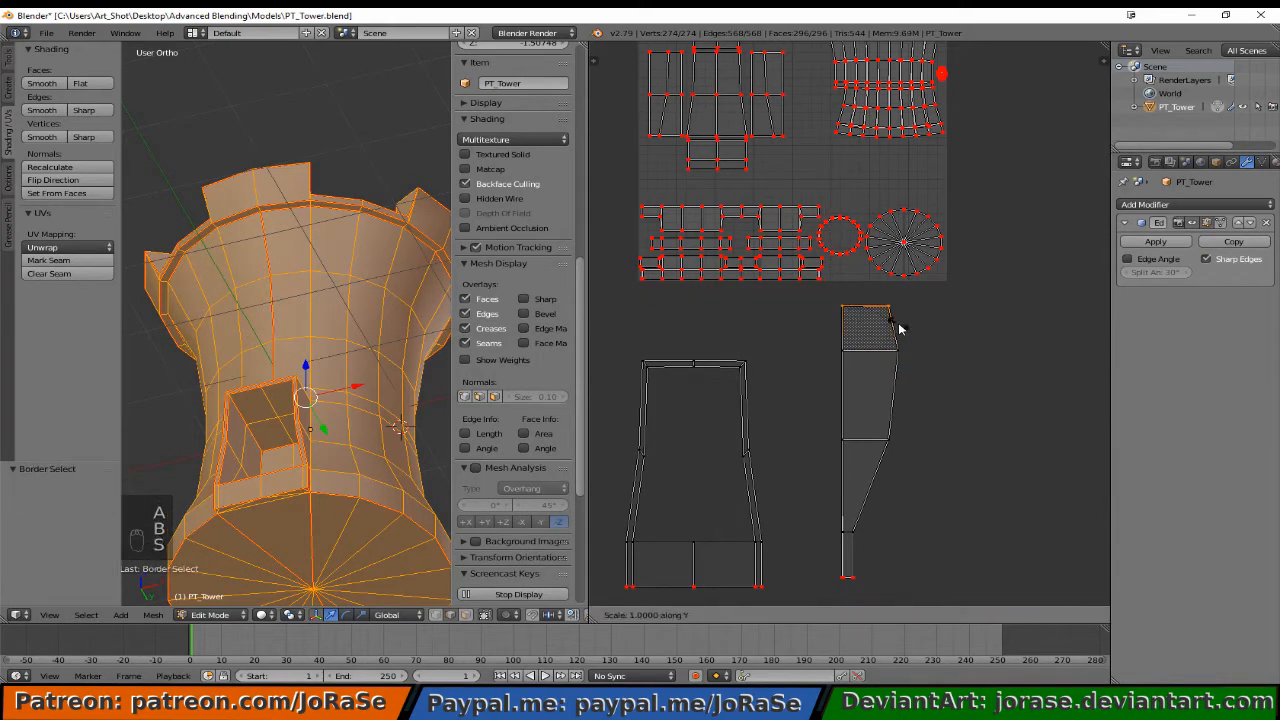
left_click(899, 328)
Align the overlapping top-right corner vertices of the doorway side islands by scaling them to 0 along X.
key("a")
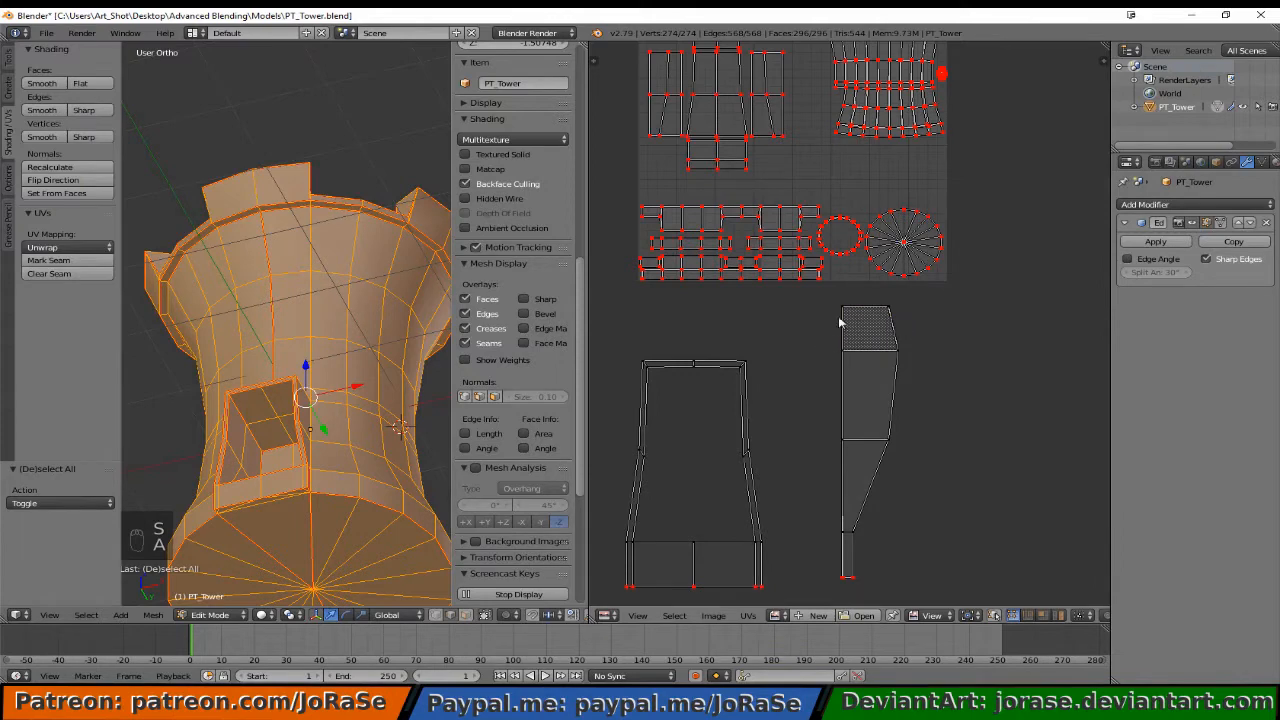
key("b")
left_click_drag(850, 298, 909, 334)
key("s")
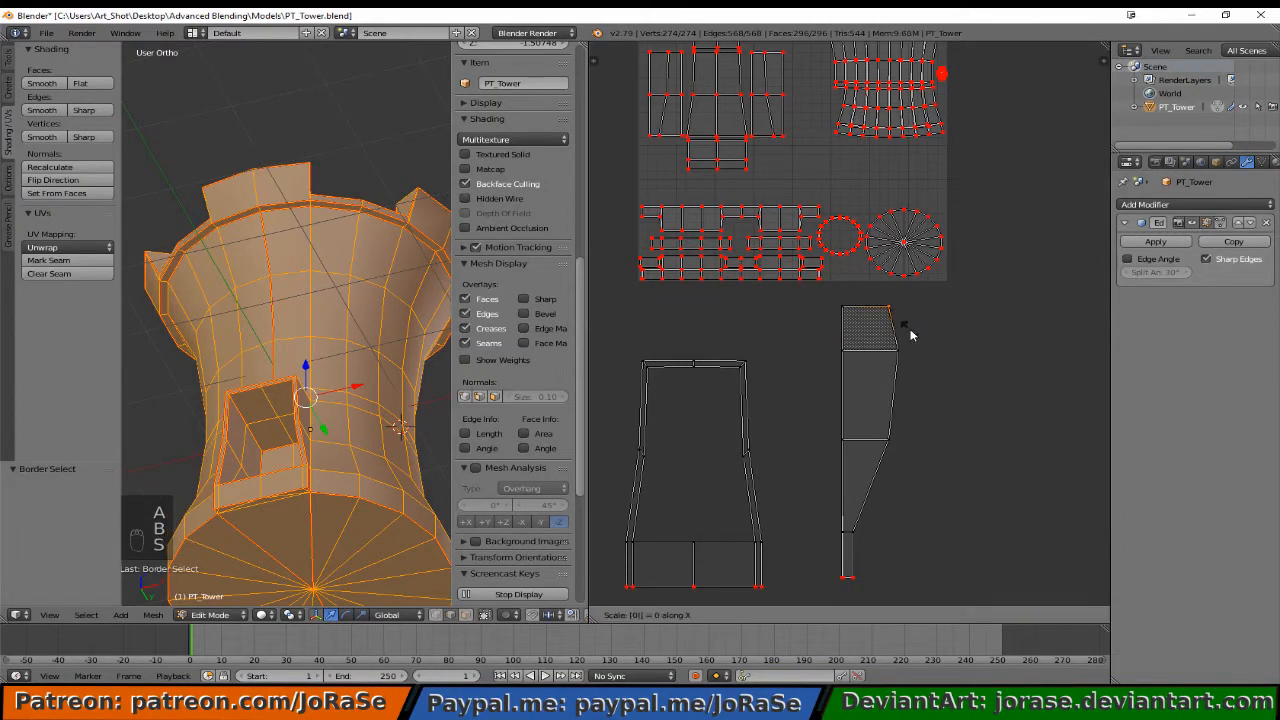
left_click(909, 334)
Straighten the entire left edge of the stacked doorway side islands by scaling its vertices to 0 along X.
key("a")
key("b")
left_click_drag(818, 292, 862, 604)
key("s")
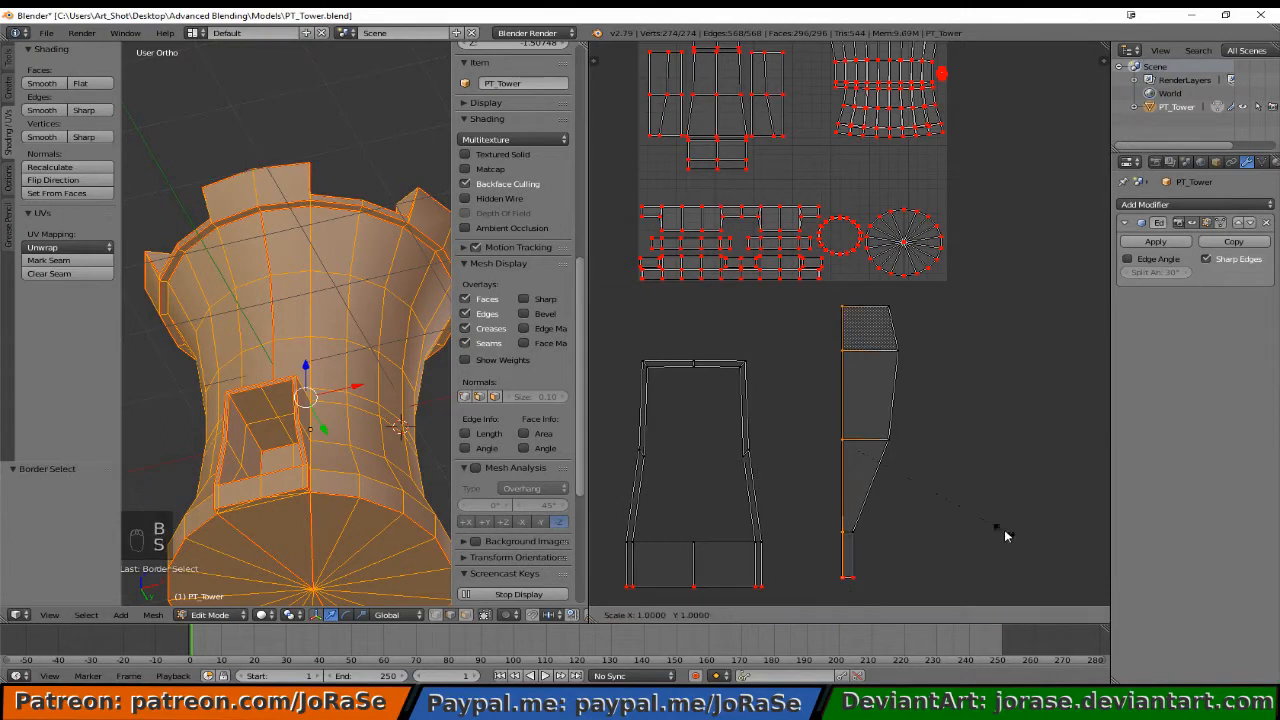
key("x")
key("0")
key("Return")
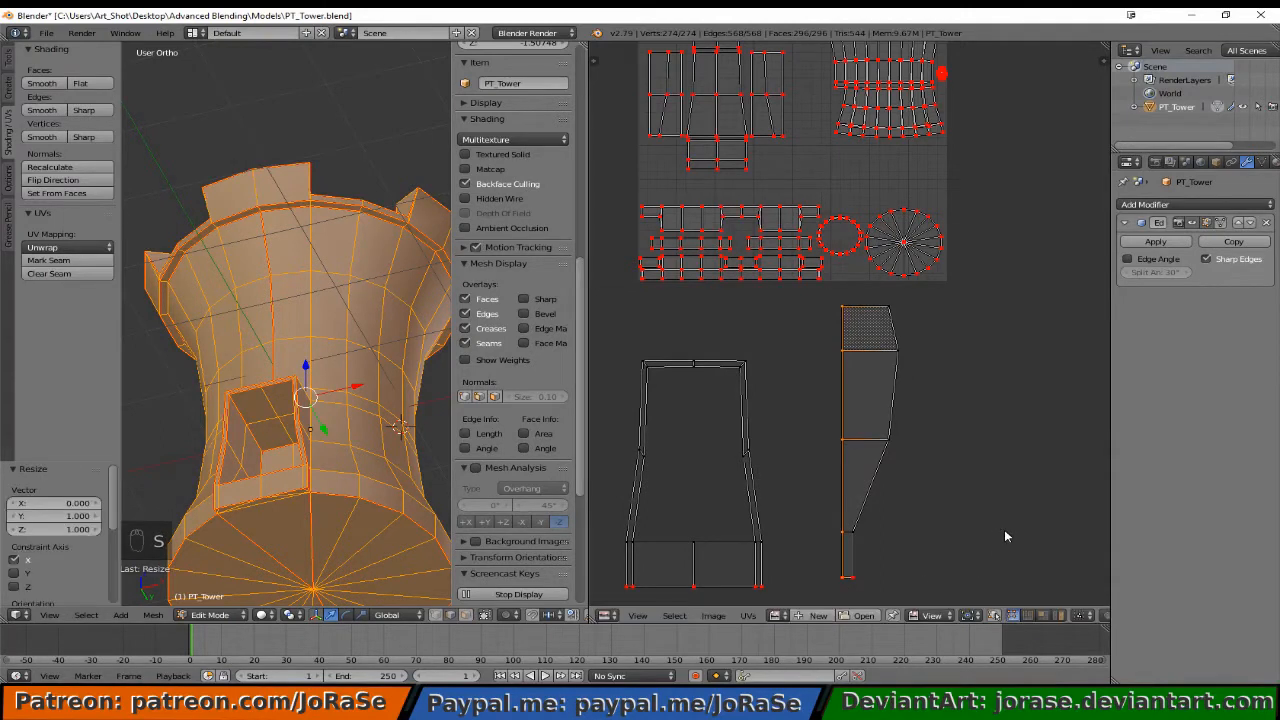
Scale the stacked doorway side islands down to about 0.569 and move them into the gap beside the tower body island inside the UV square.
key("b")
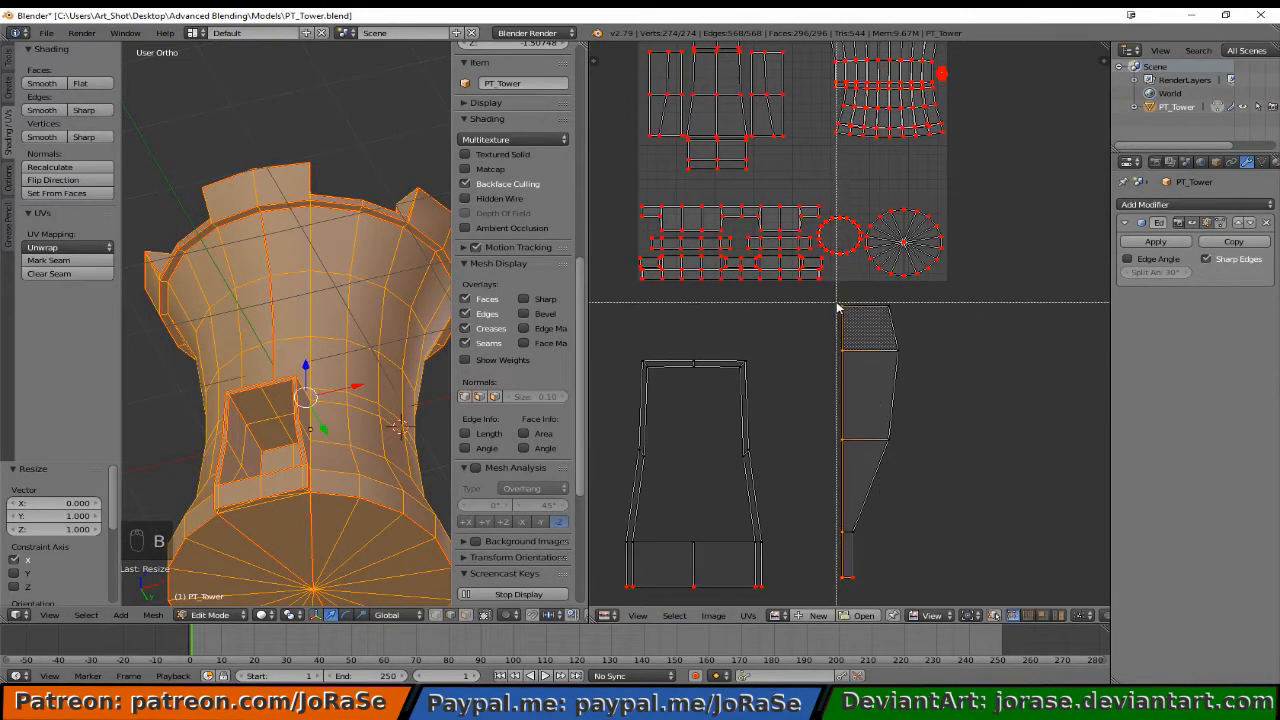
left_click_drag(836, 303, 977, 620)
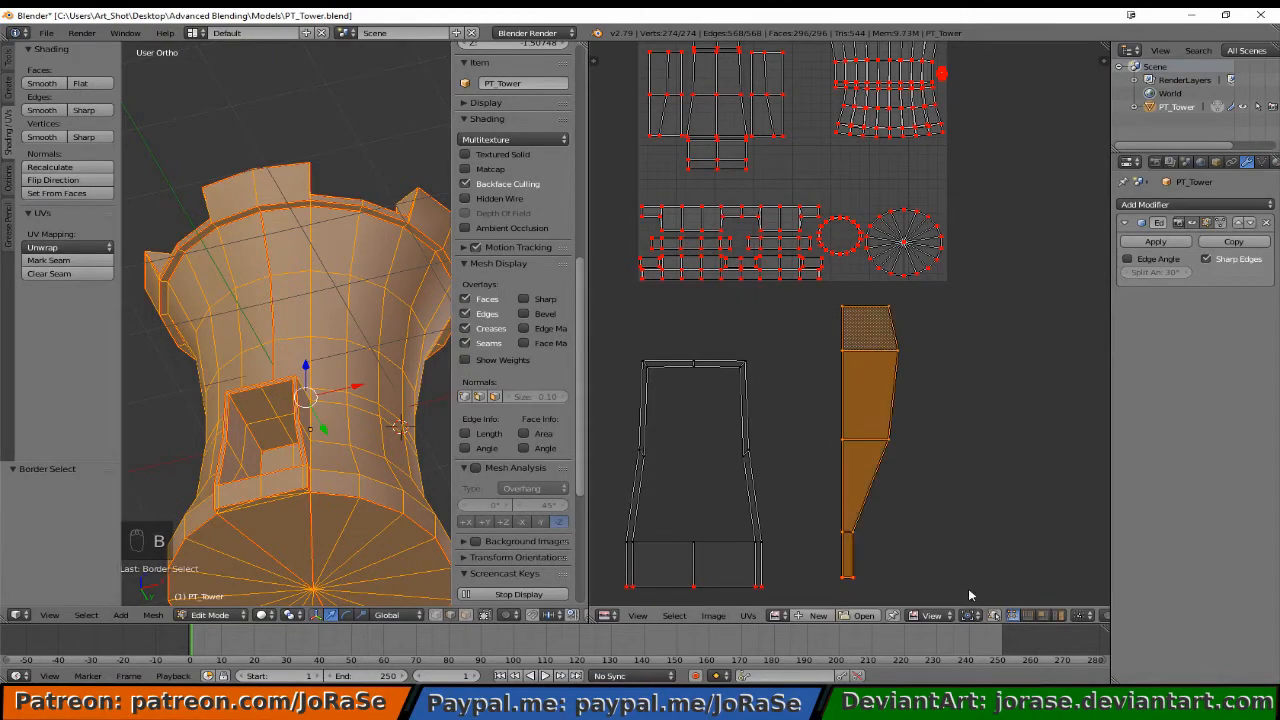
key("s")
left_click(926, 520)
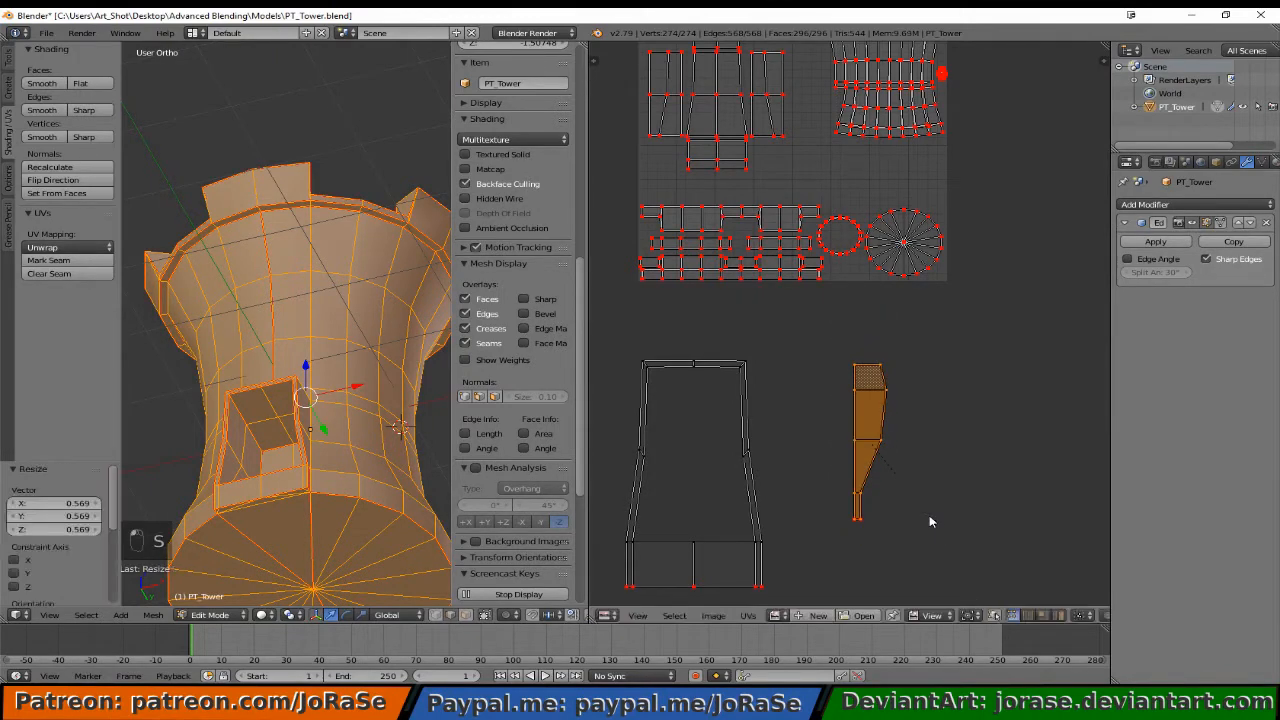
key("g")
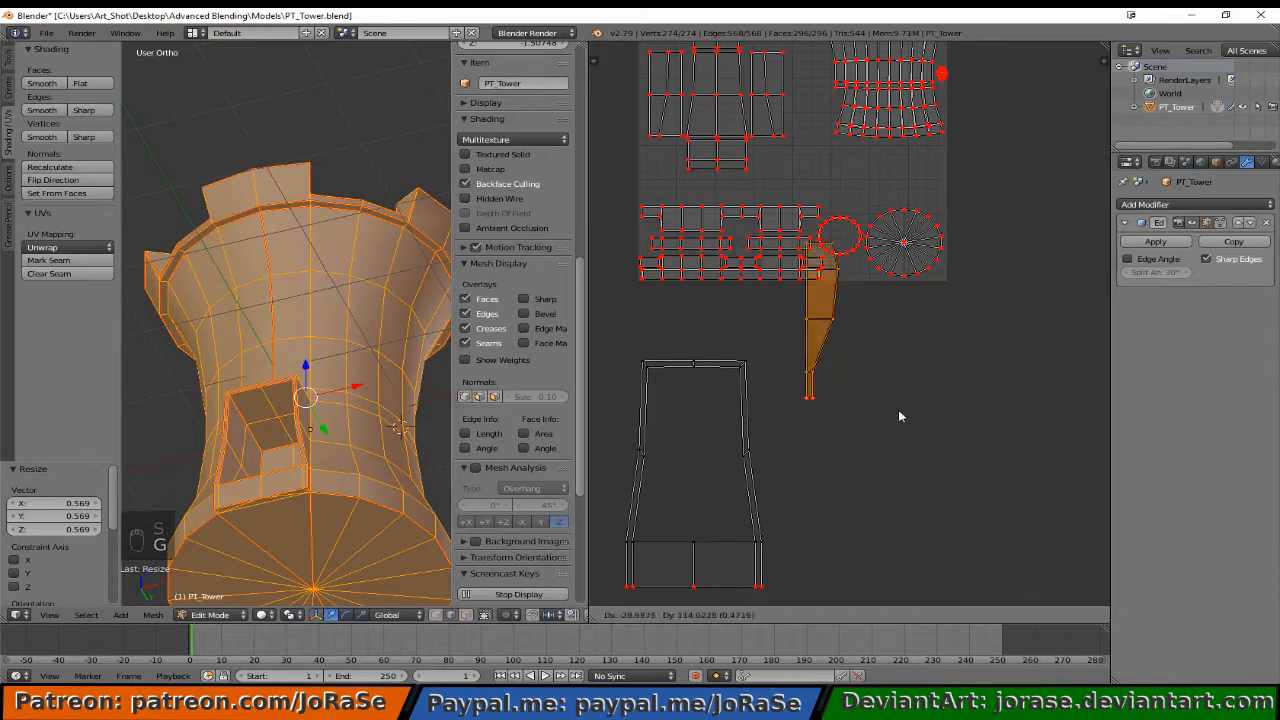
left_click(895, 232)
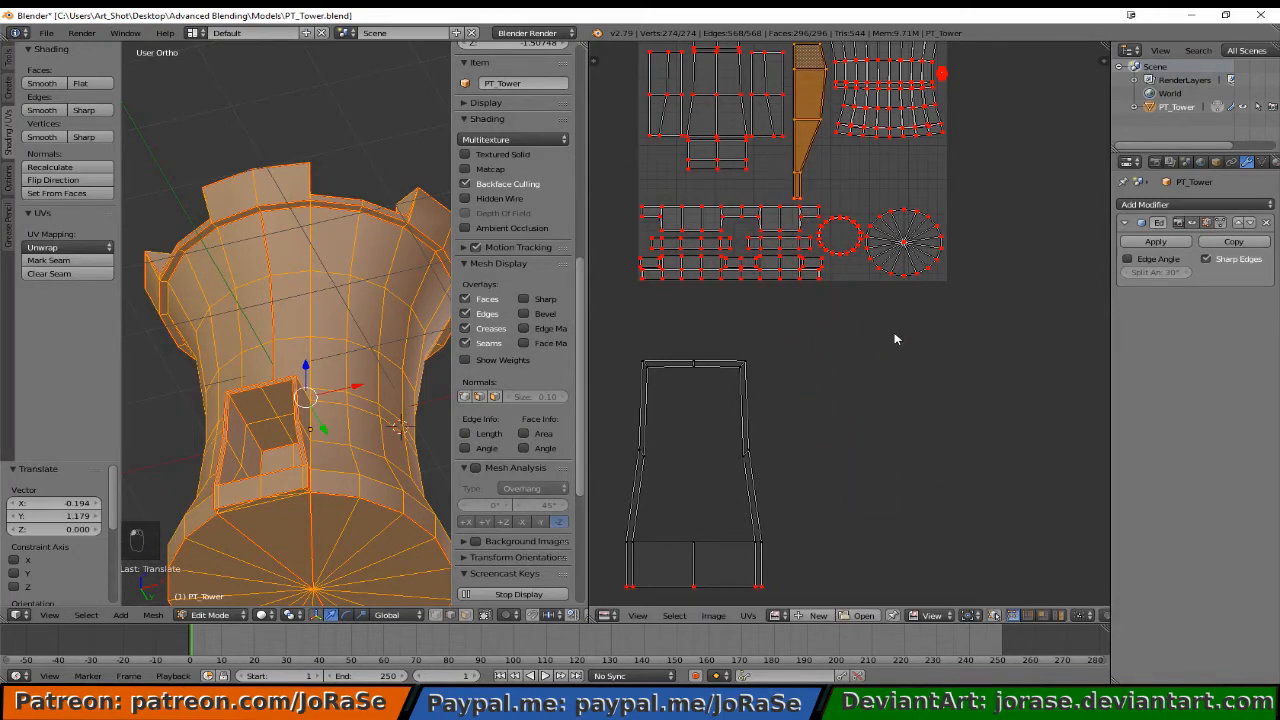
Rotate the doorway side islands 90° and move them between the tower body island and the circular islands.
middle_click_drag(894, 337, 936, 491)
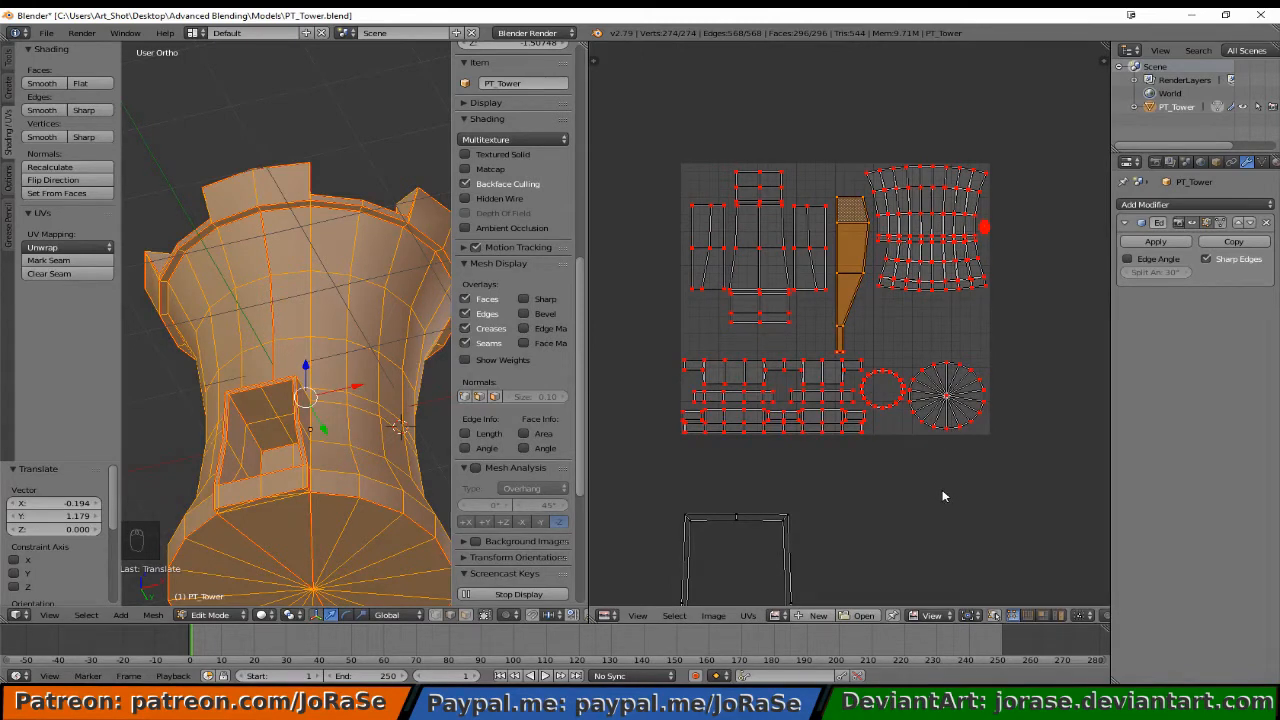
type("r90")
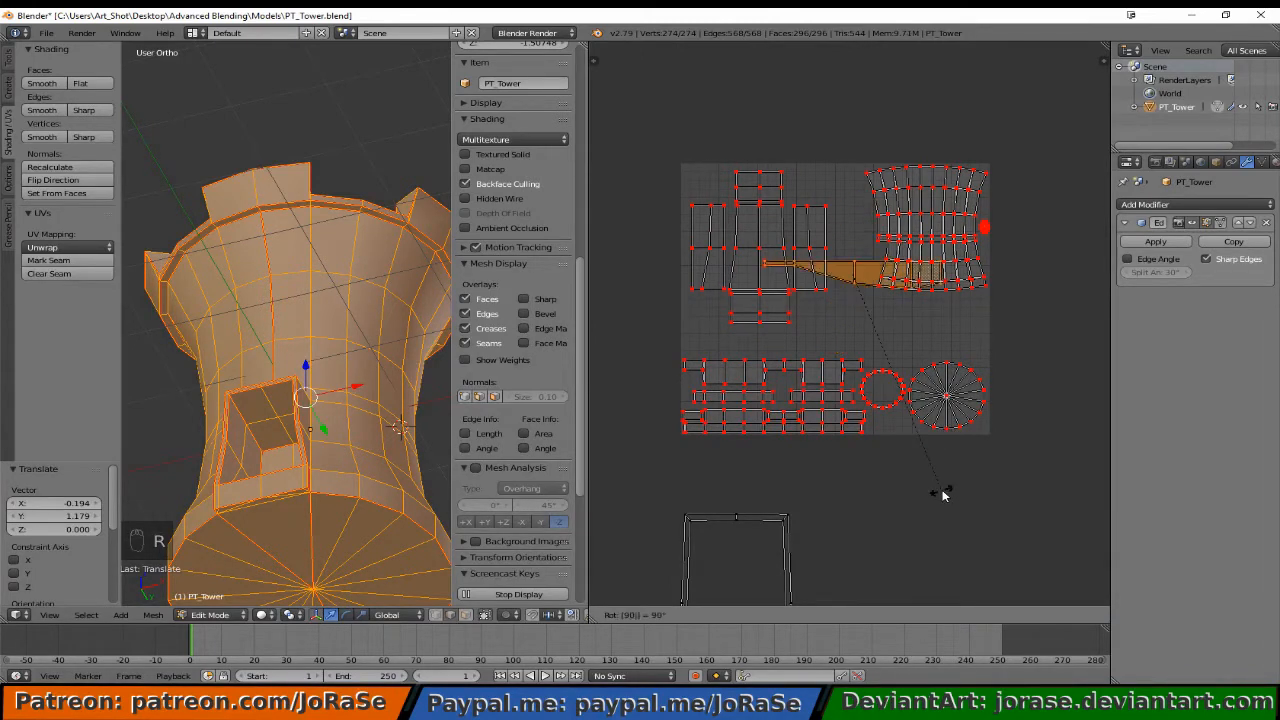
left_click(942, 494)
key("g")
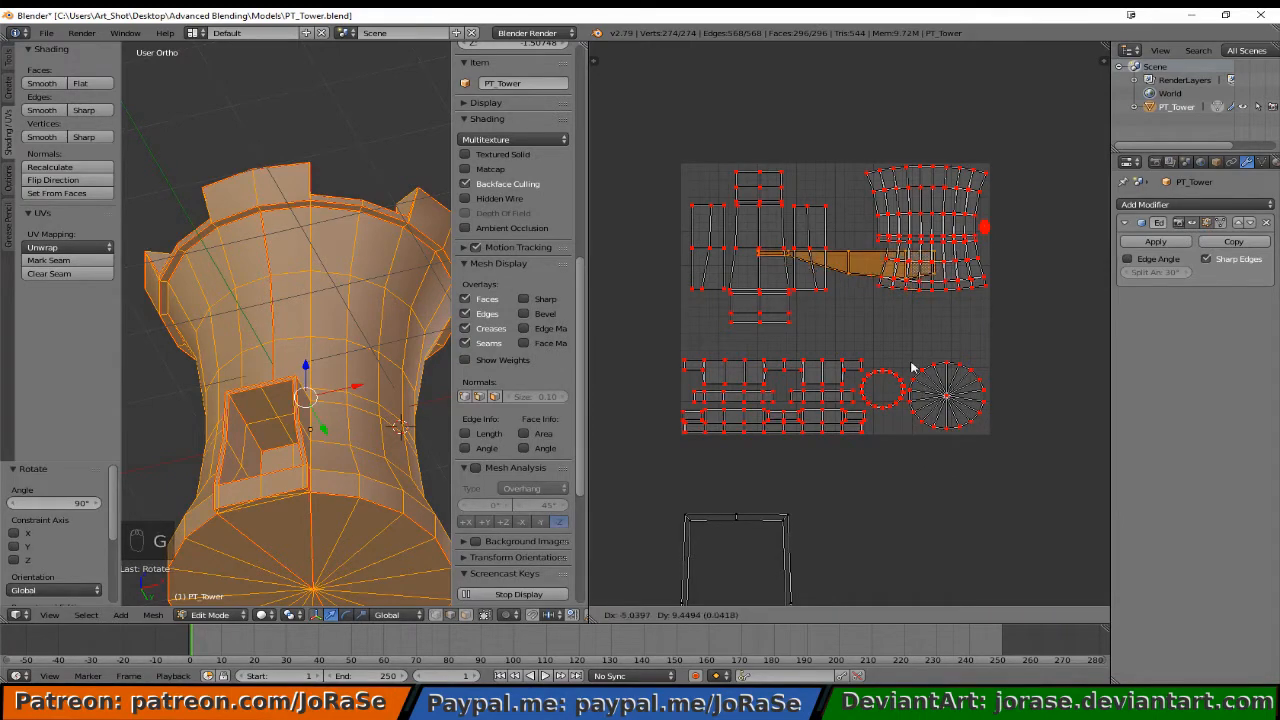
left_click(957, 440)
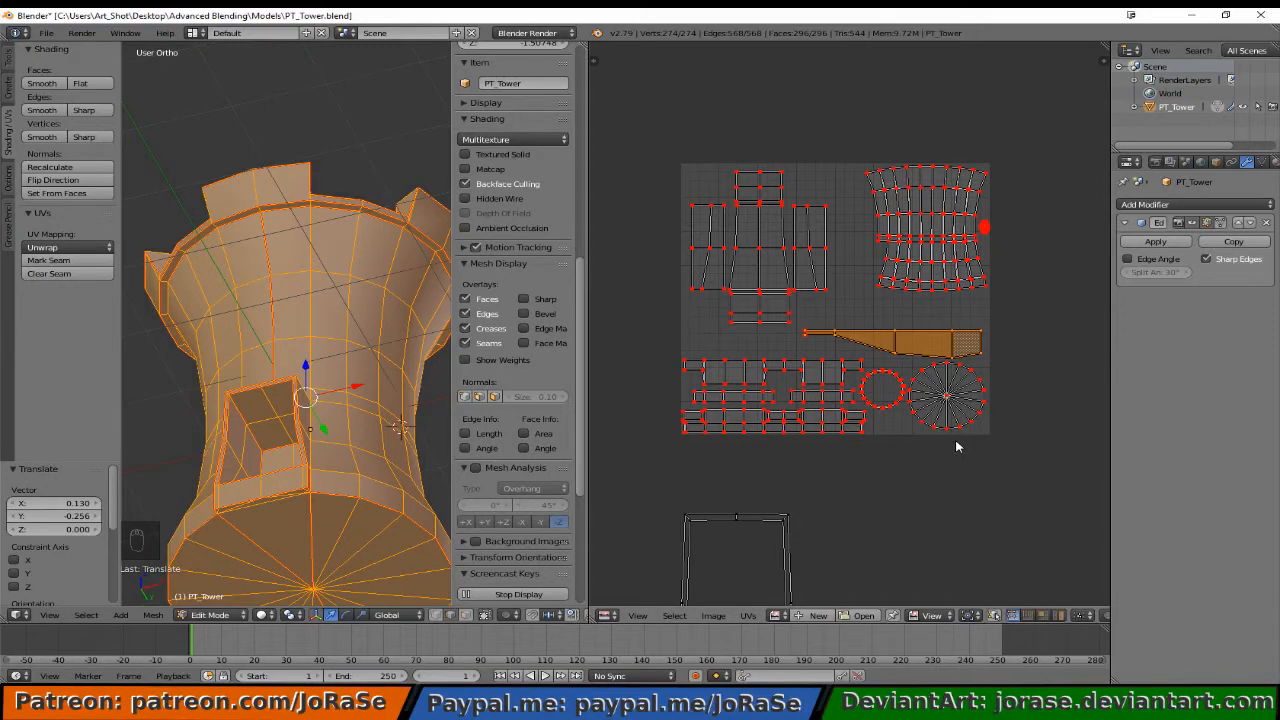
Mirror the doorway side islands along X and along Y.
key("ctrl+m")
key("x")
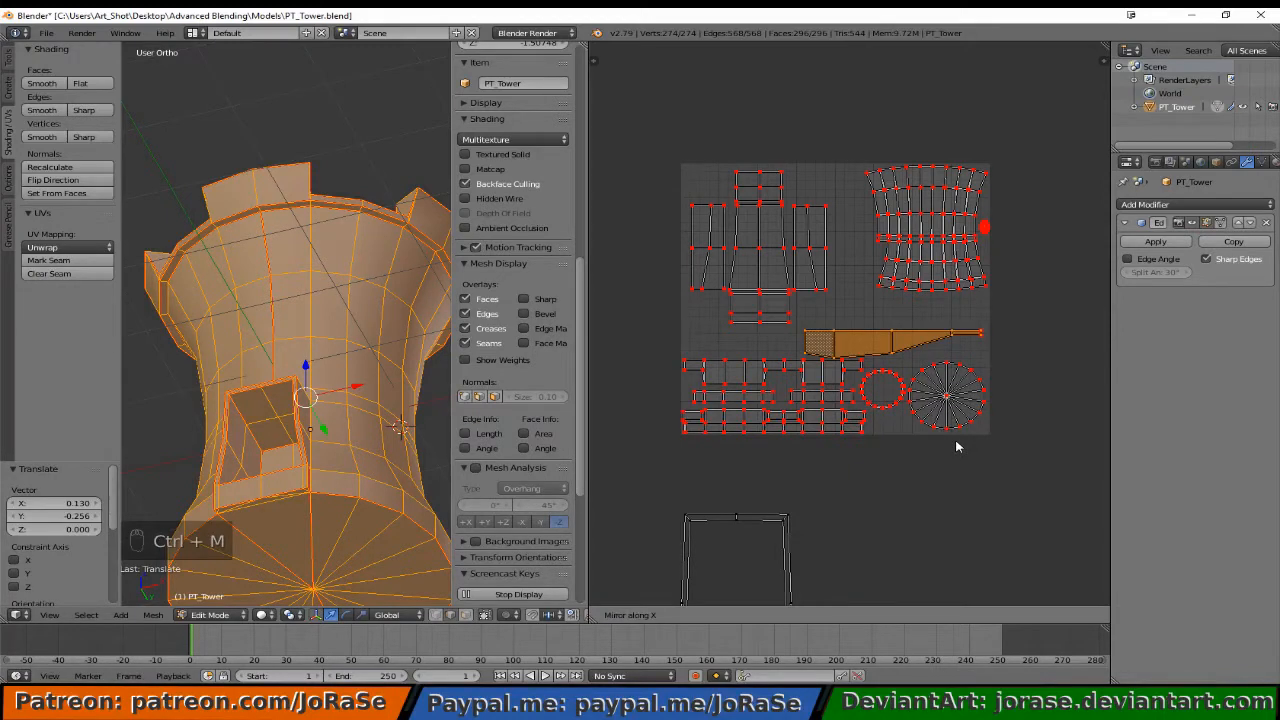
left_click(957, 447)
key("ctrl+m")
key("y")
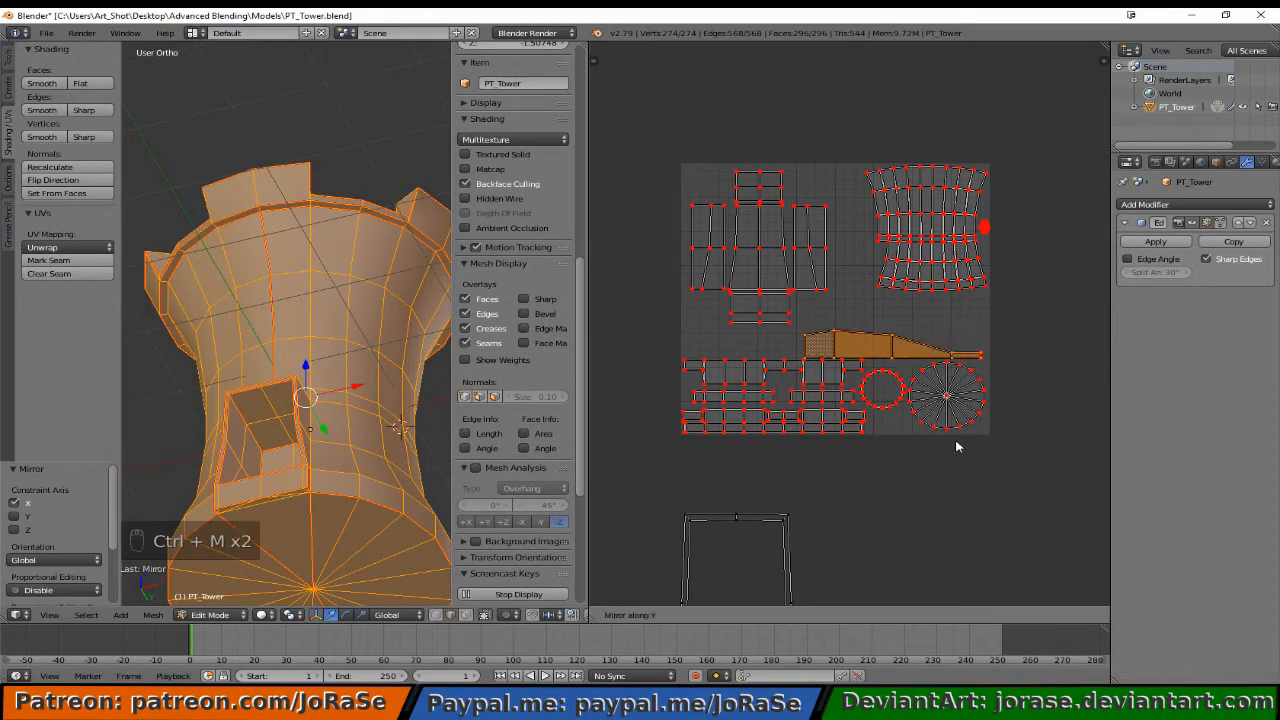
left_click(957, 447)
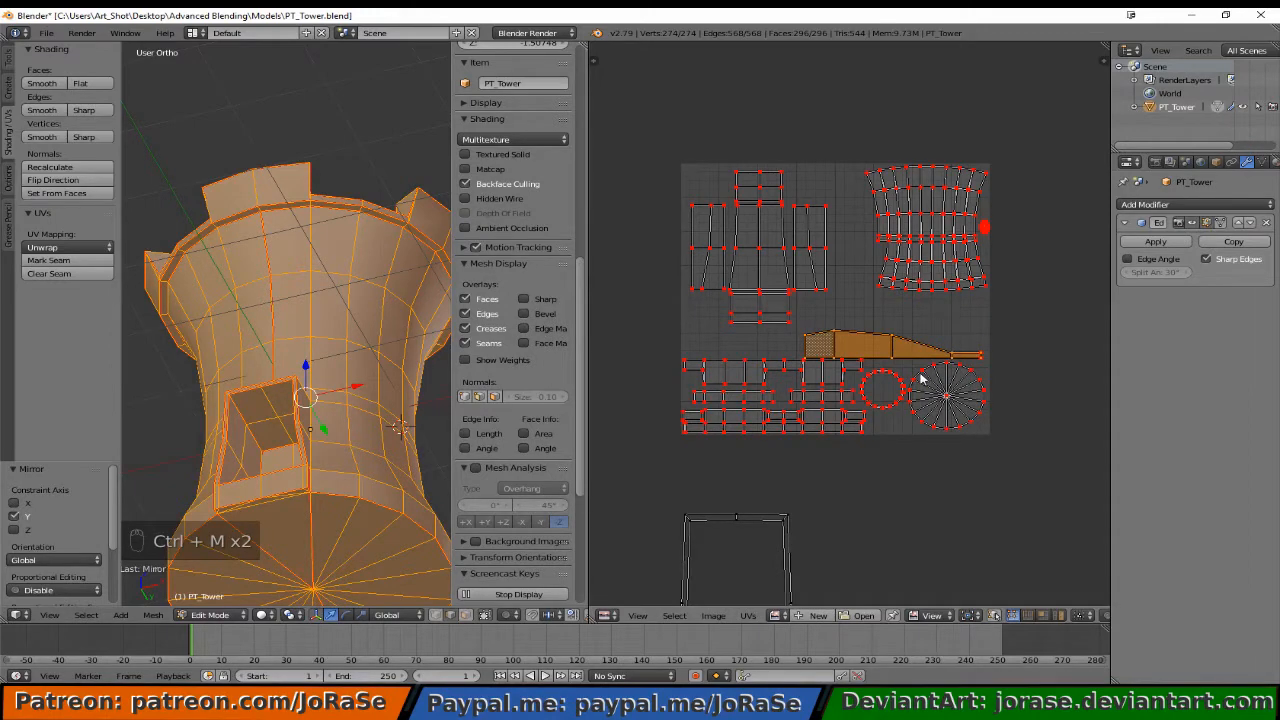
Move the doorway side islands directly above the stacked battlement rows, pin them and clear the selection.
key("g")
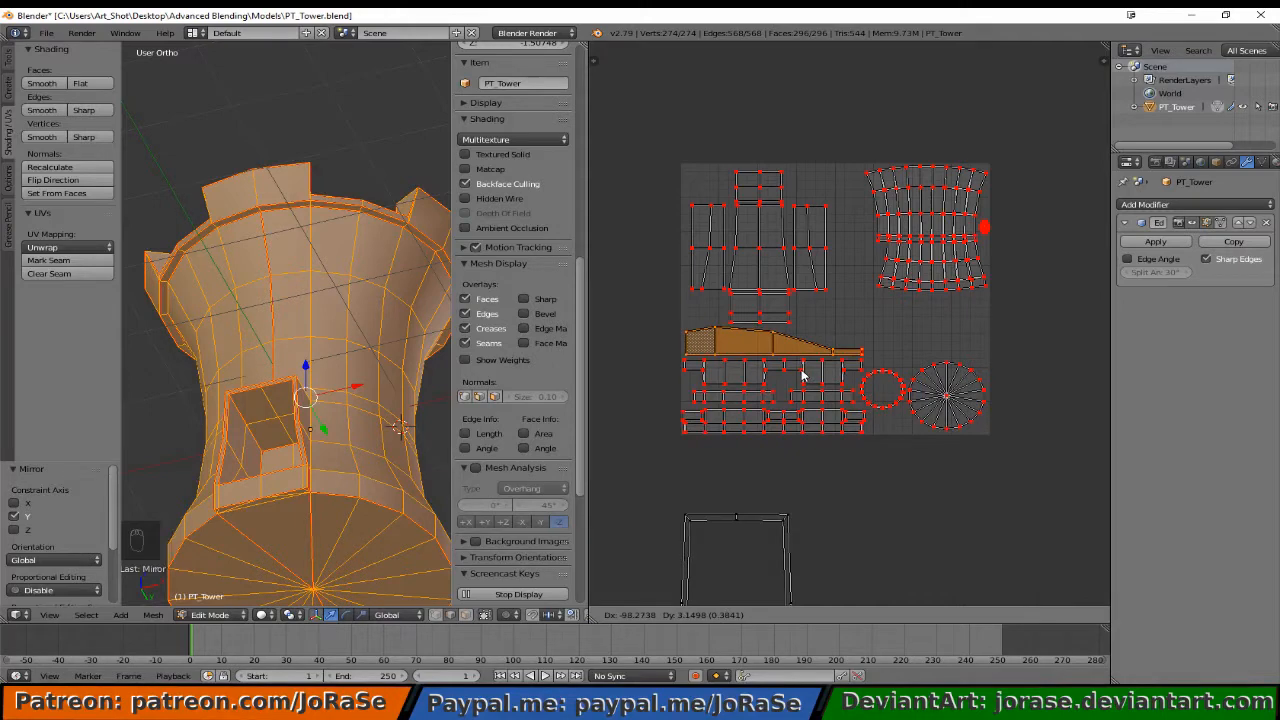
left_click(802, 375)
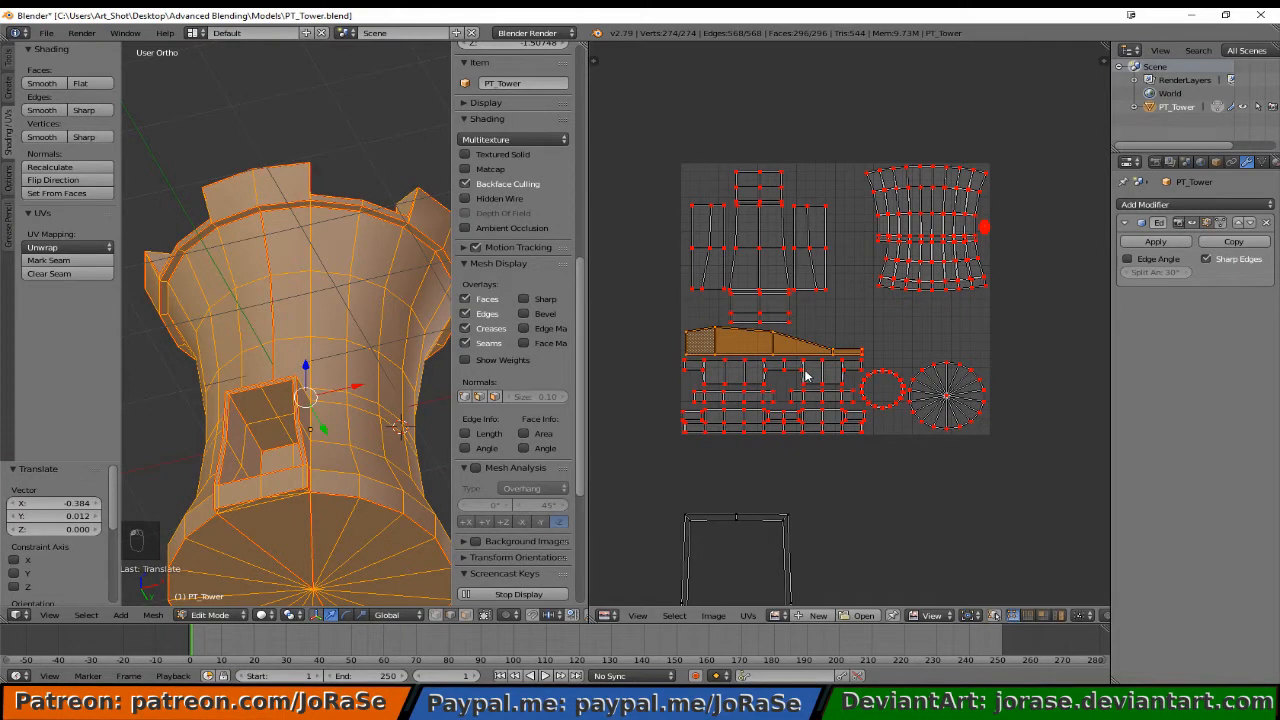
key("p")
key("a")
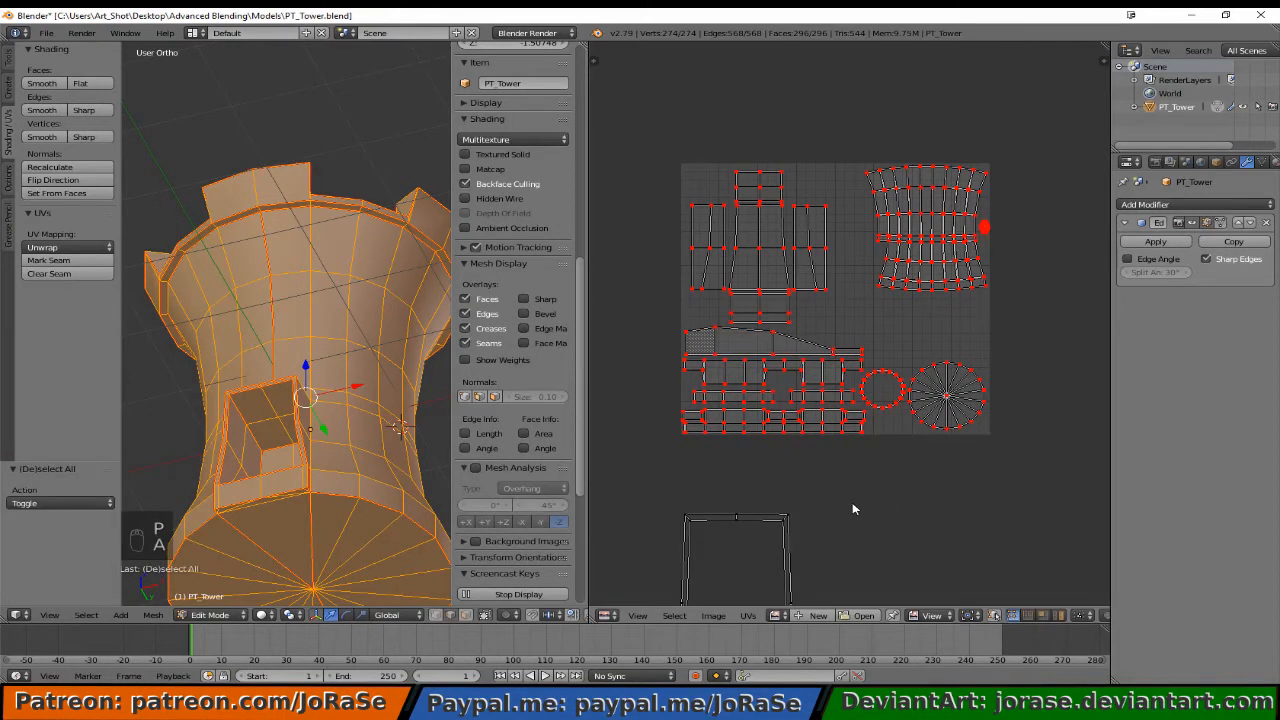
Select the whole door frame island, scale it down to about 0.304 and move it above the circular islands inside the UV square.
middle_click_drag(852, 509, 888, 317)
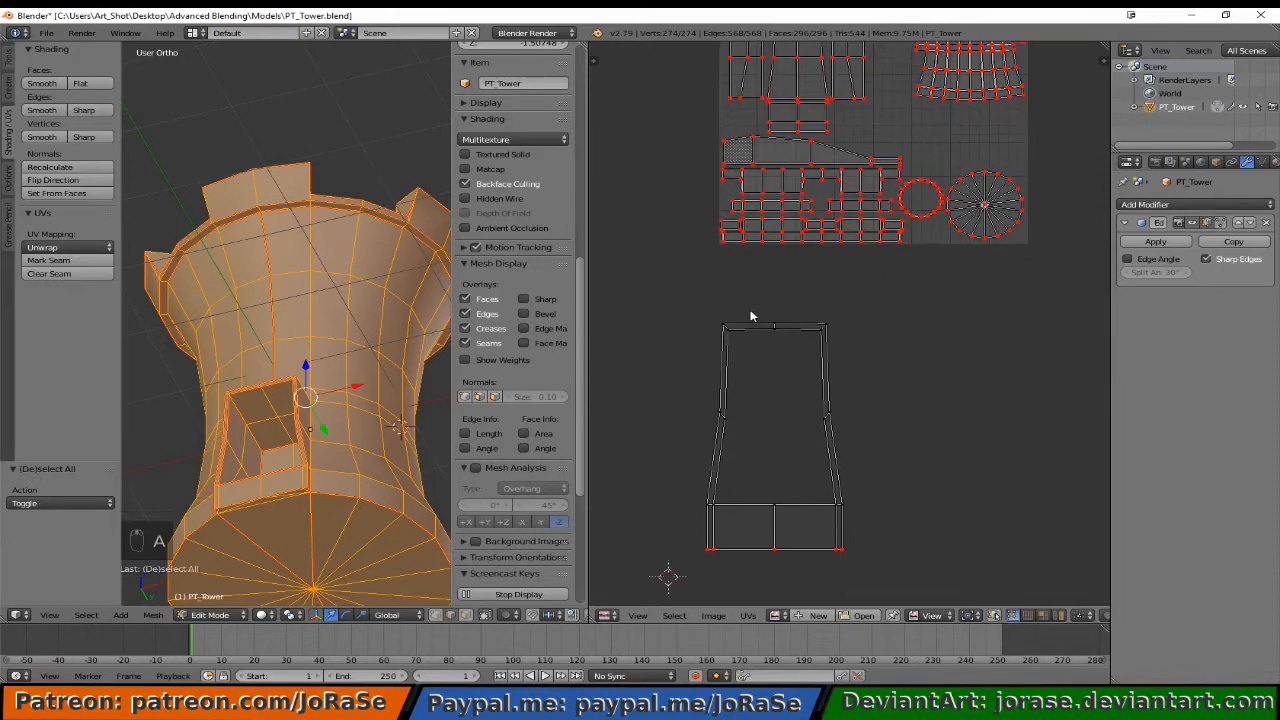
key("b")
left_click_drag(688, 304, 879, 571)
key("a")
key("b")
left_click_drag(639, 277, 908, 558)
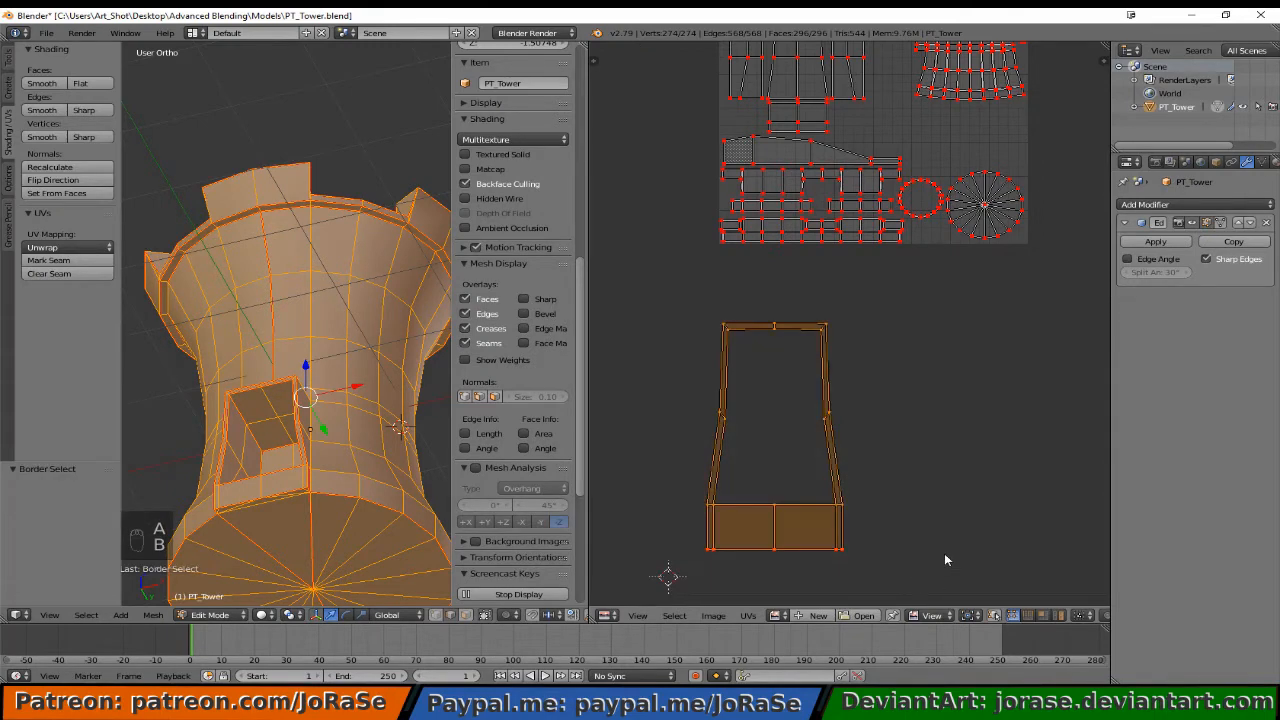
key("s")
left_click(826, 478)
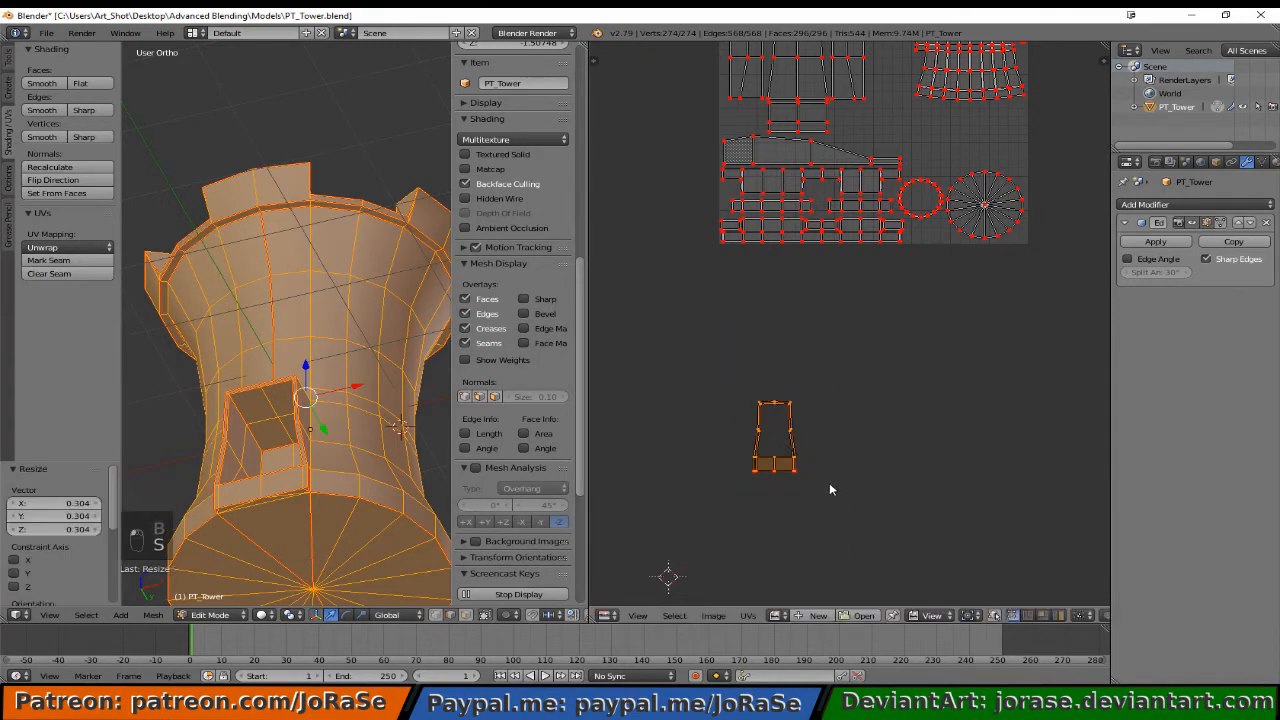
key("g")
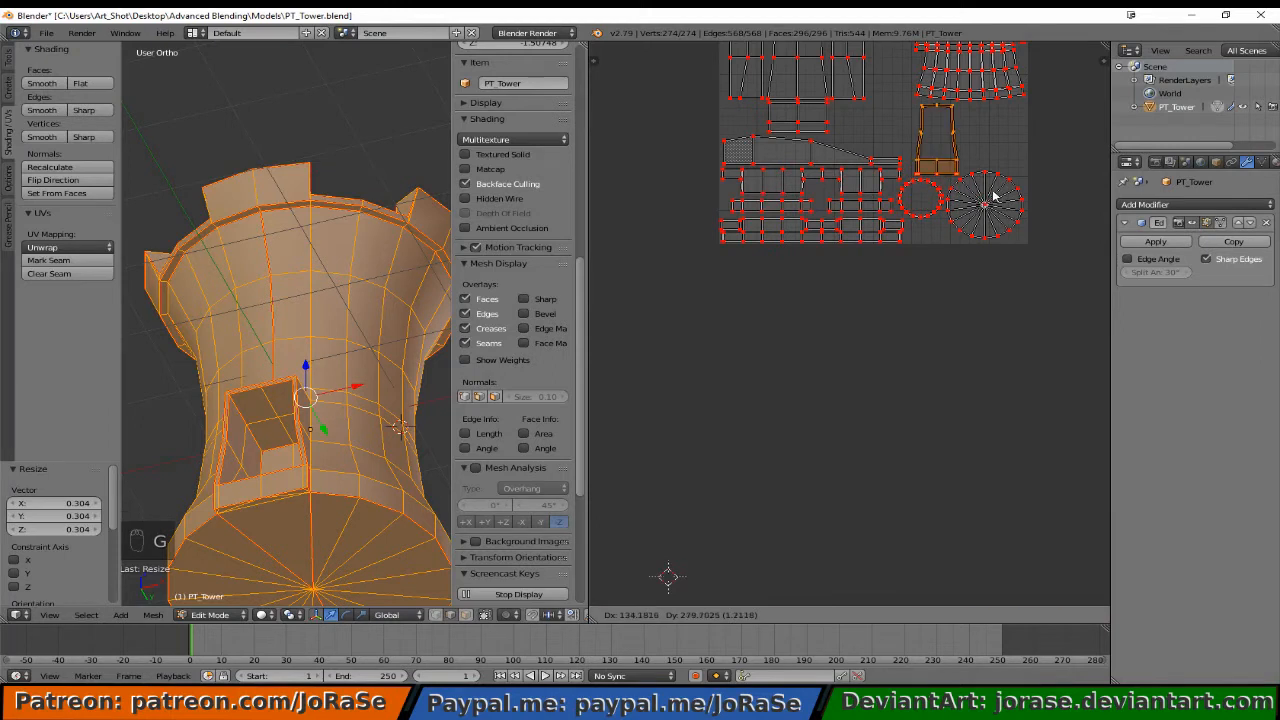
left_click(993, 196)
Rotate the door frame island 90° and mirror it along X.
type("r90")
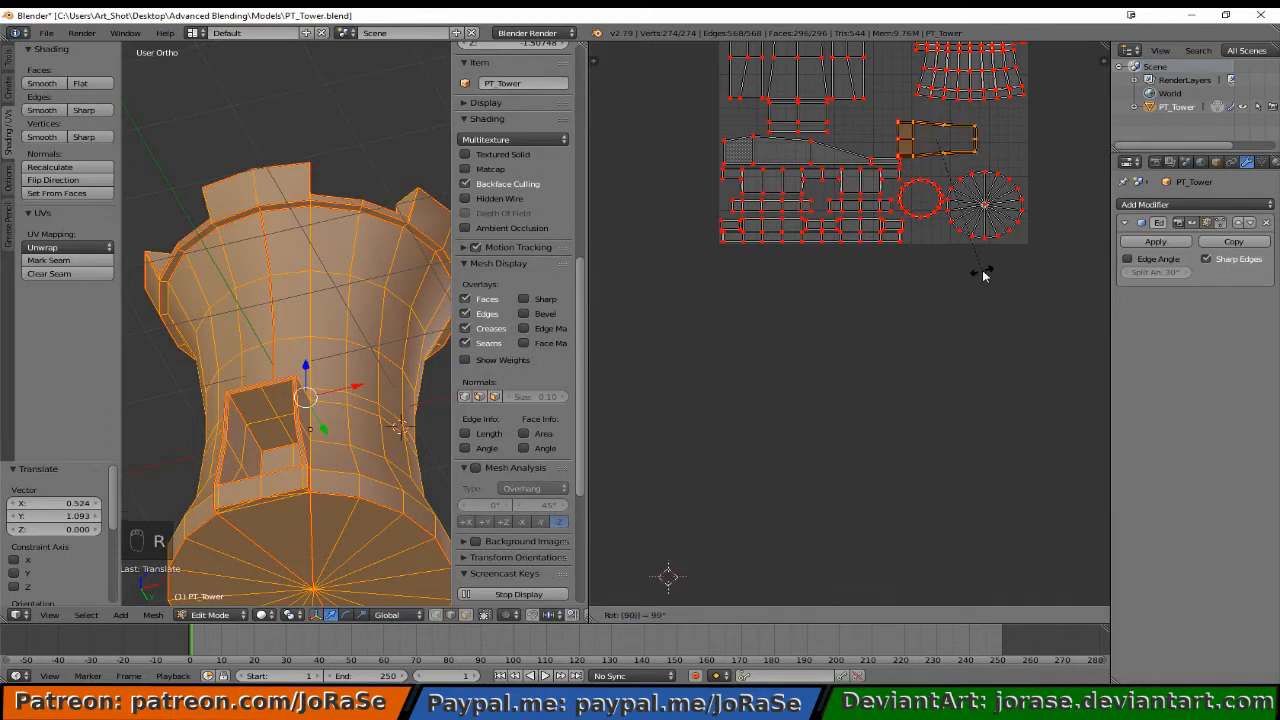
left_click(983, 275)
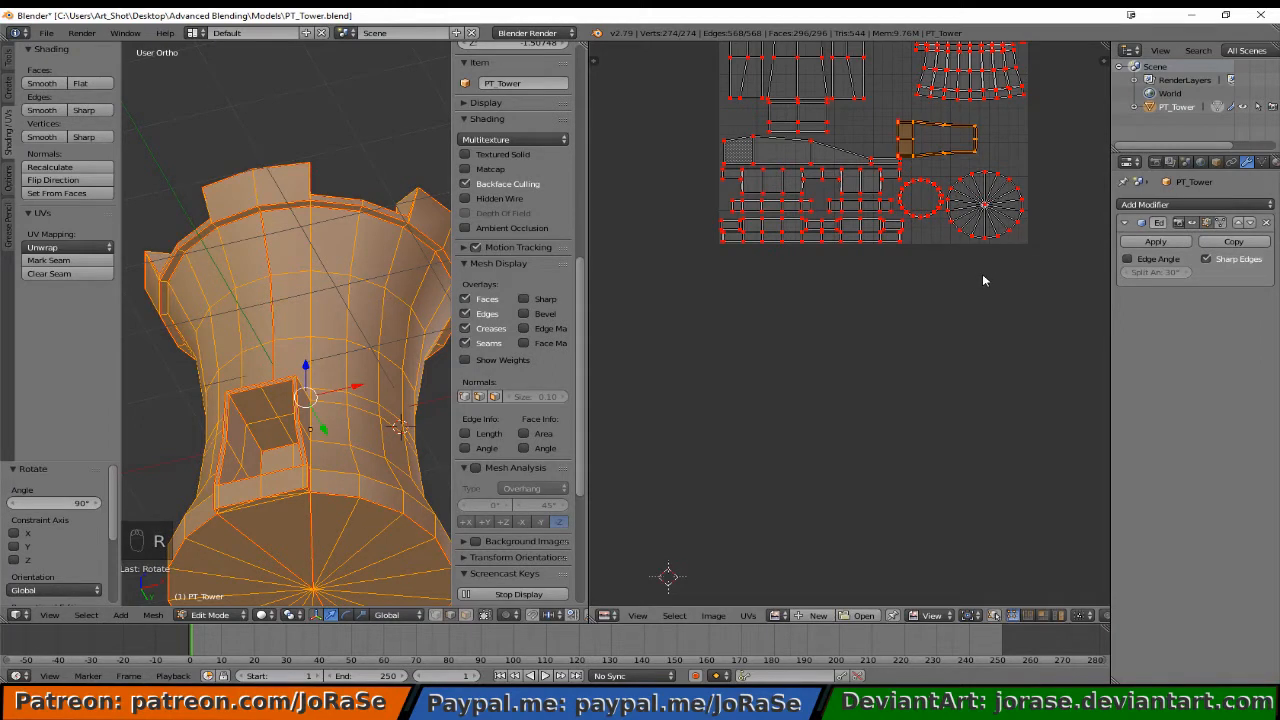
key("ctrl+m")
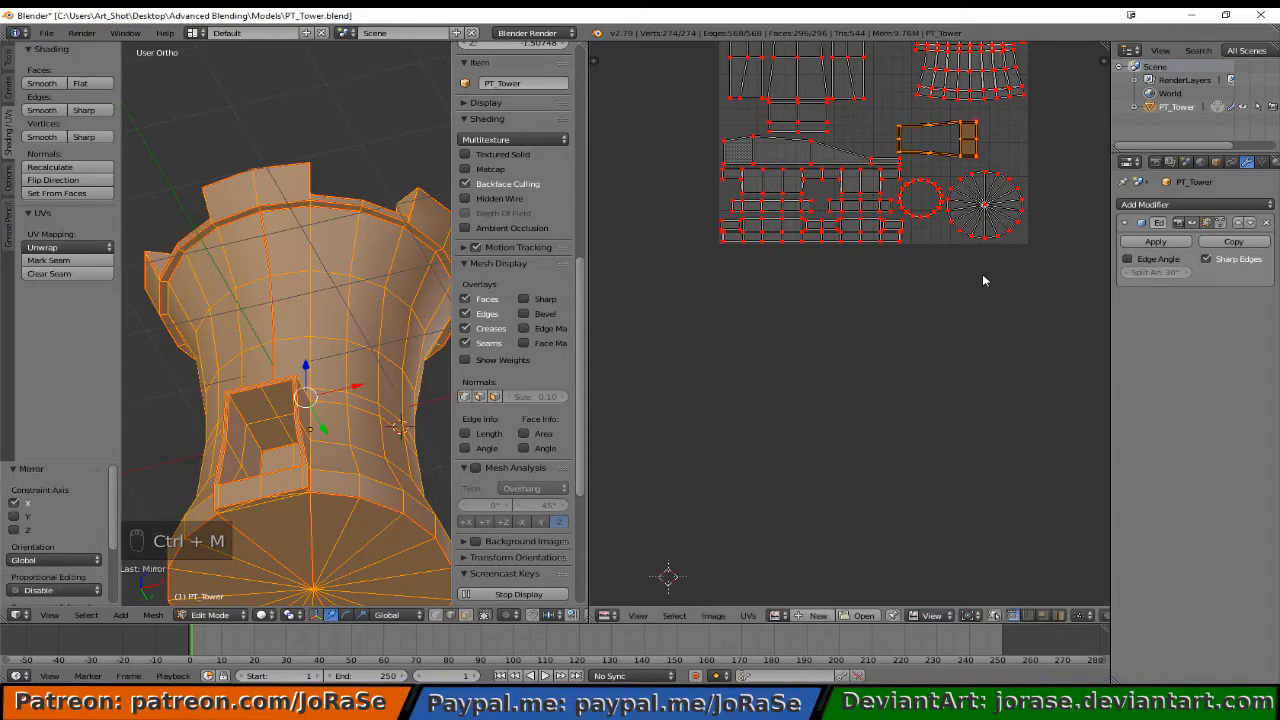
Enlarge the door frame island by about 1.442 and fit it between the tower body and the circular islands.
key("s")
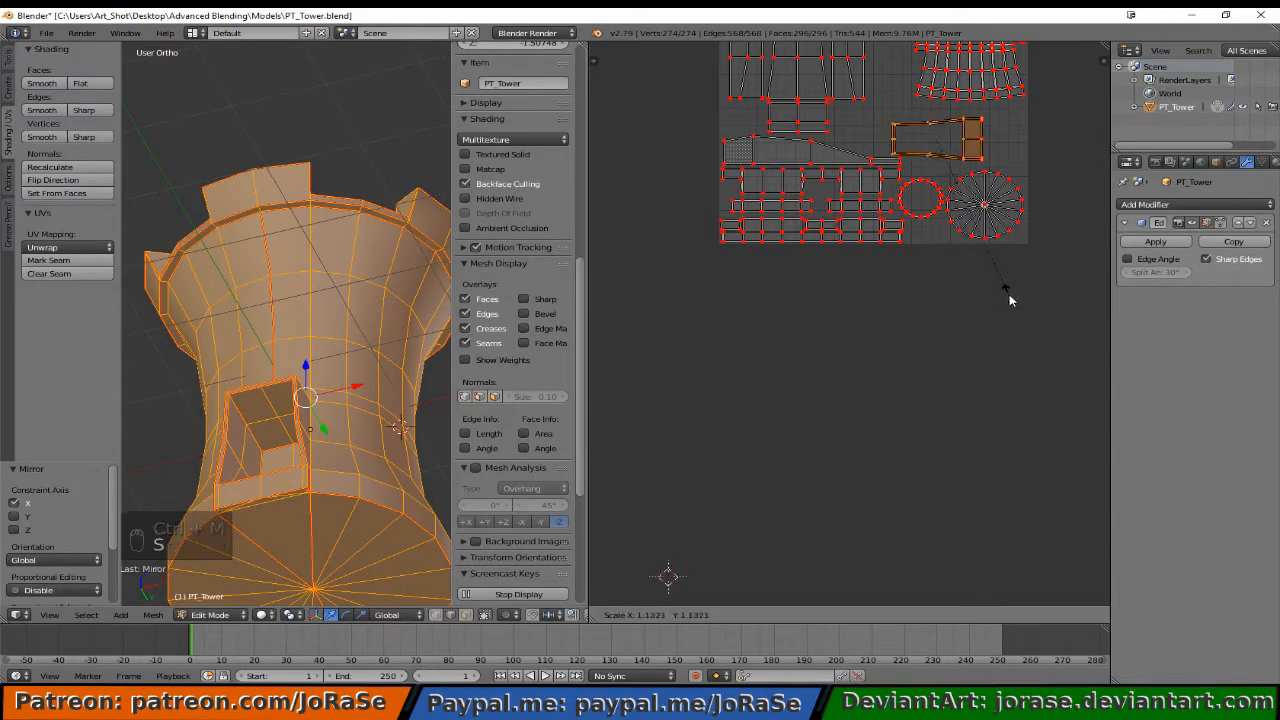
left_click(1056, 324)
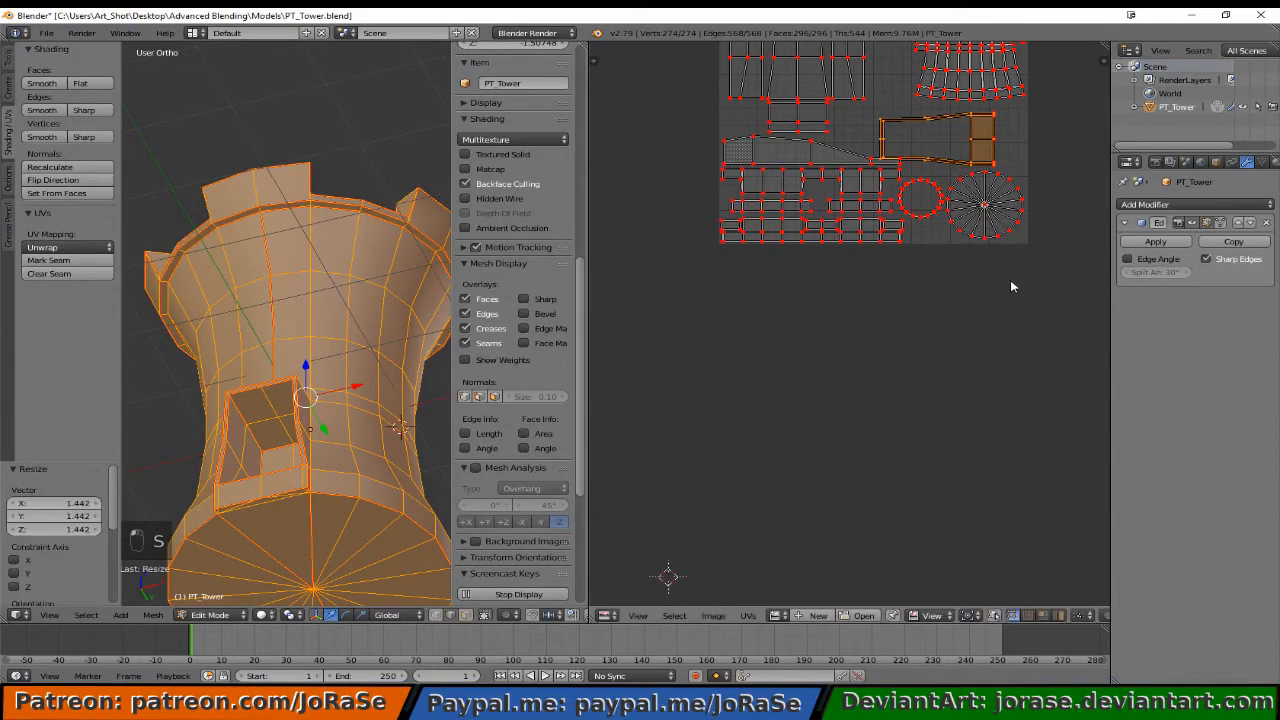
key("g")
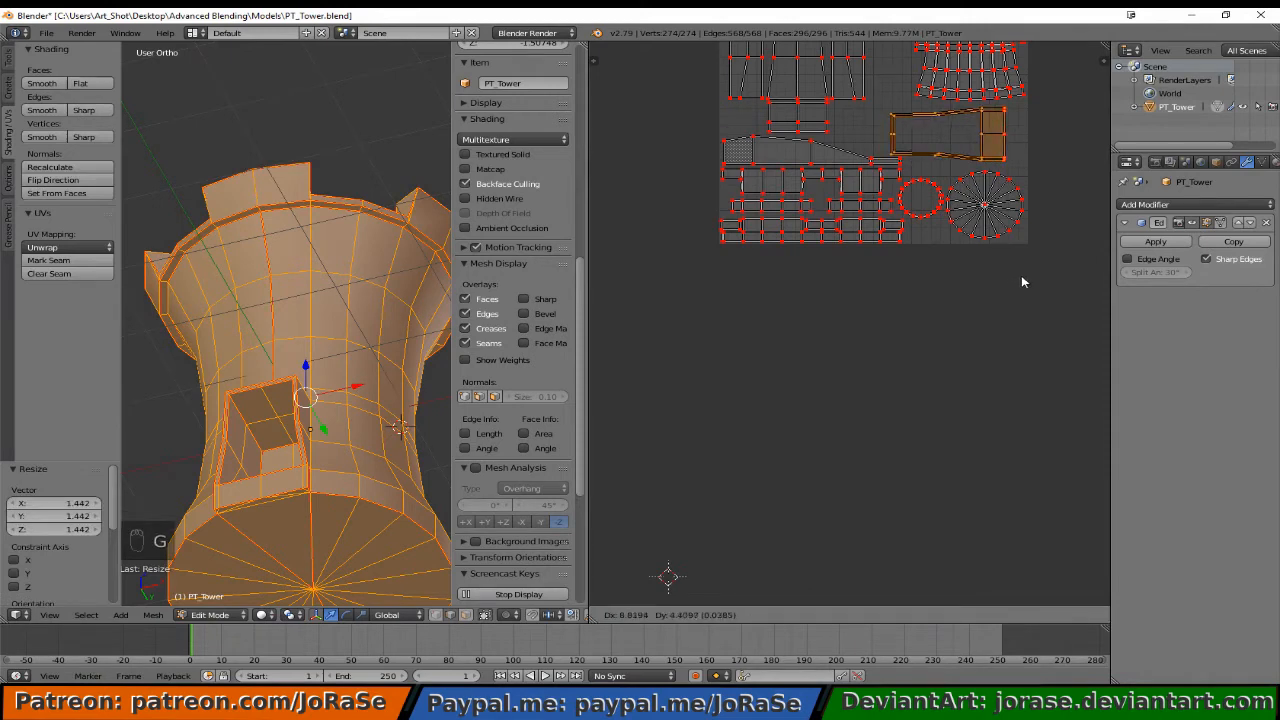
left_click(1032, 277)
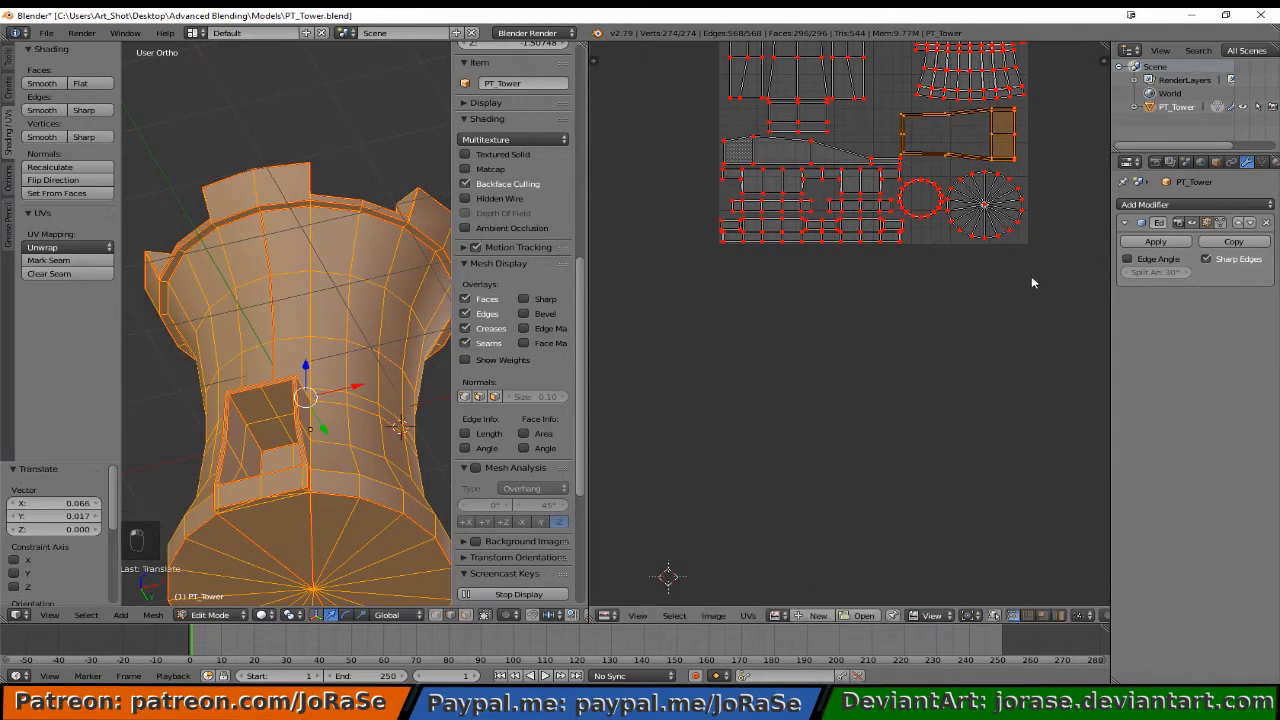
Nudge the door frame island by about 0.007 in X and Y, pin it and clear the selection.
key("g")
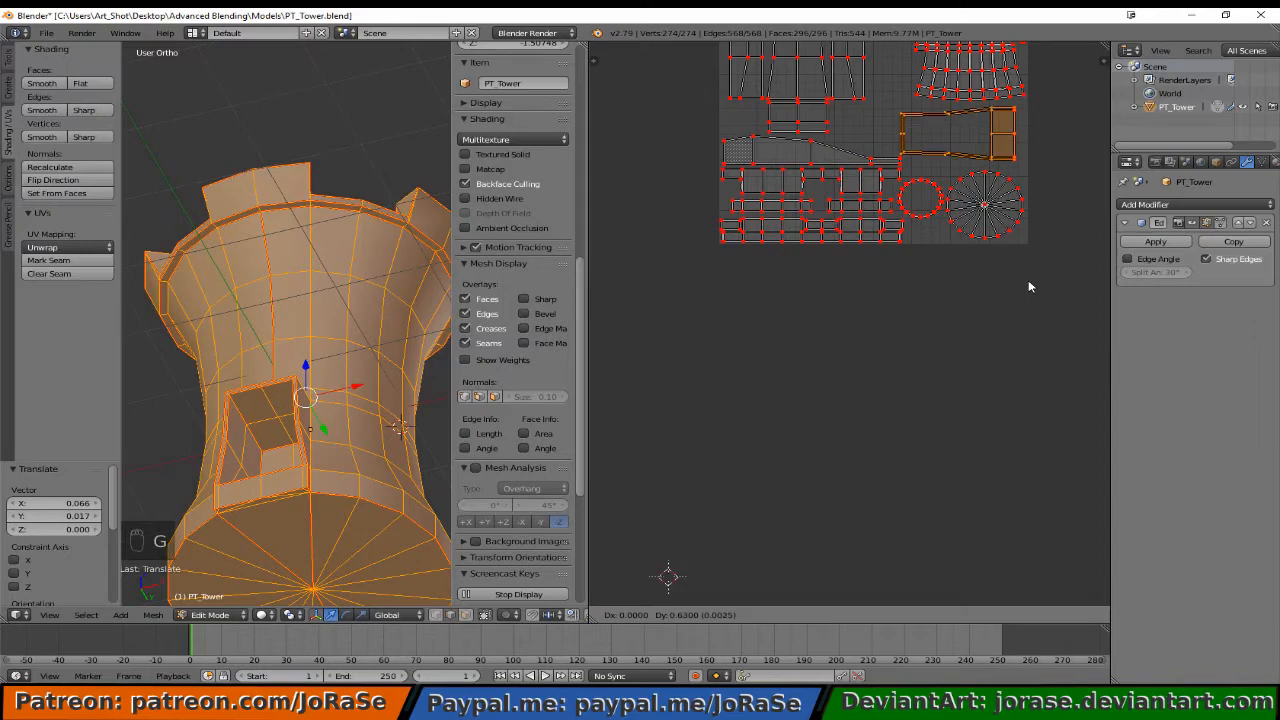
left_click(1030, 285)
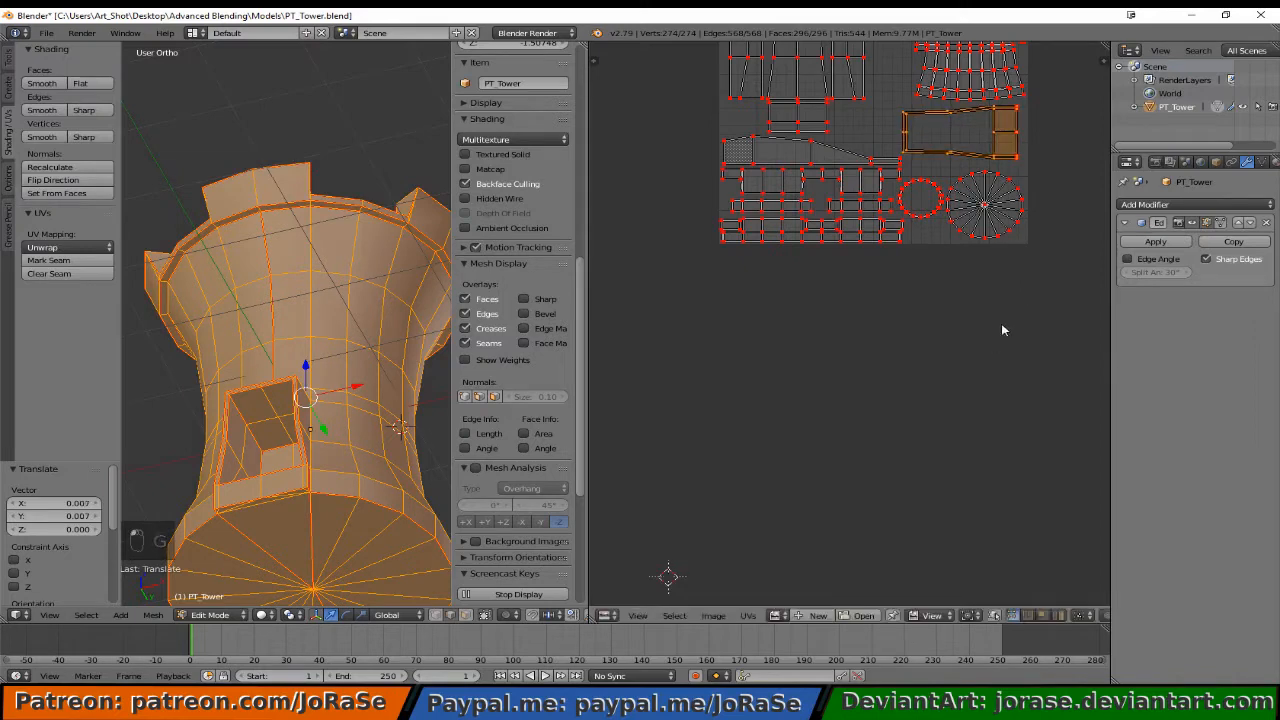
key("p")
key("a")
Select all UV islands of the complete tower layout and pin them.
scroll(957, 380, "down", 3)
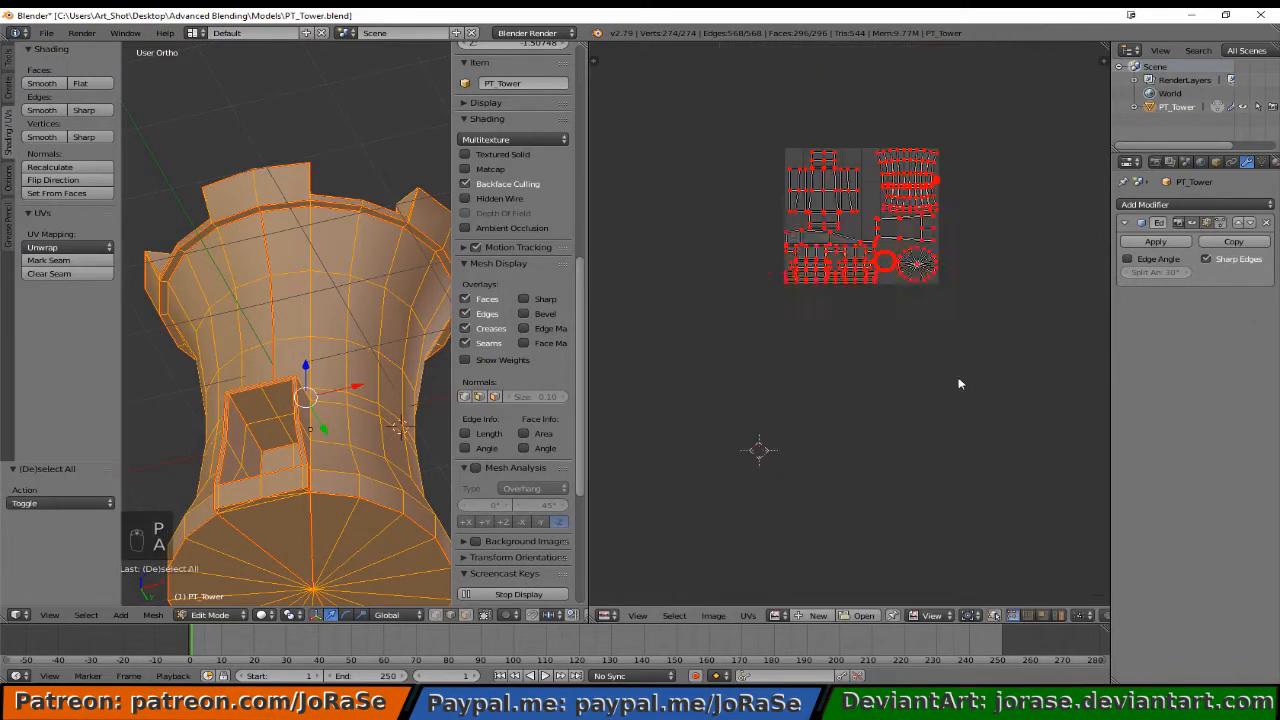
key("a")
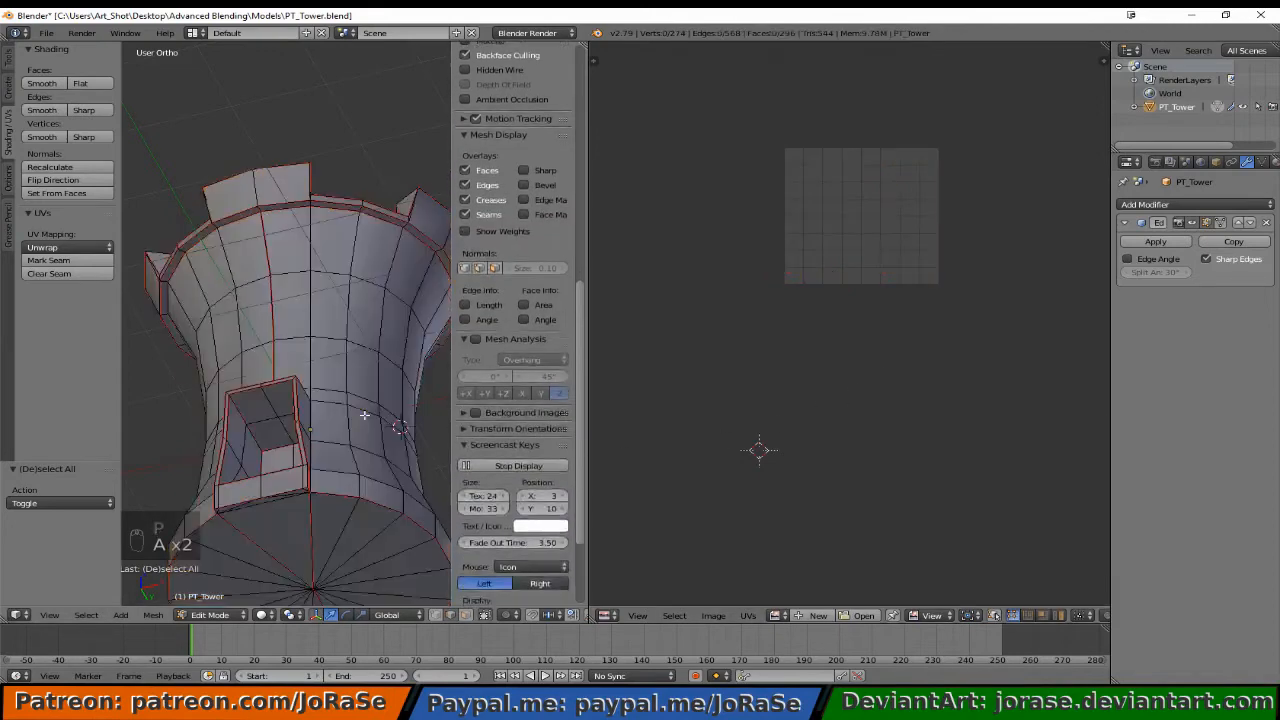
key("a")
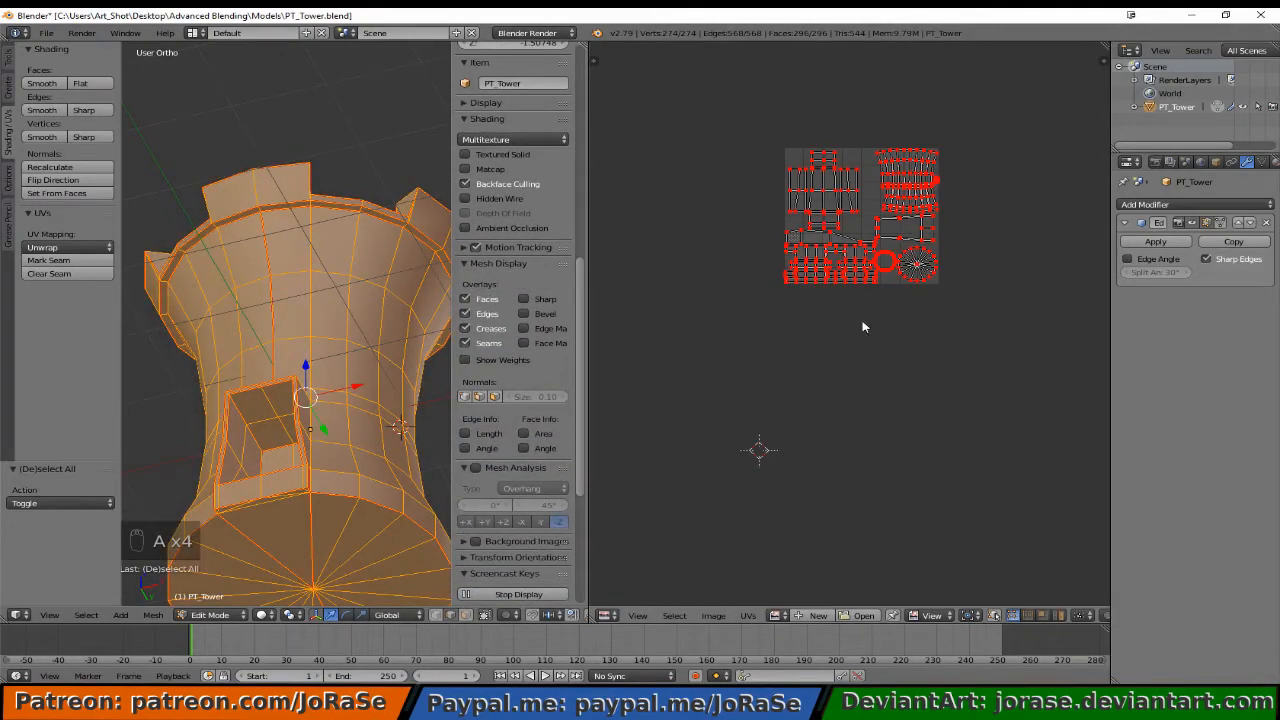
key("a")
key("p")
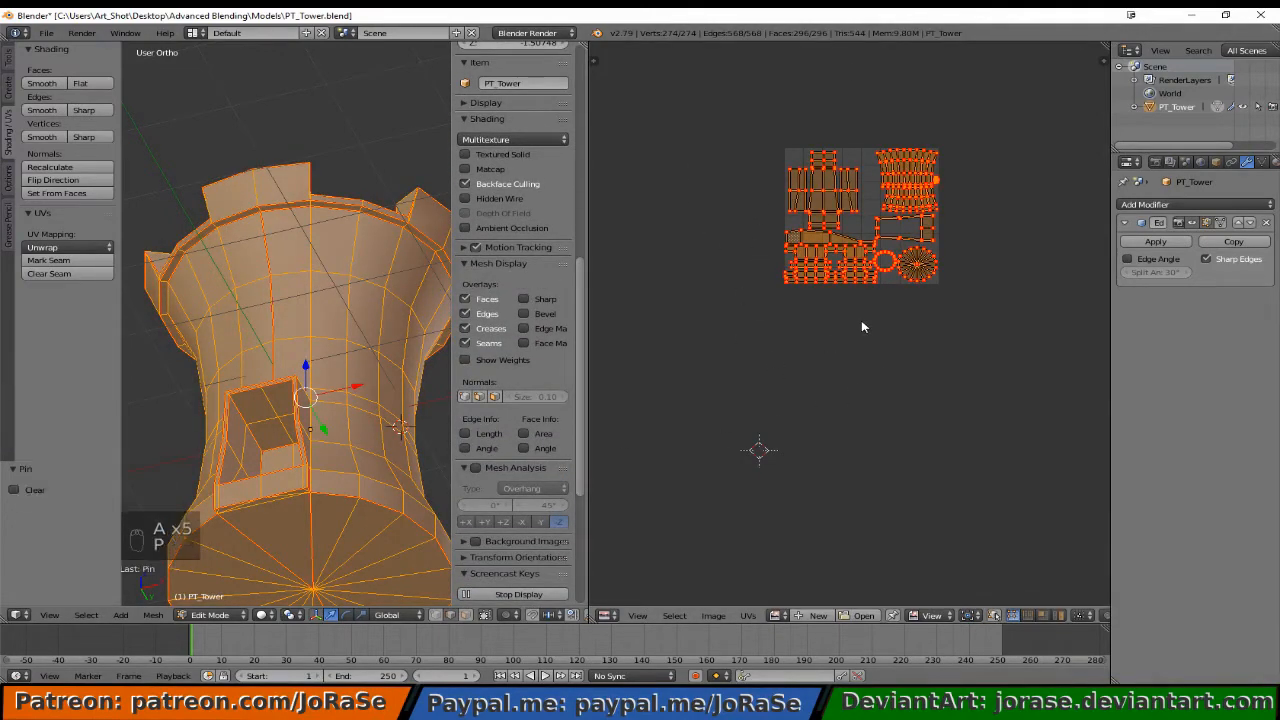
scroll(854, 352, "up", 3)
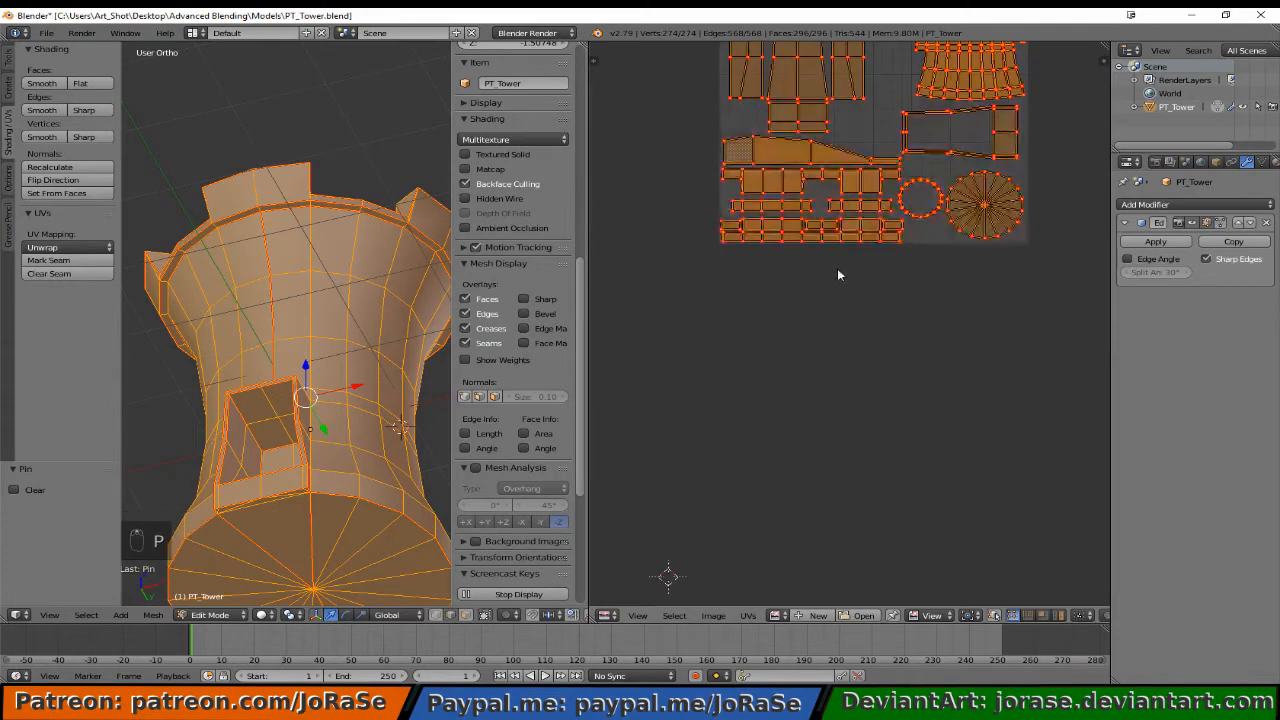
middle_click_drag(837, 268, 803, 500)
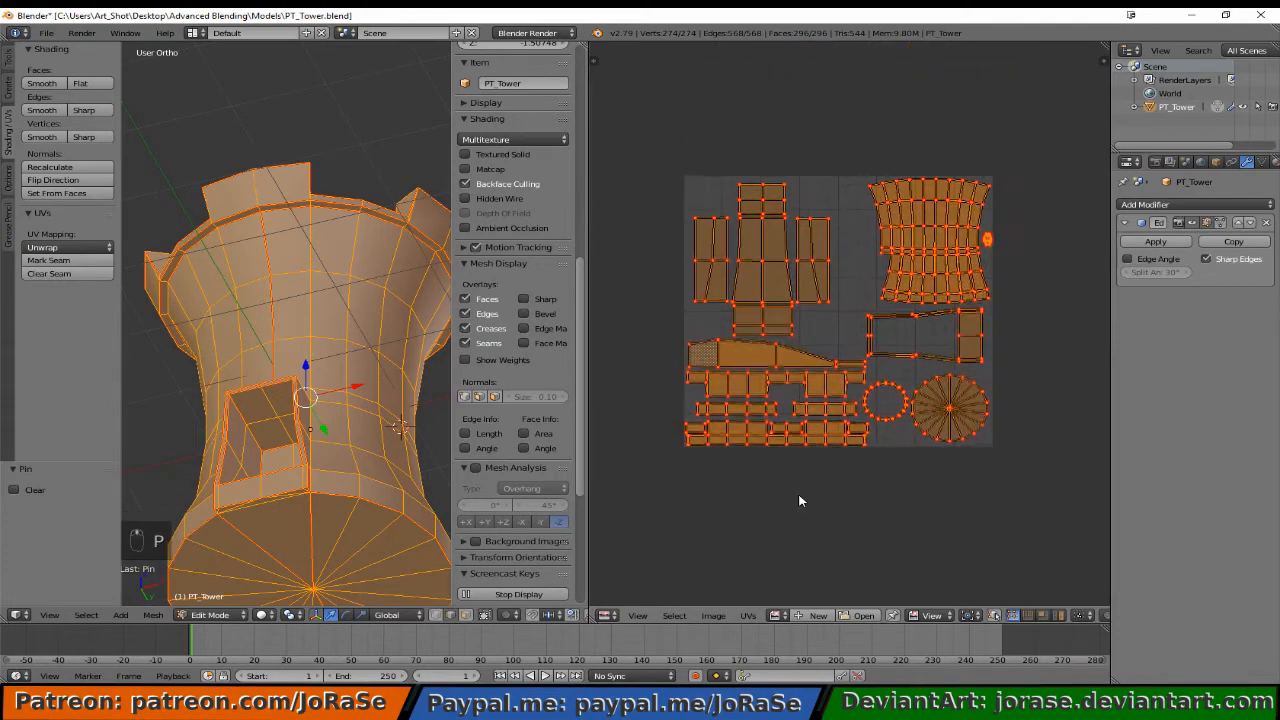
Export the UV layout as PT_Tower_Body.png in the Models folder, with All UVs enabled.
left_click(747, 615)
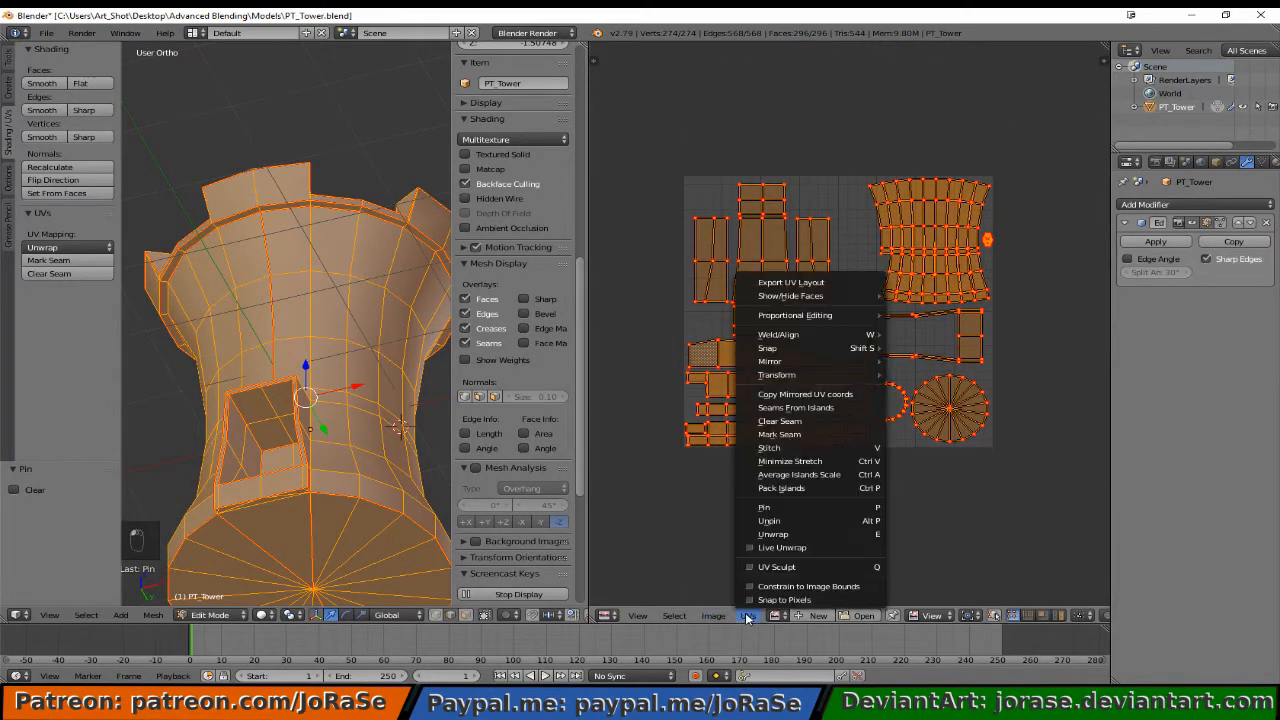
left_click(837, 280)
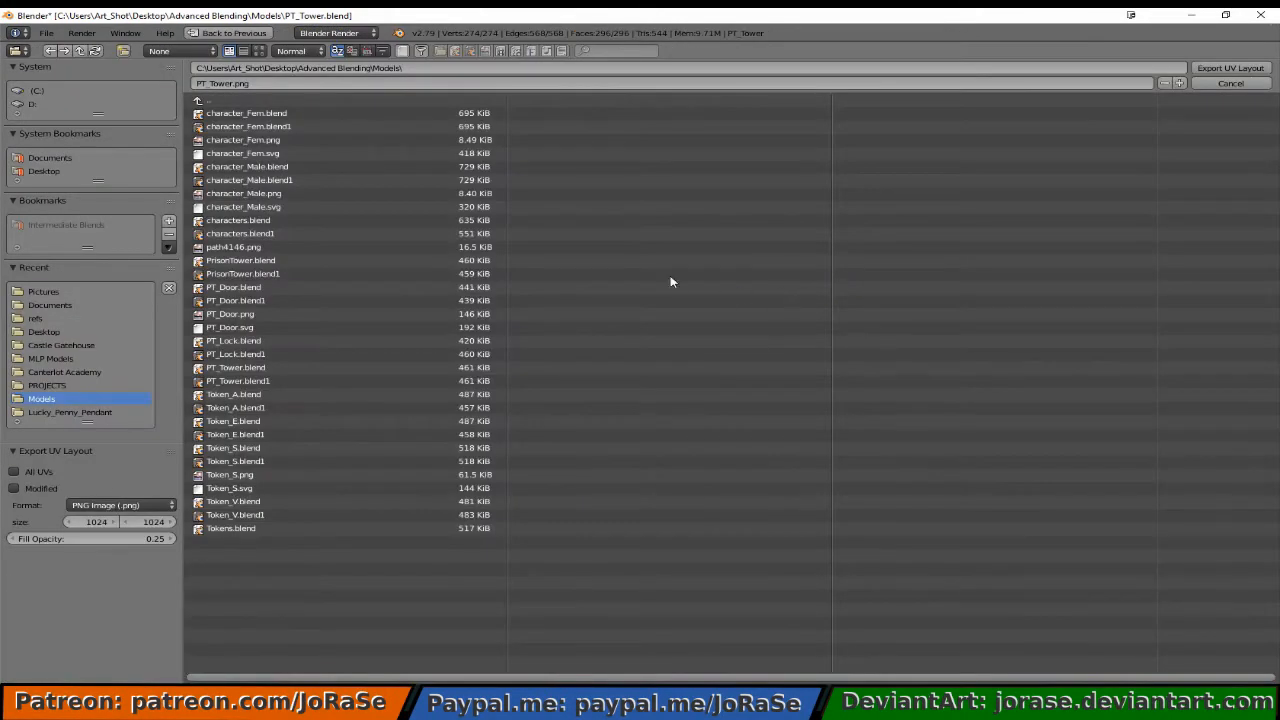
left_click(234, 84)
key("ctrl+a")
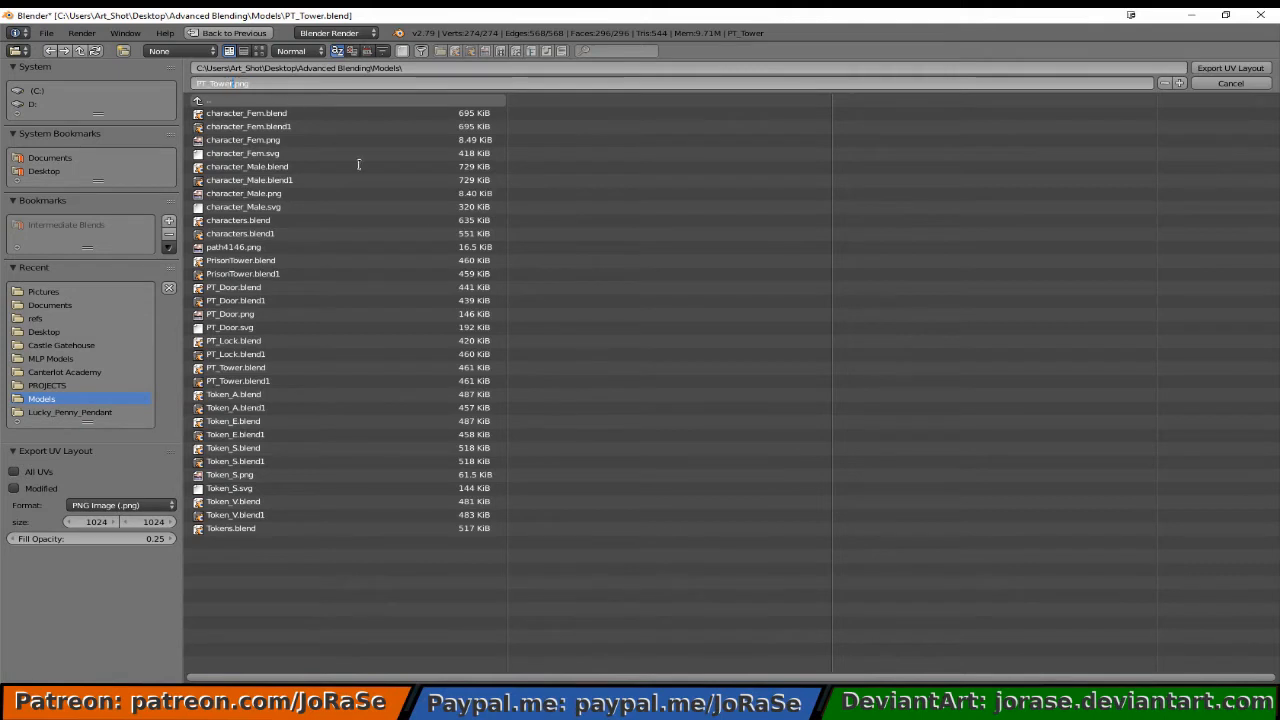
type("_Body")
left_click(37, 470)
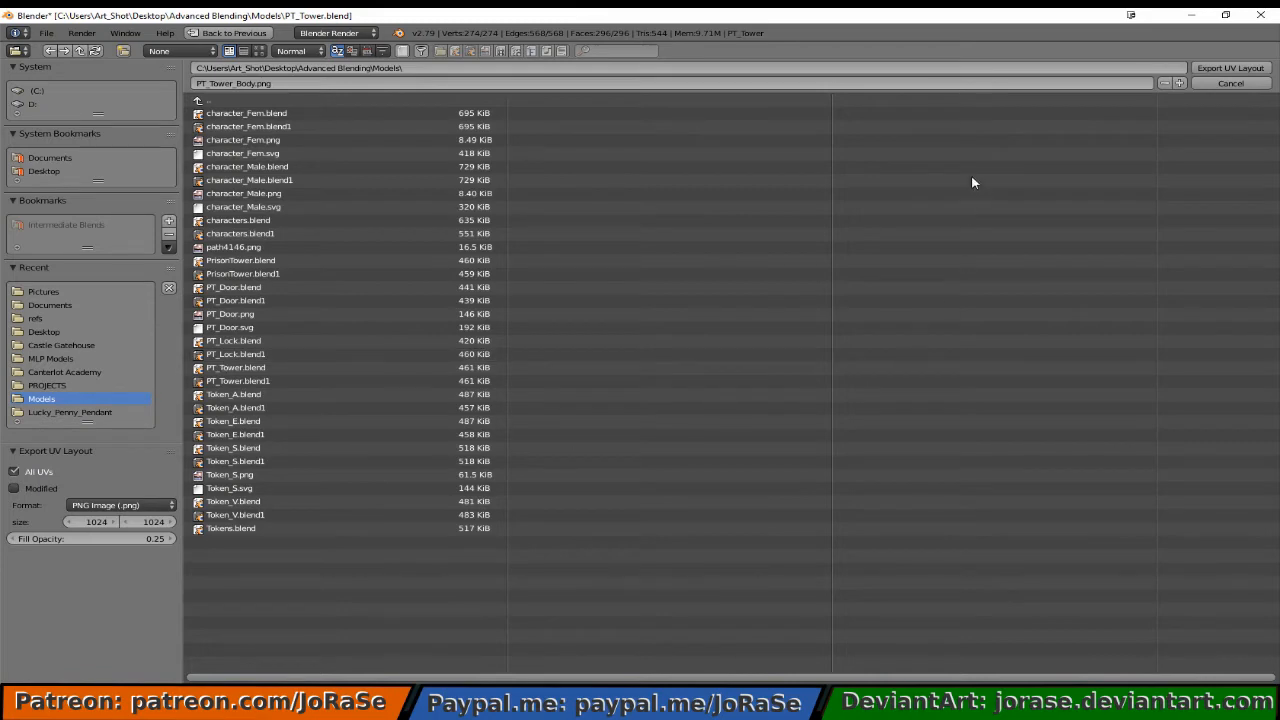
left_click(1222, 69)
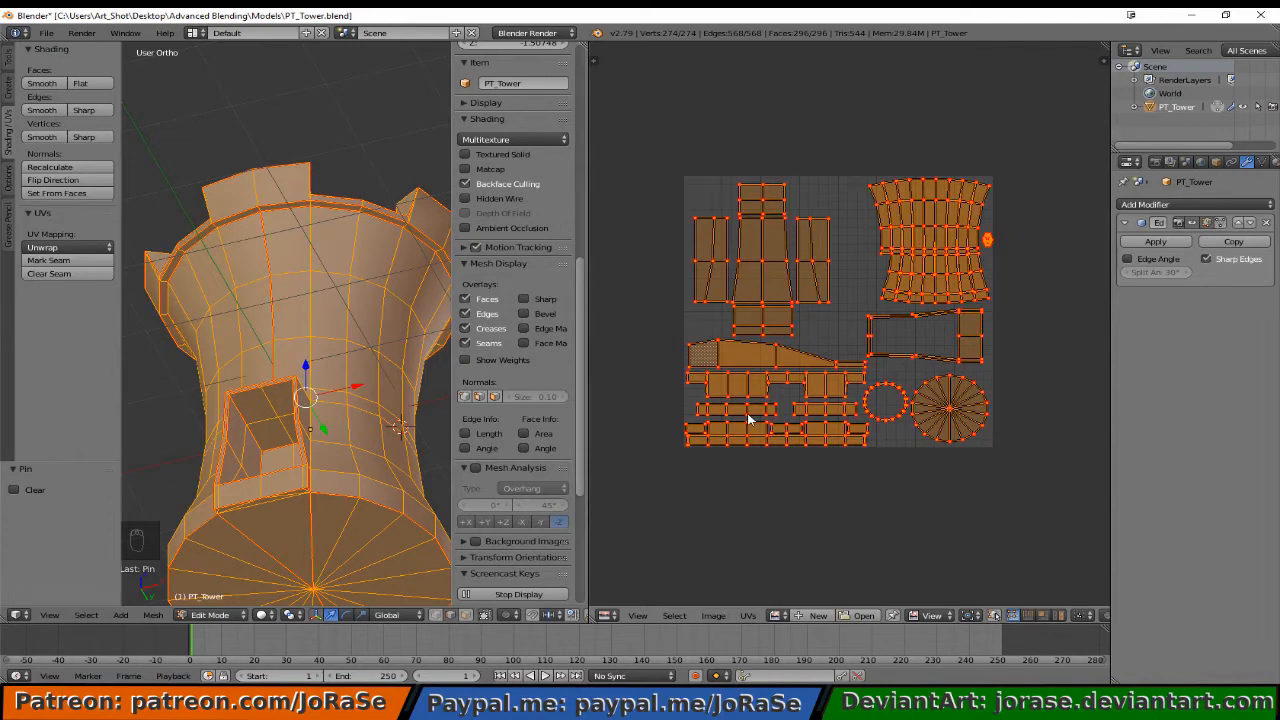
Minimize Blender and the Models folder window, and launch Inkscape 0.91 from the desktop.
left_click(1190, 15)
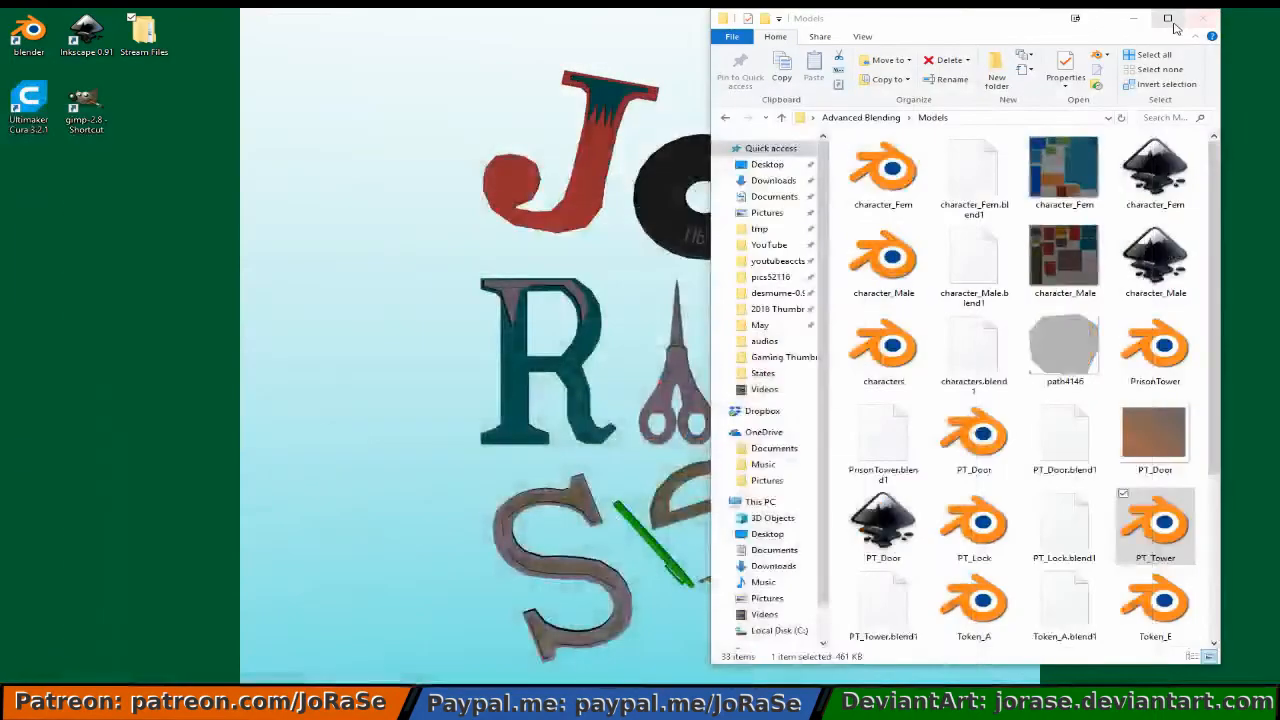
left_click(1132, 19)
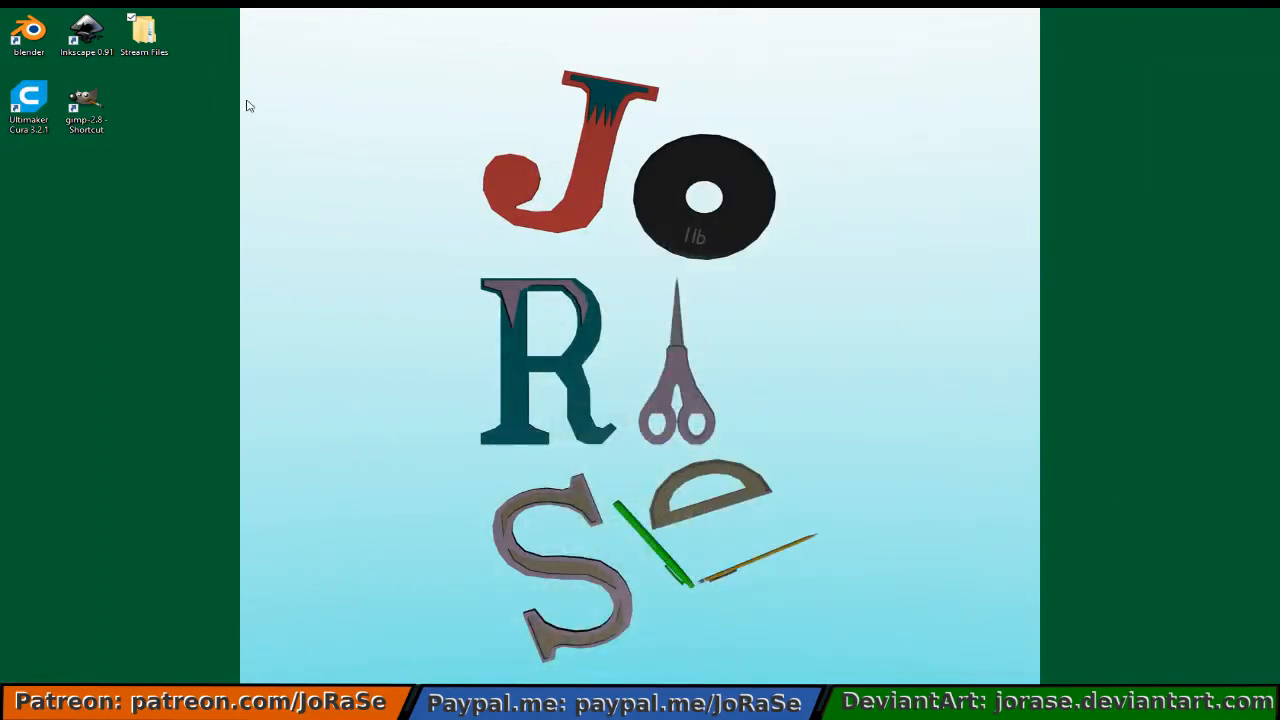
left_click(86, 48)
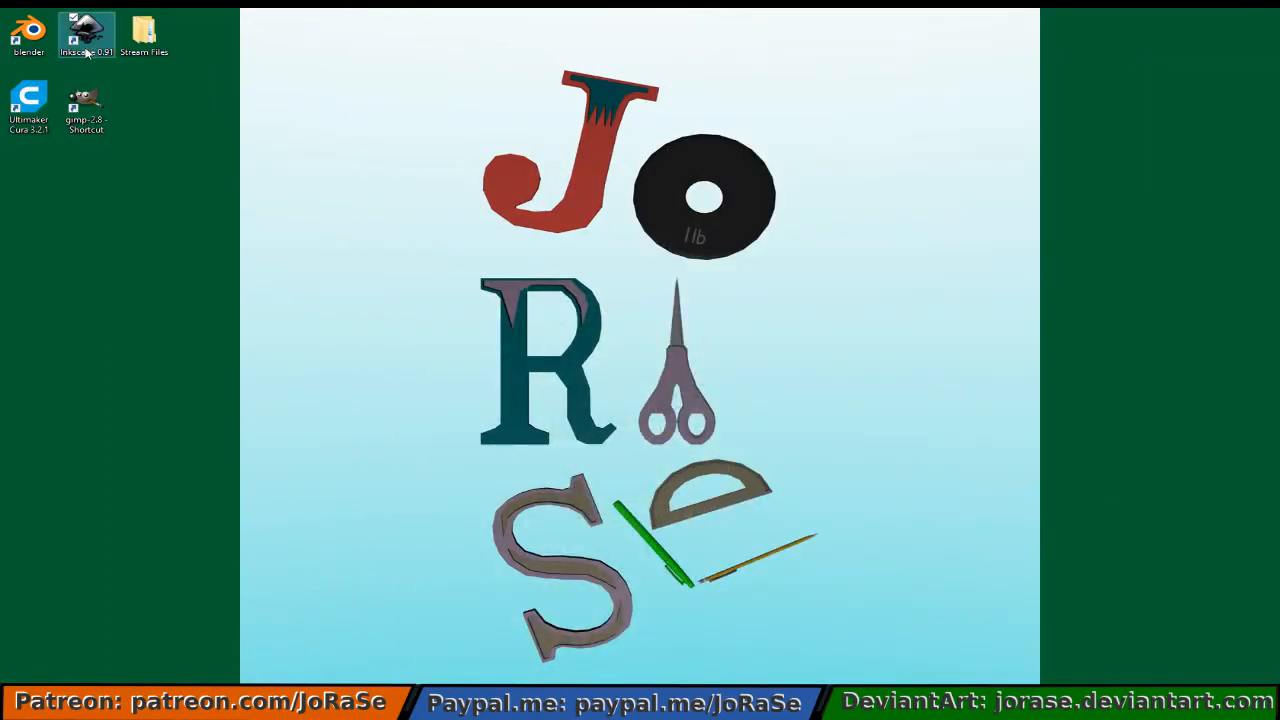
left_click(86, 50)
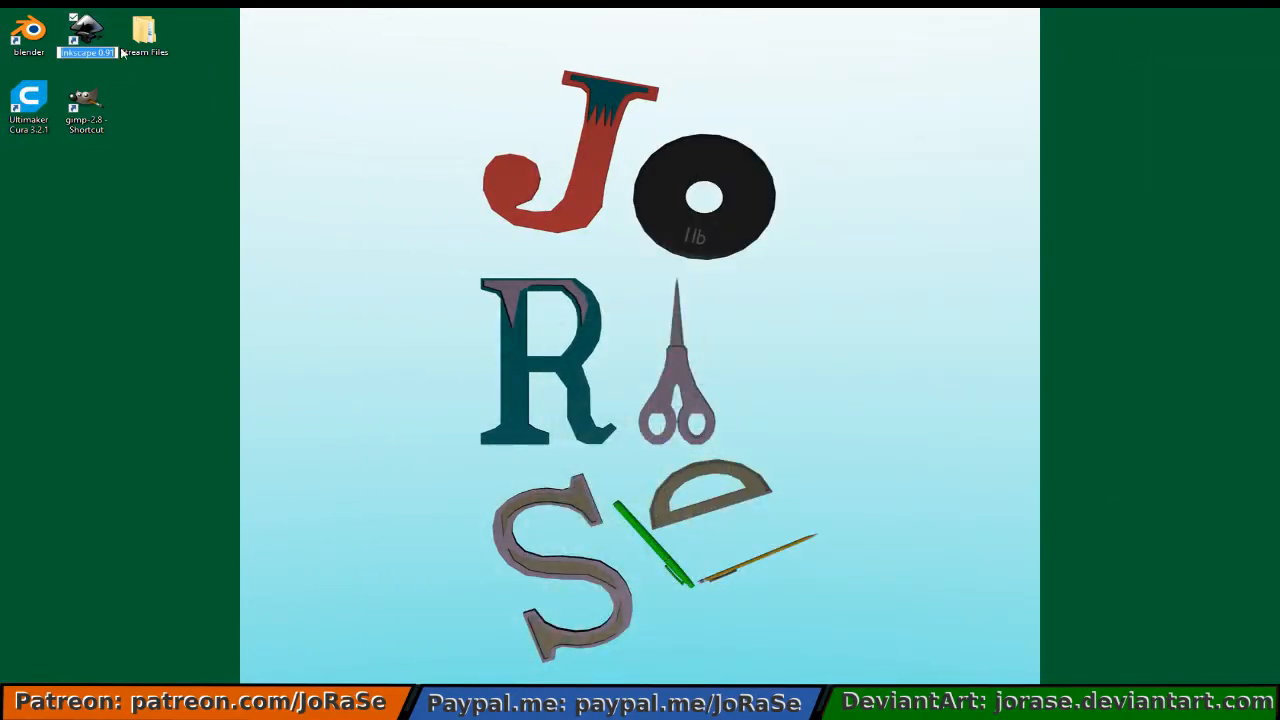
key("Escape")
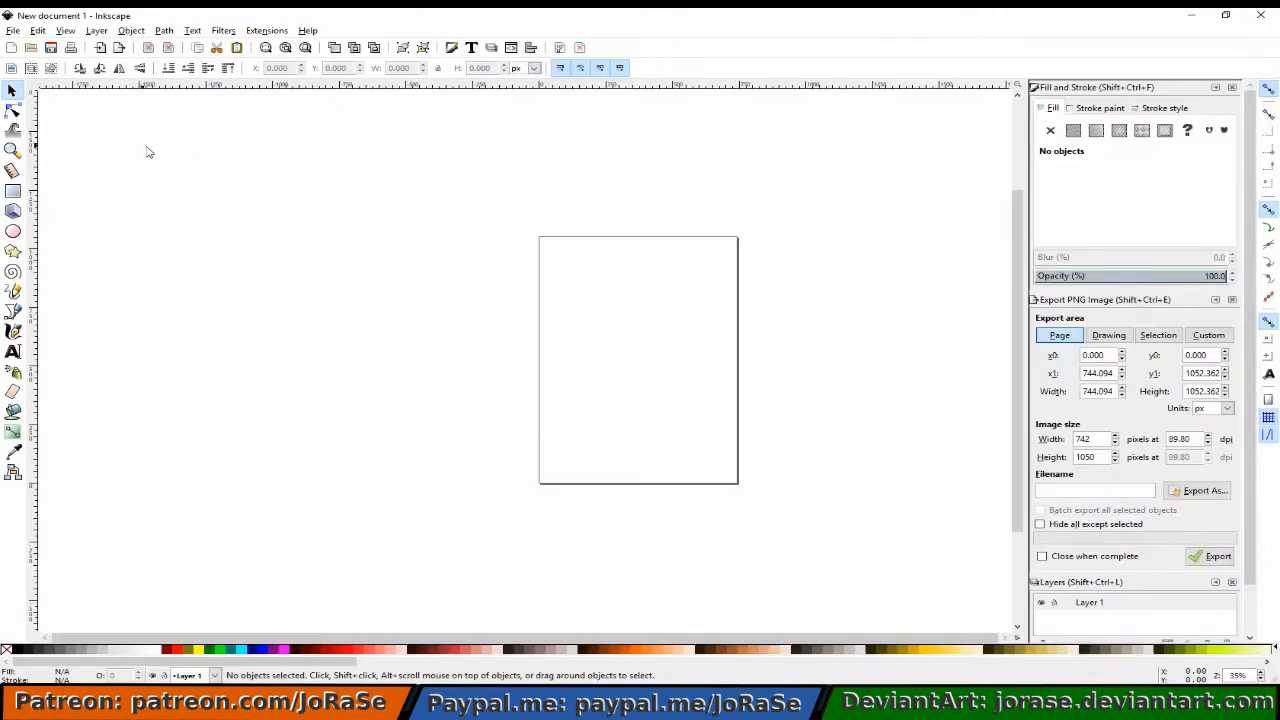
Open PT_Tower_Body.png from the Advanced Blending Models folder as an embedded image, keeping the DPI from the file.
left_click(14, 31)
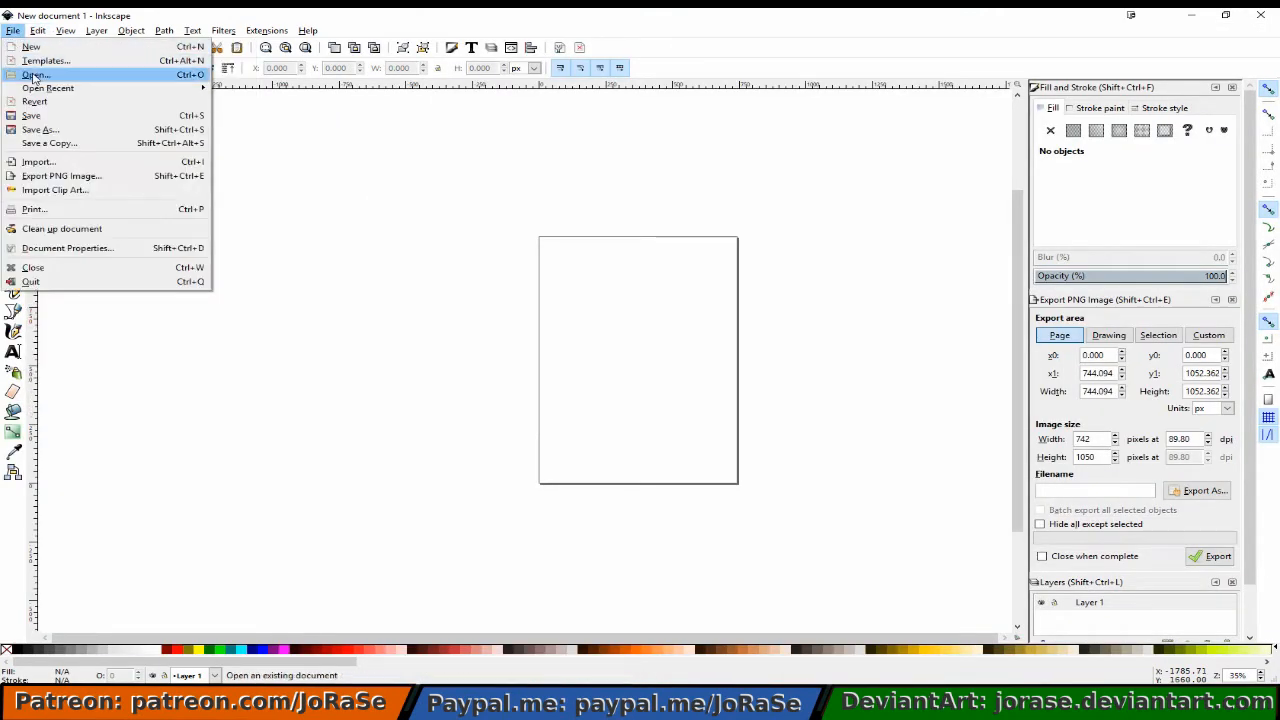
left_click(34, 76)
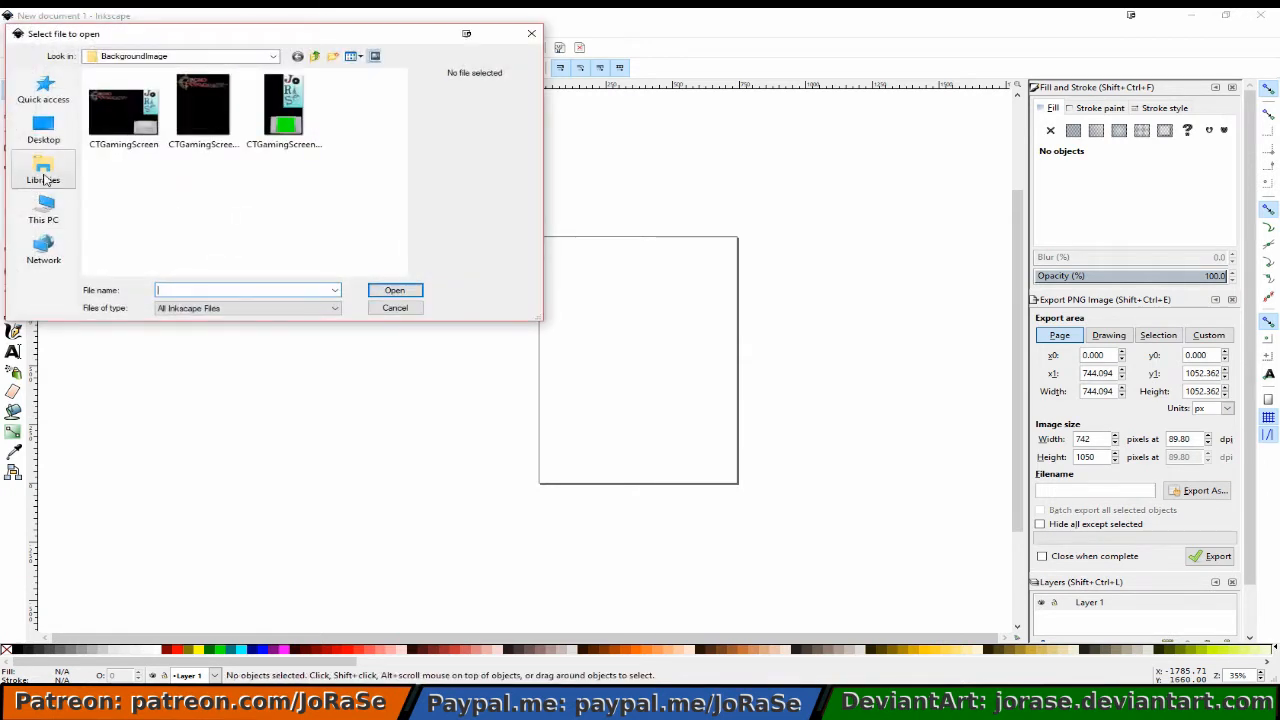
left_click(44, 176)
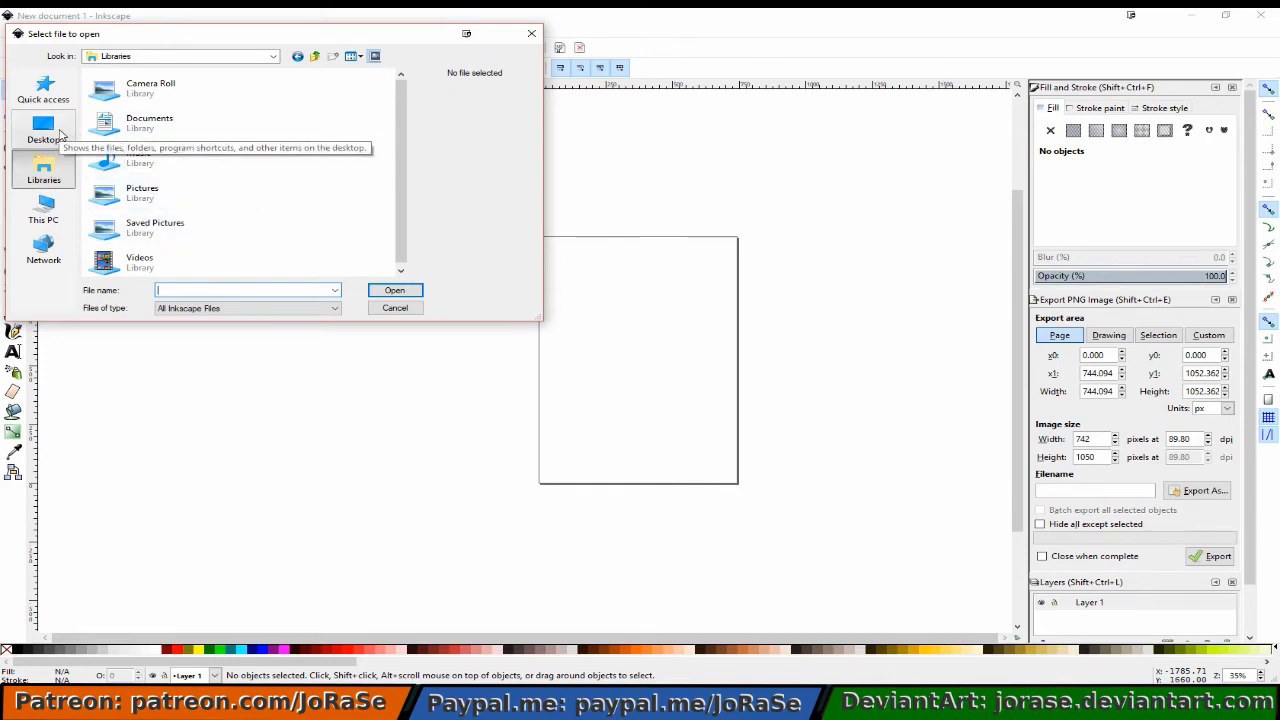
left_click(274, 60)
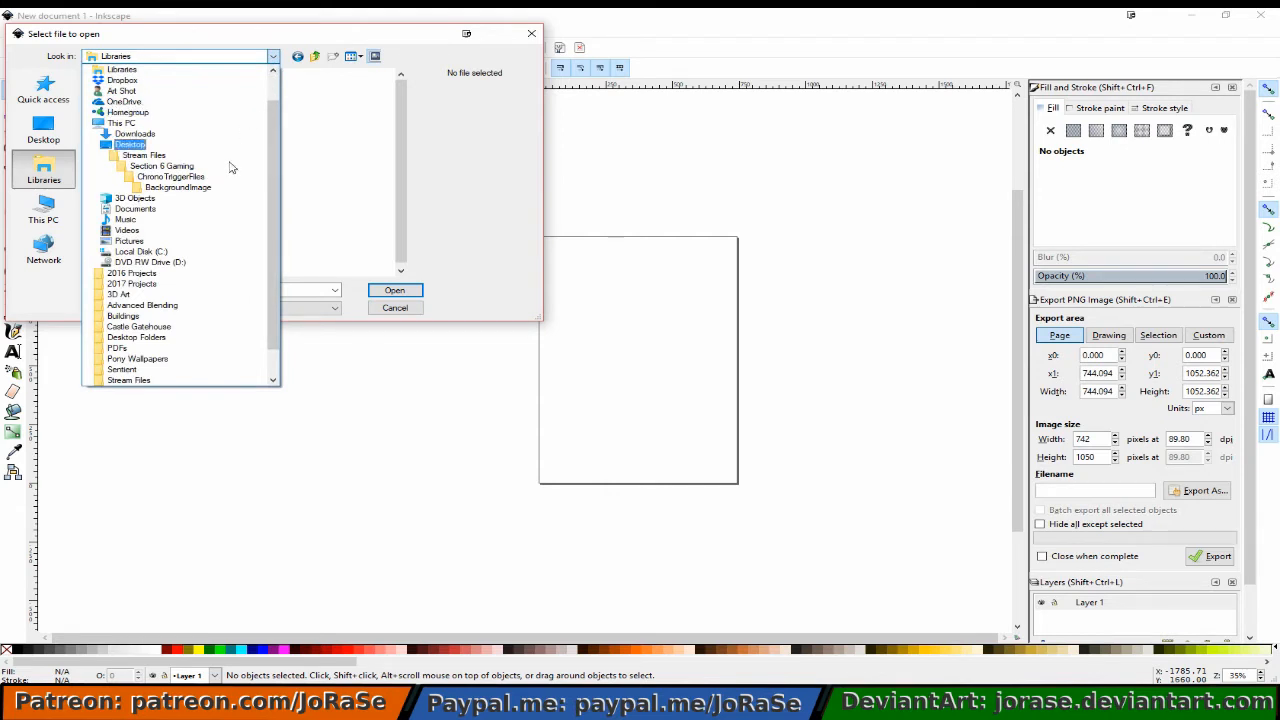
left_click(173, 381)
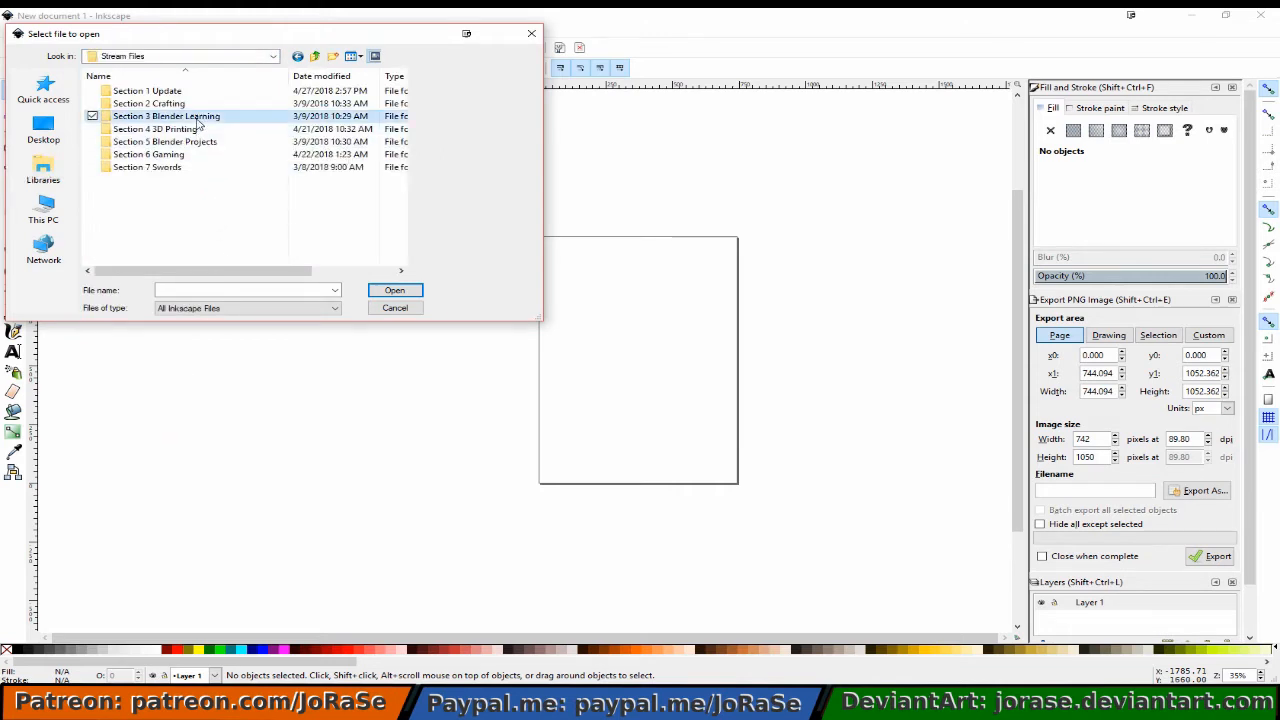
double_click(198, 118)
double_click(205, 94)
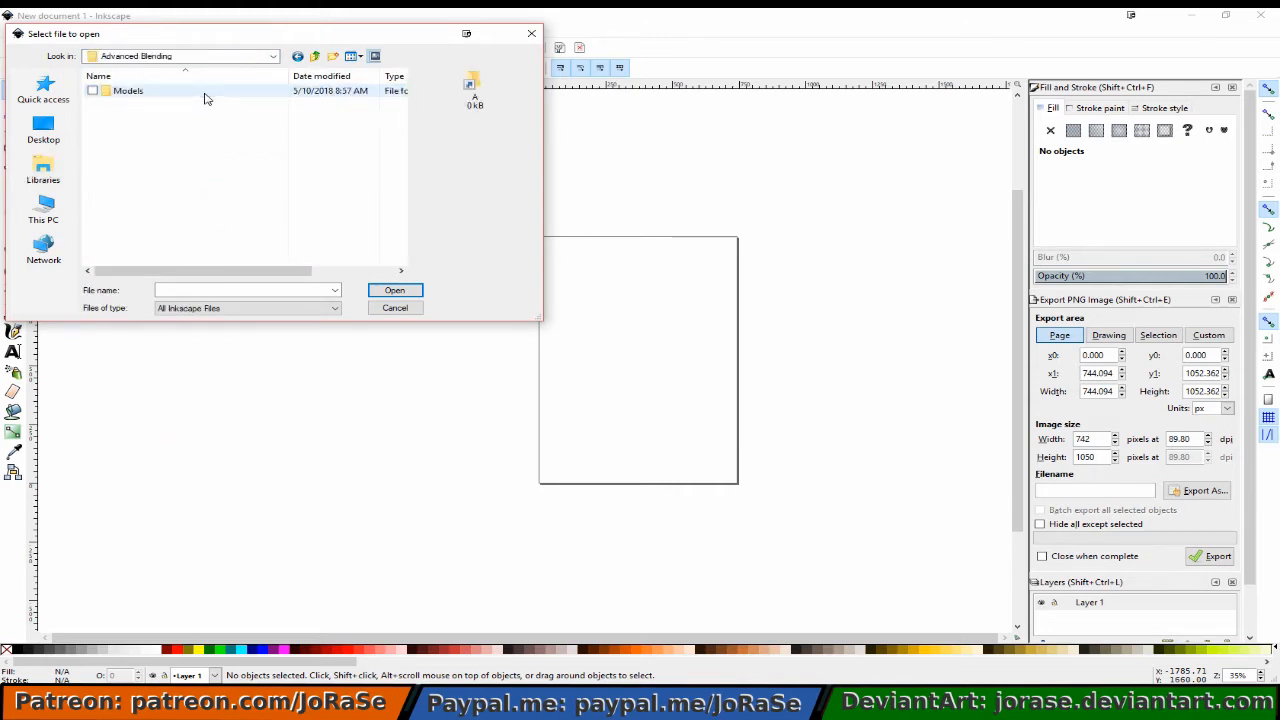
double_click(205, 94)
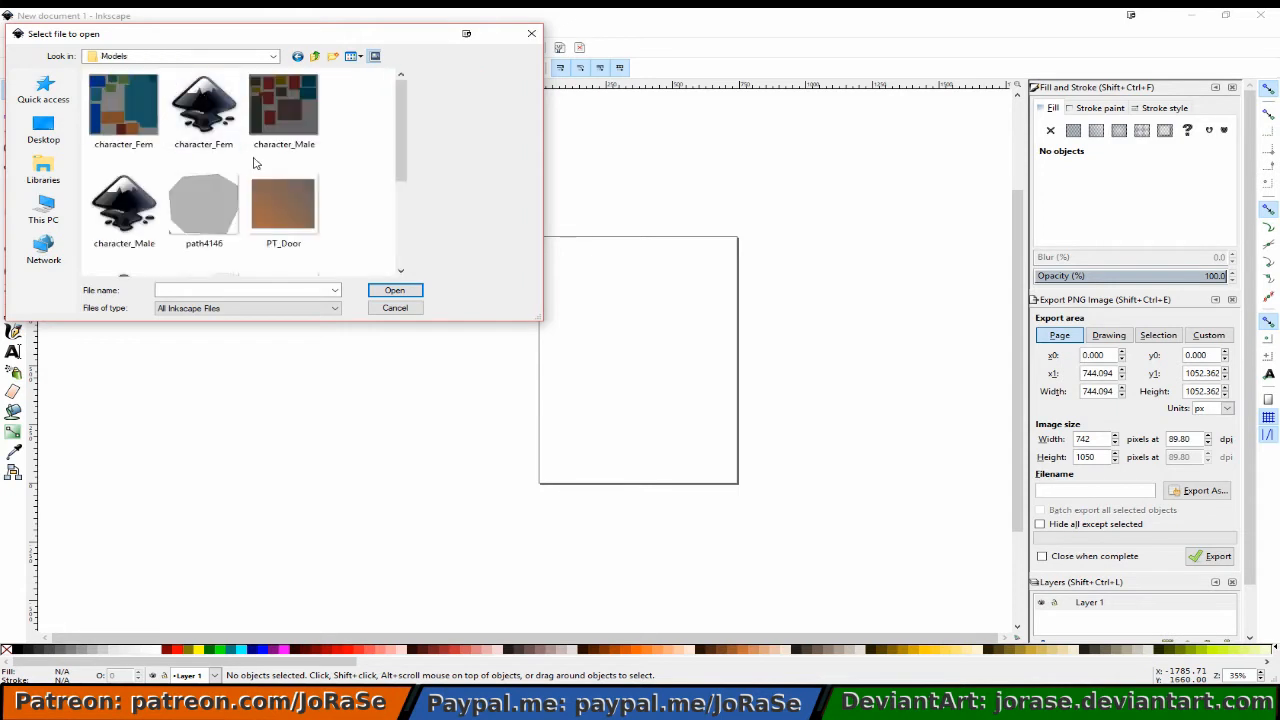
scroll(343, 202, "down", 2)
double_click(185, 140)
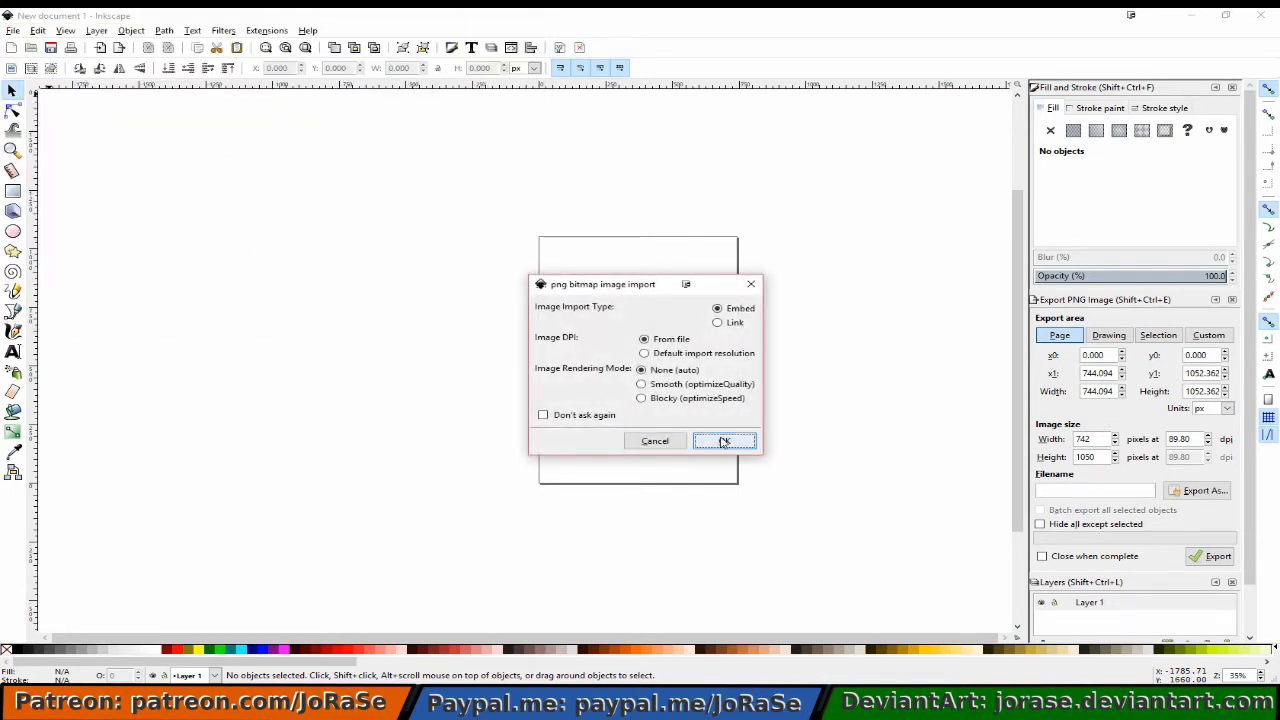
left_click(724, 441)
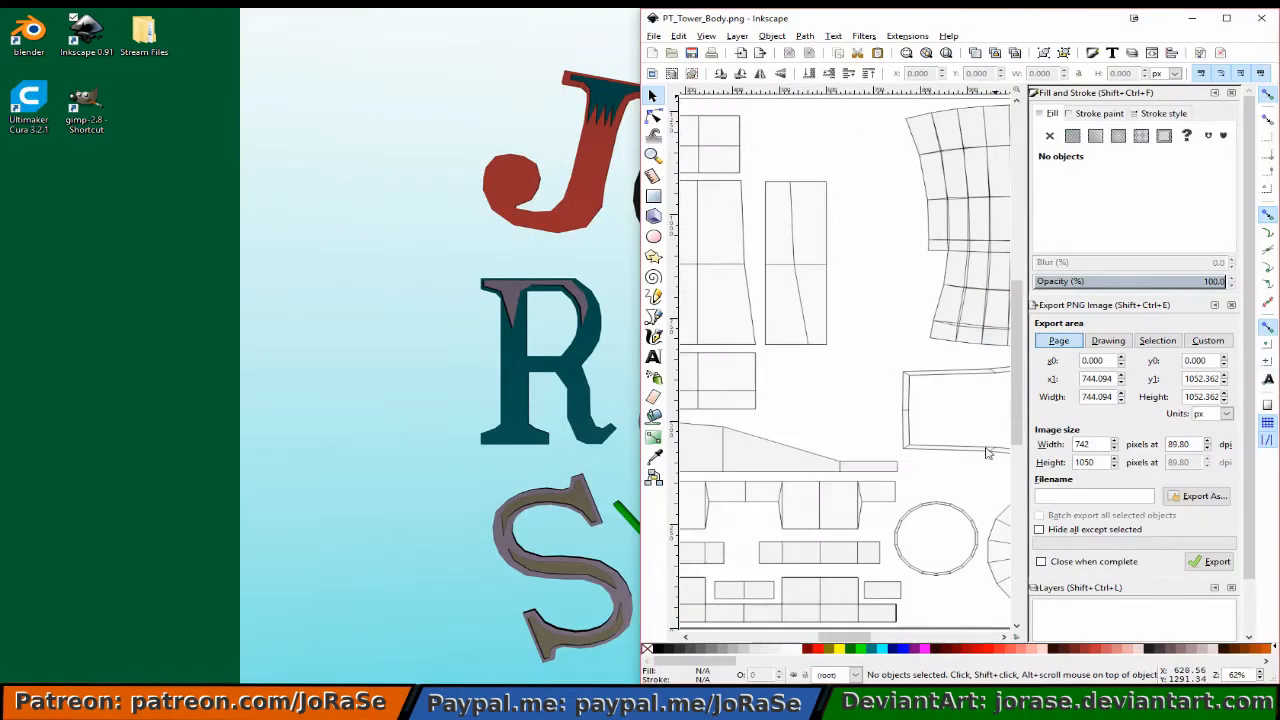
Show Blender's UV layout beside Inkscape and examine the islands of the imported layout against it.
key("alt+Tab")
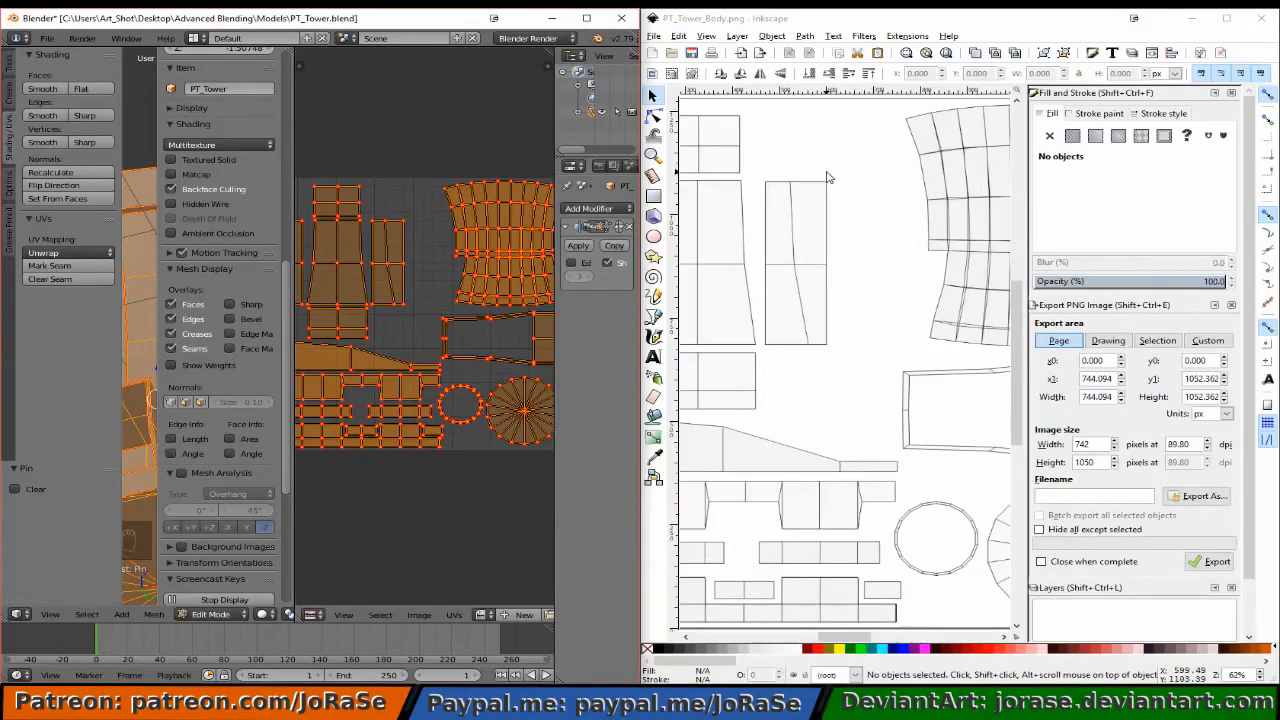
left_click(827, 24)
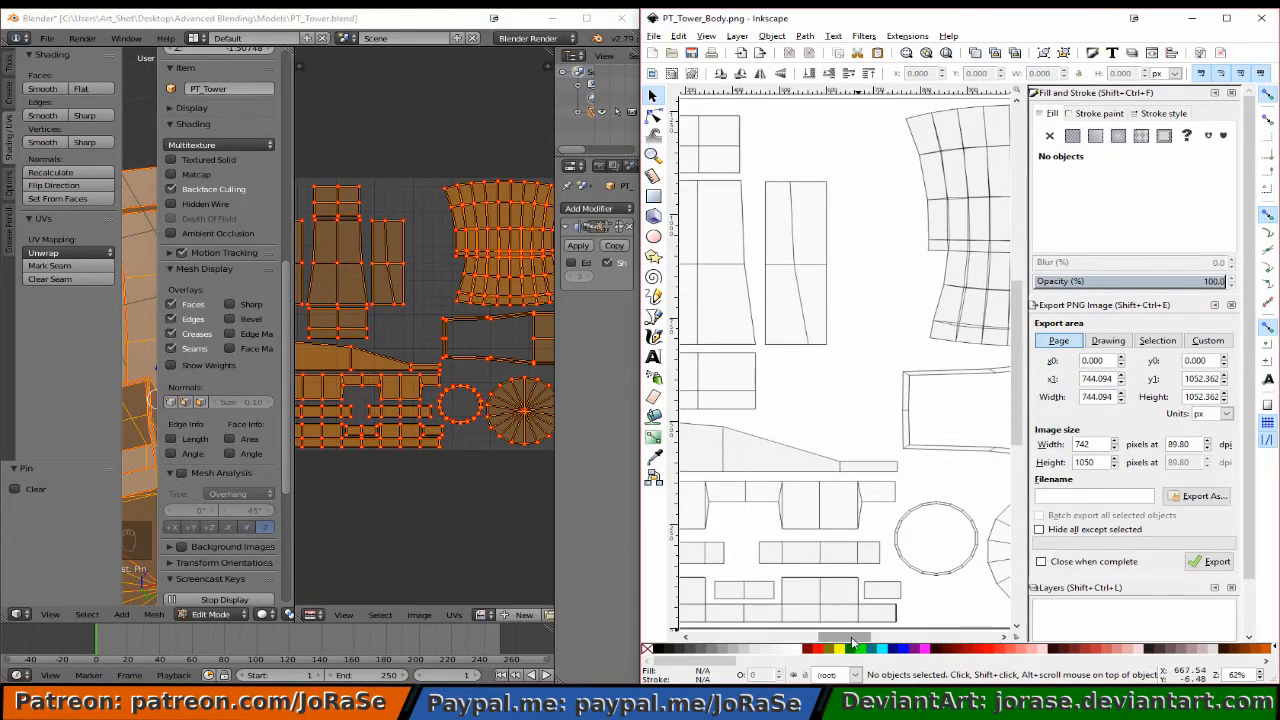
left_click_drag(853, 641, 812, 638)
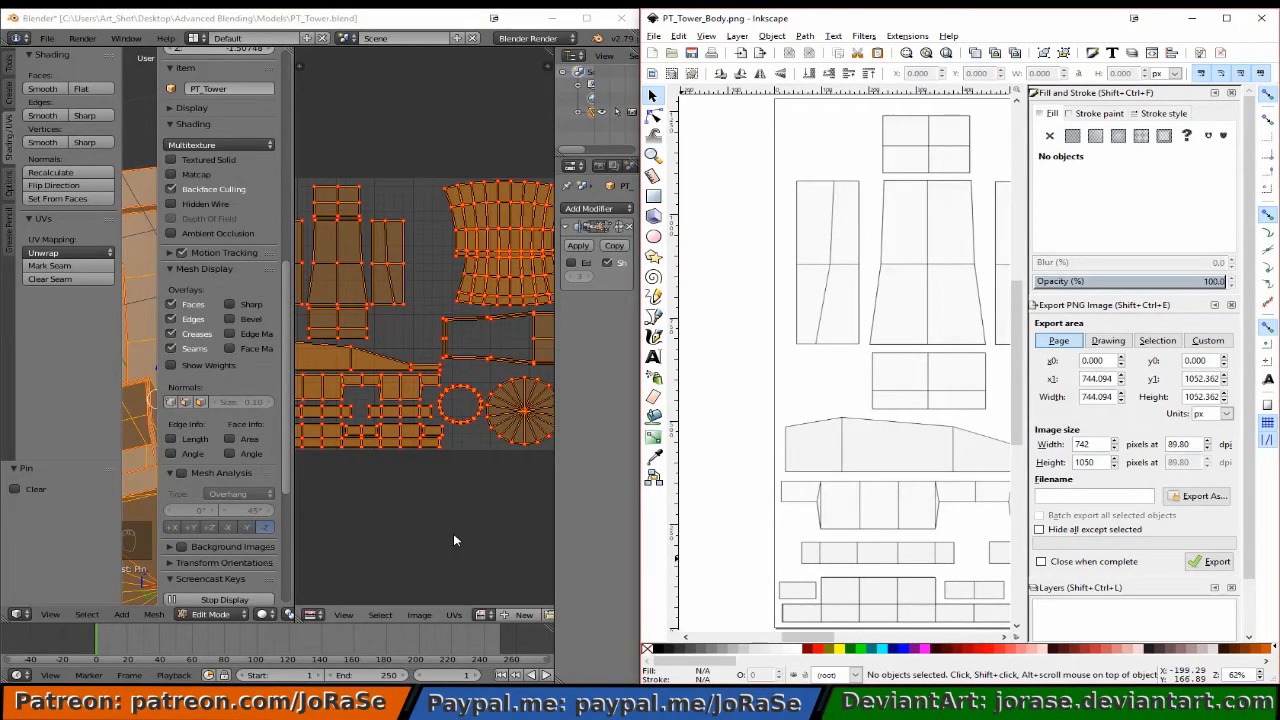
scroll(737, 545, "down", 2)
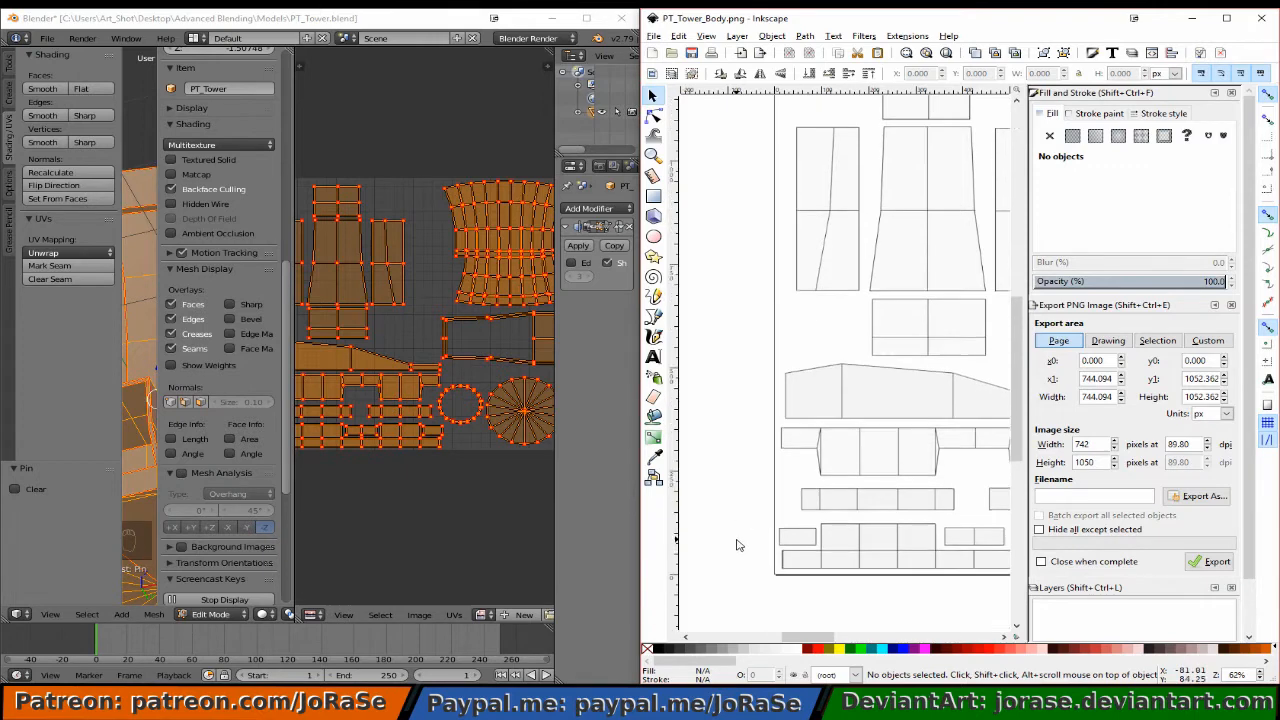
scroll(737, 545, "up", 4)
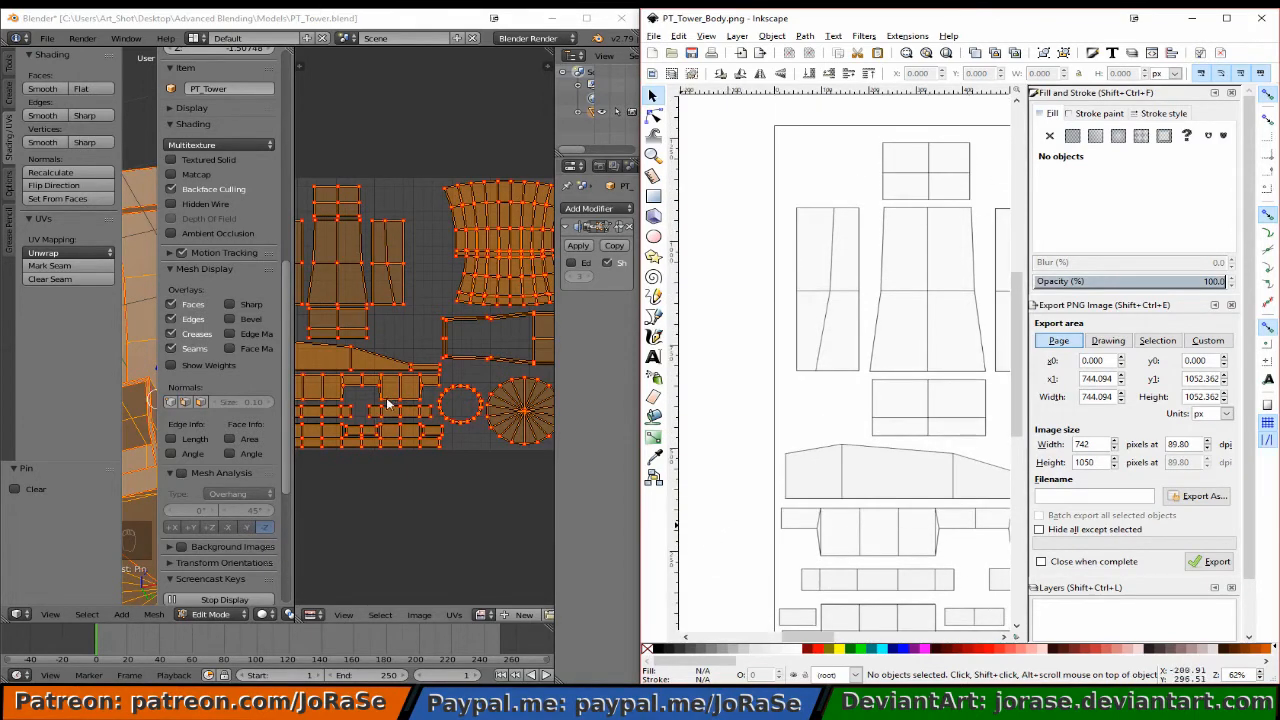
scroll(748, 514, "down", 2)
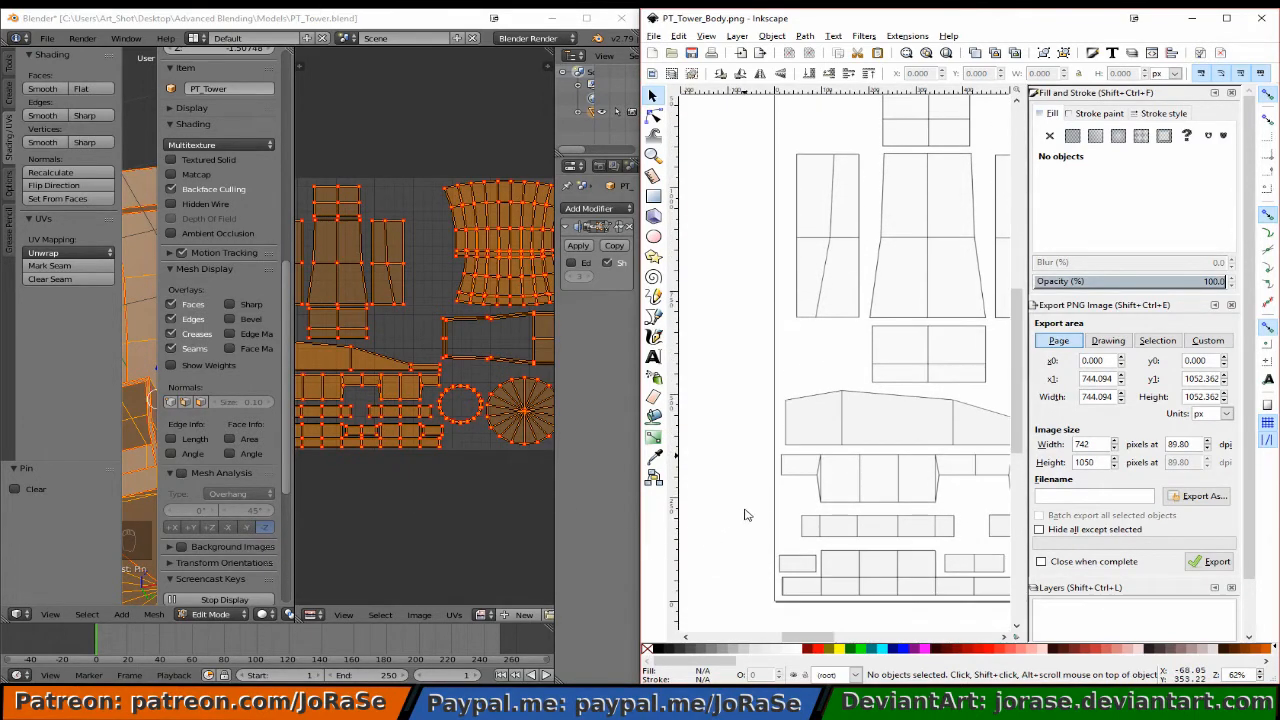
scroll(737, 535, "right", 3, "shift")
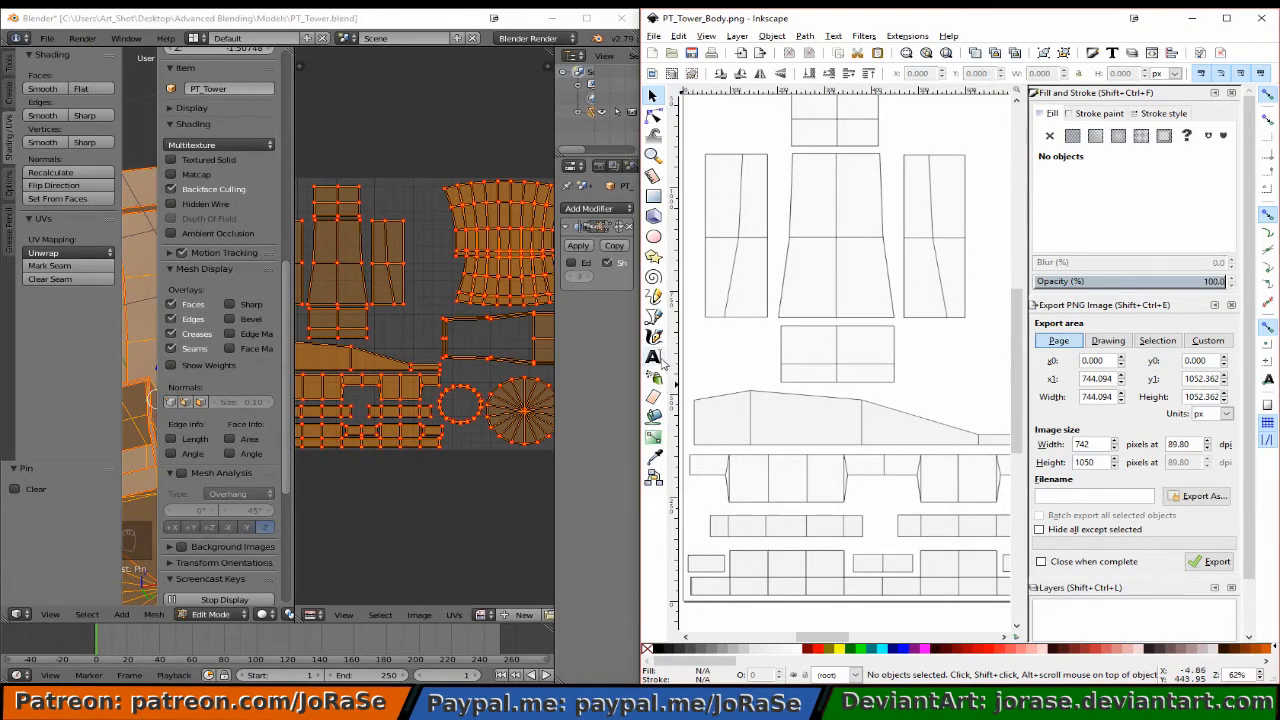
Draw two horizontal Pencil lines about 90 px long and two vertical lines crossing them in the empty area beside the layout.
left_click(655, 297)
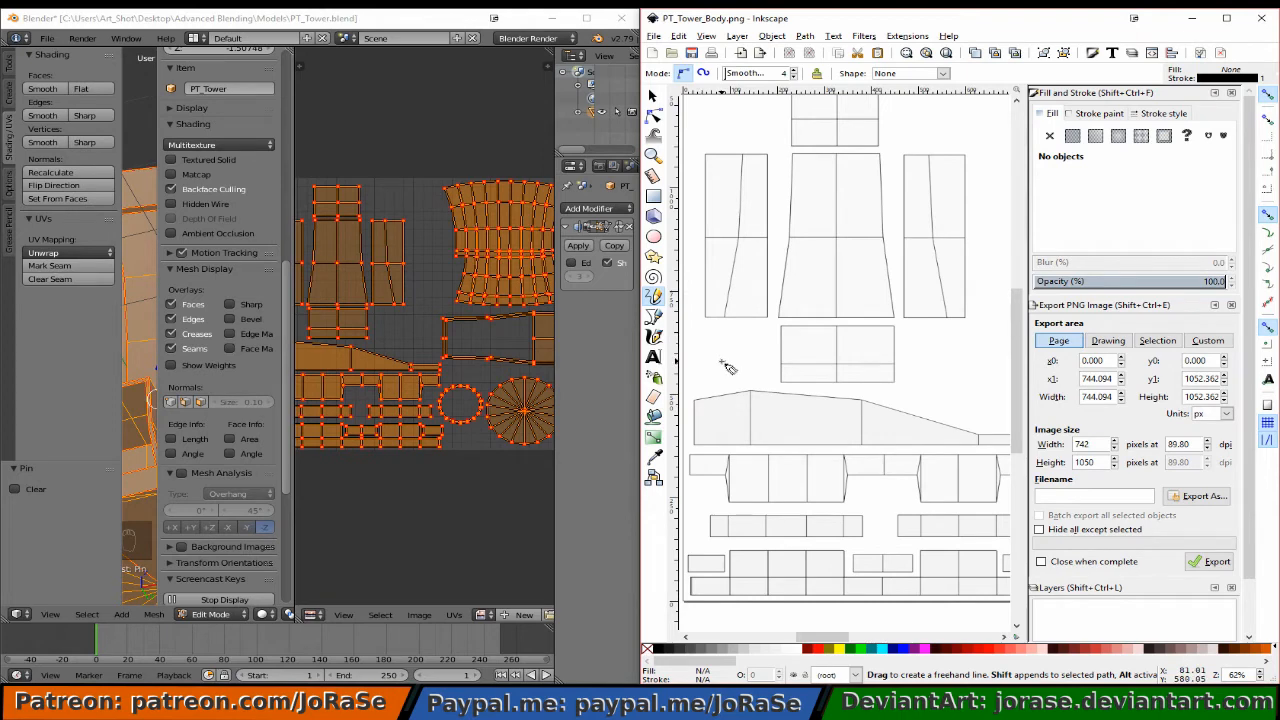
scroll(735, 388, "left", 5, "shift")
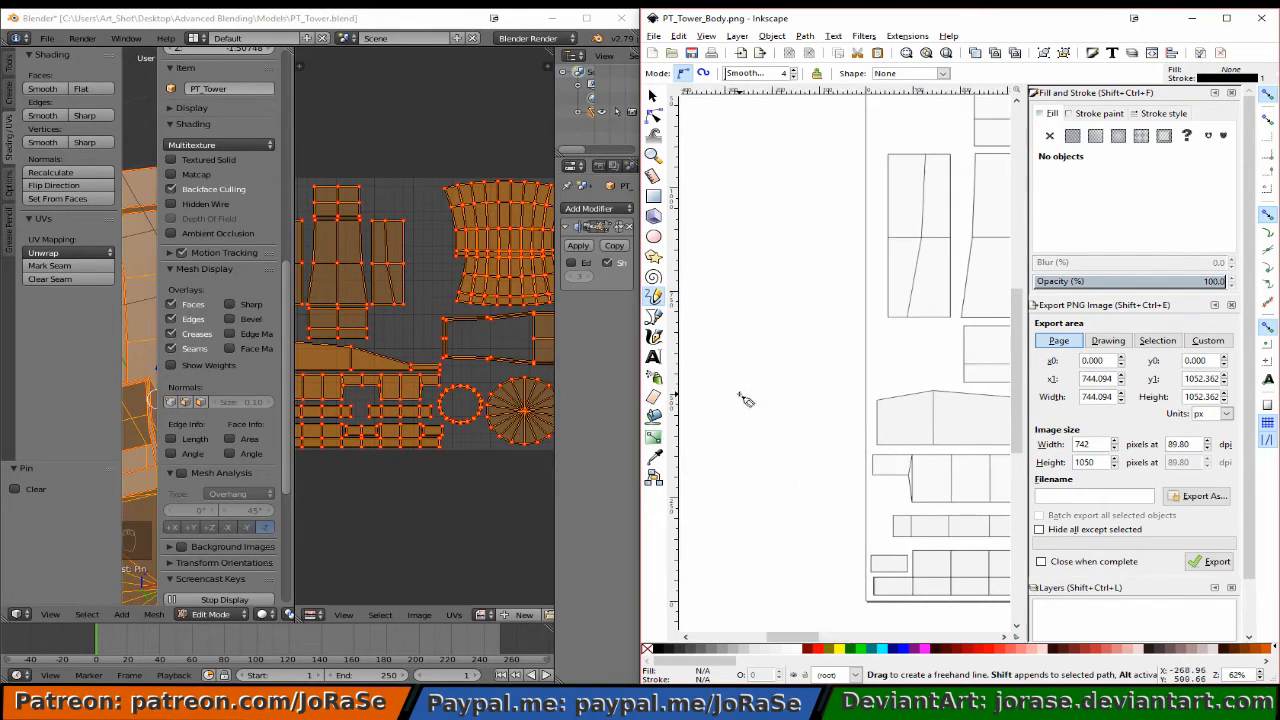
left_click_drag(740, 393, 783, 393)
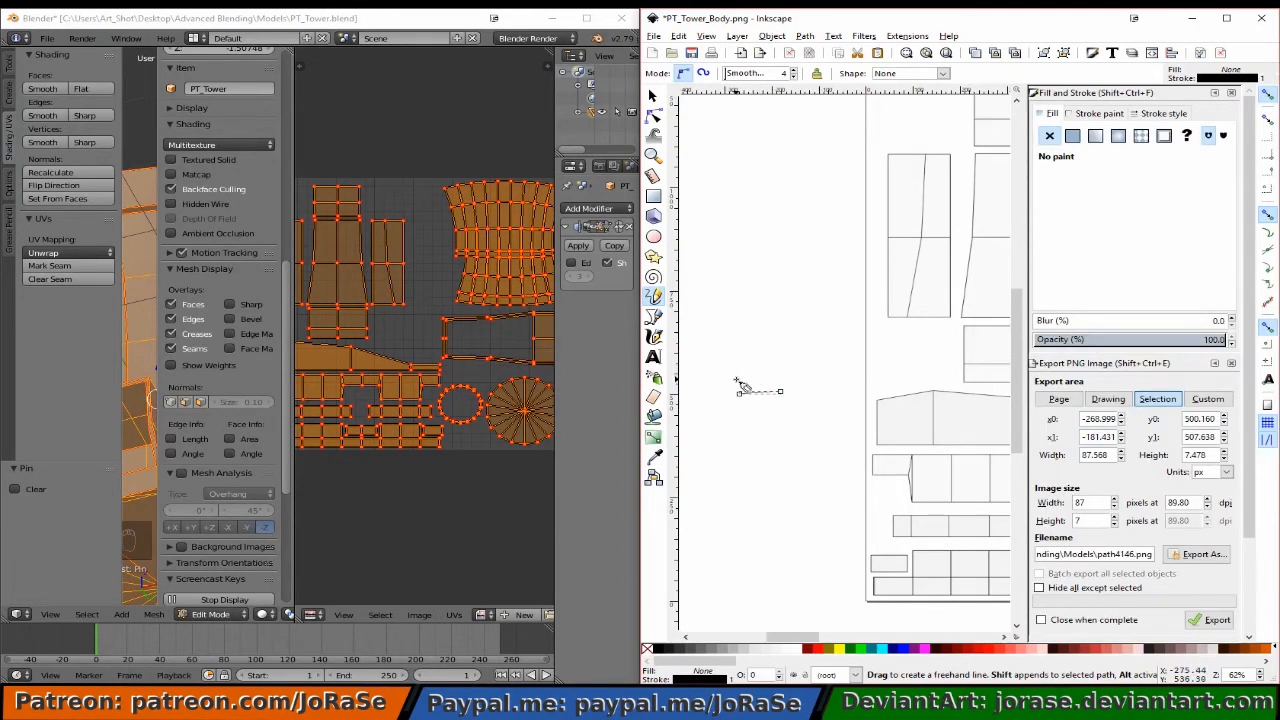
left_click_drag(737, 379, 779, 379)
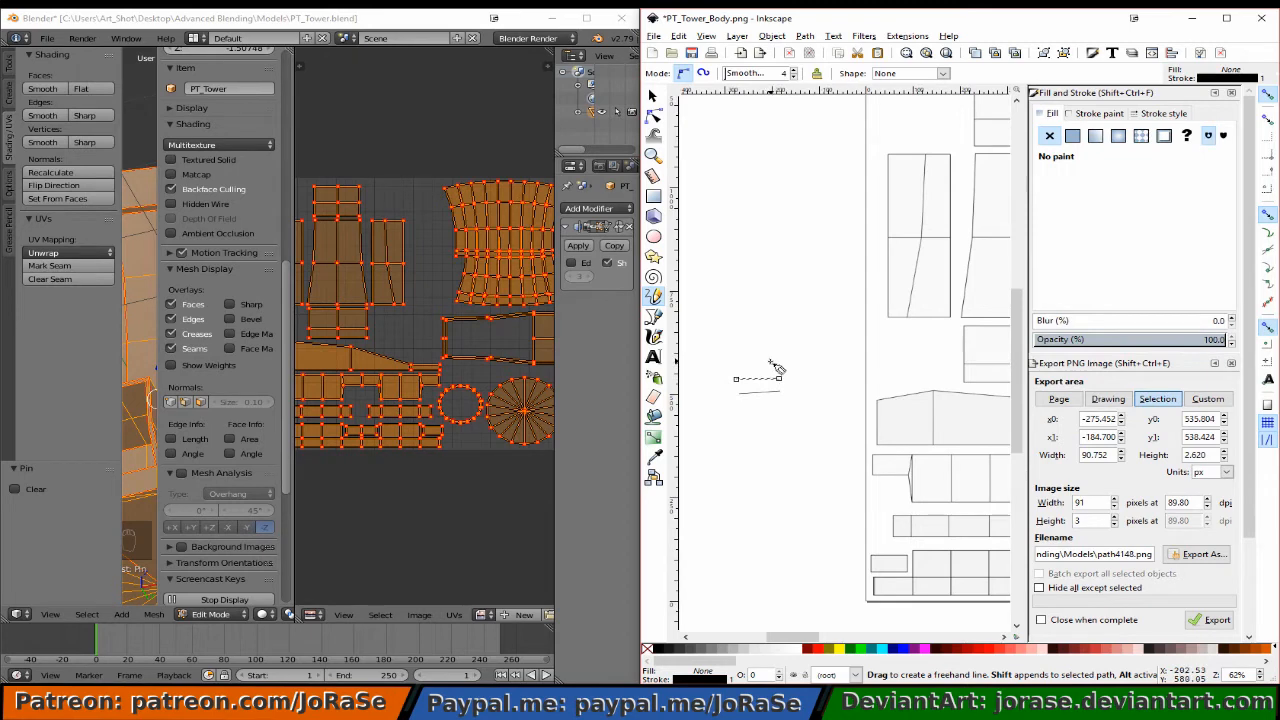
mouse_move(770, 362)
left_mouse_down()
mouse_move(771, 397)
mouse_move(758, 378)
mouse_move(752, 404)
left_mouse_up()
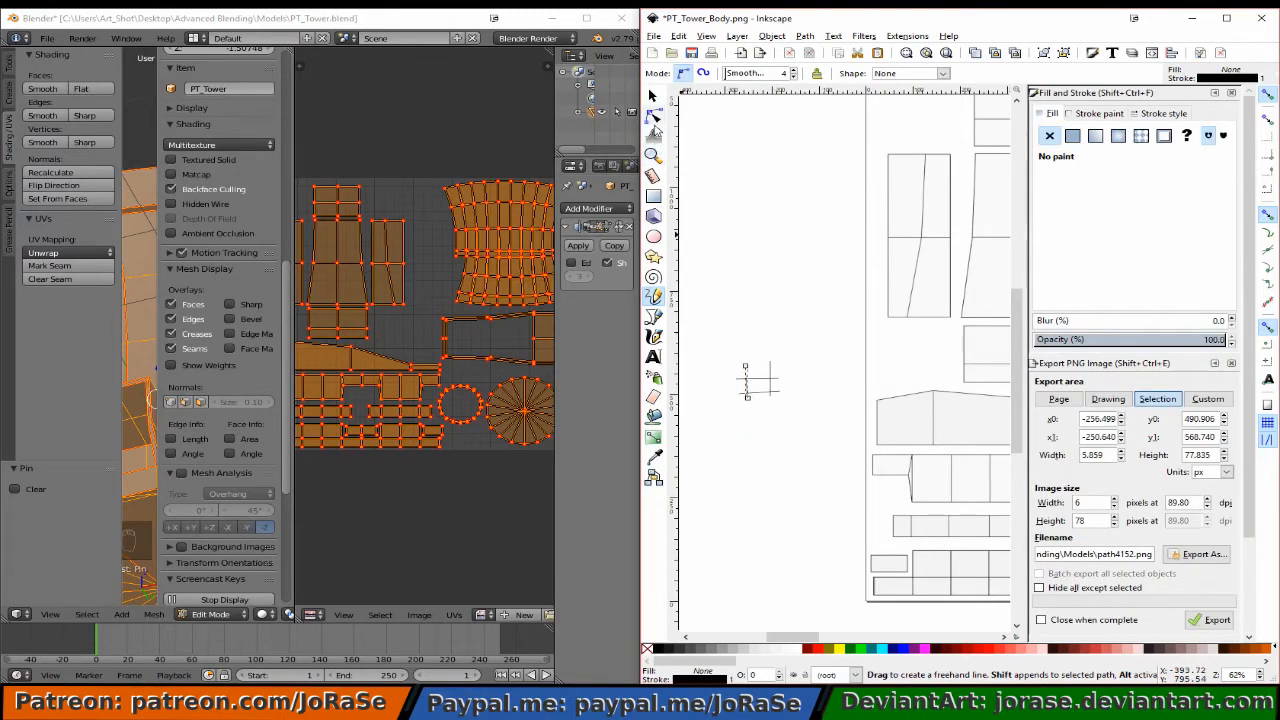
Level the upper end nodes of the two vertical lines and select all four crossing lines.
left_click(653, 117)
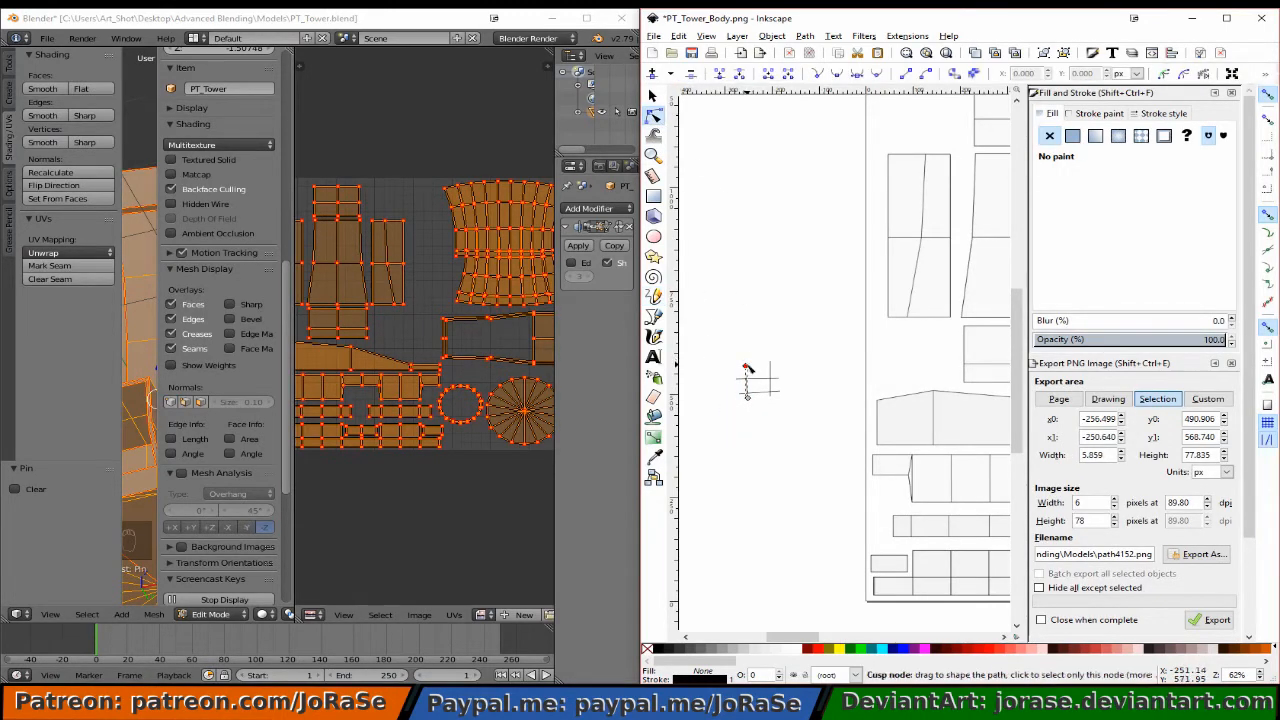
left_click_drag(747, 369, 769, 370)
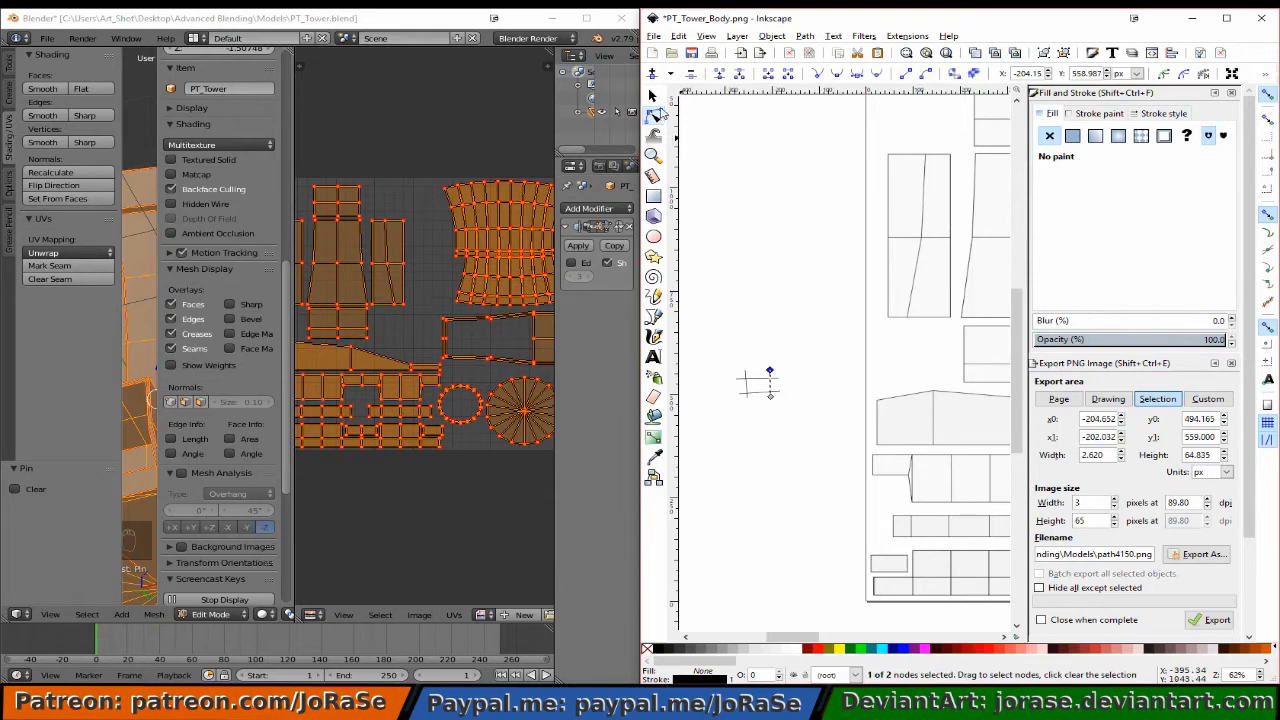
left_click(652, 95)
left_click(814, 380)
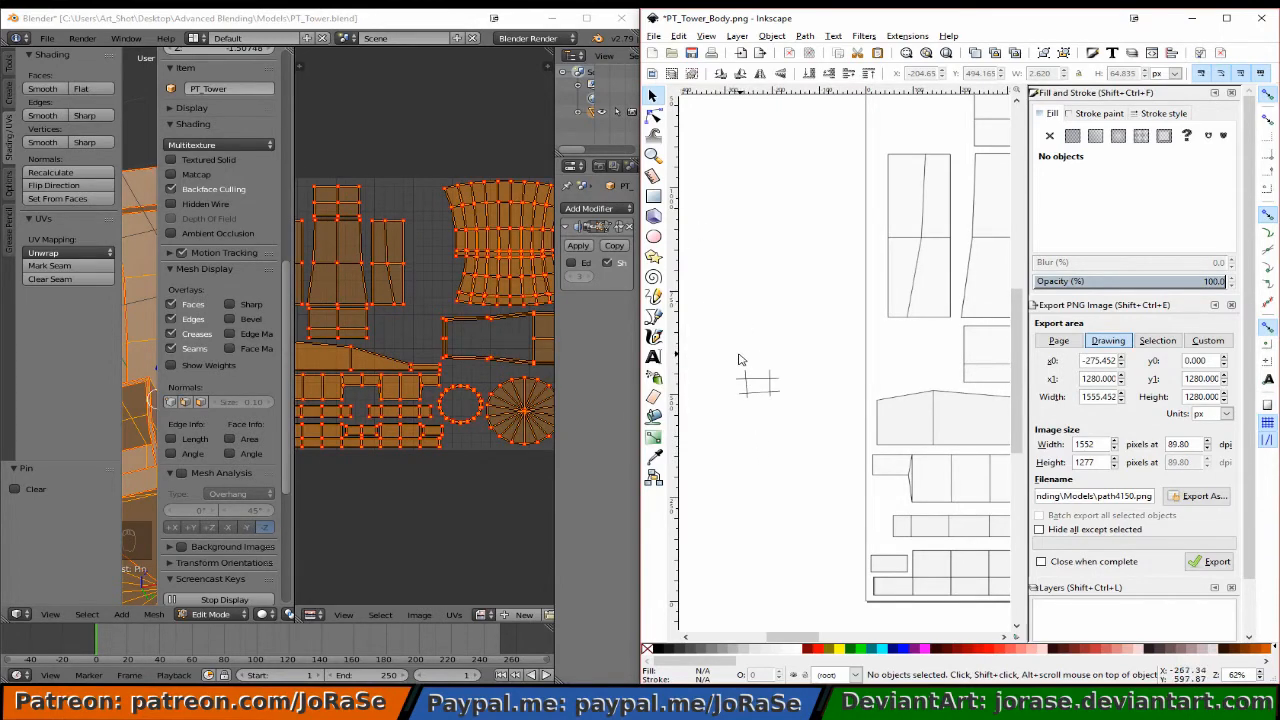
left_click_drag(727, 357, 802, 444)
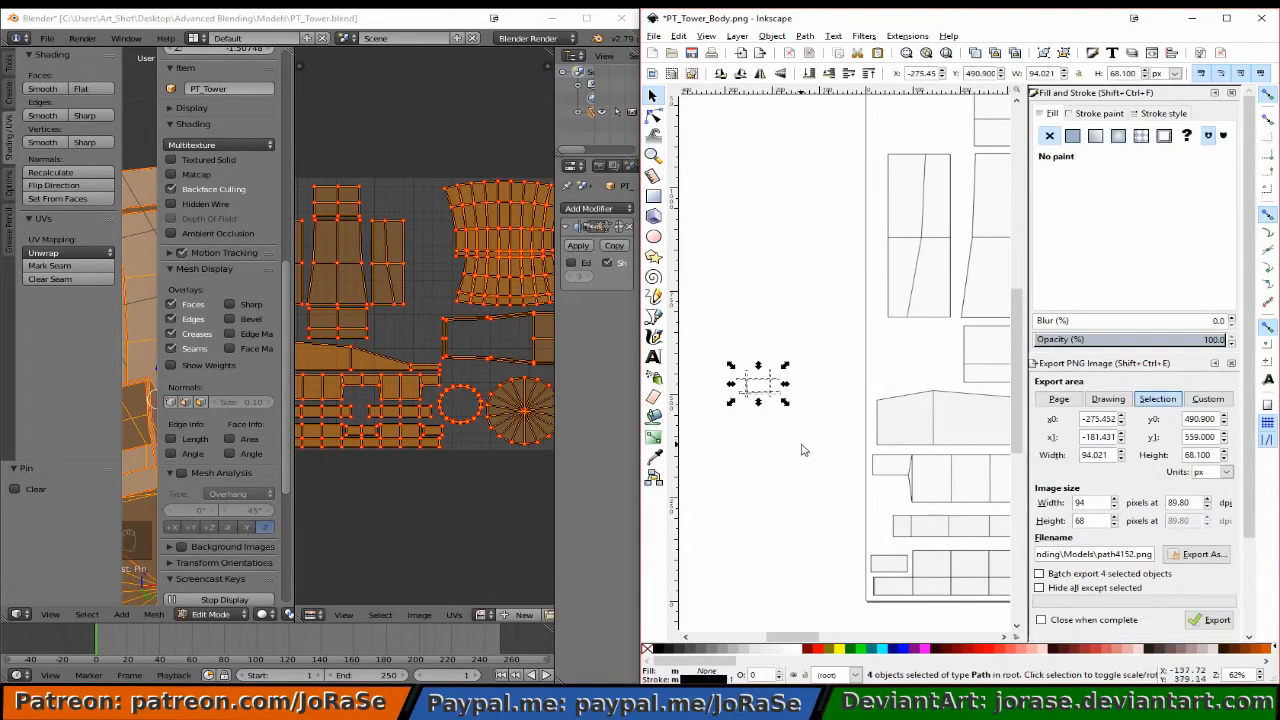
Set the stroke width of the four selected lines to 3 px and group them.
left_click(772, 36)
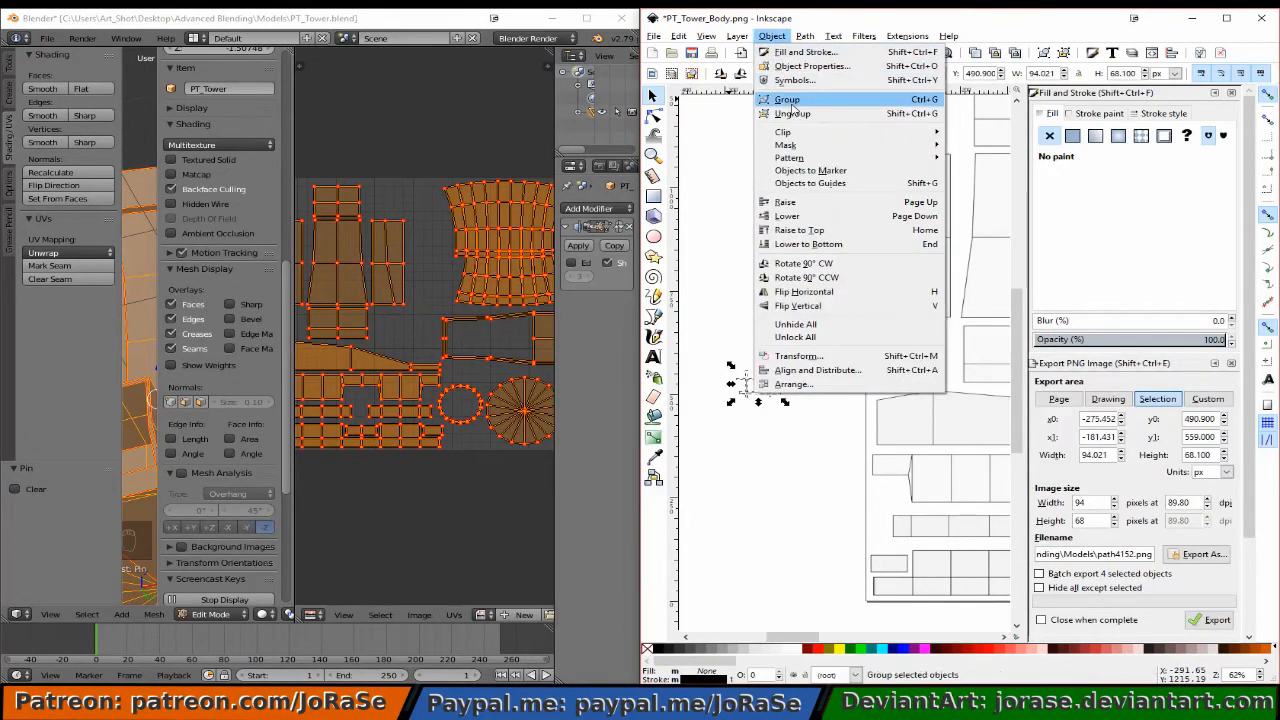
left_click(1149, 117)
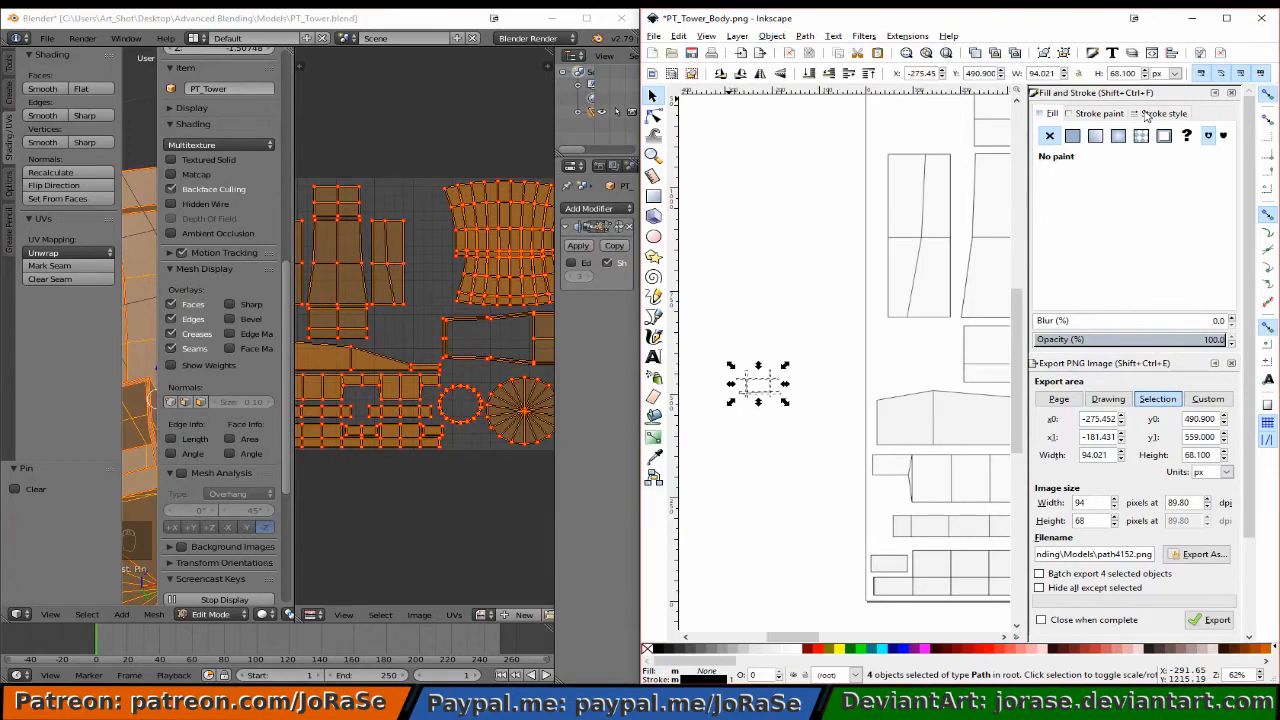
left_click(1149, 117)
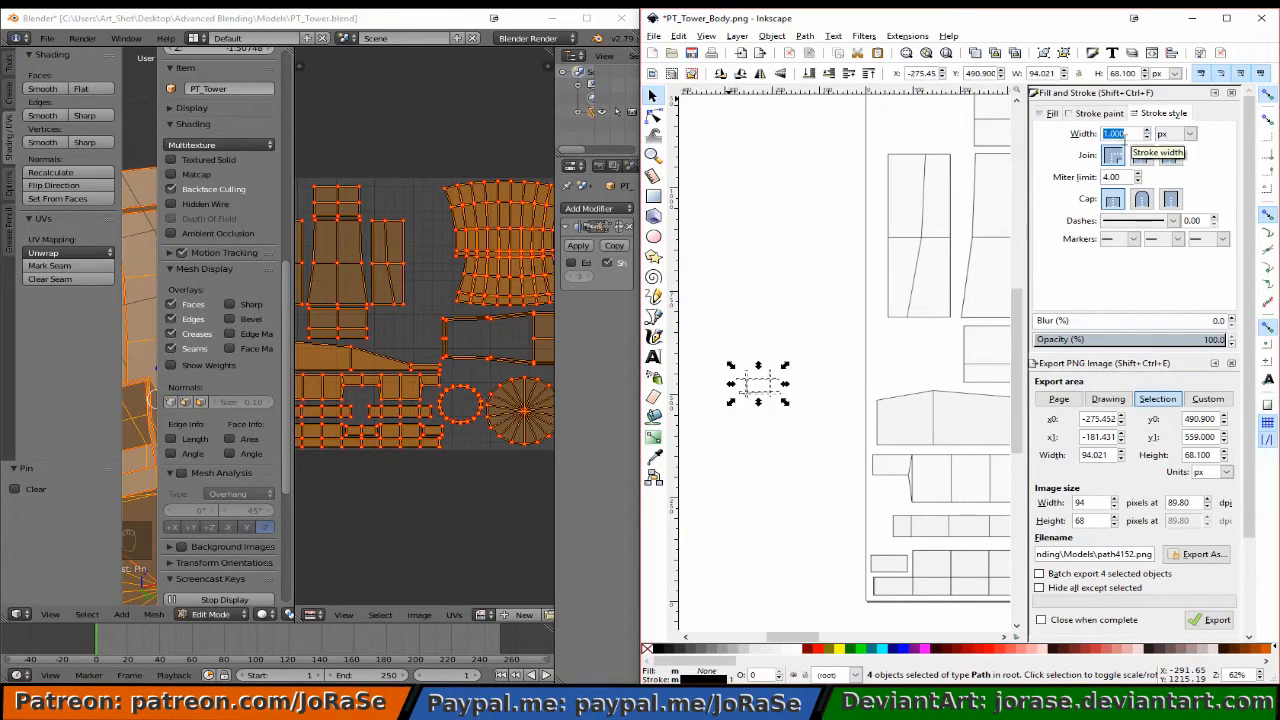
type("3")
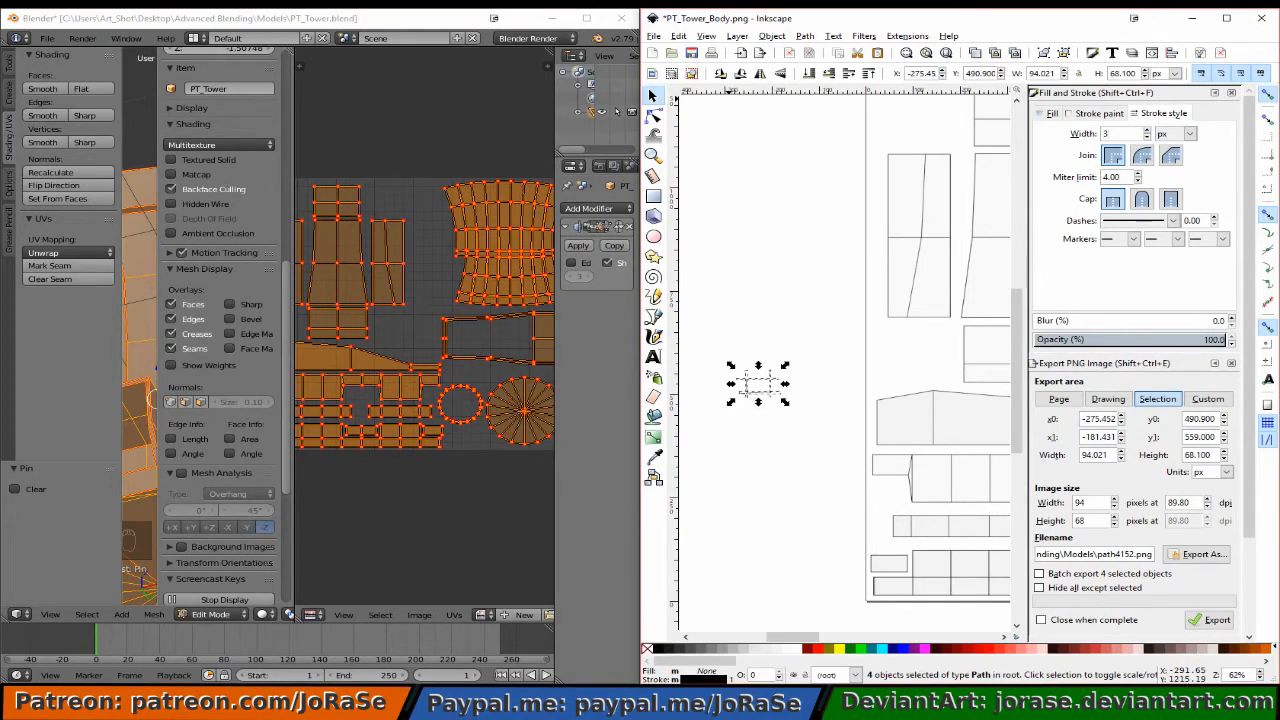
key("Return")
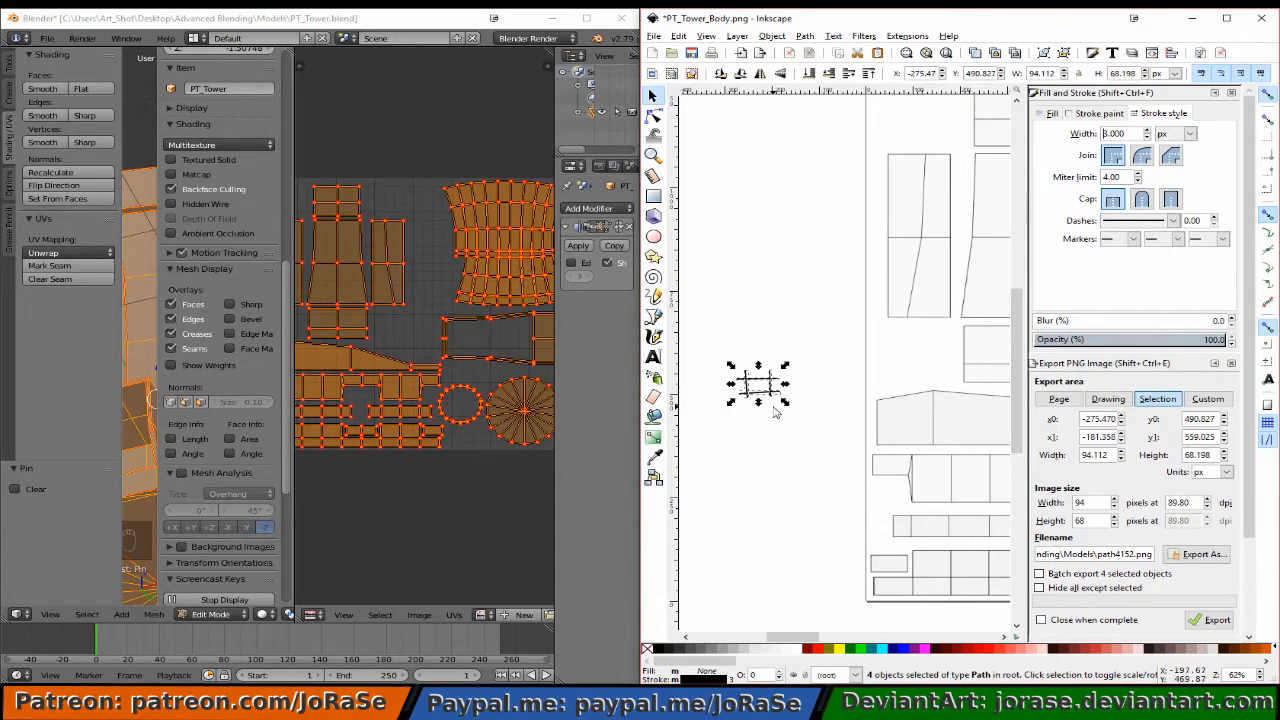
left_click(772, 37)
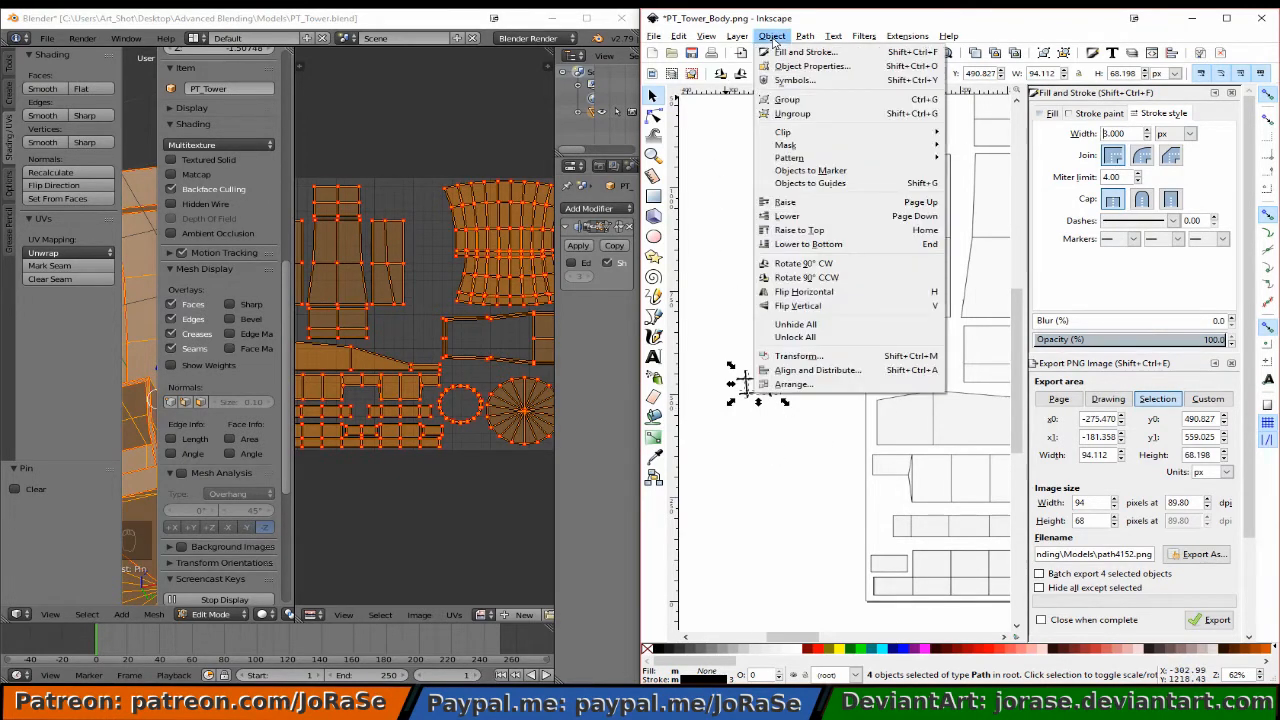
left_click(789, 100)
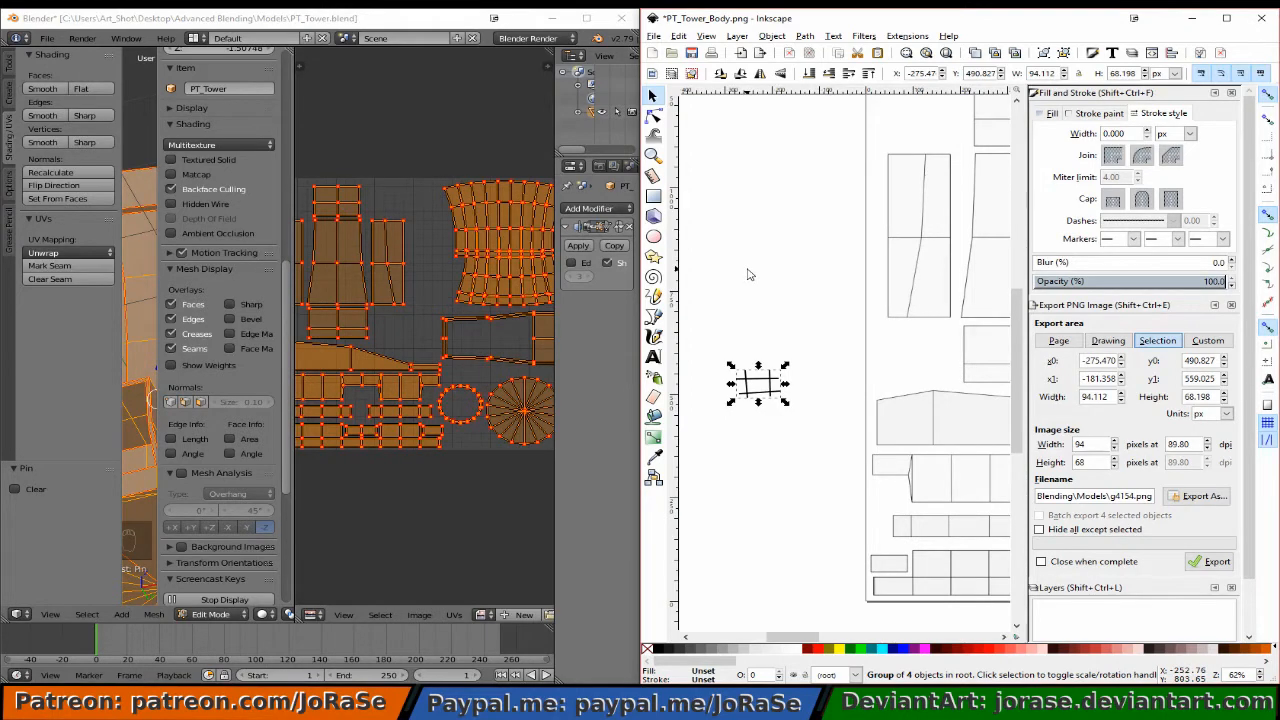
Duplicate the line group and nudge the copy 88 px right and 4 px up so it continues the row.
key("ctrl+d")
key("Up")
key("Up")
key("Right")
key("Right")
key("Right")
key("Right")
key("Right")
key("Right")
key("Right")
key("Right")
key("Right")
key("Right")
key("Right")
key("Right")
key("Right")
key("Right")
key("Right")
key("Right")
key("Right")
key("Right")
key("Right")
key("Right")
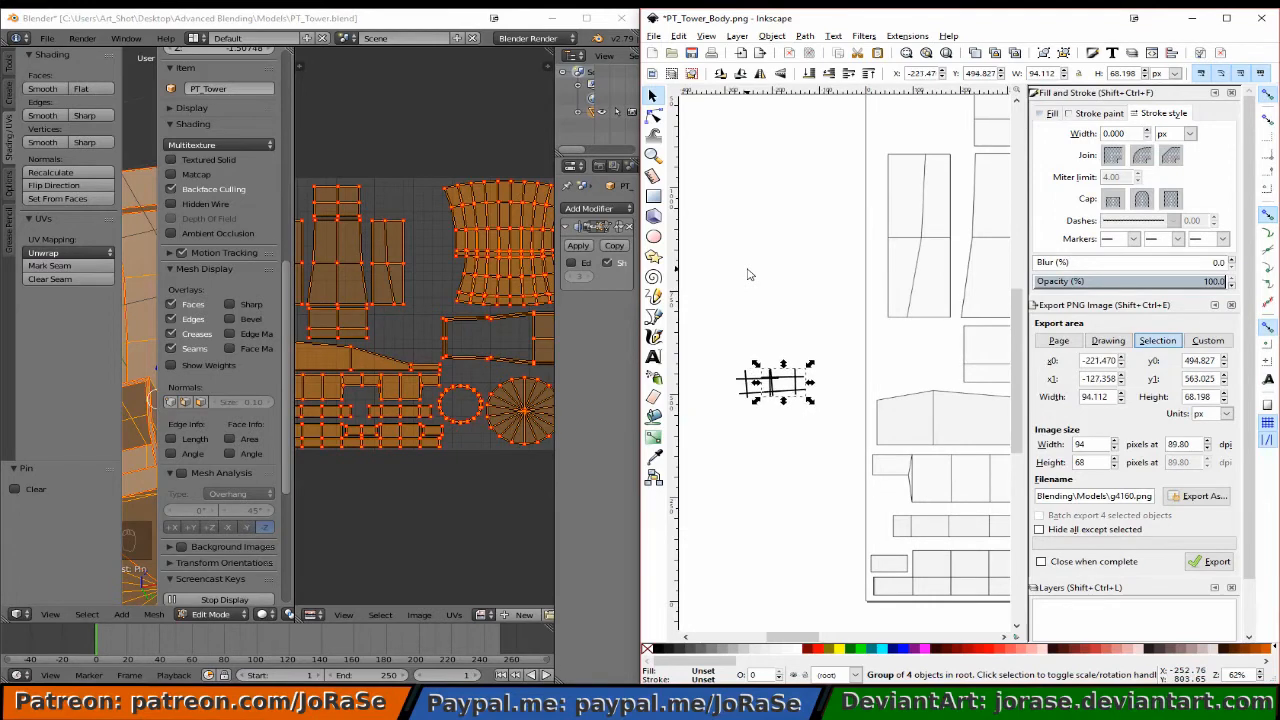
key("Right")
key("Down")
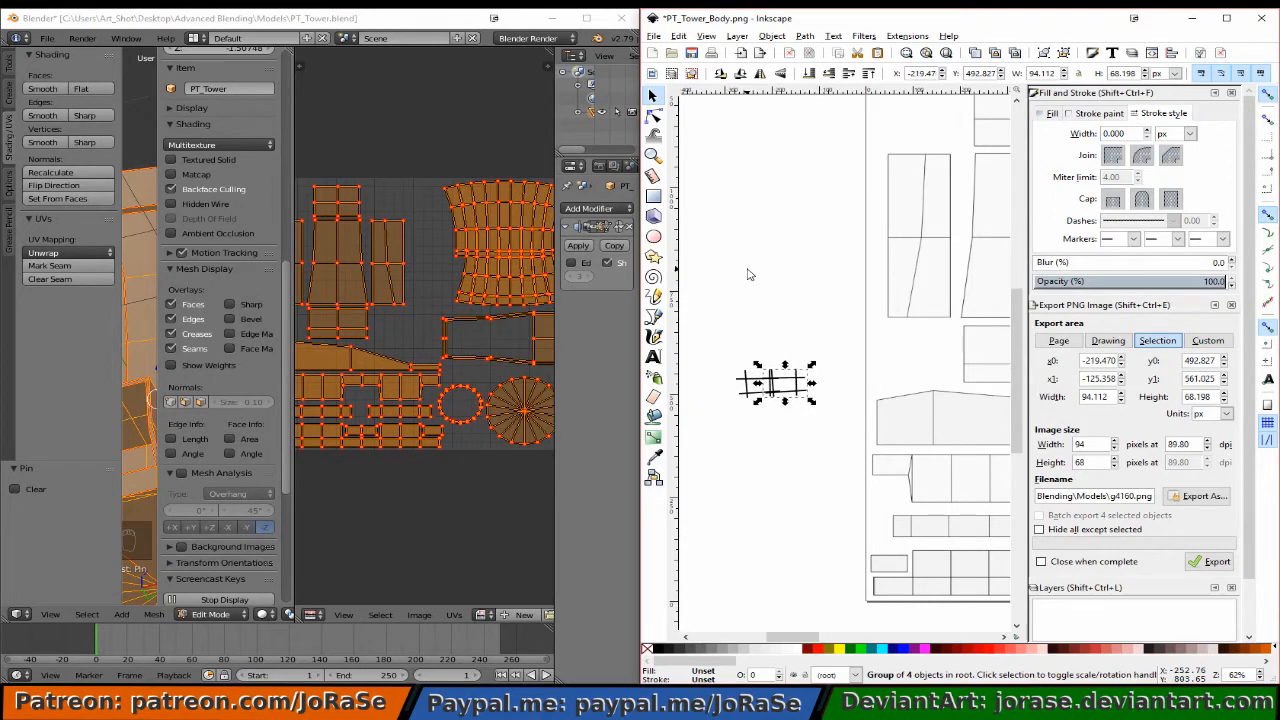
key("Right")
key("Right")
key("Right")
key("Right")
key("Right")
key("Right")
key("Right")
key("Right")
key("Right")
key("Right")
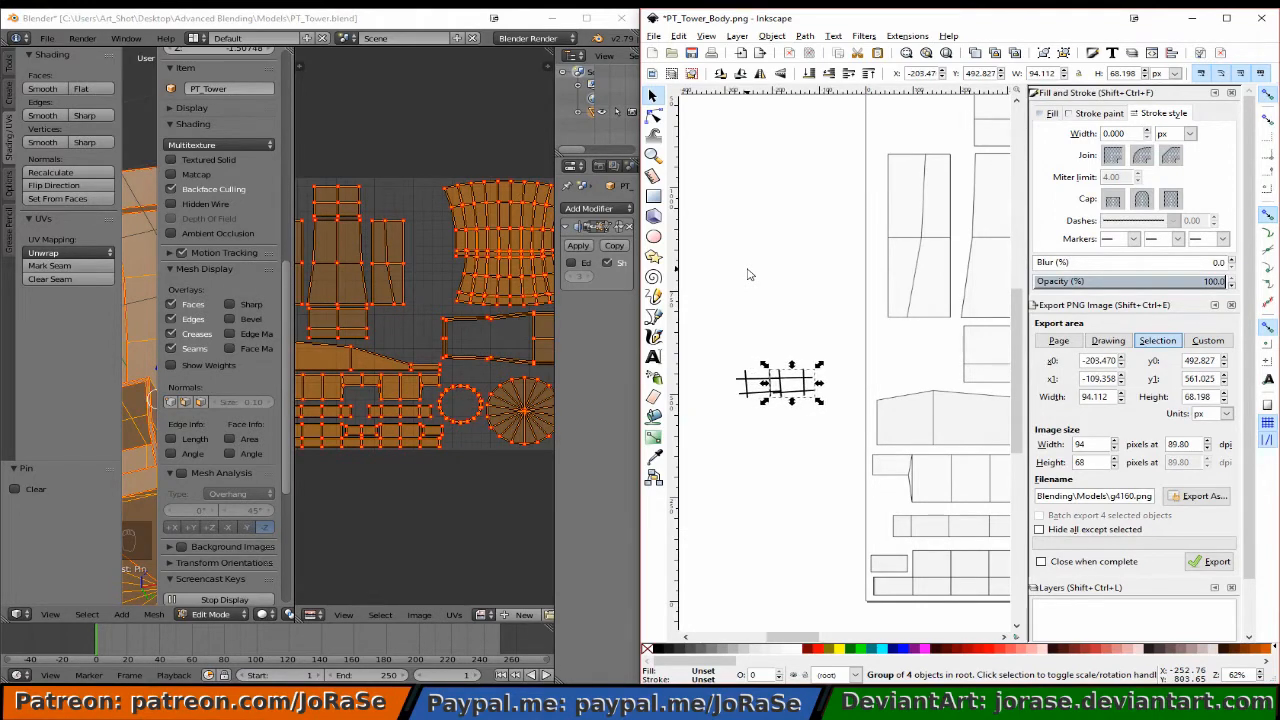
key("Right")
key("Right")
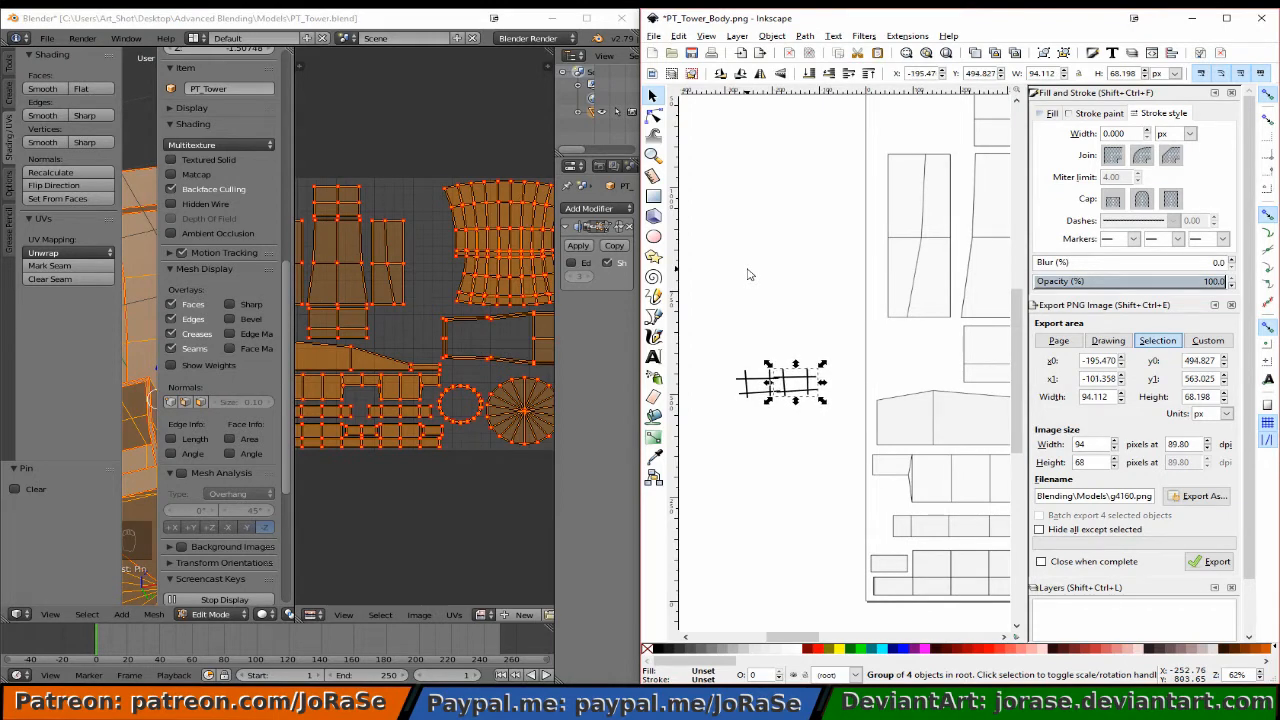
key("Right")
key("Right")
key("Right")
key("Right")
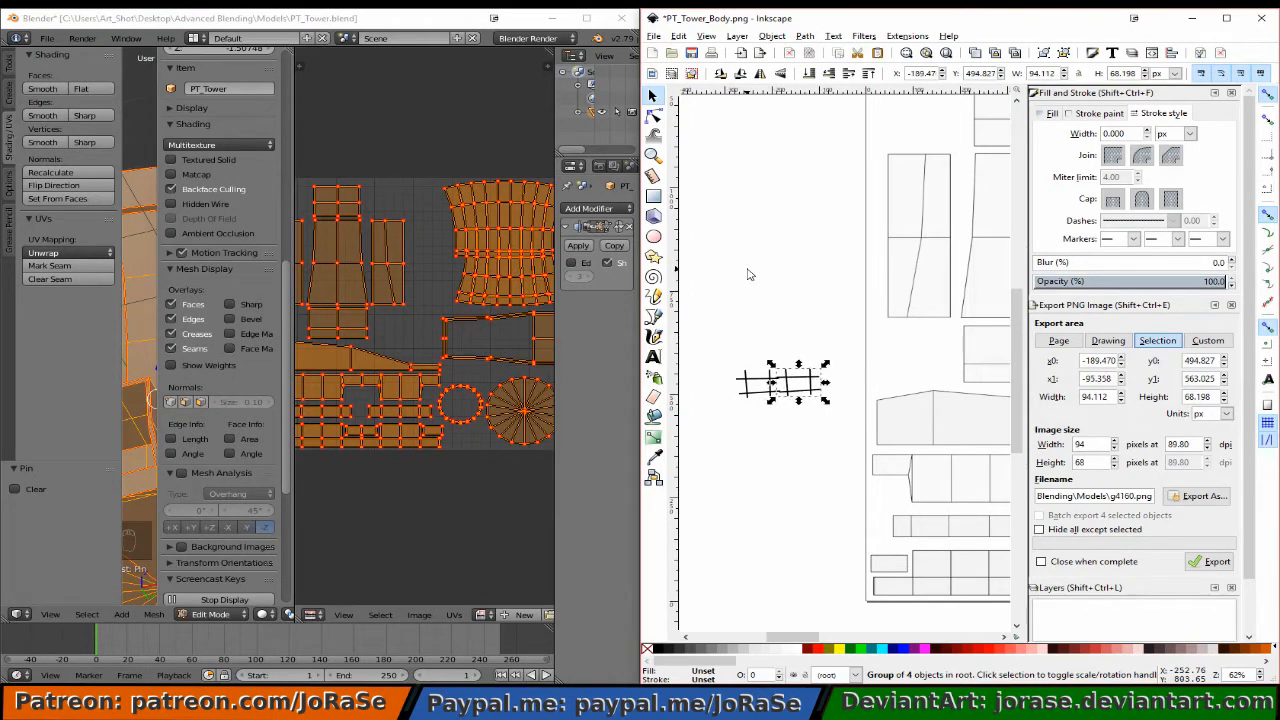
key("Escape")
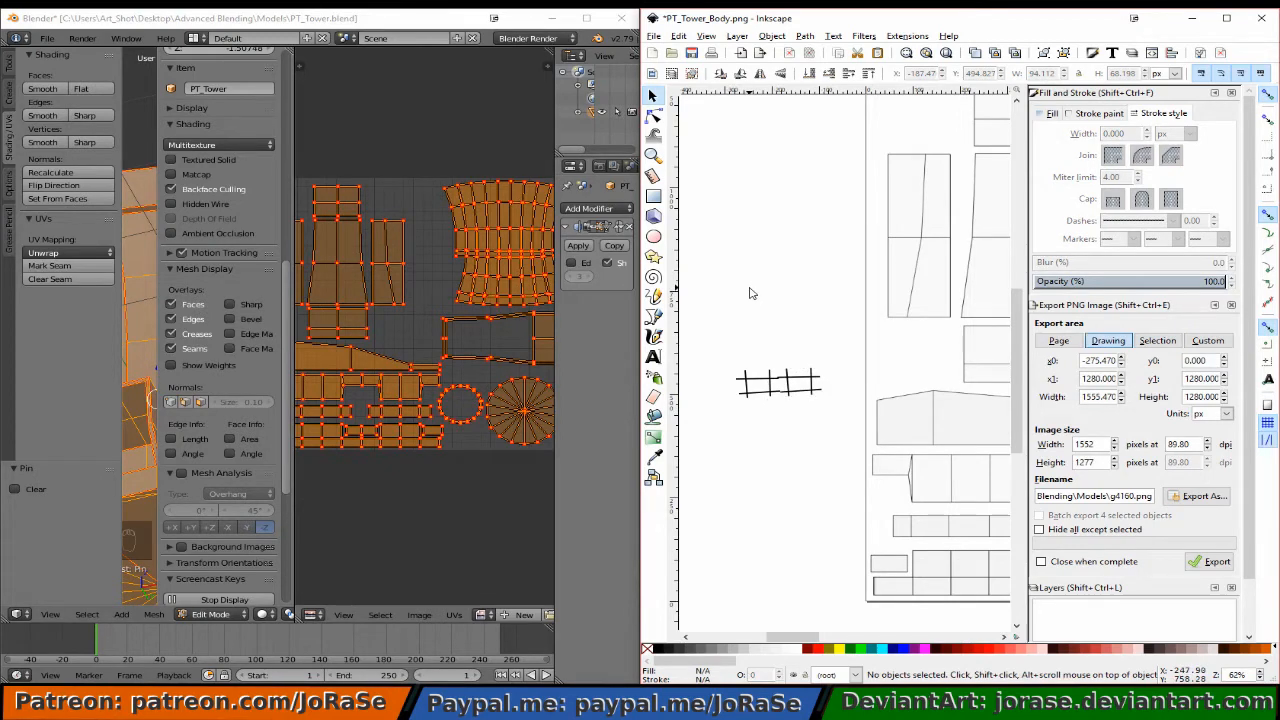
Move the right end nodes of the original group's two horizontal lines to meet the horizontal lines of the copy.
left_click(776, 384)
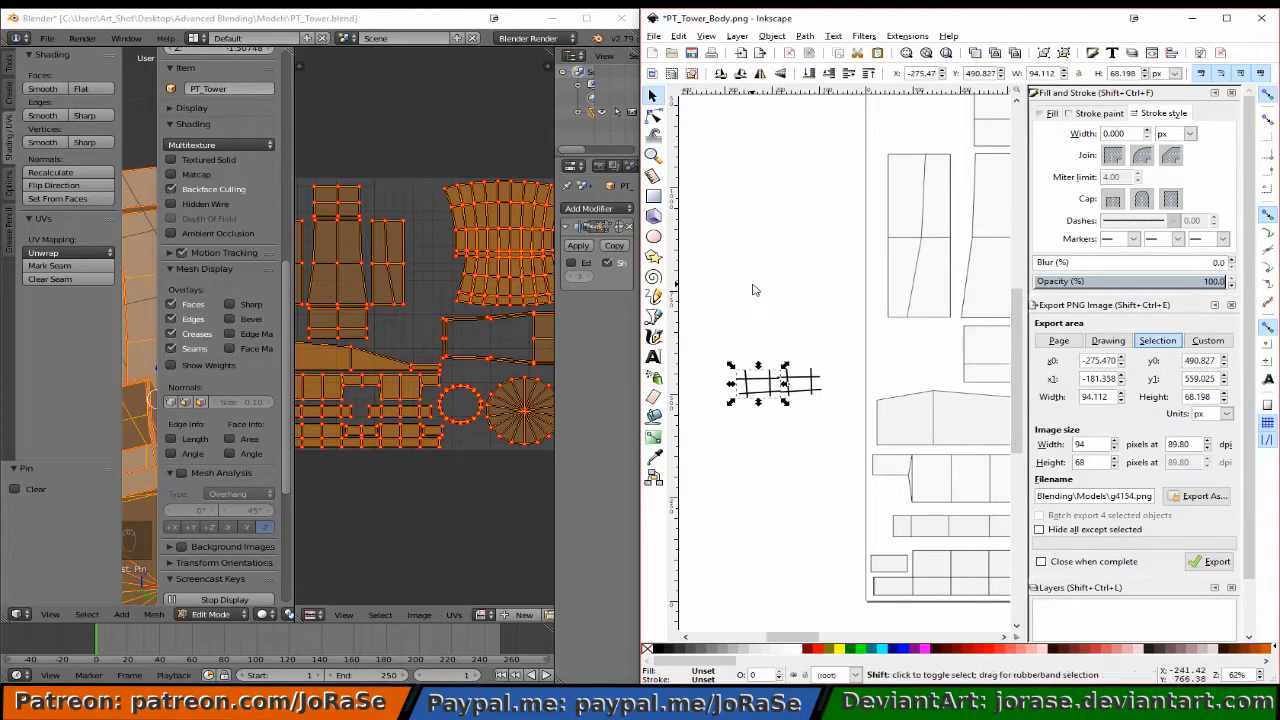
scroll(752, 290, "up", 3, "ctrl")
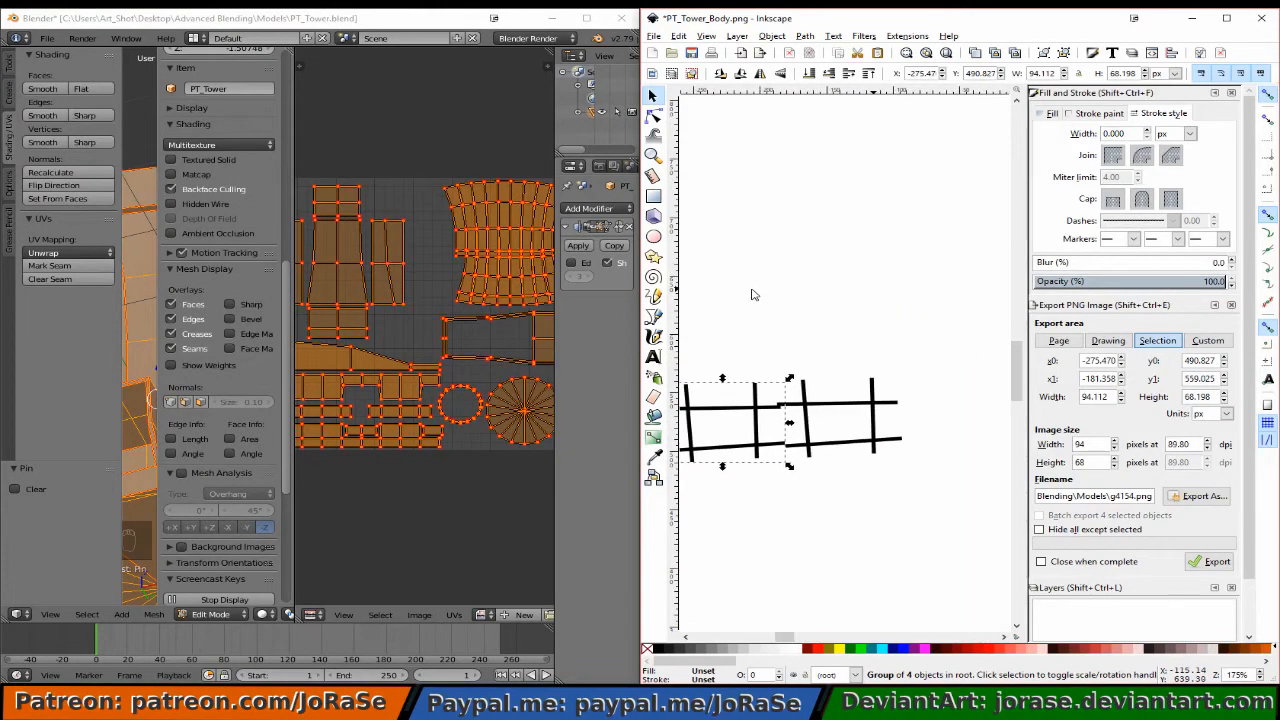
scroll(752, 293, "left", 2, "shift")
left_click(653, 115)
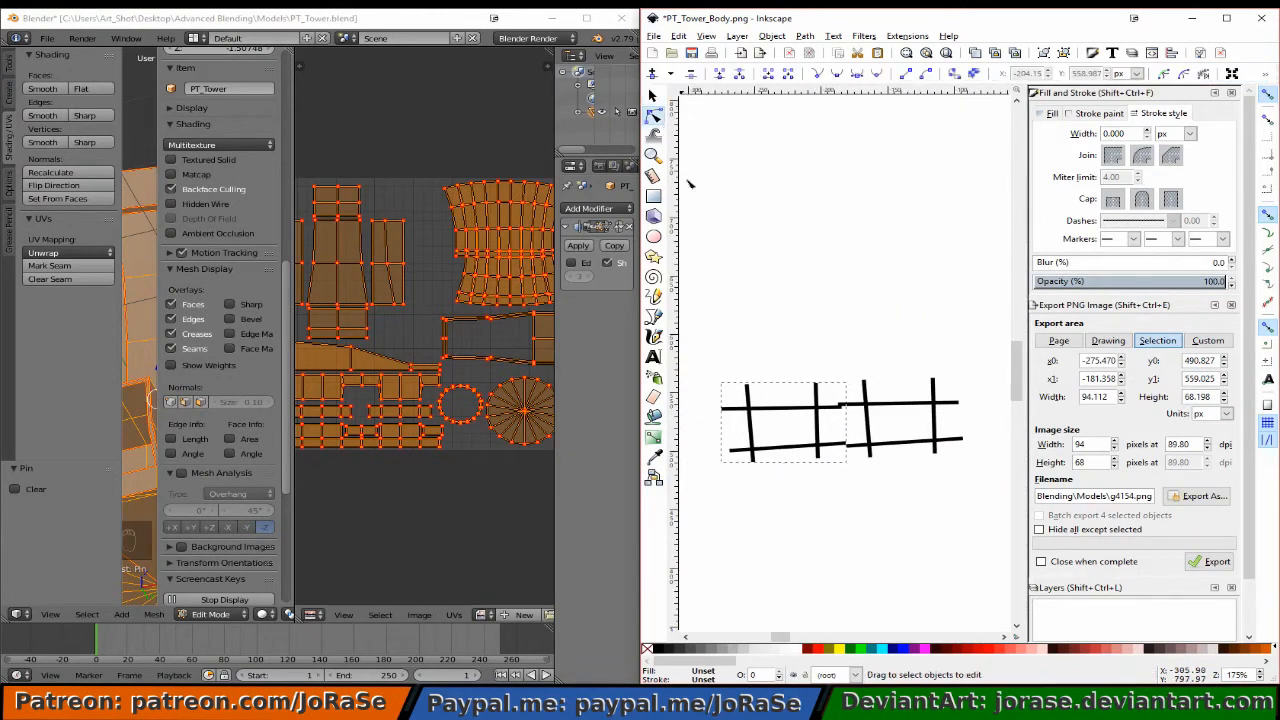
left_click(830, 409)
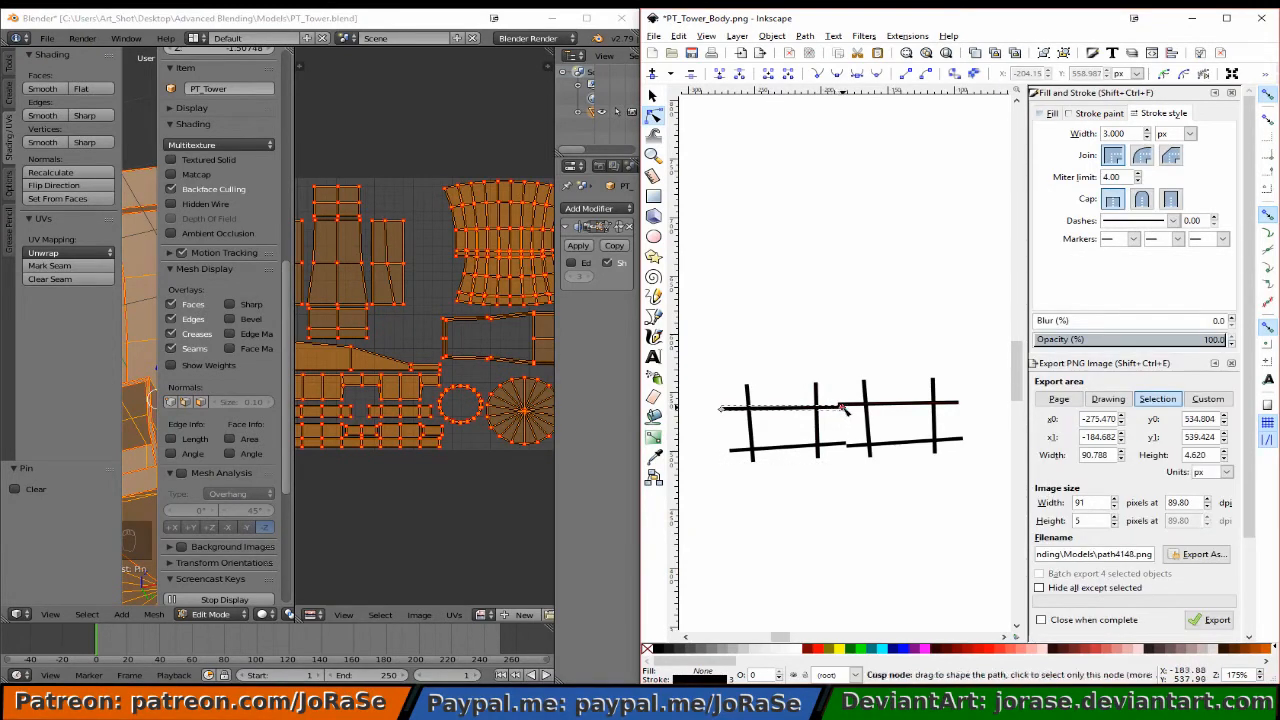
left_click_drag(843, 408, 849, 444)
left_click(830, 444)
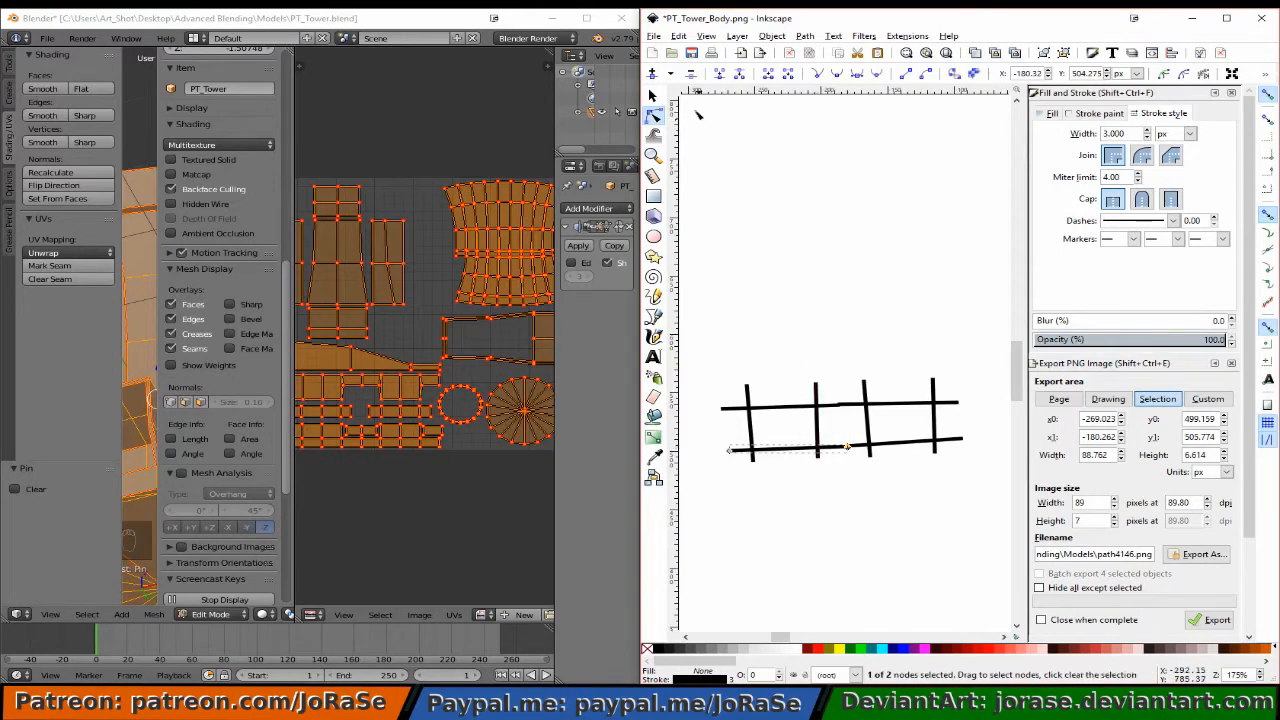
left_click(653, 95)
left_click(800, 251)
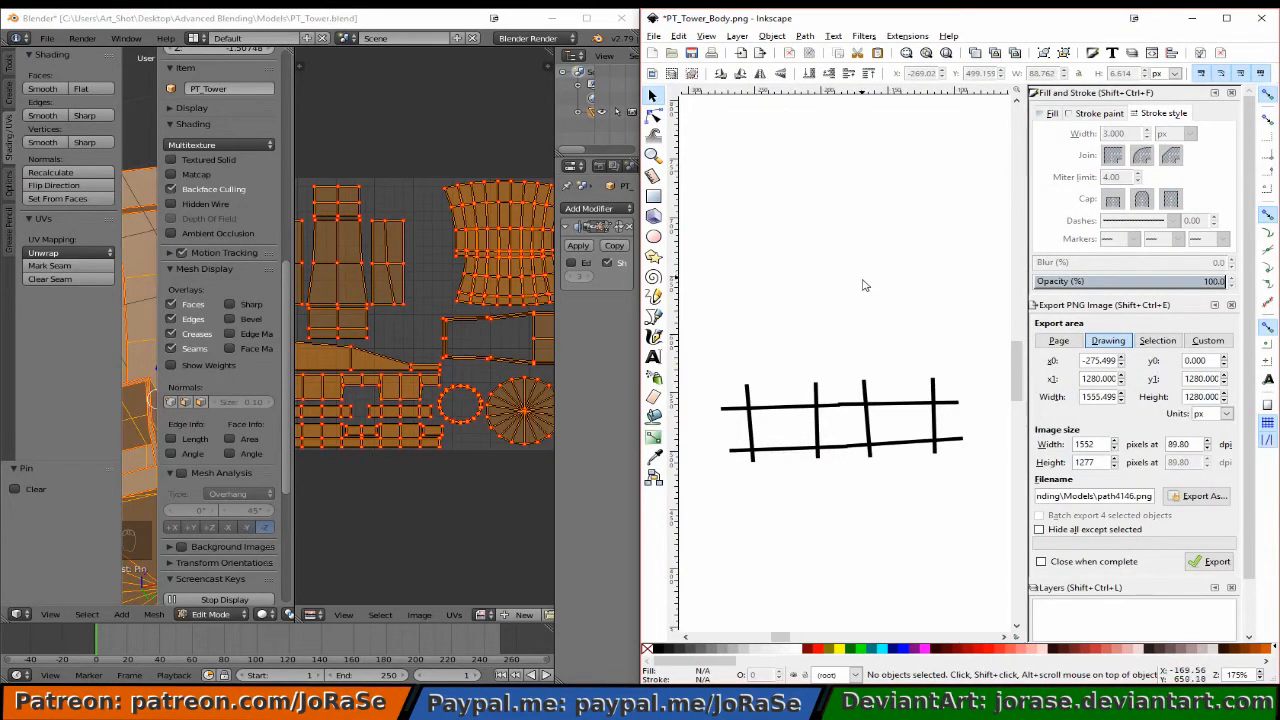
Duplicate both line groups and nudge the copies 60 px down and 48 px right as an offset second row.
left_click_drag(708, 340, 985, 522)
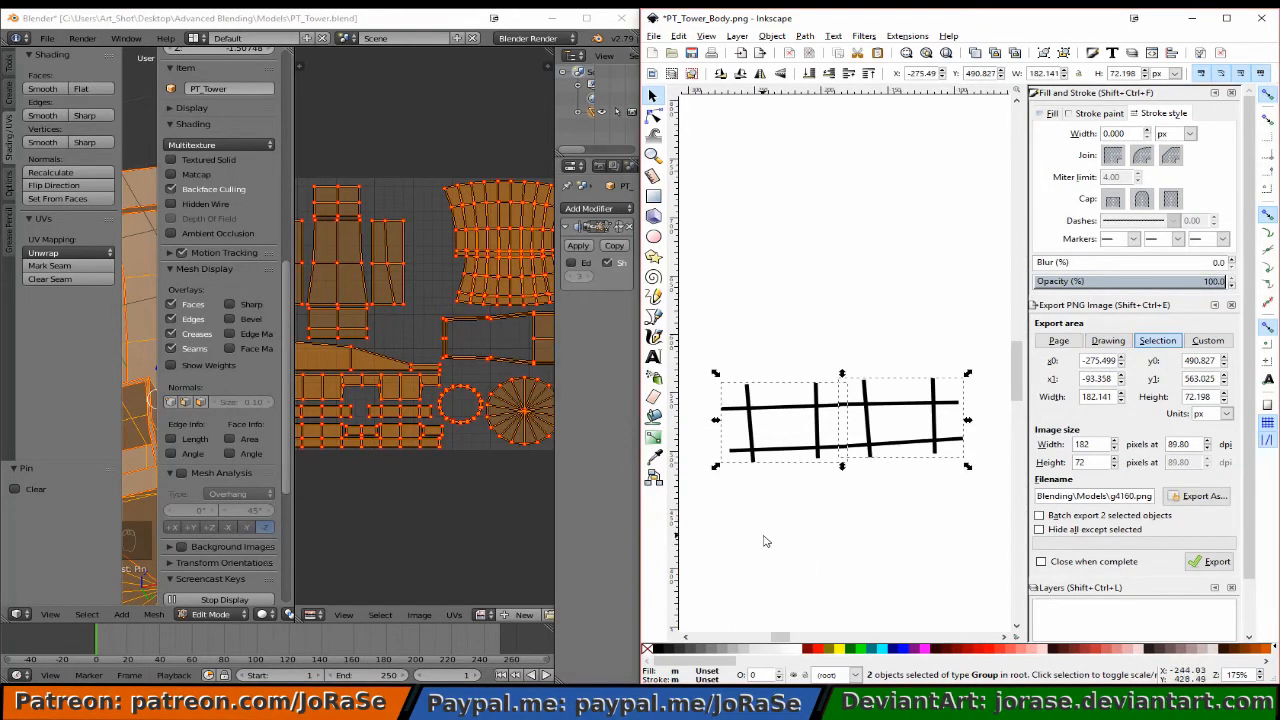
key("ctrl")
key("ctrl+d")
key("Down")
key("Down")
key("Down")
key("Down")
key("Down")
key("Down")
key("Down")
key("Down")
key("Down")
key("Down")
key("Down")
key("Down")
key("Down")
key("Down")
key("Down")
key("Down")
key("Down")
key("Down")
key("Down")
key("Down")
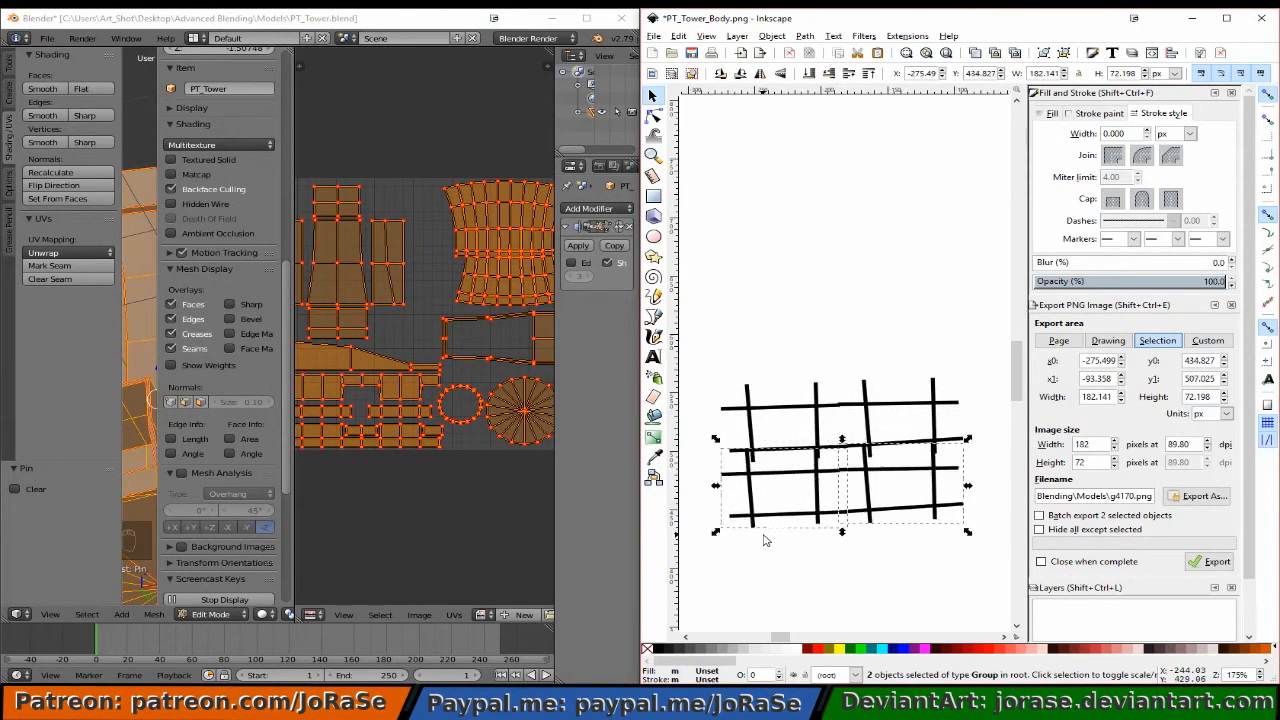
key("Up")
key("Up")
key("Up")
key("Right")
key("Right")
key("Right")
key("Right")
key("Right")
key("Right")
key("Right")
key("Right")
key("Right")
key("Right")
key("Right")
key("Right")
key("Right")
key("Right")
key("Right")
key("Right")
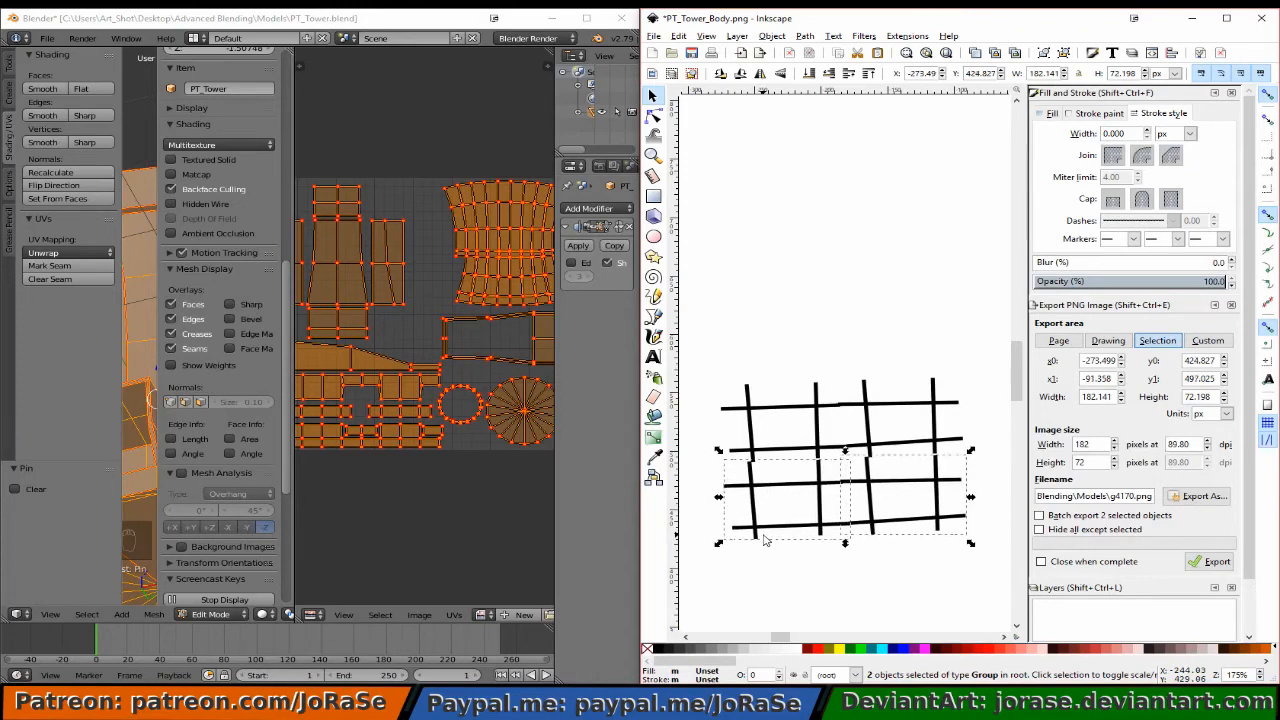
key("Right")
key("Right")
key("Right")
key("Right")
key("Right")
key("Right")
key("Right")
key("Right")
key("Right")
key("Right")
key("Right")
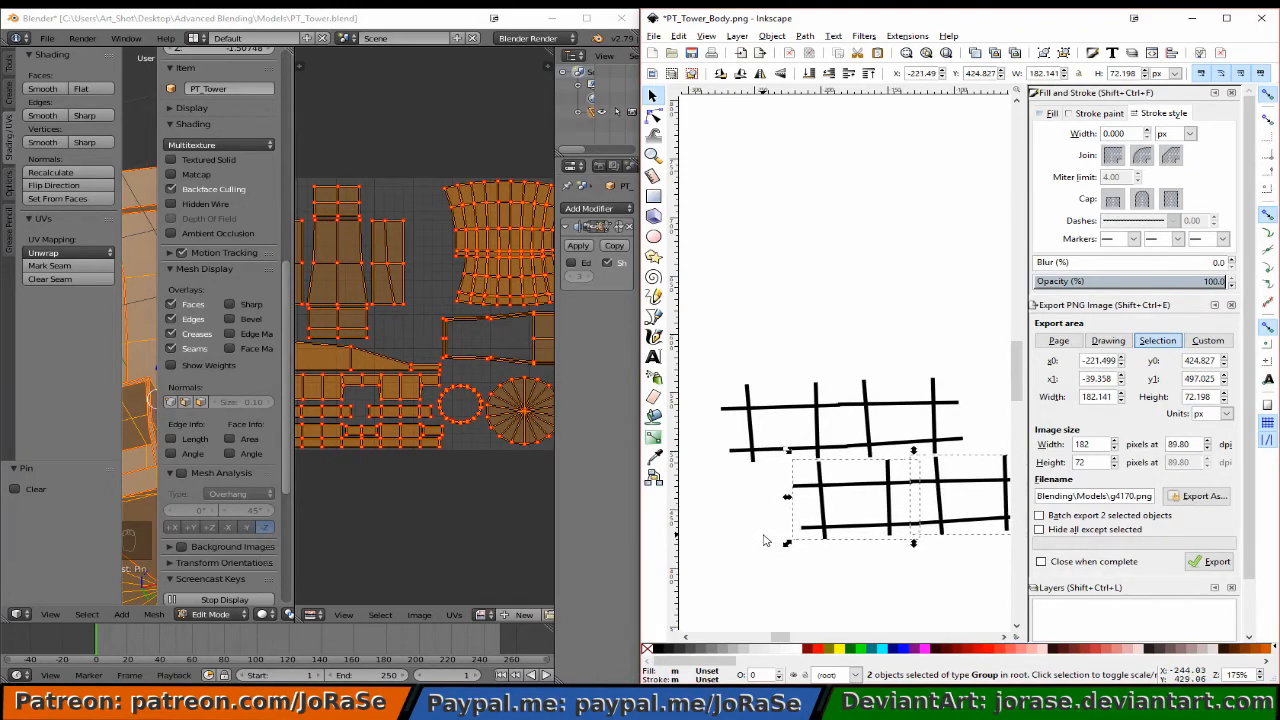
key("Up")
key("Up")
key("Up")
key("Left")
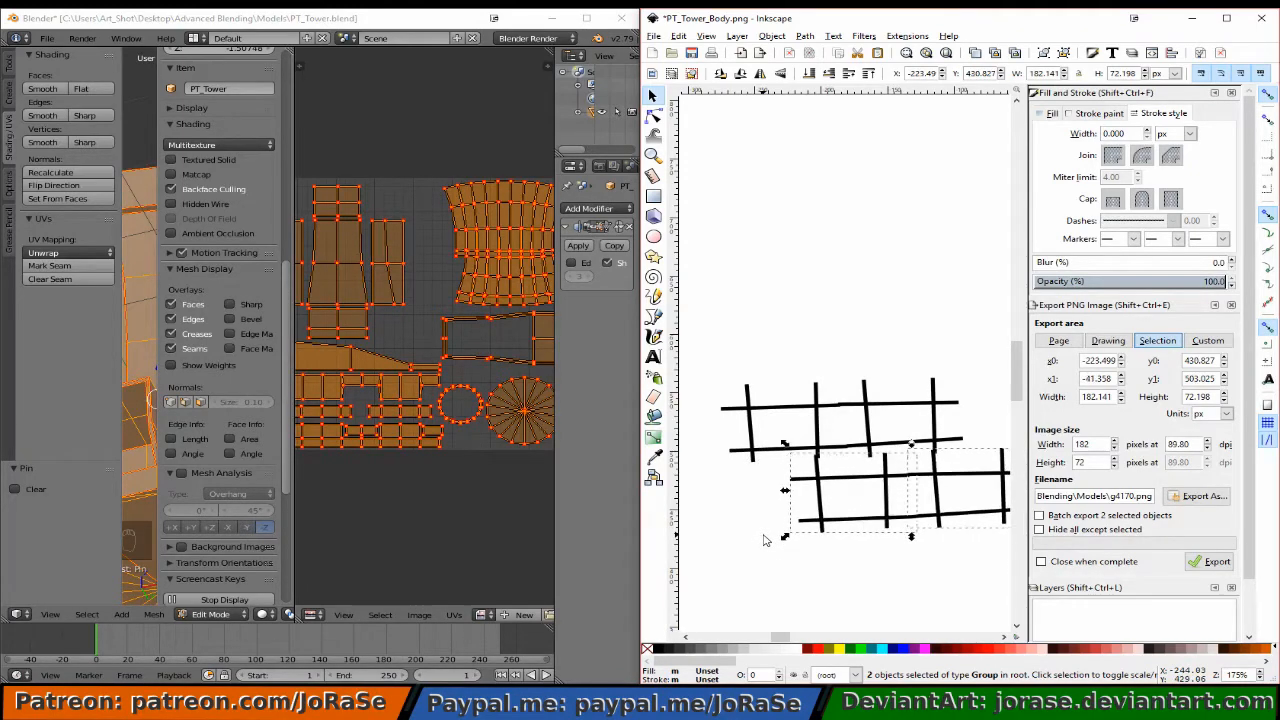
key("Left")
key("Left")
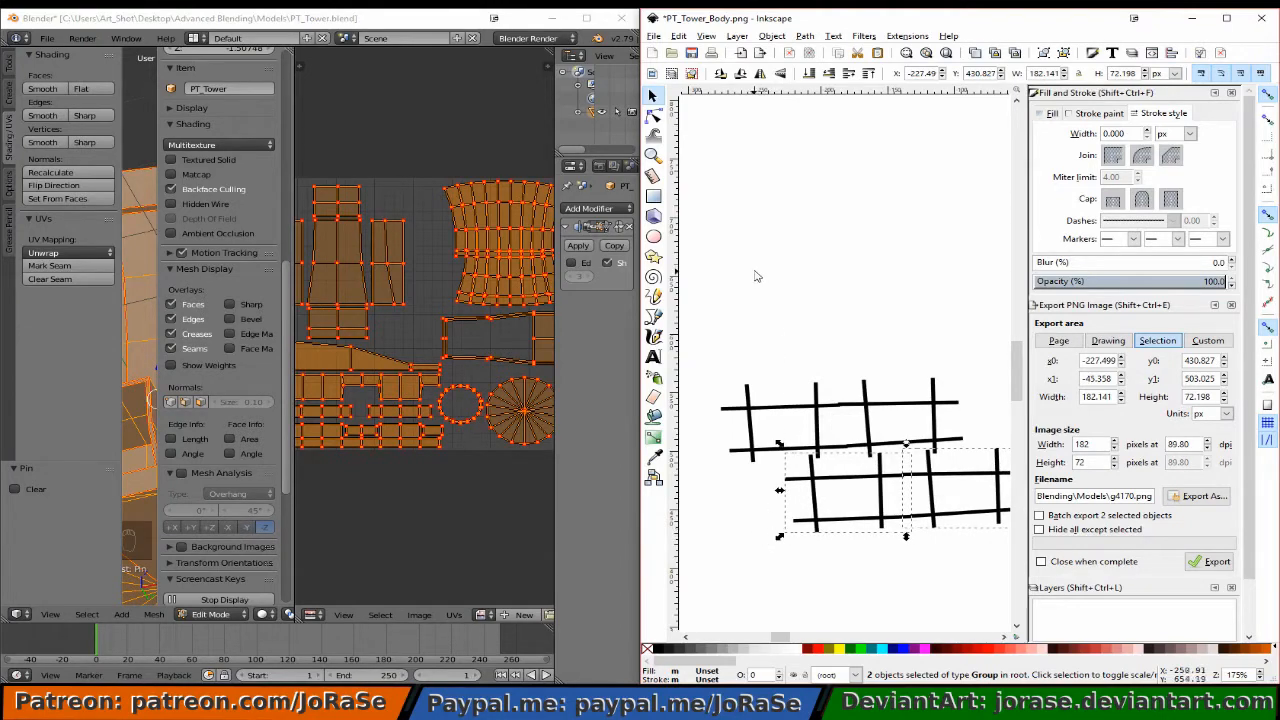
Move the upper end nodes of the second row's first three vertical lines onto the vertical lines above, then clear the selection.
left_click(653, 115)
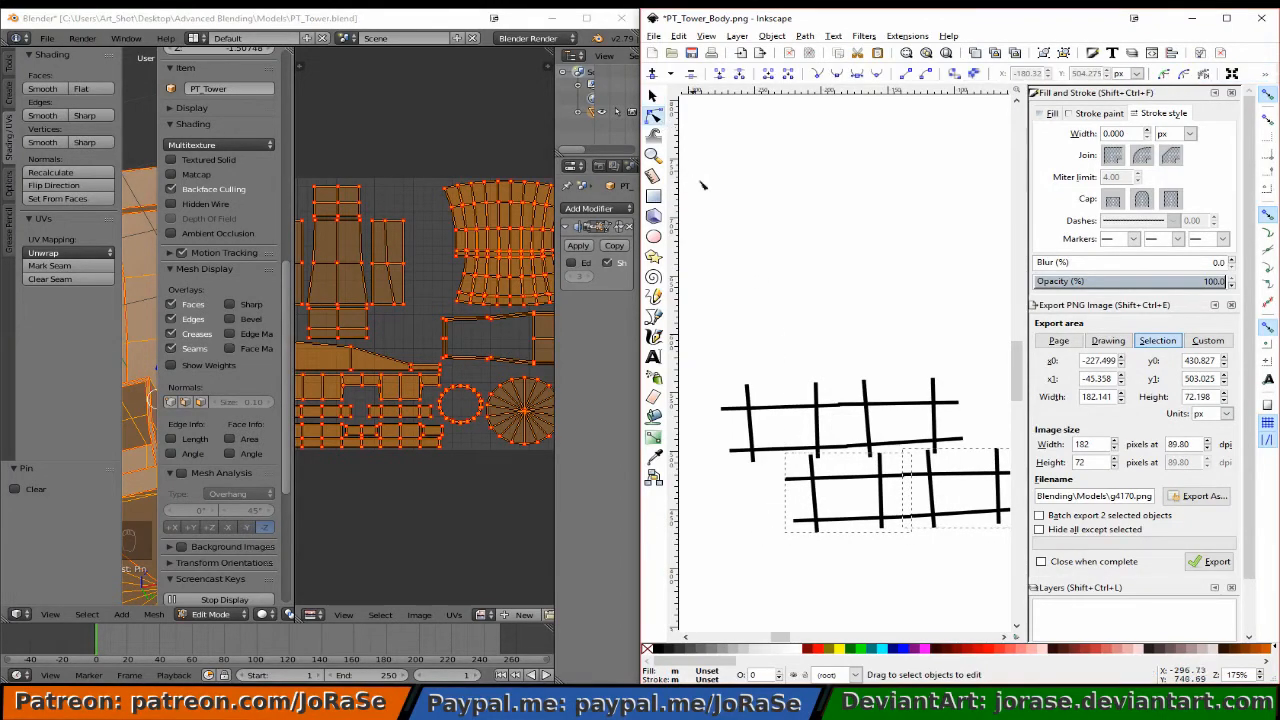
left_click(812, 472)
left_click_drag(811, 456, 817, 458)
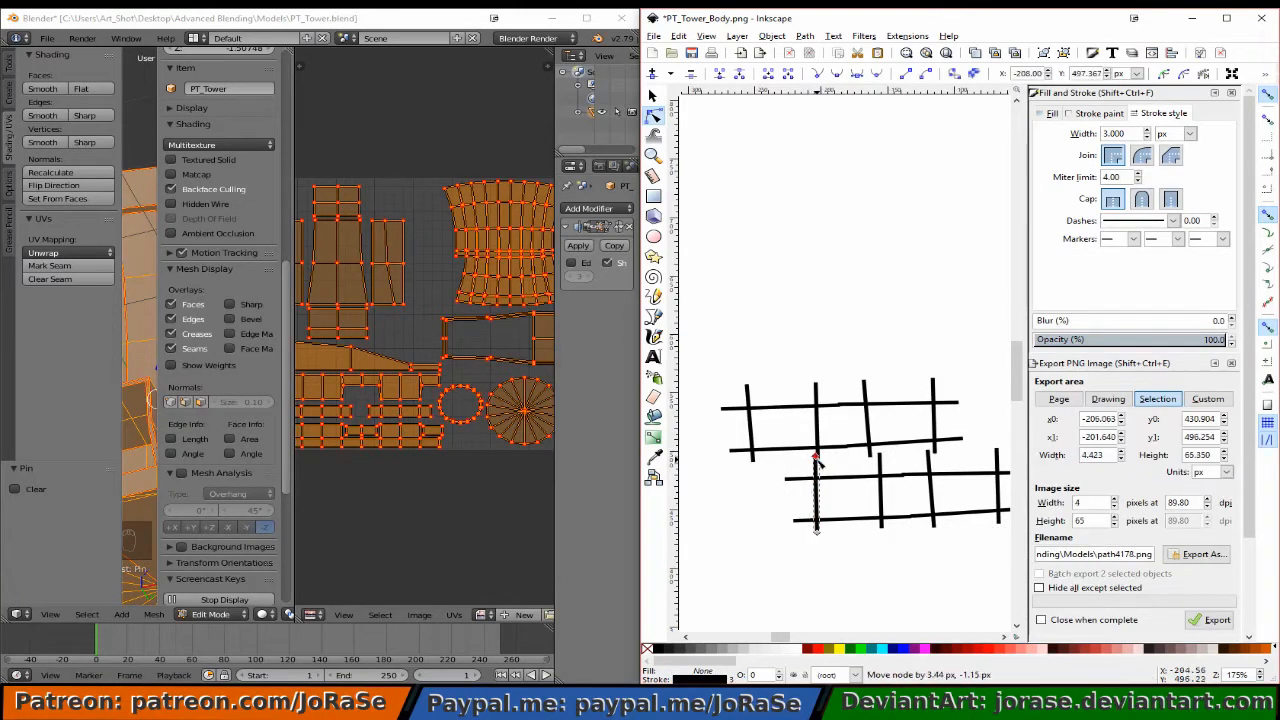
left_click(882, 473)
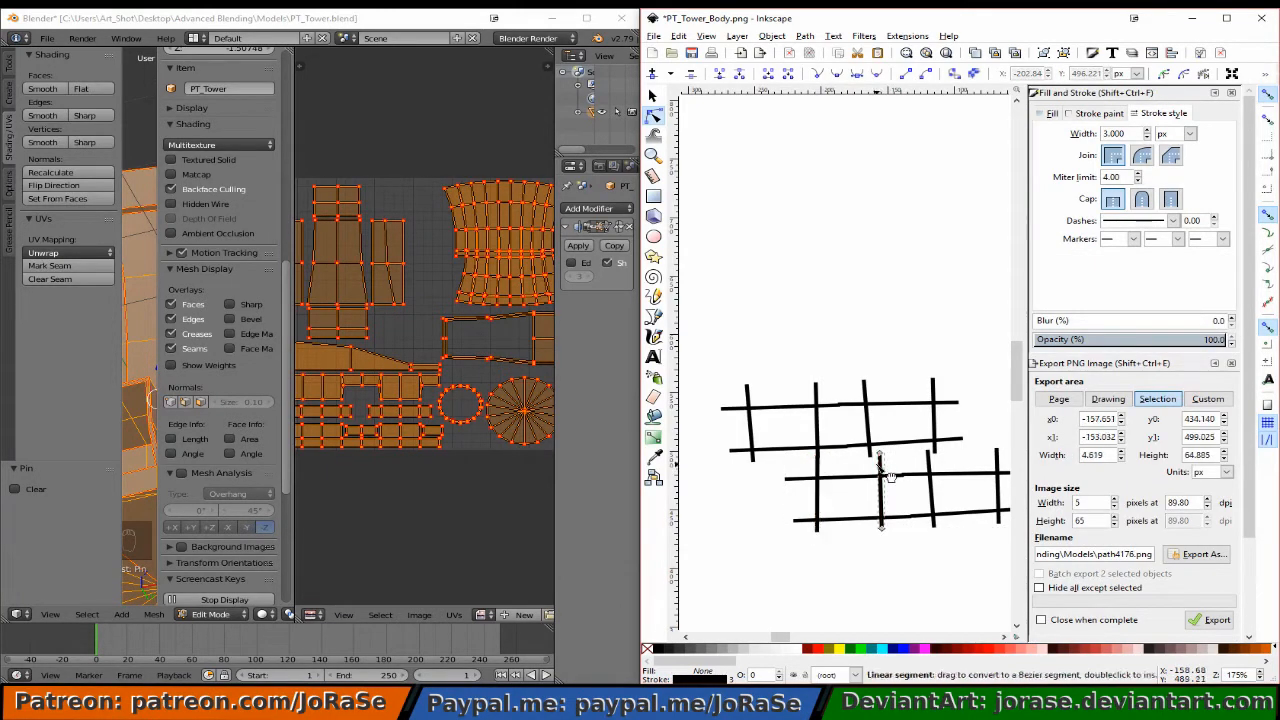
left_click_drag(878, 456, 869, 456)
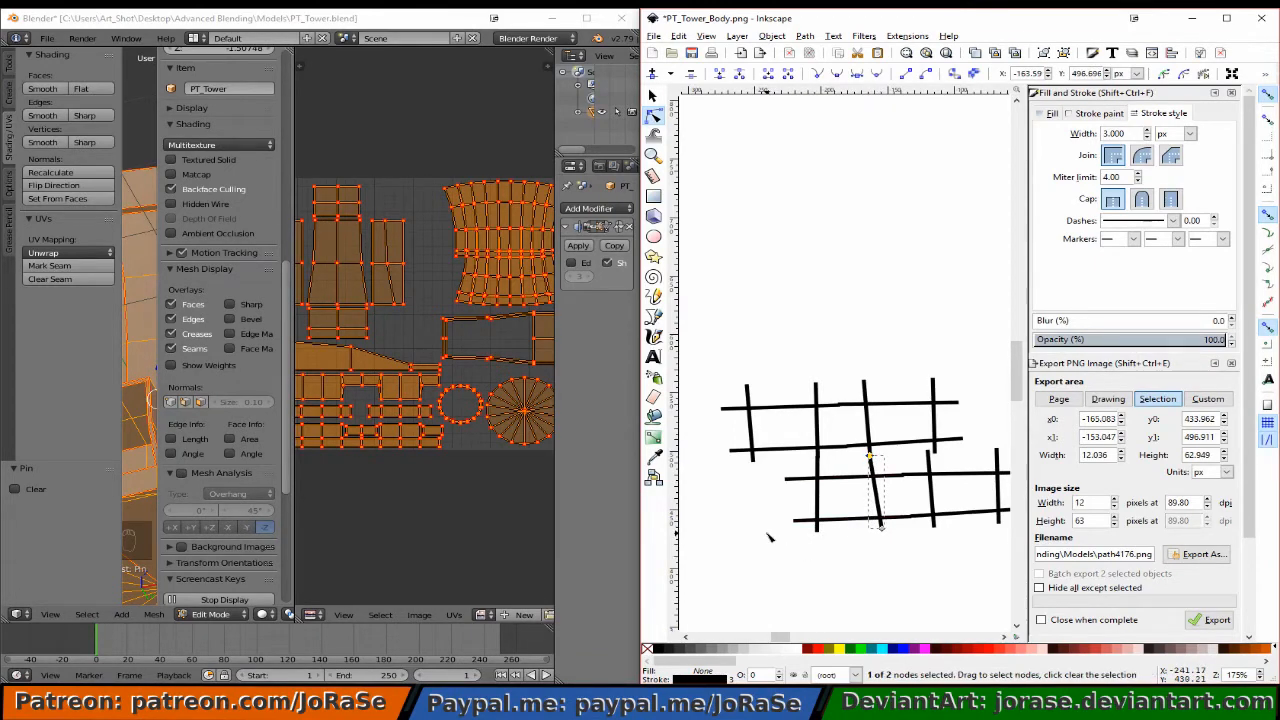
scroll(769, 537, "right", 2)
left_click(881, 474)
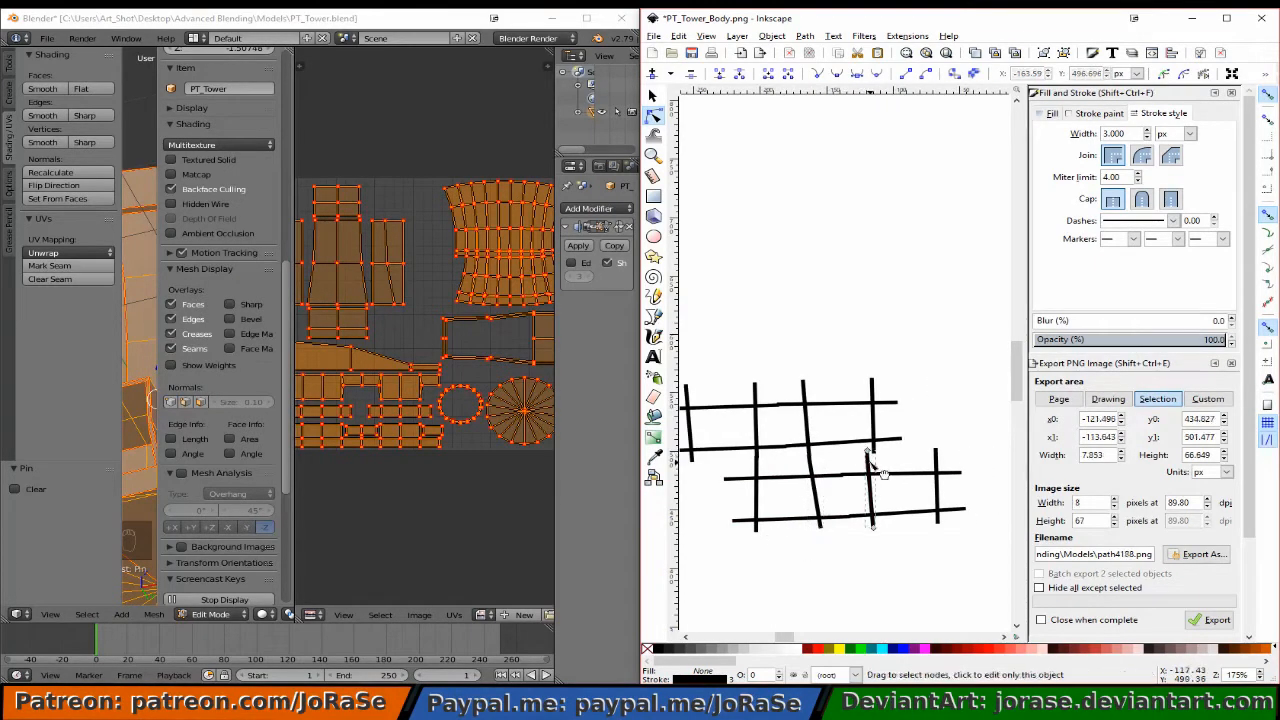
left_click_drag(868, 453, 872, 452)
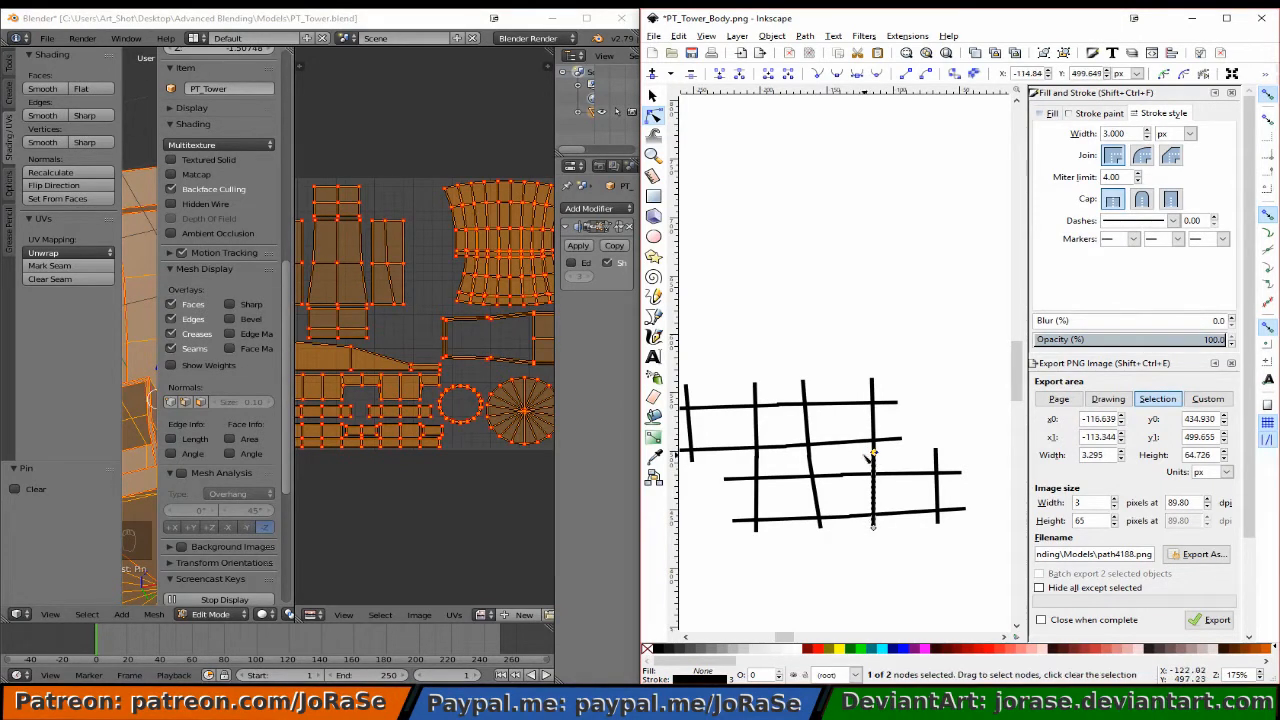
left_click(652, 97)
left_click(733, 226)
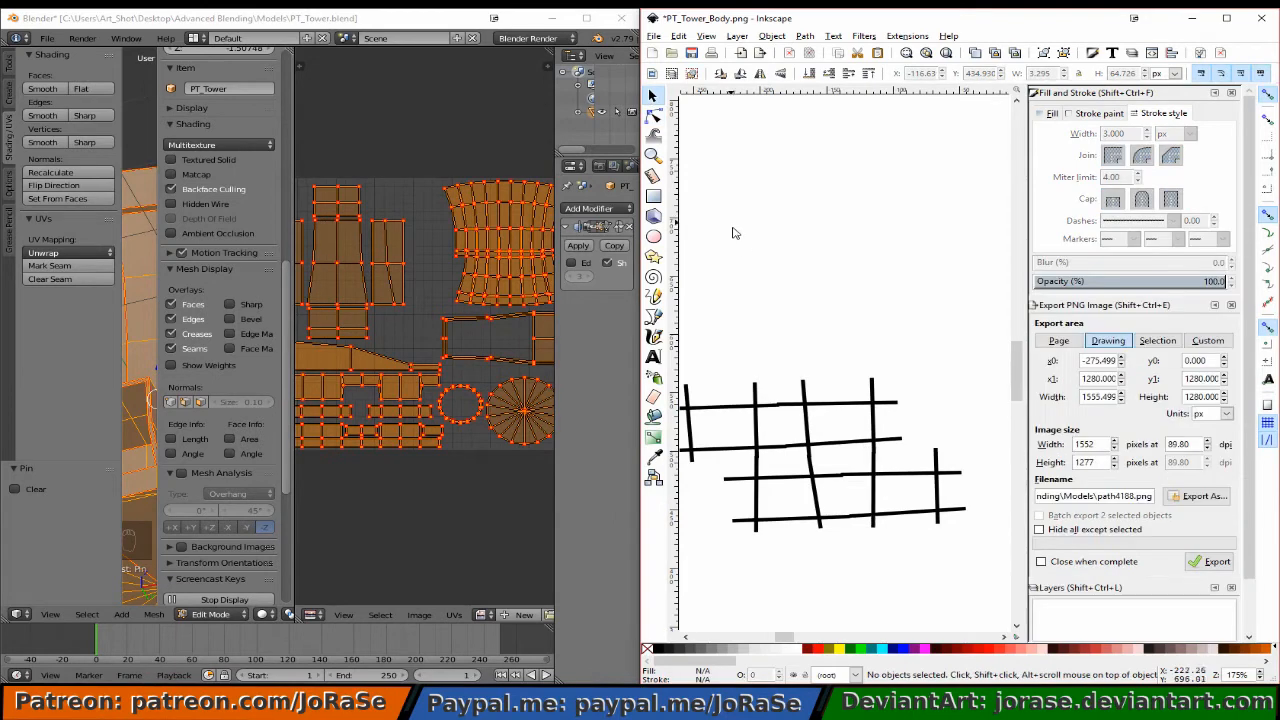
Extend the right end of the first row's lower horizontal line by 44 px so it spans the second row.
key("minus")
key("minus")
key("minus")
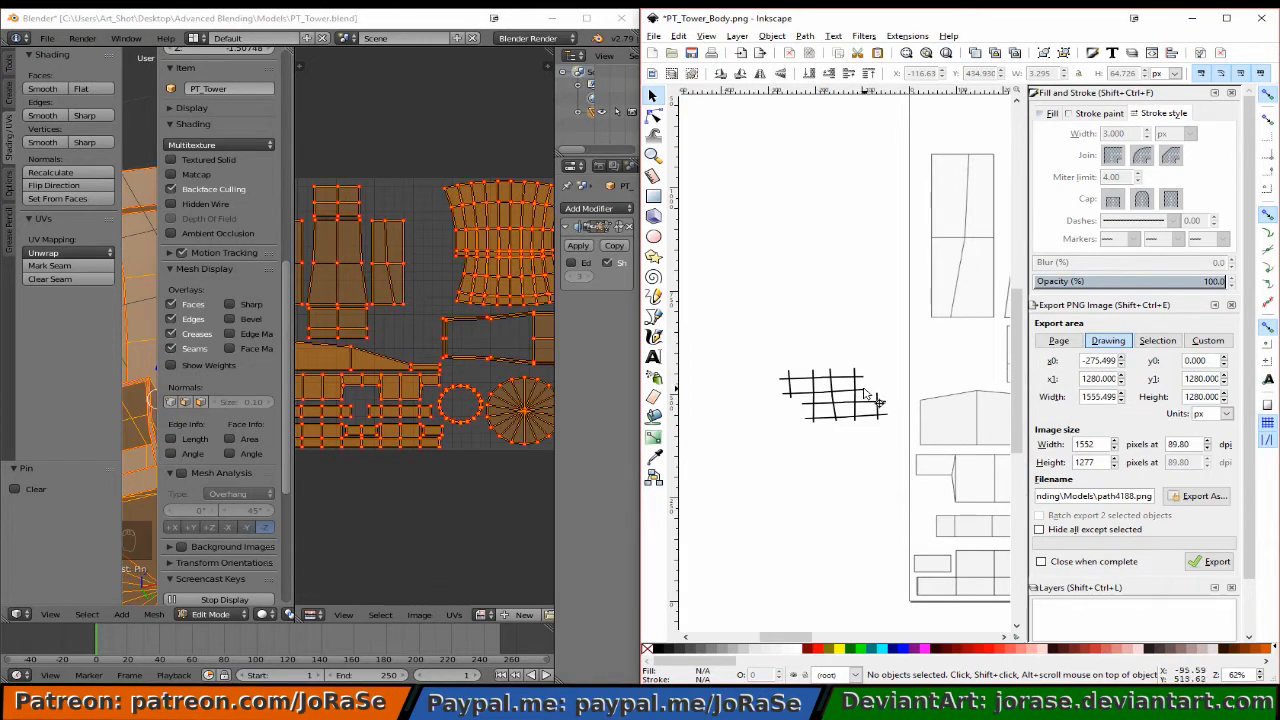
left_click(884, 420)
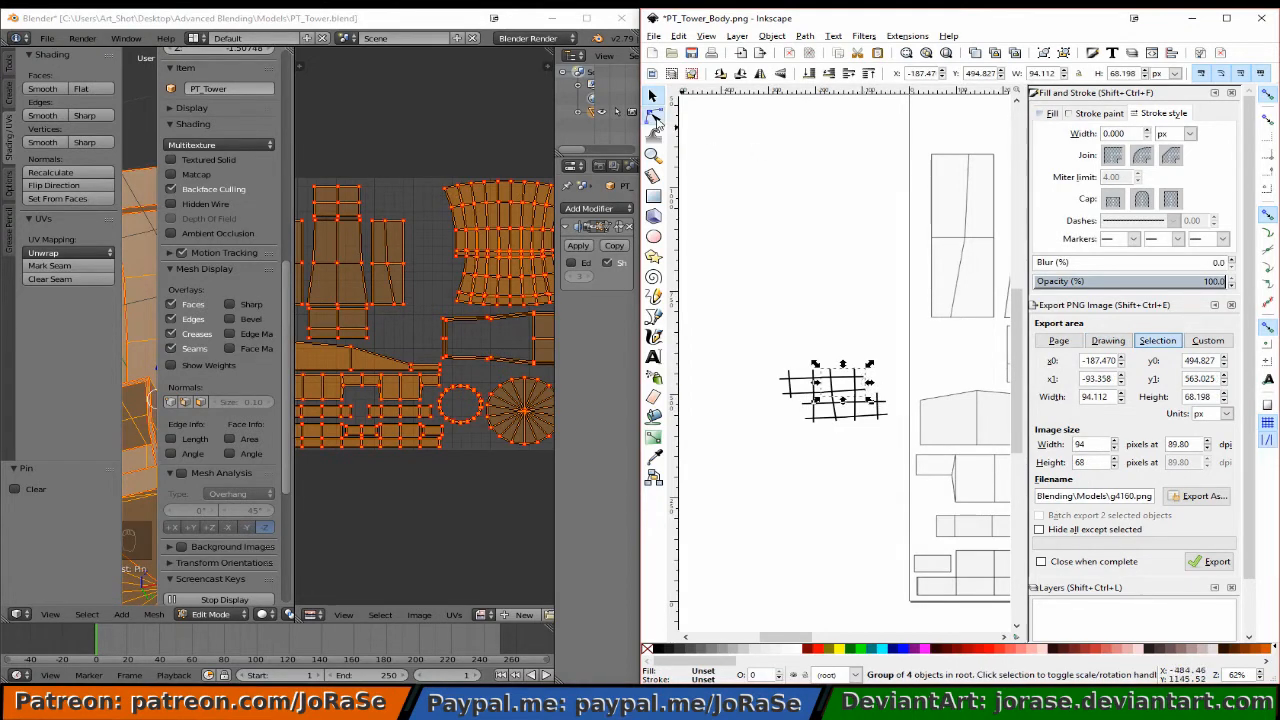
left_click(653, 116)
left_click(865, 393)
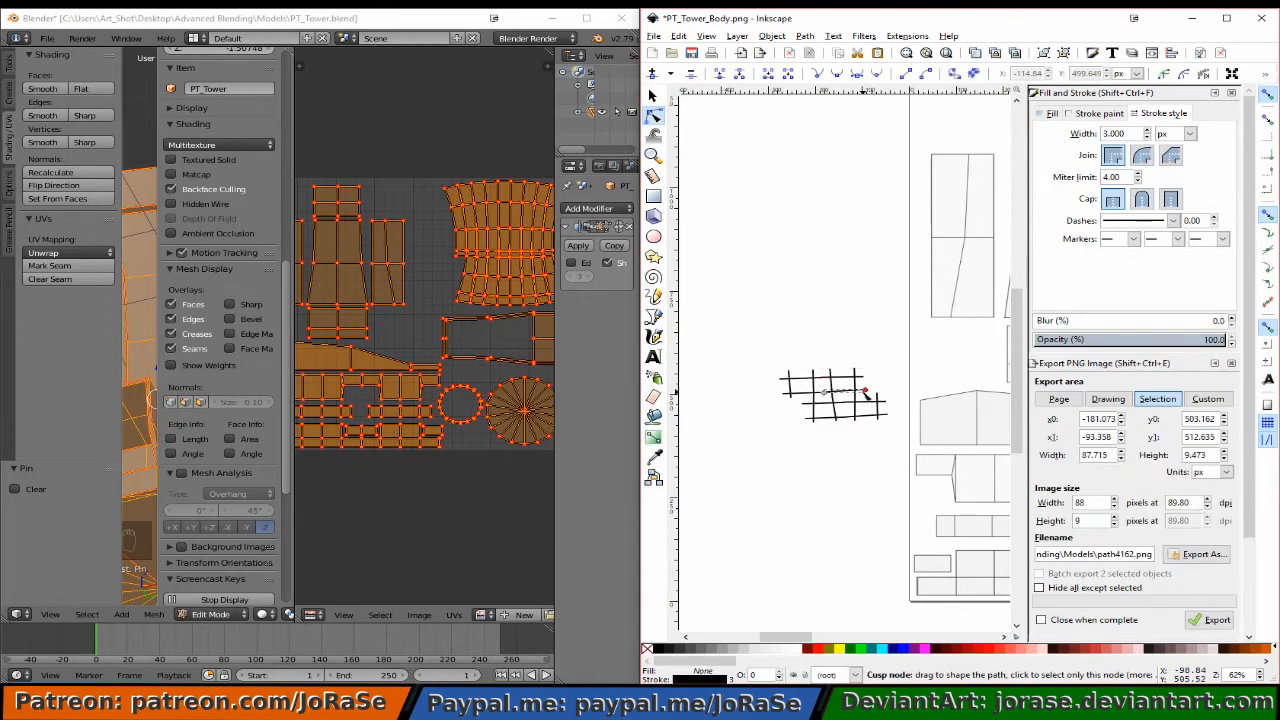
left_click(866, 390)
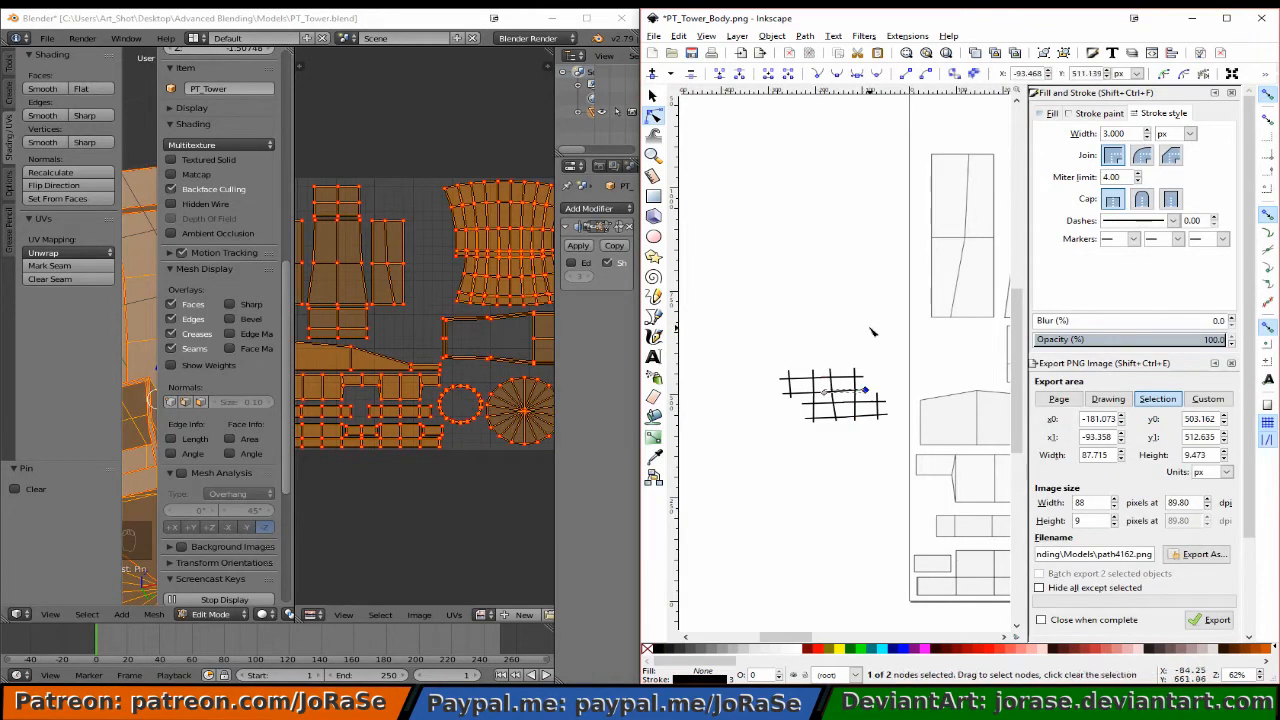
key("Right")
key("Right")
key("Right")
key("Right")
key("Right")
key("Right")
key("Right")
key("Right")
key("Right")
key("Right")
key("Right")
key("Right")
key("Right")
key("Right")
key("Right")
key("Right")
key("Right")
key("Right")
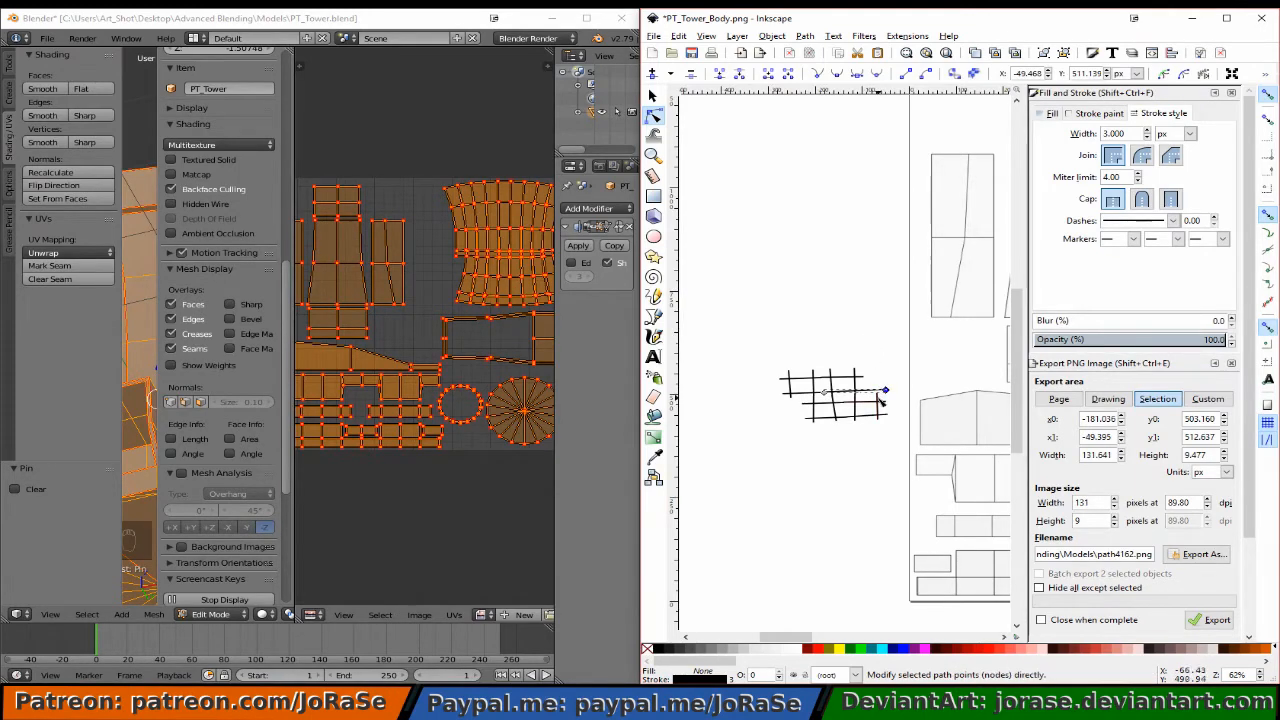
Select the right-hand section of the first row's upper horizontal line for node editing.
left_click(866, 380)
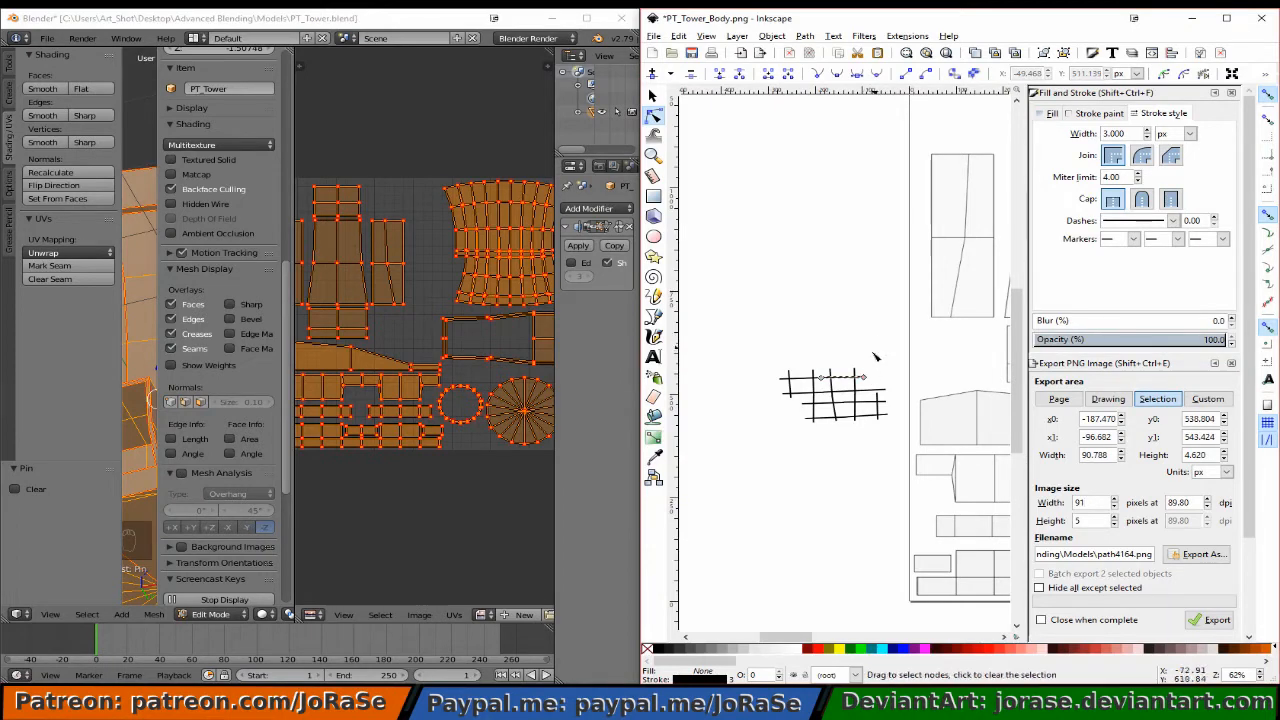
Extend the top horizontal grid line to the right, past the rightmost vertical line.
left_click(864, 378)
key("Right")
key("Right")
key("Right")
key("Right")
key("Right")
key("Right")
key("Right")
key("Right")
key("Right")
key("Right")
key("Right")
key("Right")
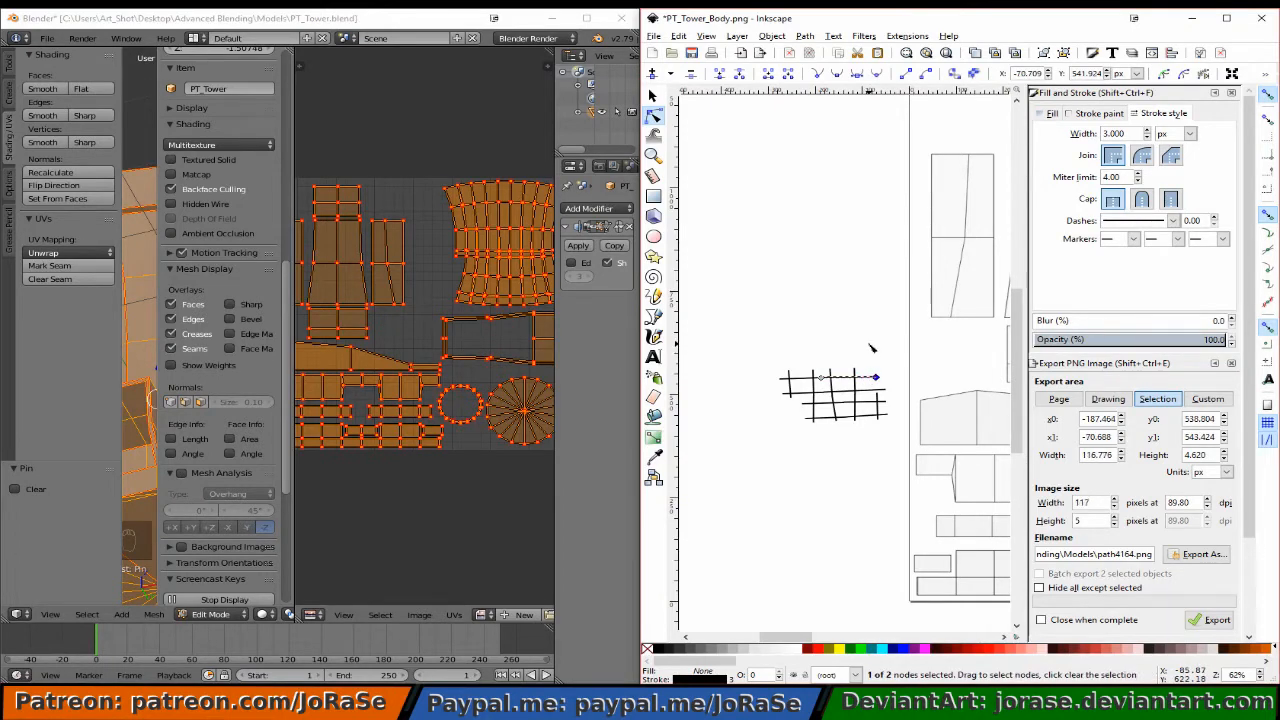
Extend the rightmost vertical line upward so it crosses the top horizontal line of the grid.
left_click(879, 396)
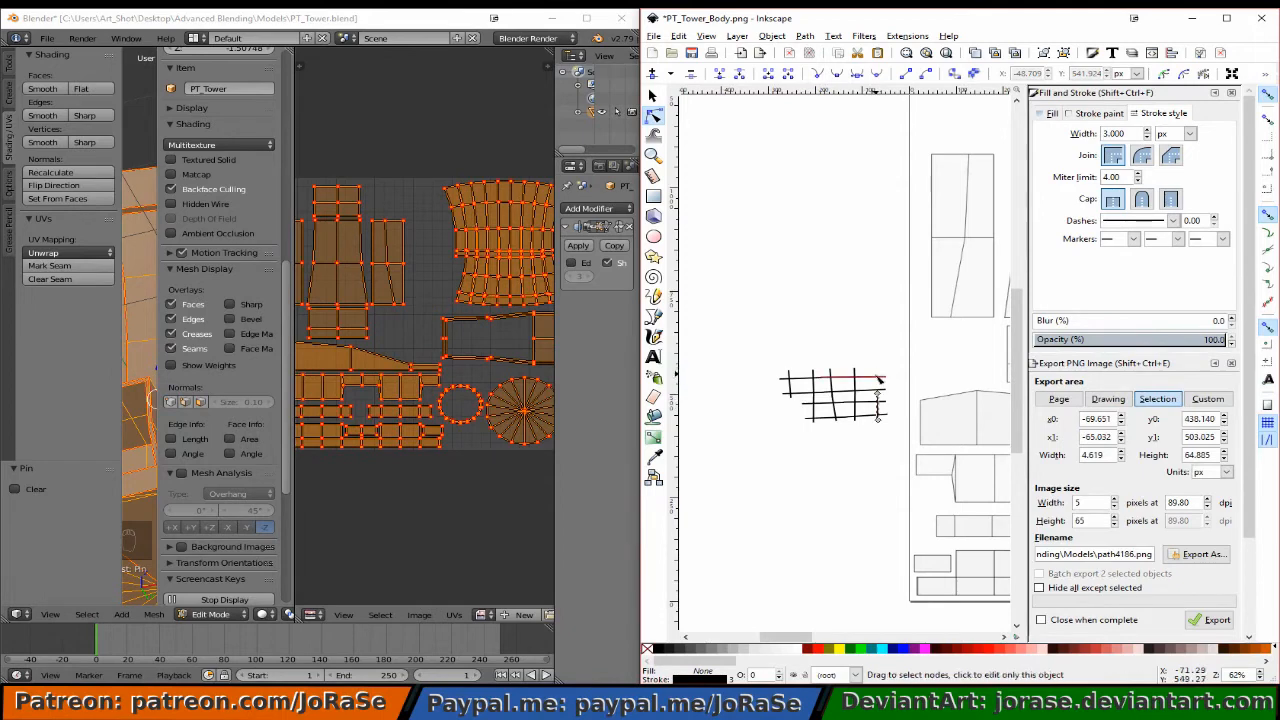
key("Up")
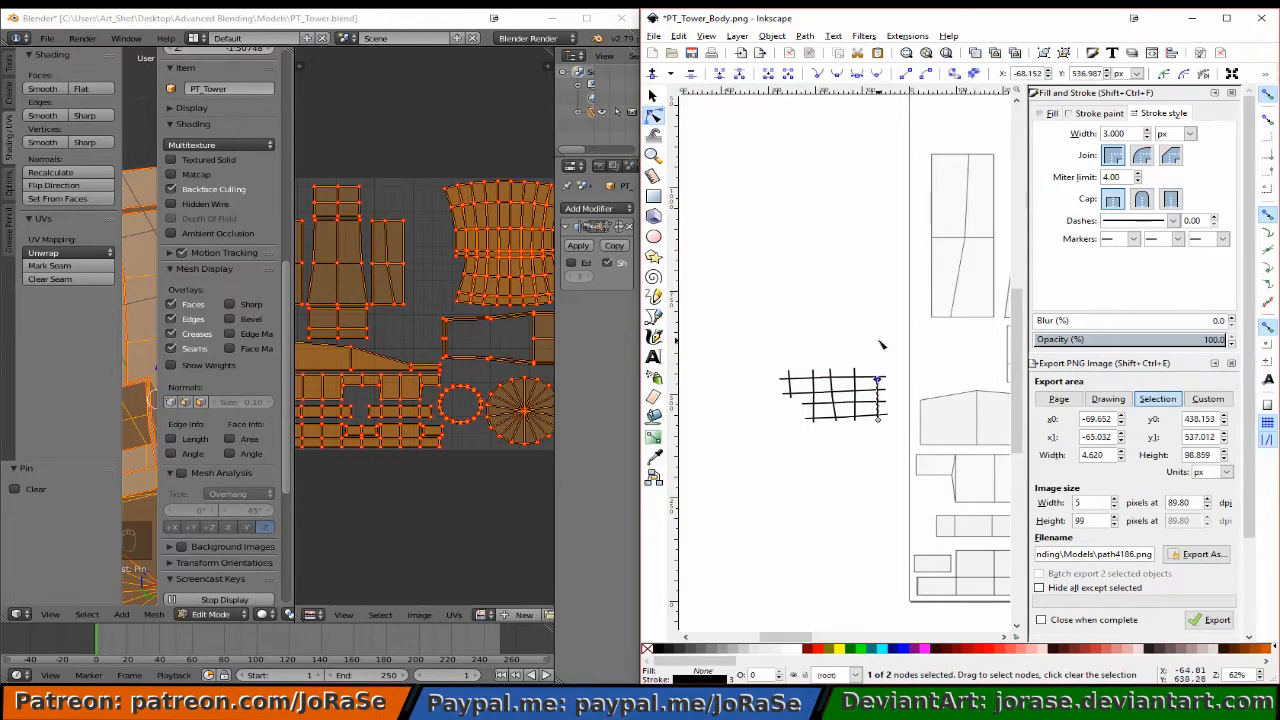
key("Up")
key("Up")
key("Up")
key("Up")
key("Up")
key("Up")
key("Up")
key("Up")
key("Up")
key("Up")
key("Up")
key("Up")
key("Up")
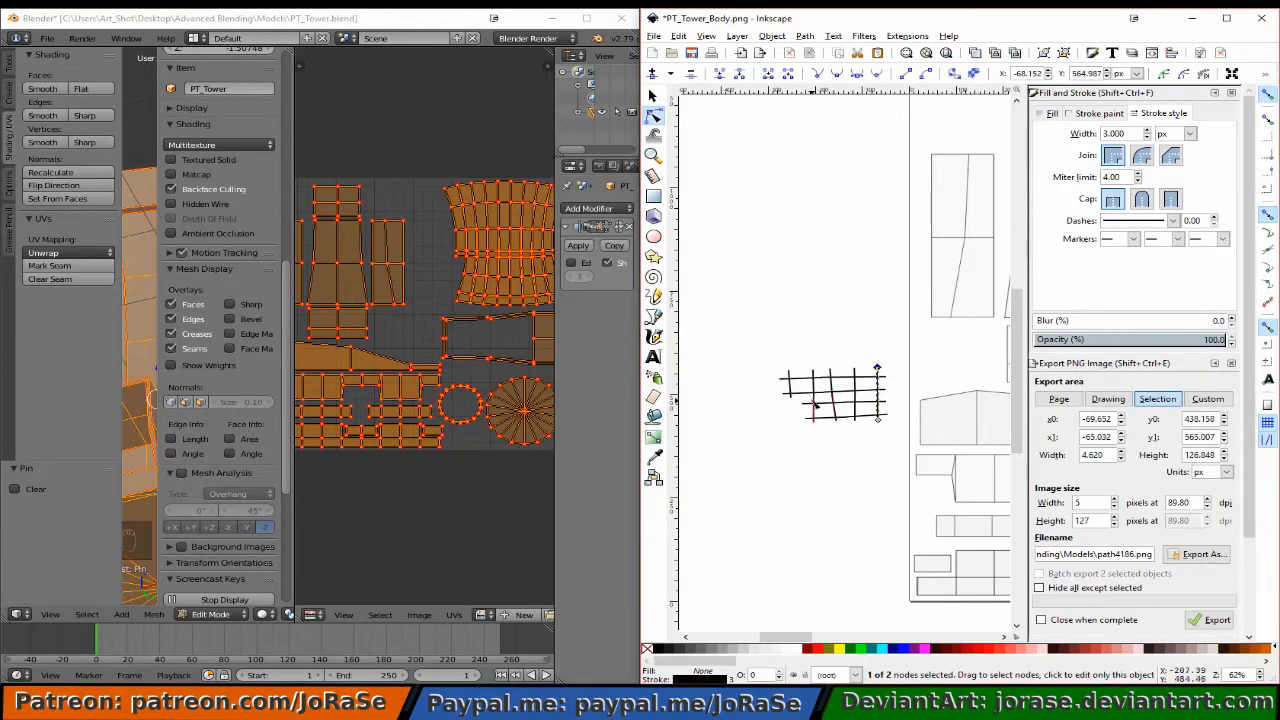
Extend the two lowest horizontal lines leftward to the grid's left edge.
left_click(815, 403)
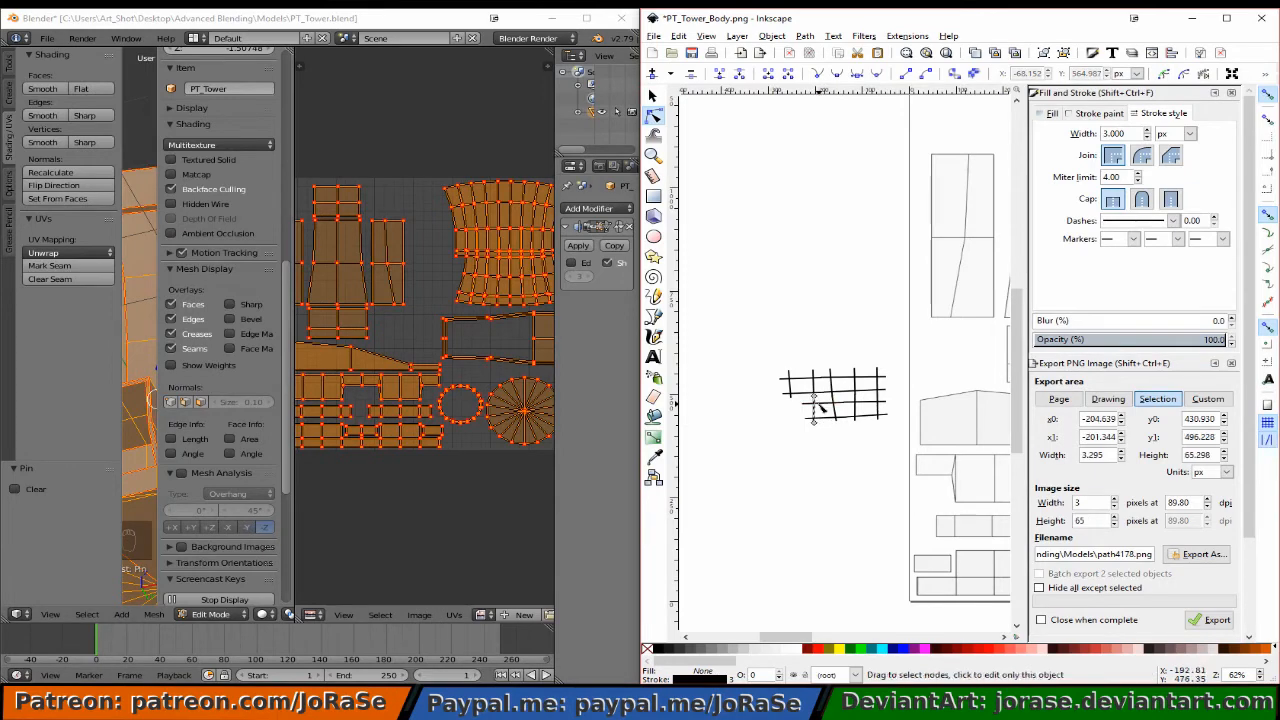
left_click(803, 404)
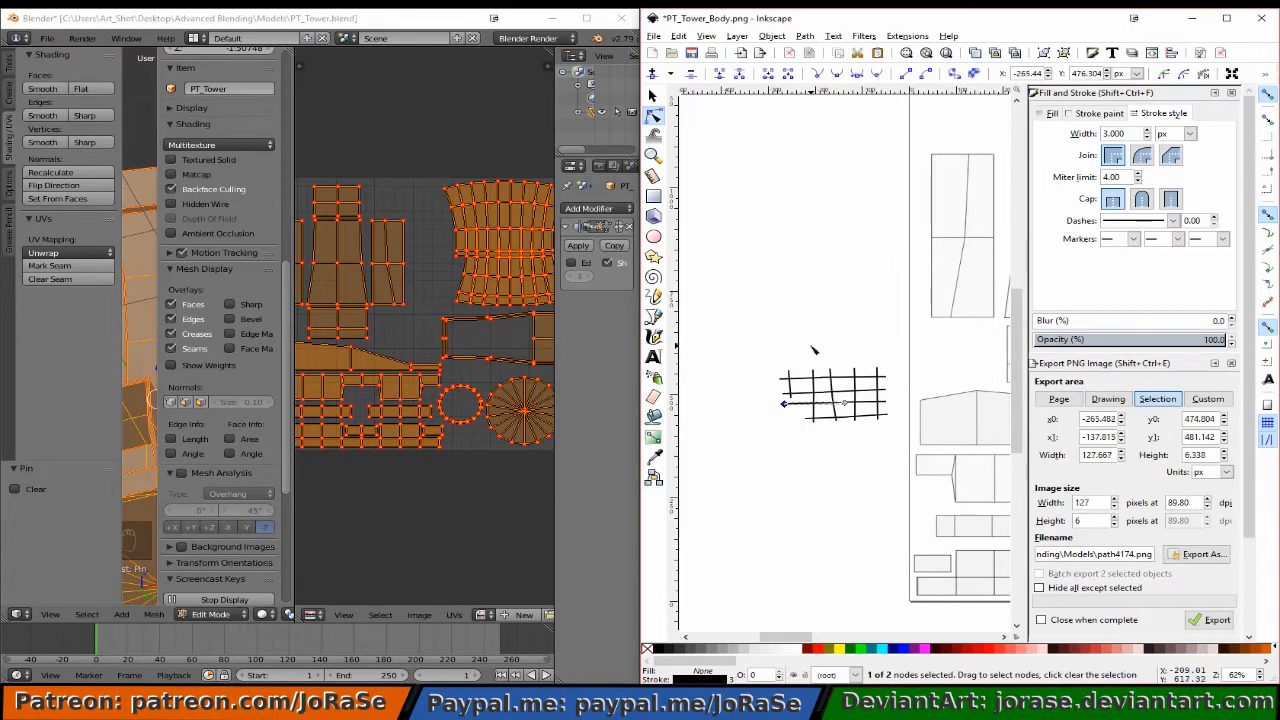
left_click(806, 418)
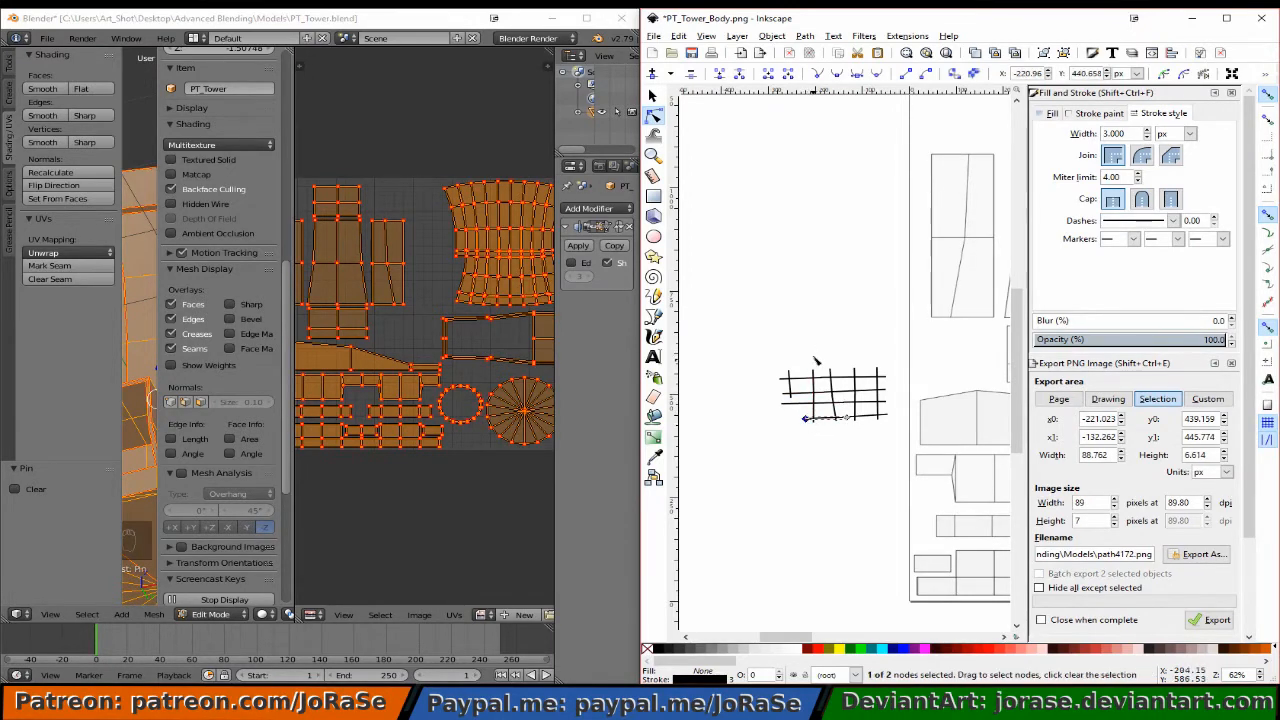
key("Left")
key("Left")
key("Left")
key("Left")
key("Left")
key("Left")
key("Left")
key("Left")
key("Left")
key("Left")
key("Left")
key("Left")
key("Left")
key("Left")
key("Left")
key("Left")
key("Left")
key("Left")
key("Left")
key("Left")
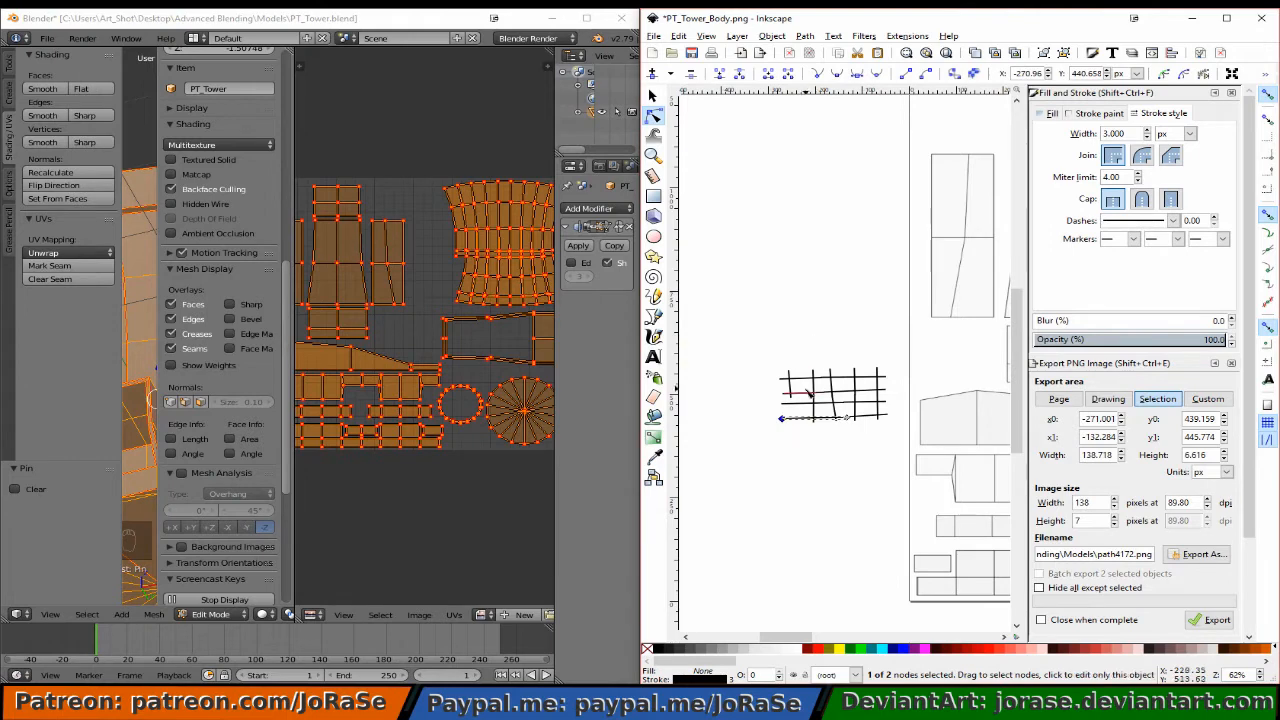
Extend the leftmost vertical line downward until it crosses the bottom horizontal line of the grid.
left_click(791, 397)
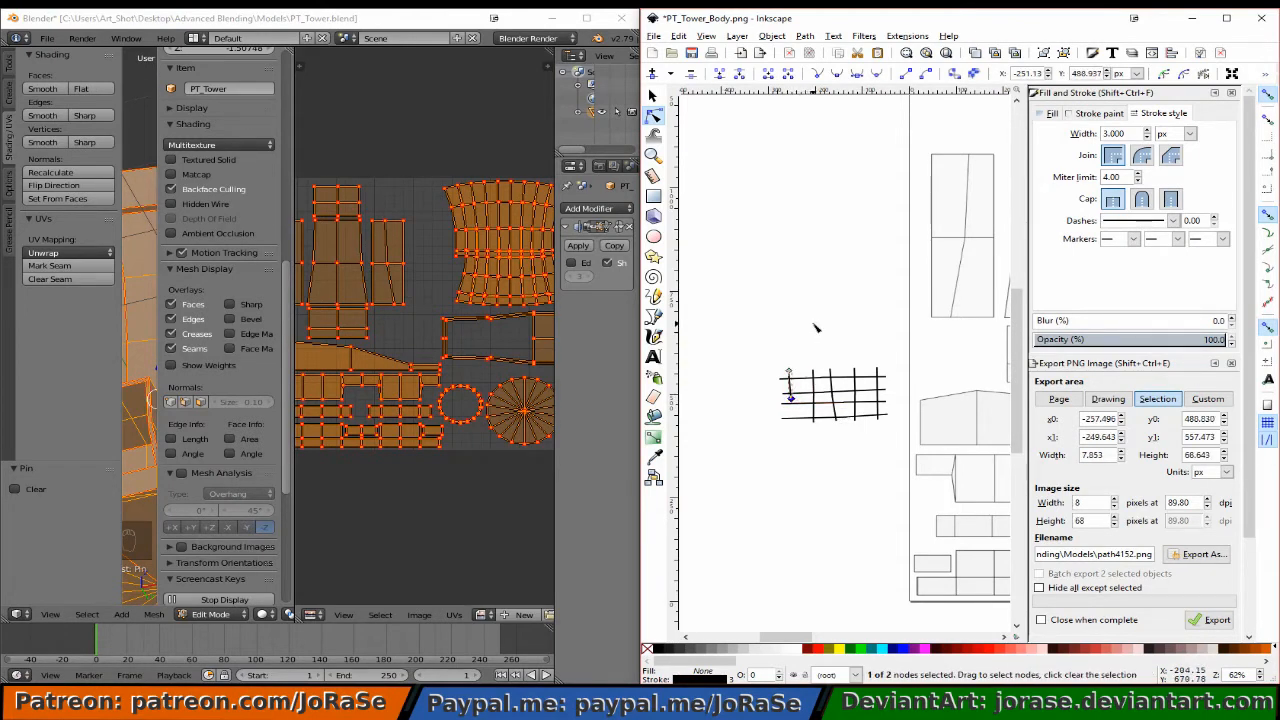
key("Down")
key("Down")
key("Down")
key("Down")
key("Down")
key("Down")
key("Down")
key("Down")
key("Down")
key("Down")
key("Down")
key("Down")
key("Down")
key("Down")
key("Down")
key("Down")
key("Down")
key("Down")
key("Down")
key("Down")
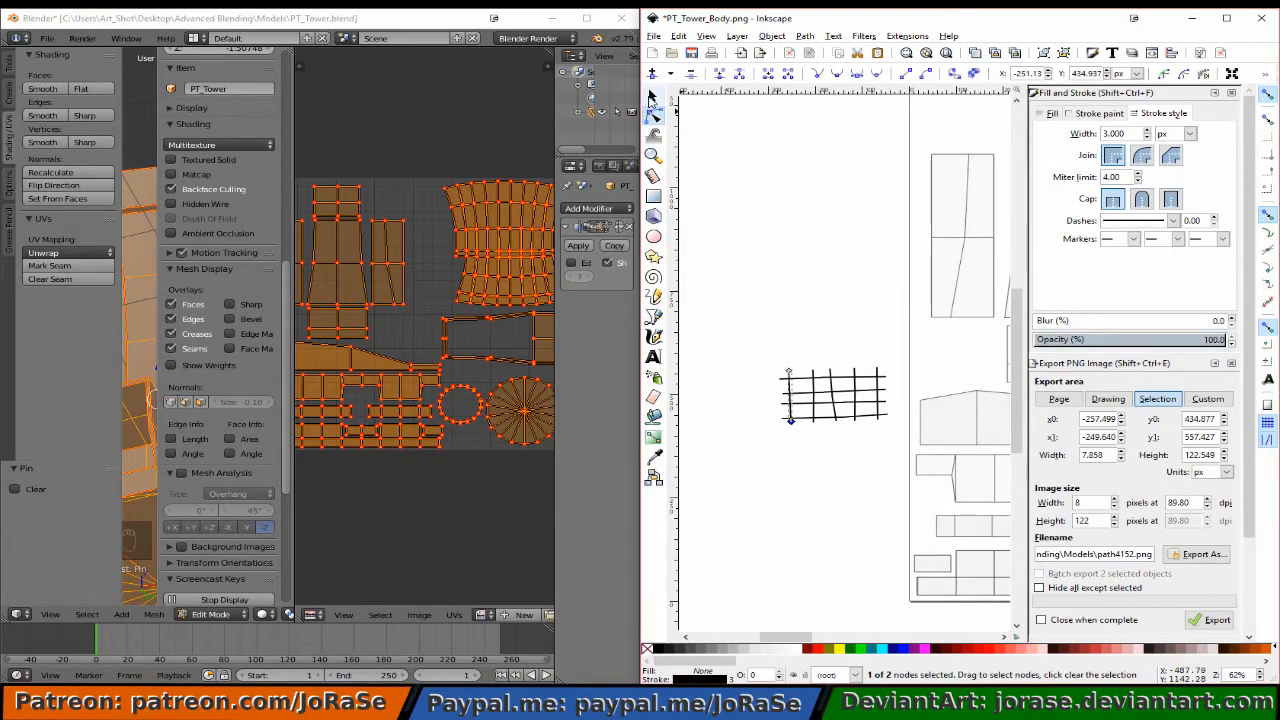
Select all the hand-drawn grid lines and group them into one object.
left_click(652, 97)
left_click(772, 273)
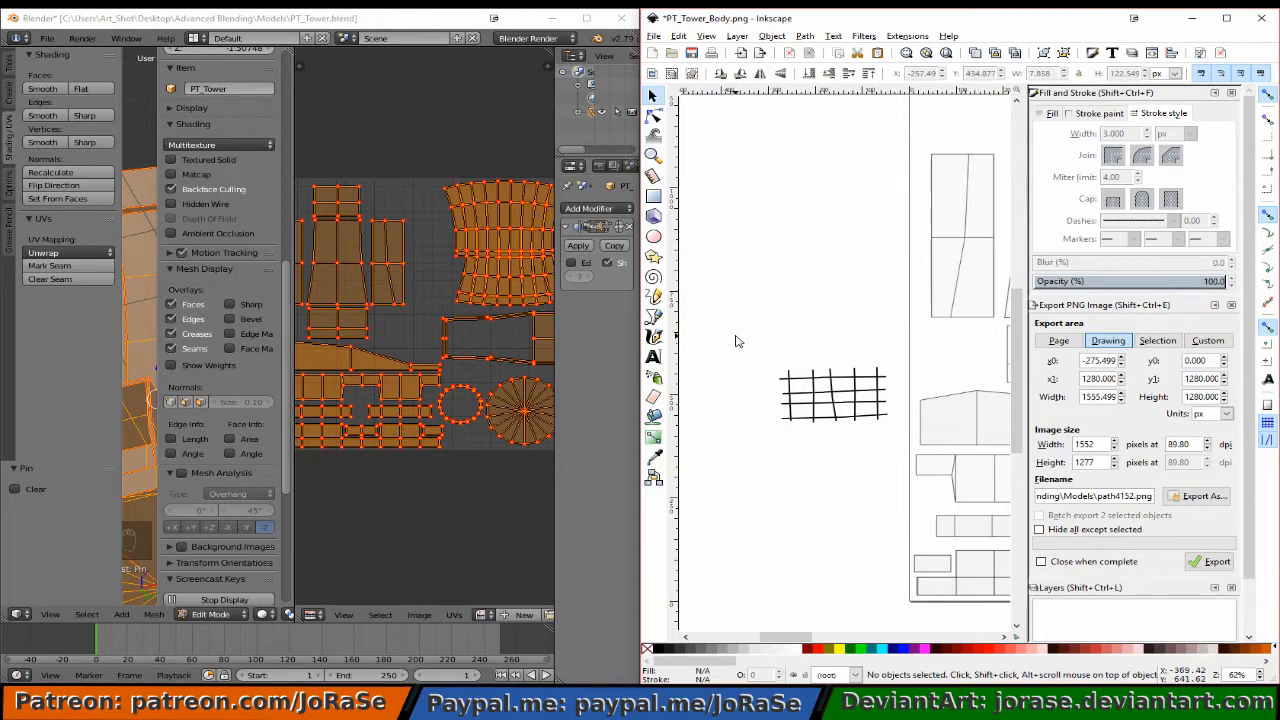
left_click_drag(735, 336, 886, 463)
left_click_drag(705, 318, 898, 480)
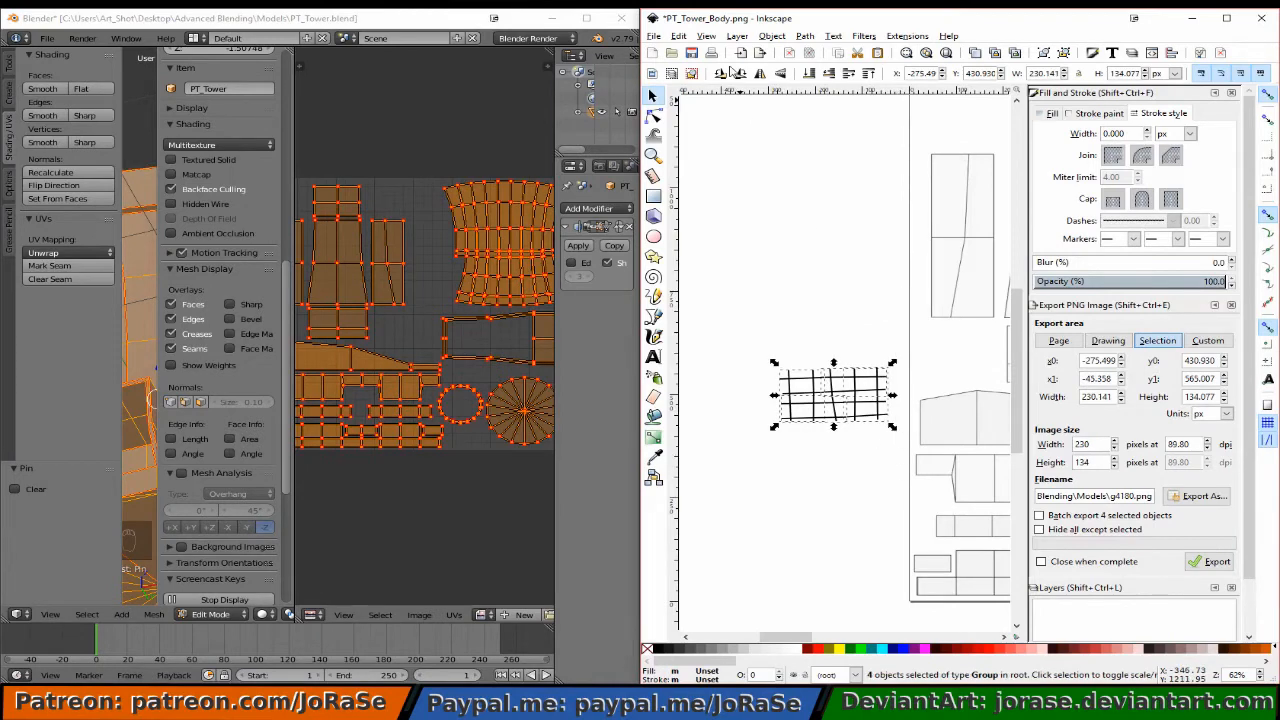
left_click(772, 37)
left_click(786, 100)
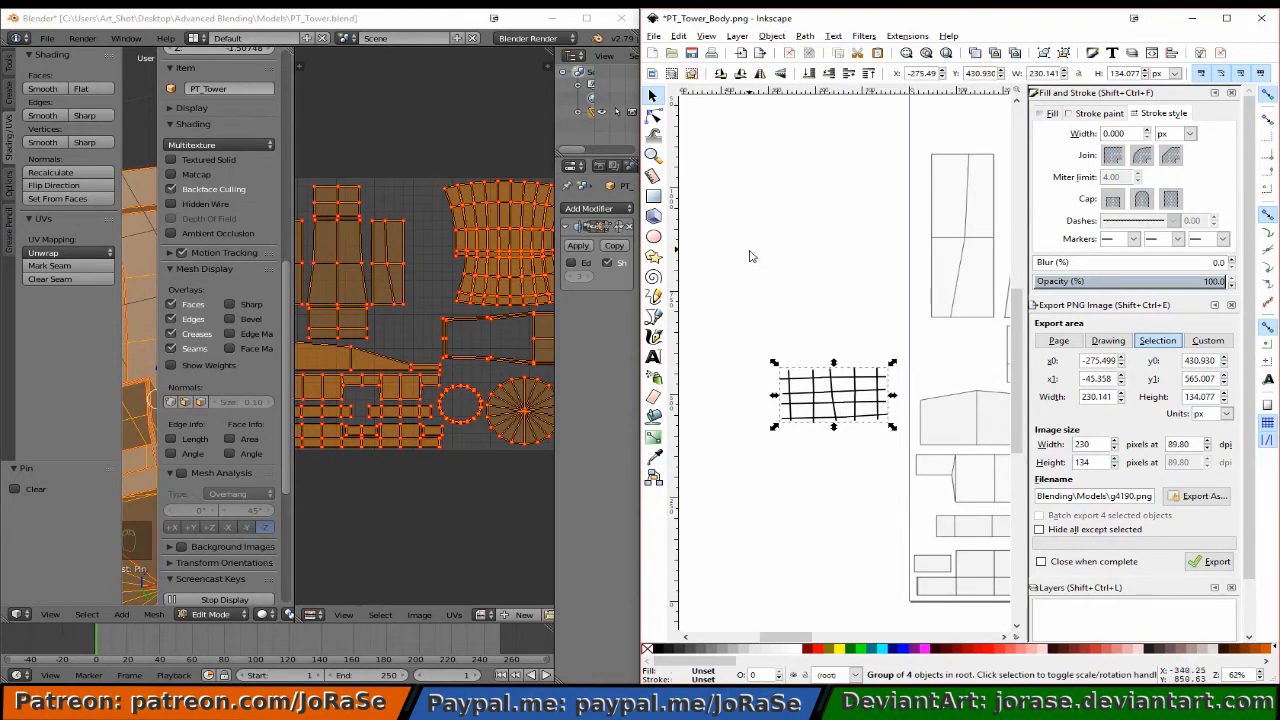
Draw a rectangle about 241 × 139 px over the grid and fill it with brick red.
left_click(653, 197)
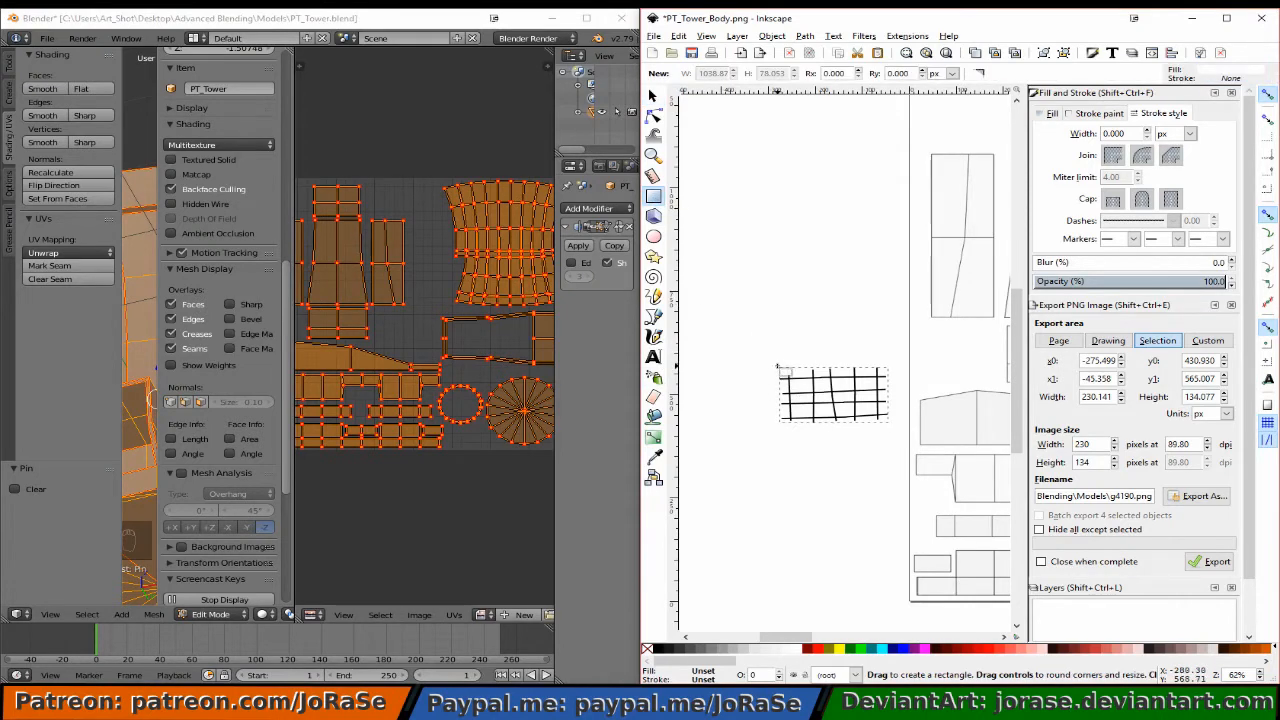
left_click_drag(779, 367, 890, 423)
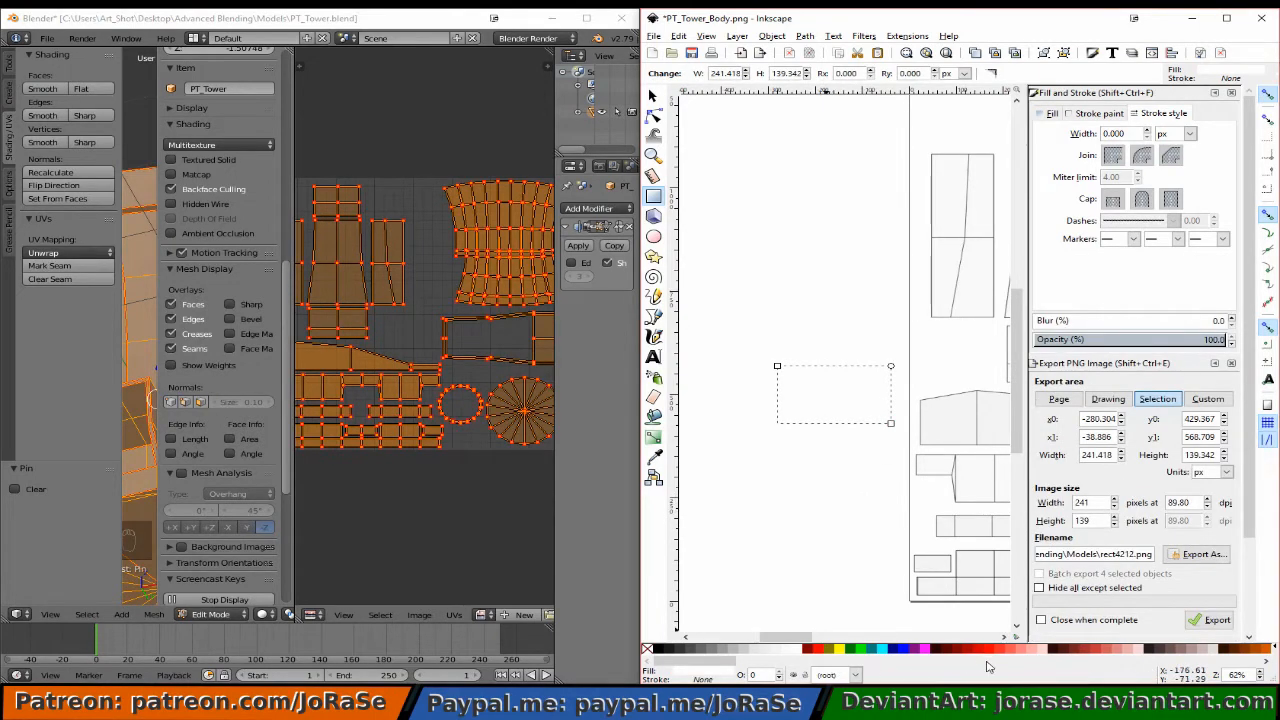
left_click(1031, 650)
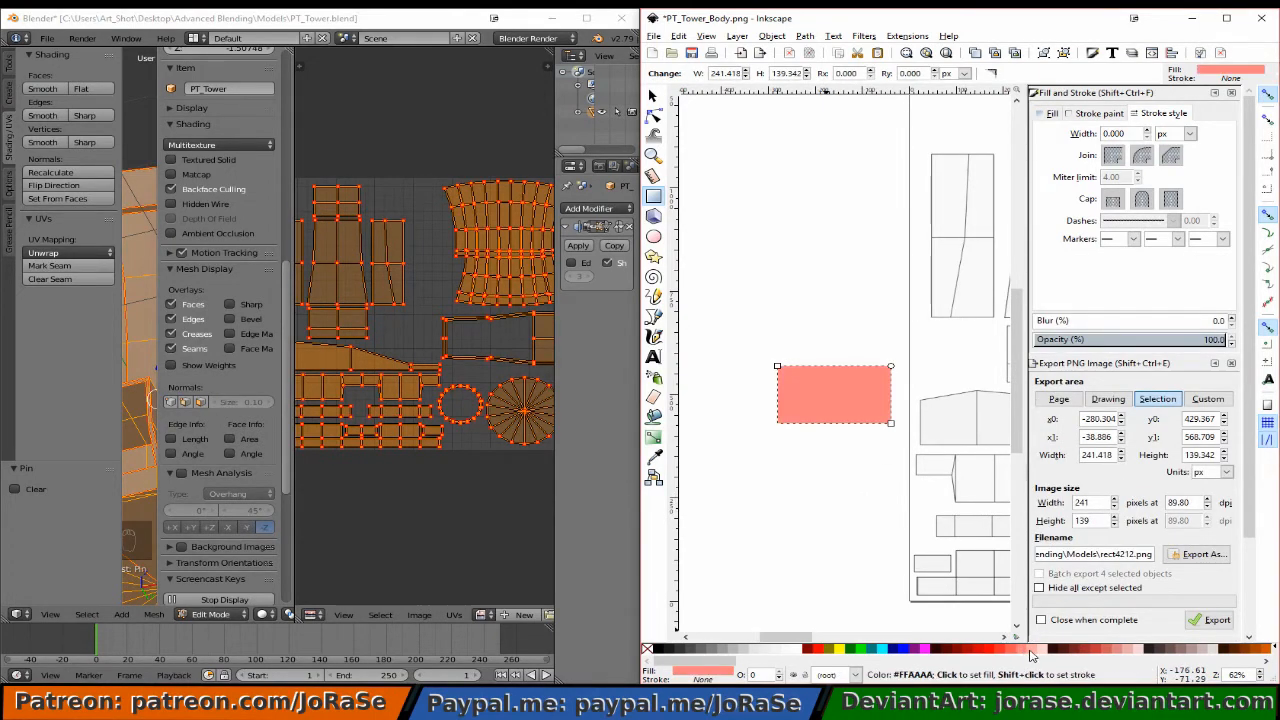
left_click(1125, 652)
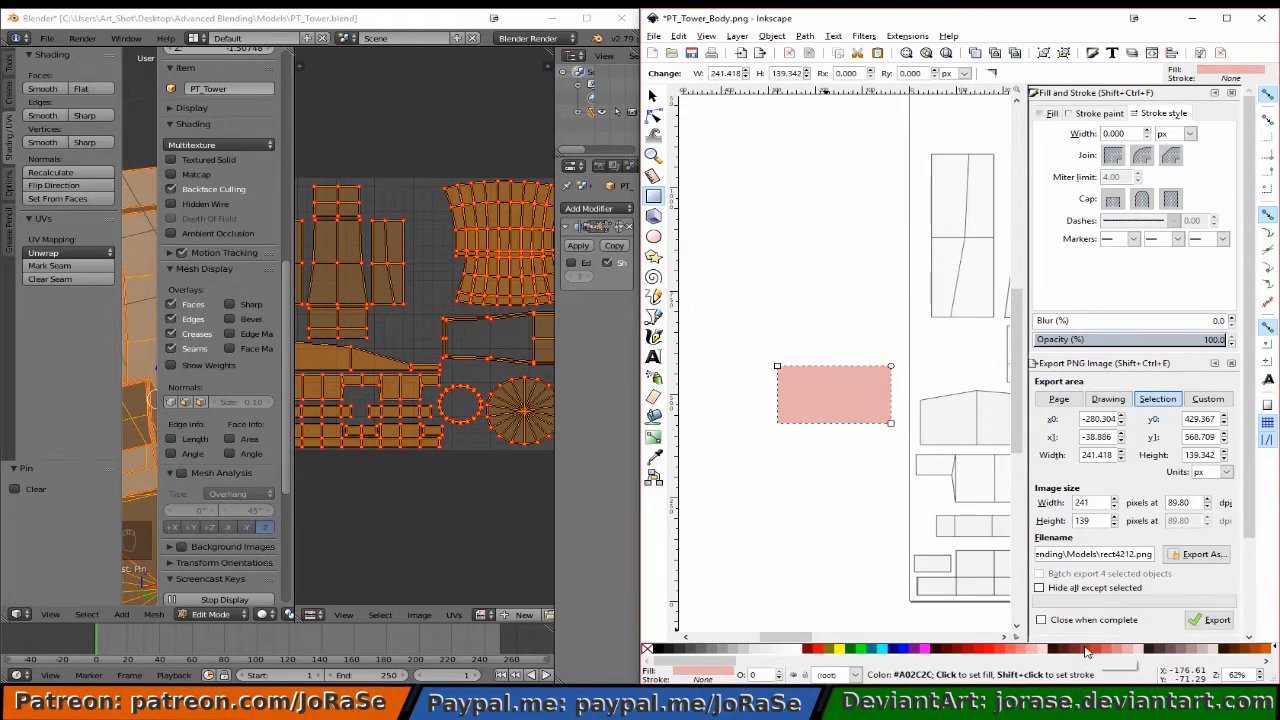
left_click(1095, 652)
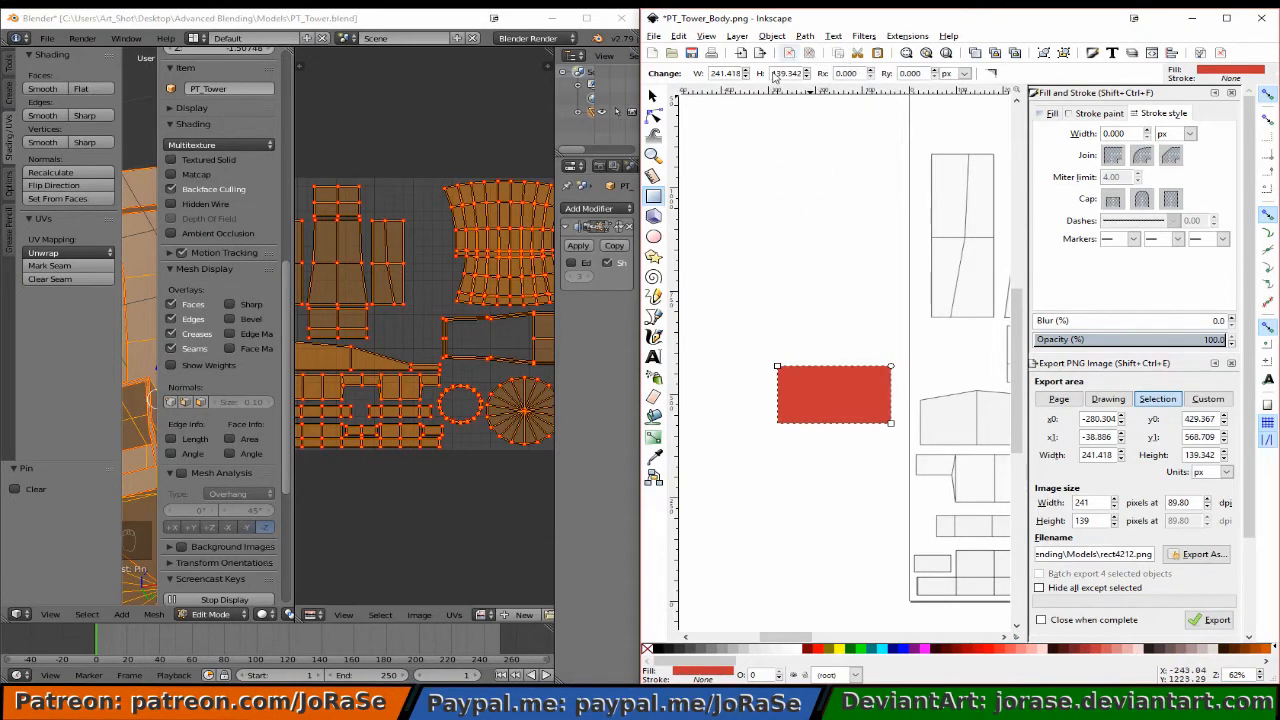
Lower the red rectangle behind the grid lines and recolour the lines with a pale greyish-pink stroke.
left_click(652, 95)
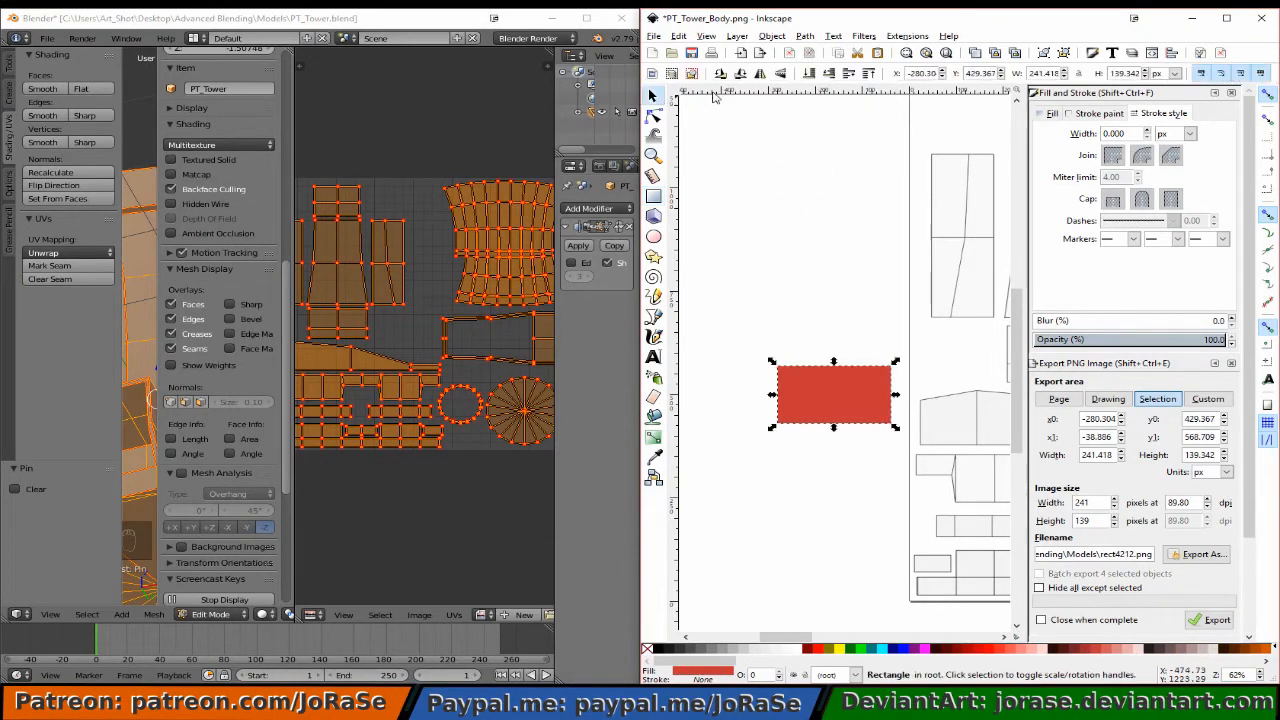
left_click(826, 74)
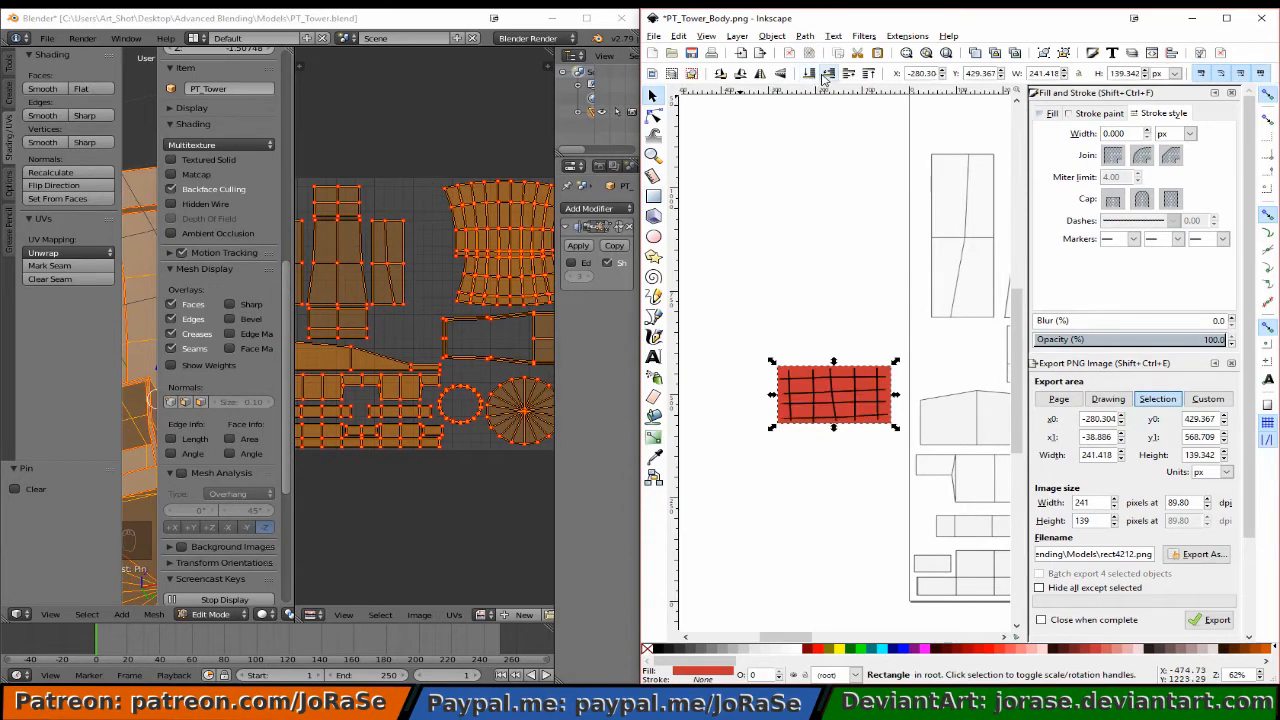
left_click(829, 390)
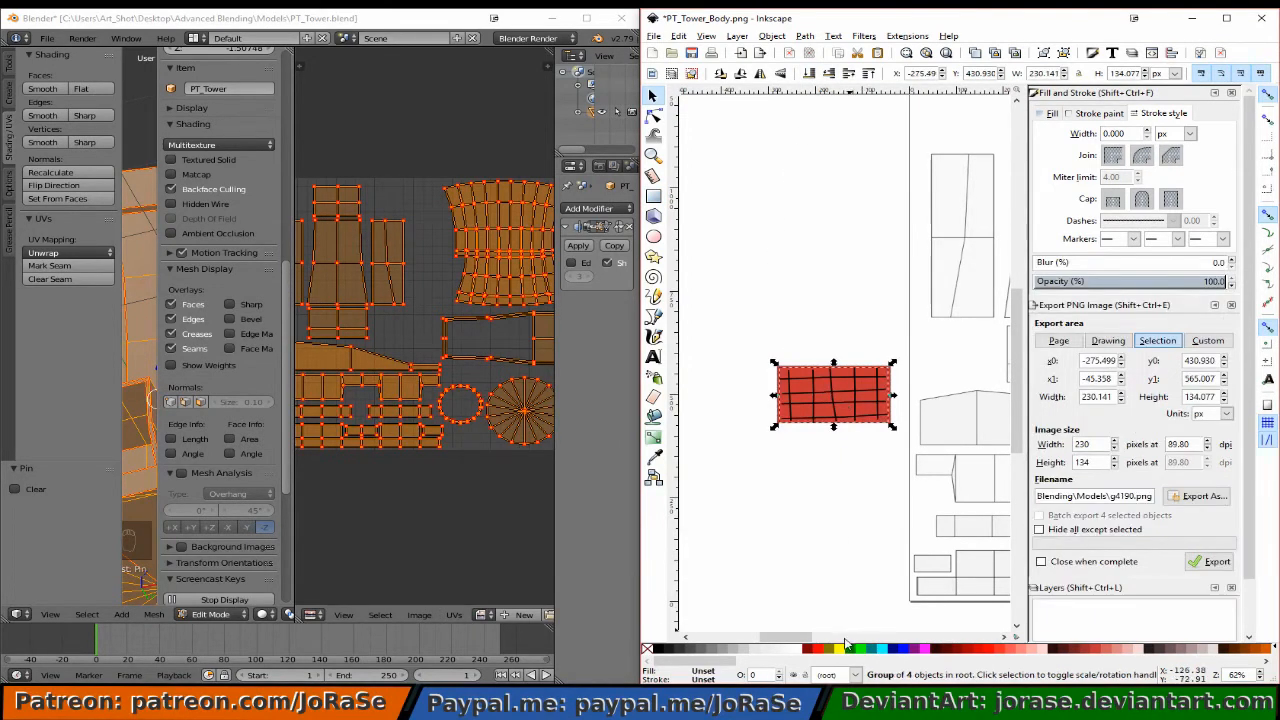
left_click(1204, 650, "shift")
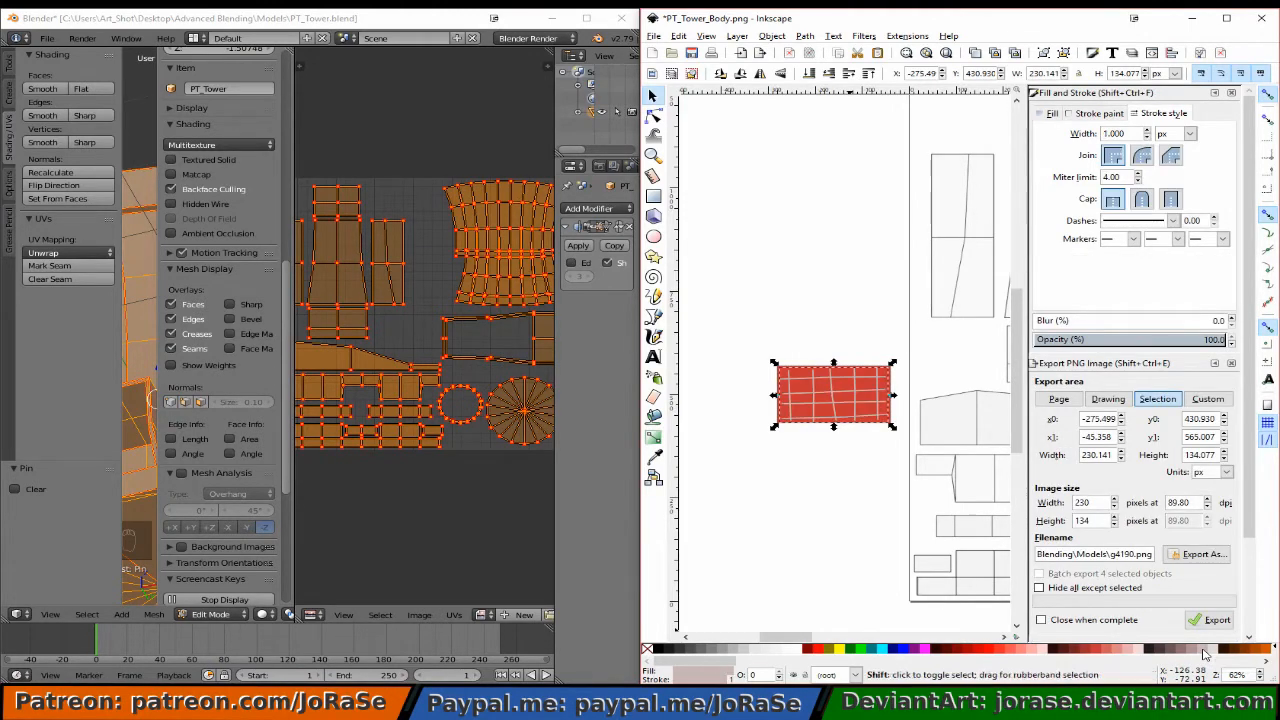
Group the red rectangle with the grid lines into a single brick pattern.
left_click(855, 425)
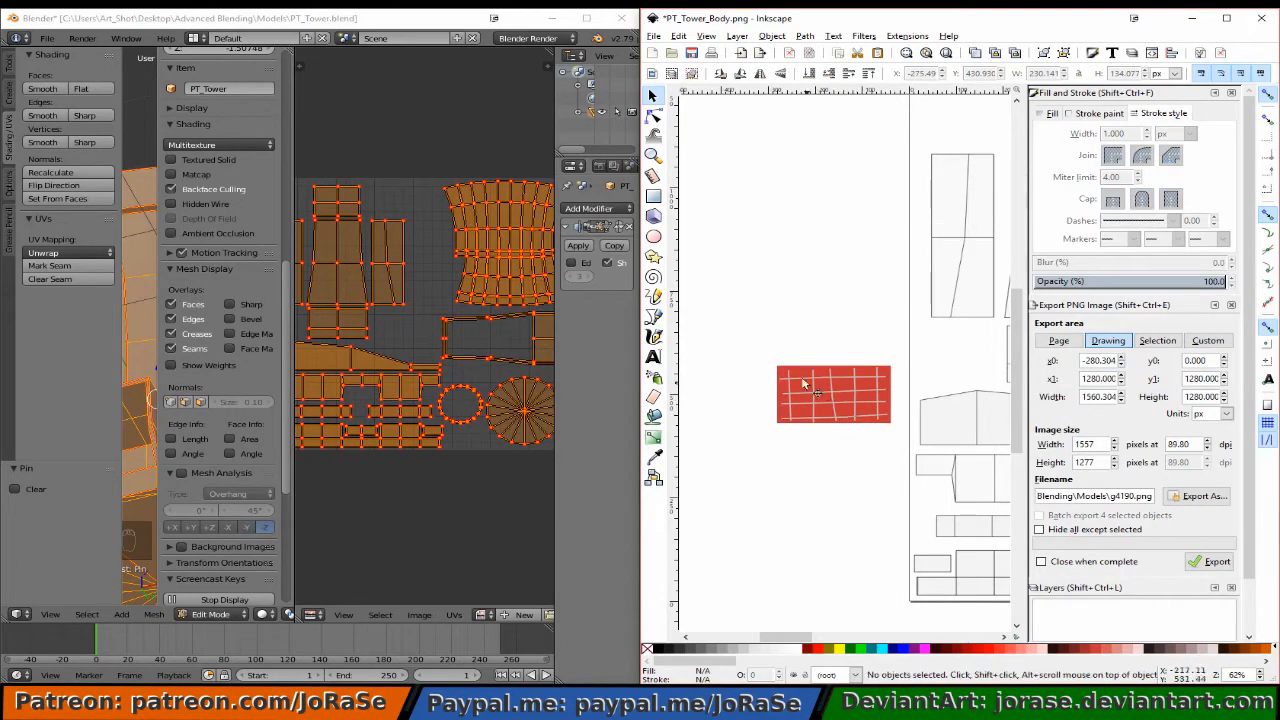
left_click_drag(720, 302, 905, 488)
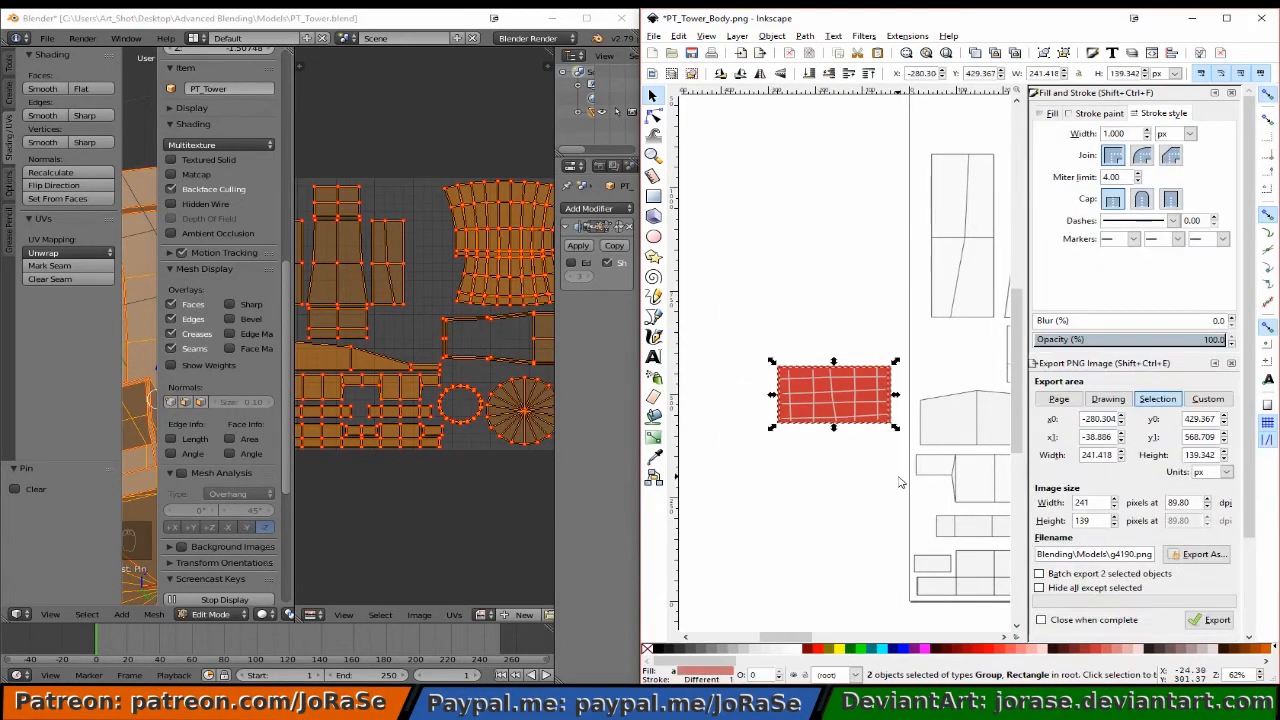
left_click(777, 37)
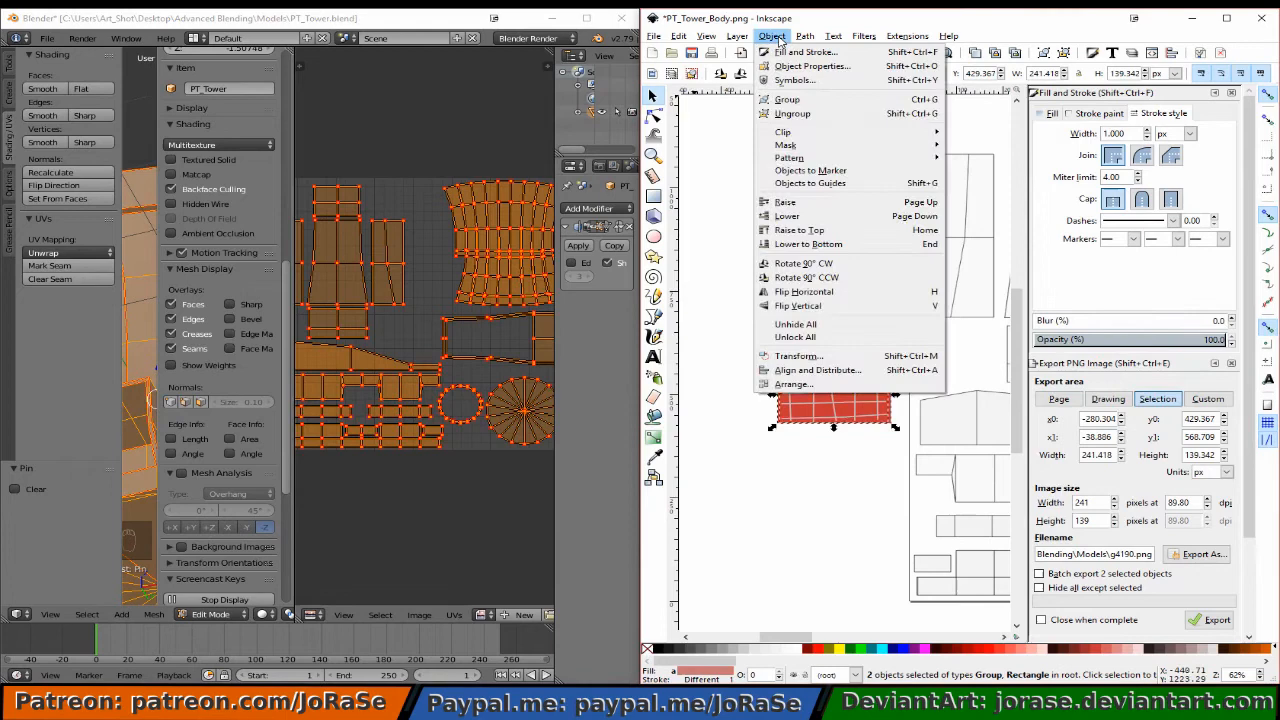
left_click(793, 103)
Move the brick pattern onto the page's lower-left corner, at about X 1 px and Y 0 px, keeping its original width.
scroll(837, 296, "right", 3, "shift")
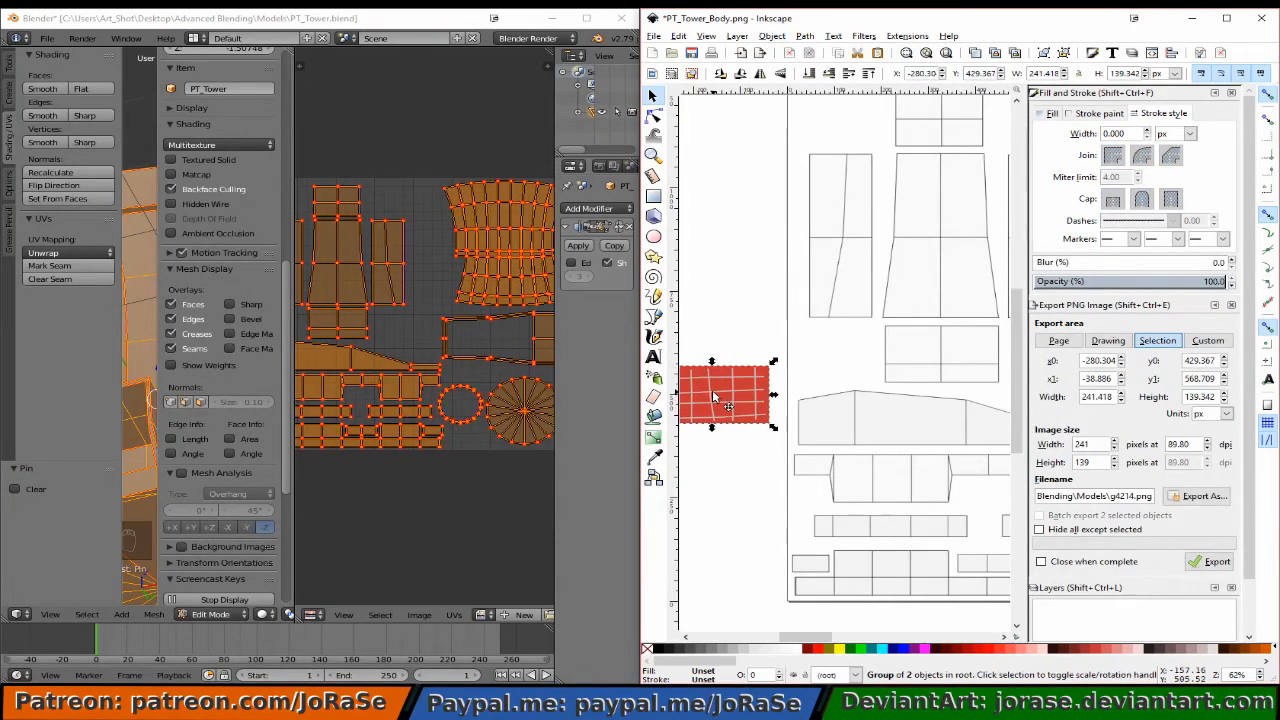
left_click_drag(714, 399, 828, 572)
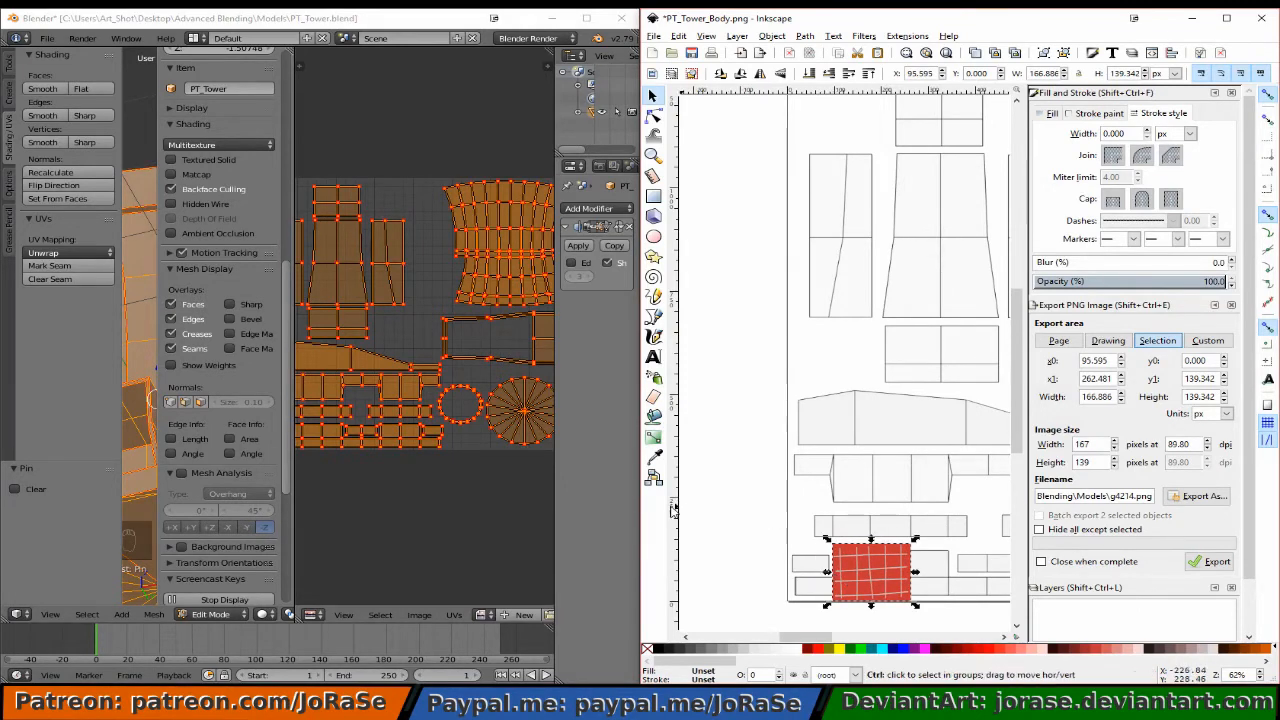
key("ctrl+z")
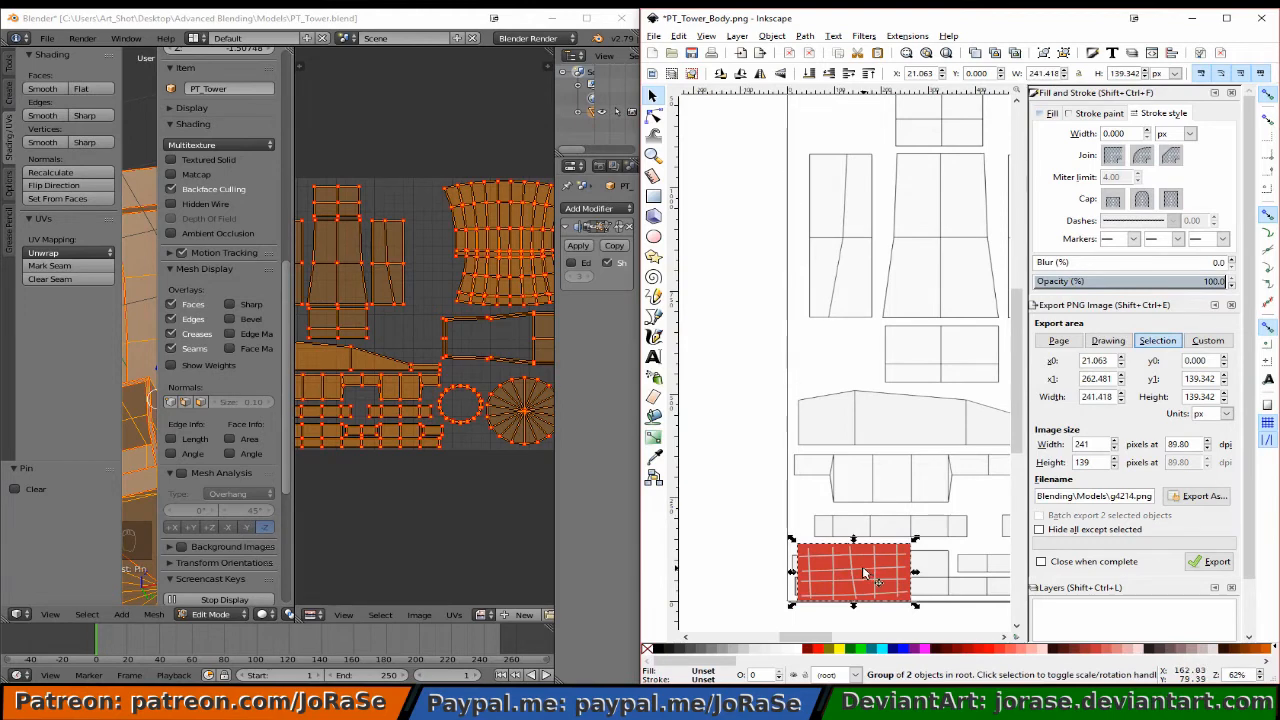
key("Left")
key("Left")
key("Left")
key("Left")
key("Left")
key("Left")
key("Left")
key("Left")
key("Left")
key("Left")
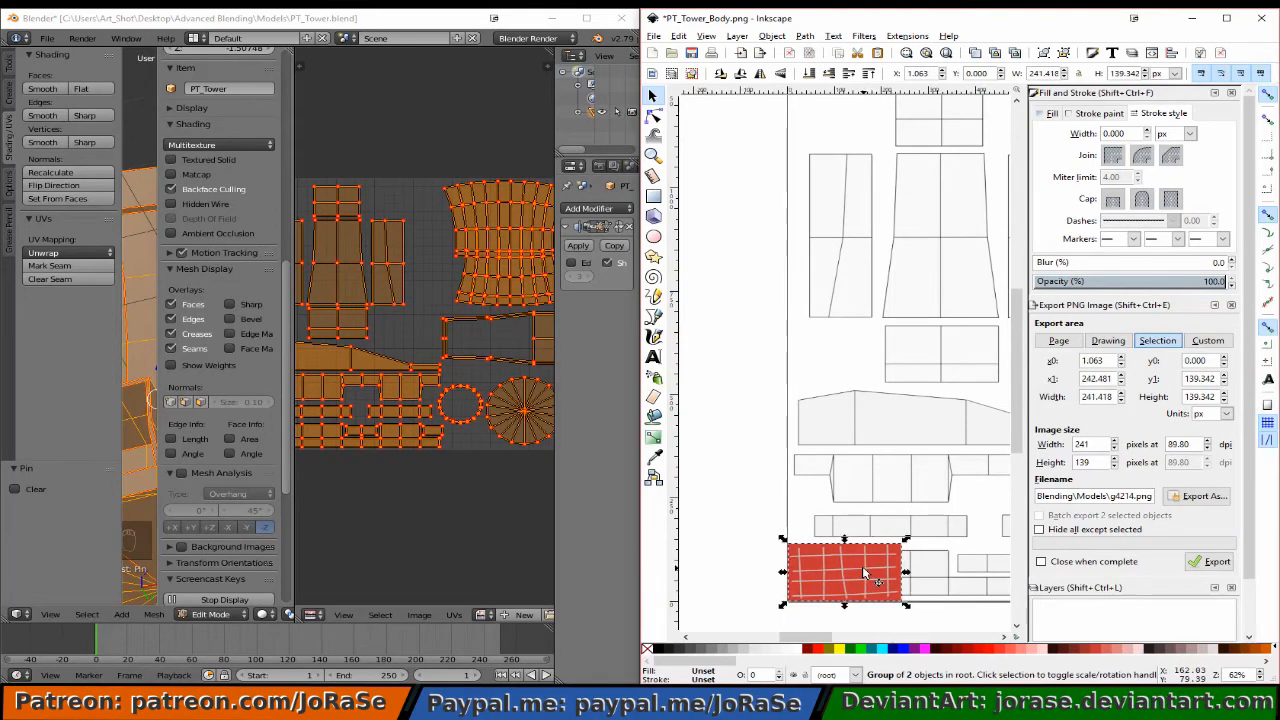
Set the brick pattern's opacity to about 55.6% and stretch it horizontally to about 296.5 px wide.
scroll(865, 571, "down", 1, "shift")
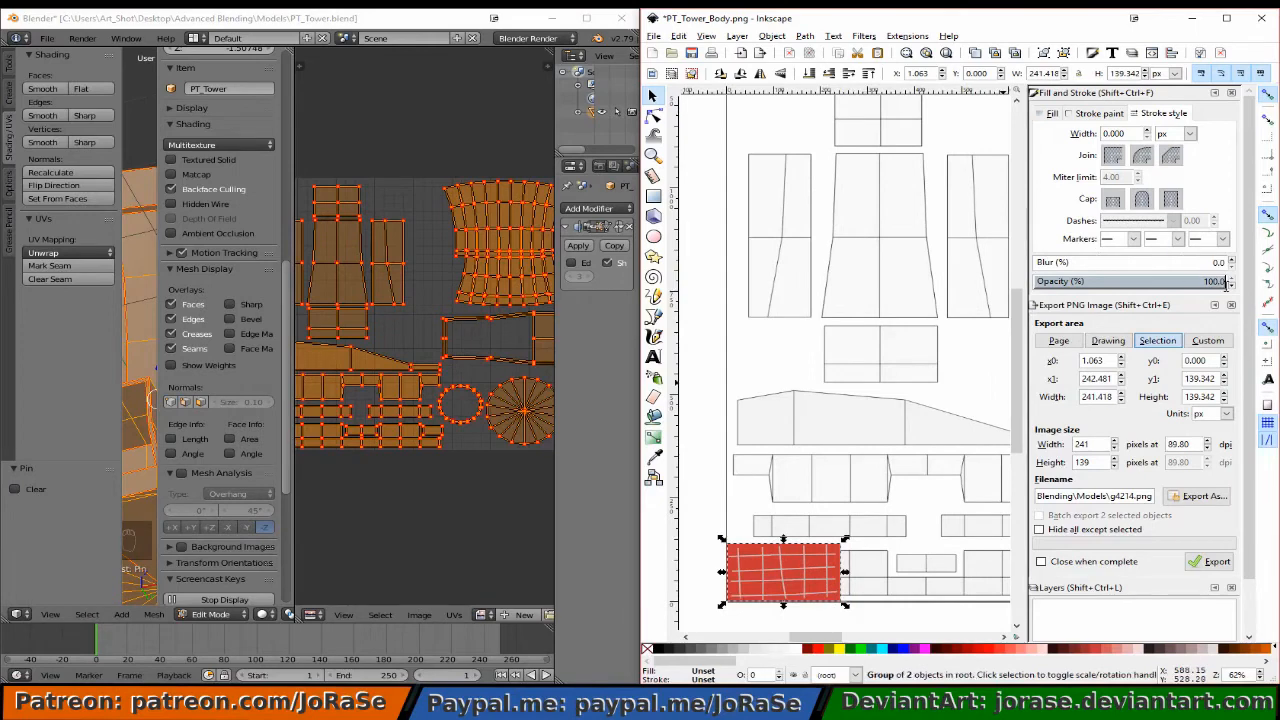
left_click_drag(1192, 284, 1140, 283)
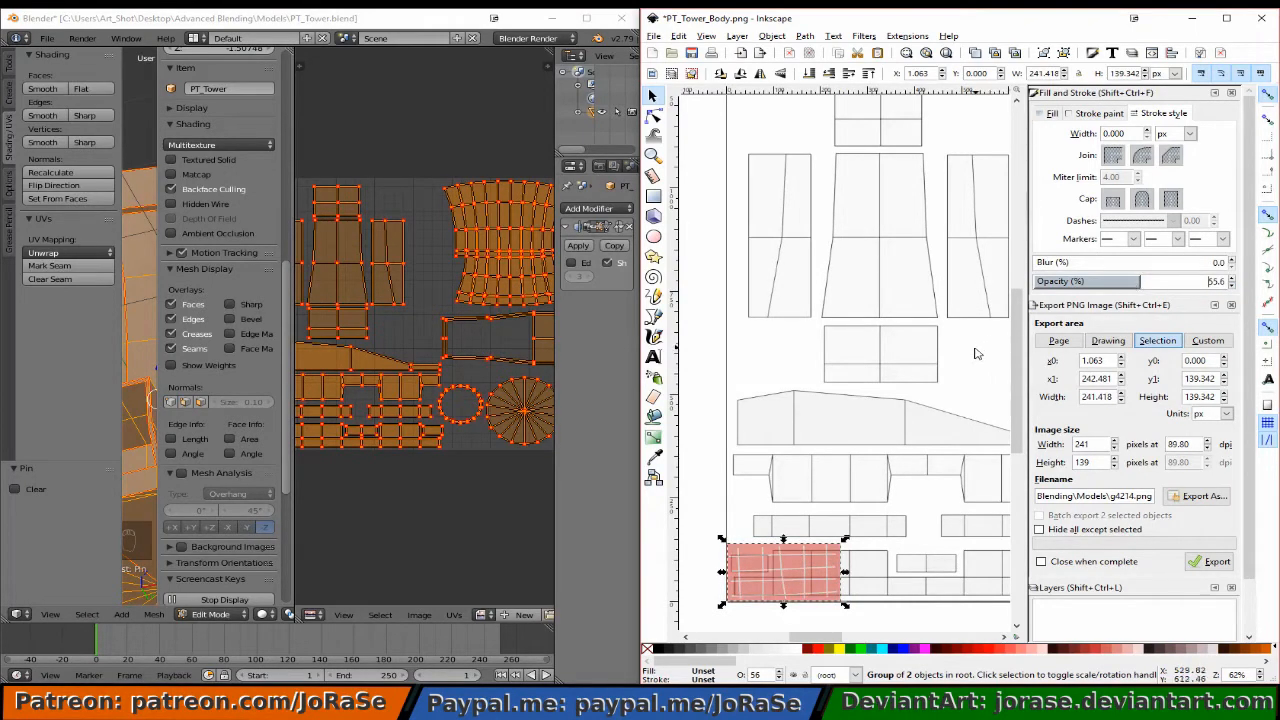
scroll(985, 393, "down", 1)
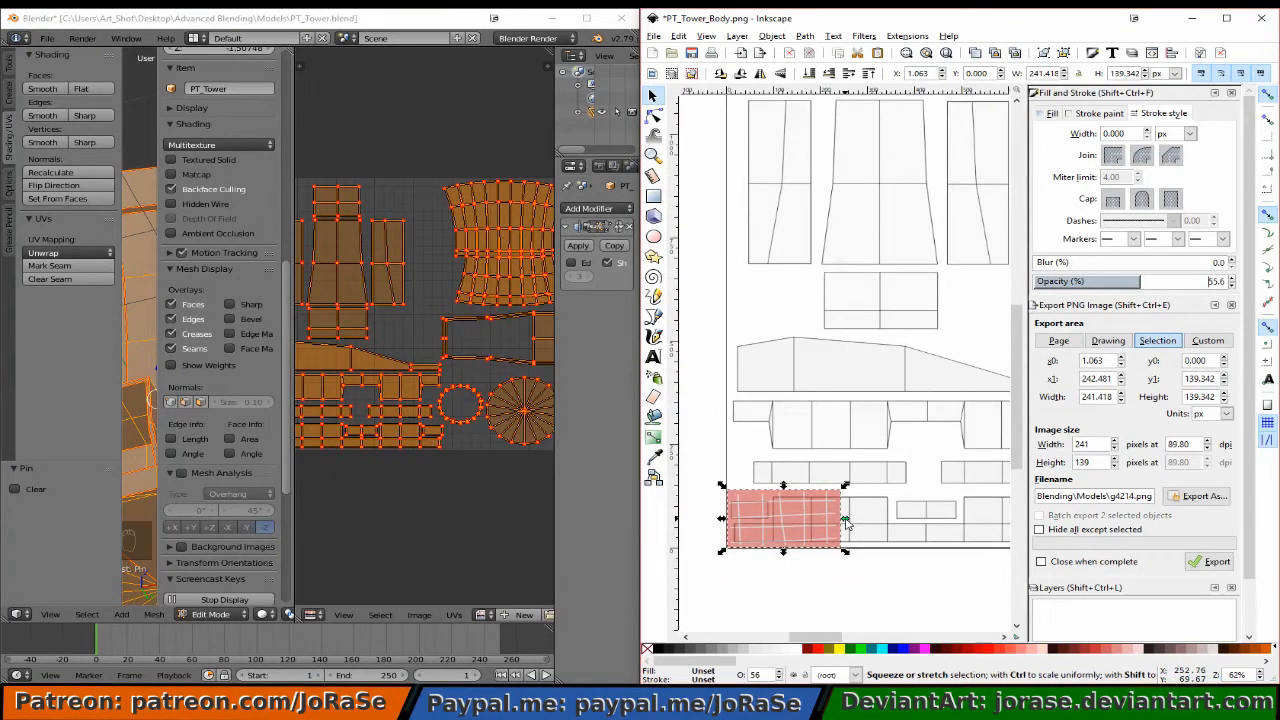
left_click_drag(845, 518, 872, 530)
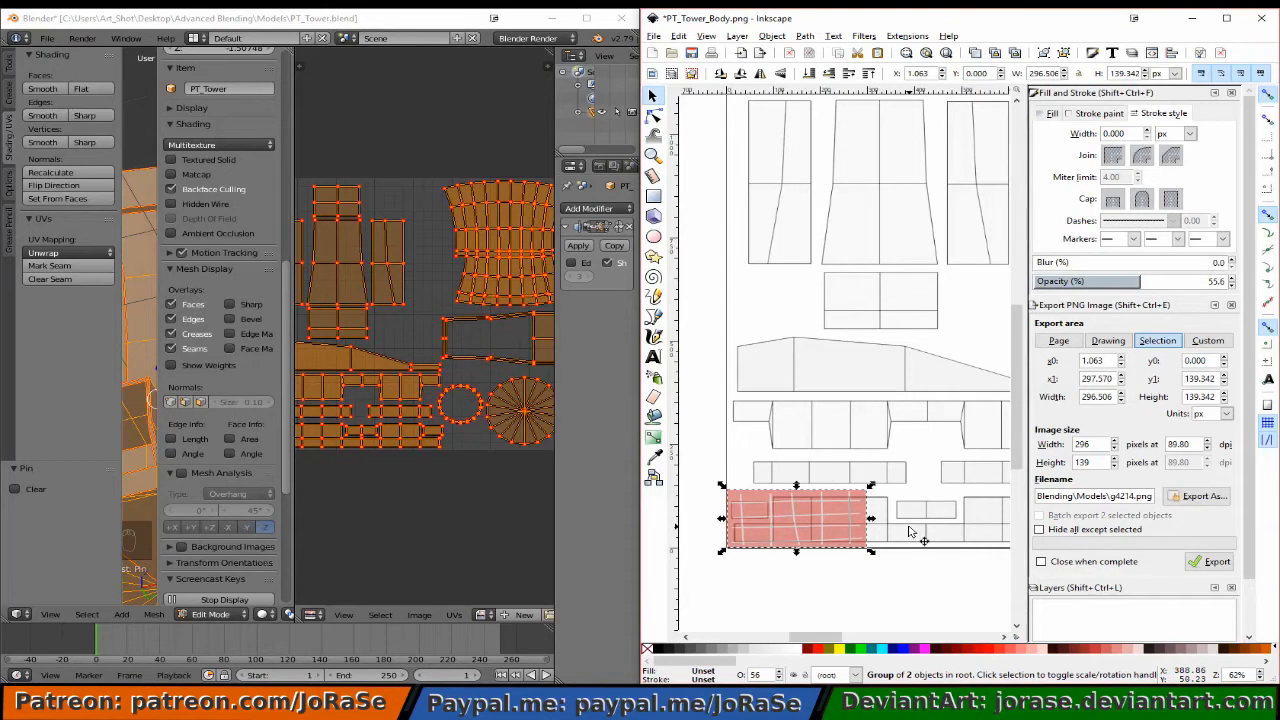
Duplicate the brick pattern and shift the copy right along the page's lower edge to about X 313 px.
key("ctrl+d")
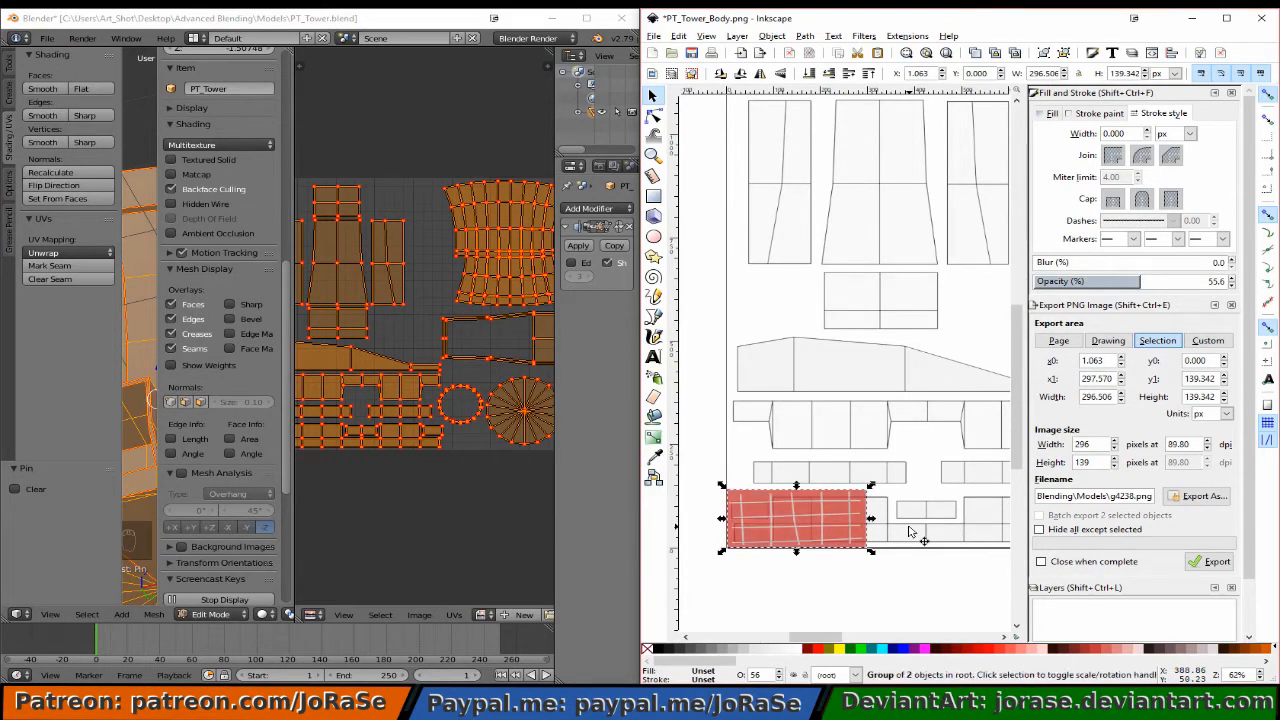
key("Right")
key("Right")
key("Right")
key("Right")
key("Right")
key("Right")
key("Right")
key("Right")
key("Right")
key("Right")
key("Right")
key("Right")
key("Right")
key("Right")
key("Right")
key("Right")
key("Right")
key("Right")
key("Right")
key("Right")
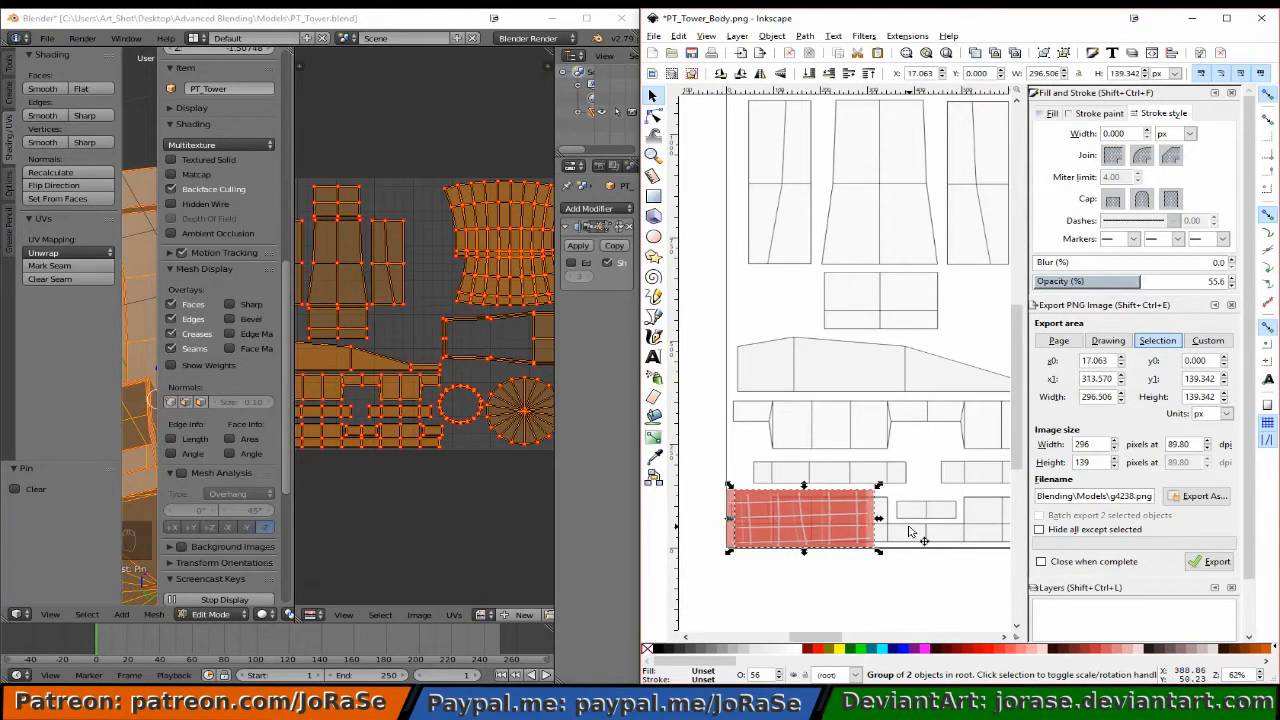
key("Right")
key("Right")
key("Right")
key("Right")
key("Right")
key("Right")
key("Right")
key("Right")
key("Right")
key("Right")
key("Right")
key("Right")
key("Right")
key("Right")
key("Right")
key("Right")
key("Right")
key("Right")
key("Right")
key("Right")
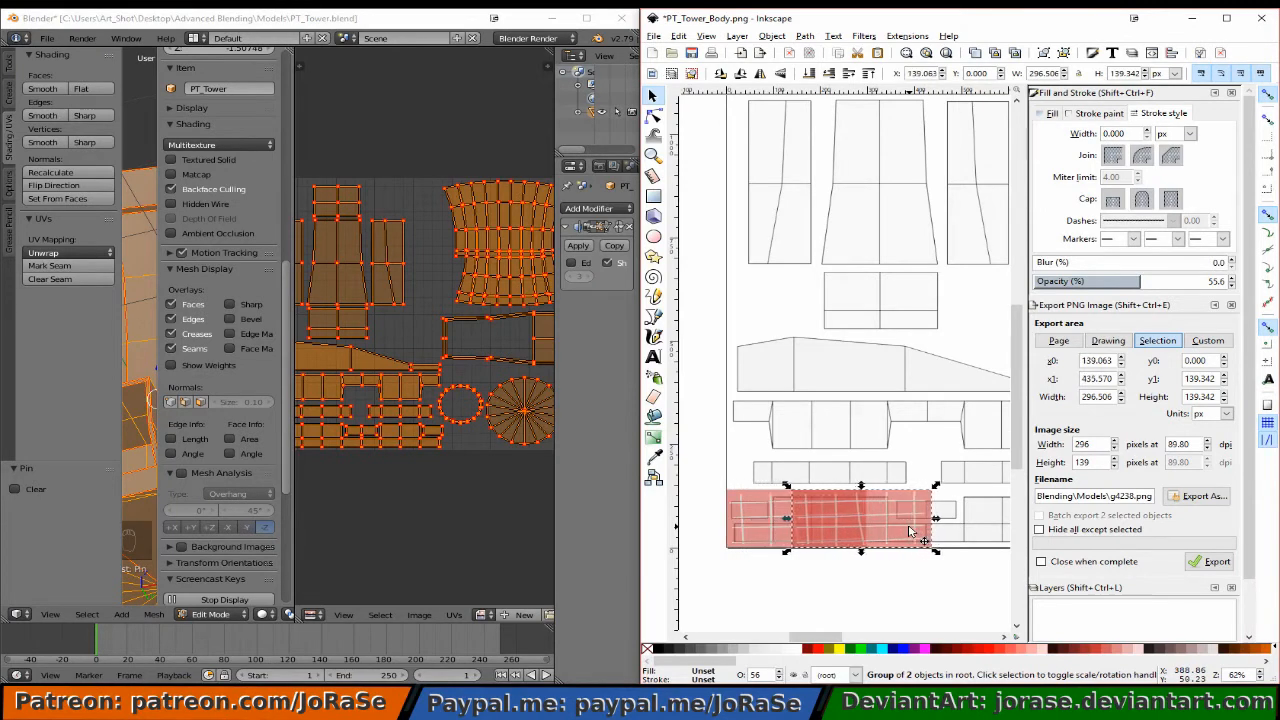
key("Right")
key("Right")
key("Right")
key("Right")
key("Right")
key("Right")
key("Right")
key("Right")
key("Right")
key("Right")
key("Right")
key("Right")
key("Right")
key("Right")
key("Right")
key("Right")
key("Right")
key("Right")
key("Right")
key("Right")
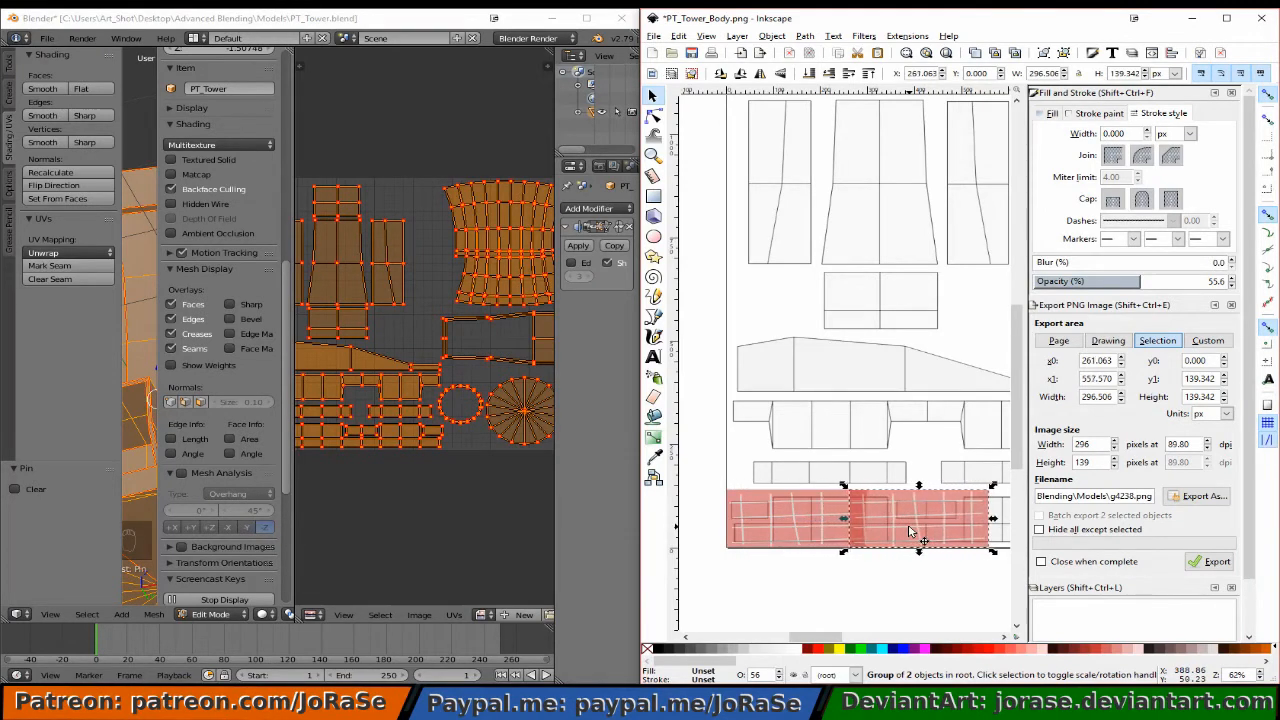
key("Right")
key("Right")
key("Right")
key("Right")
key("Right")
key("Right")
key("Right")
key("Right")
key("Right")
key("Right")
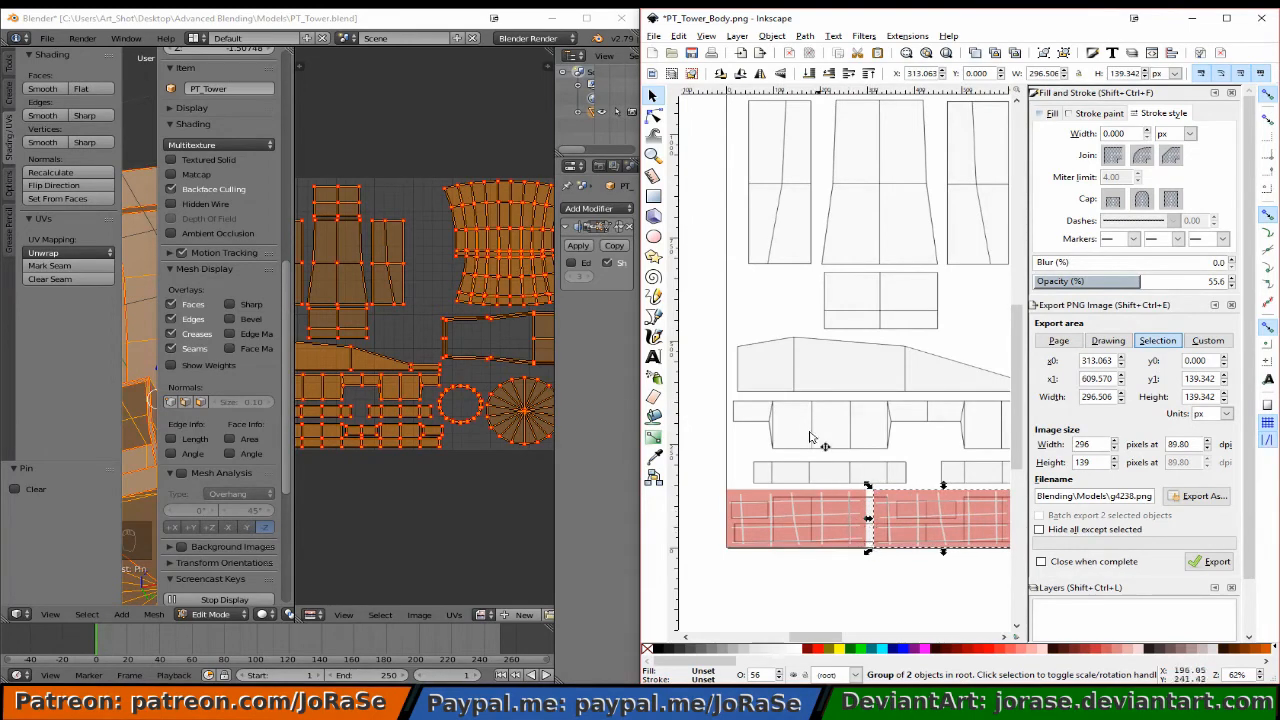
Shift the brick pattern copy back left to about X 291 px, closing the gap to the original.
left_click(768, 78)
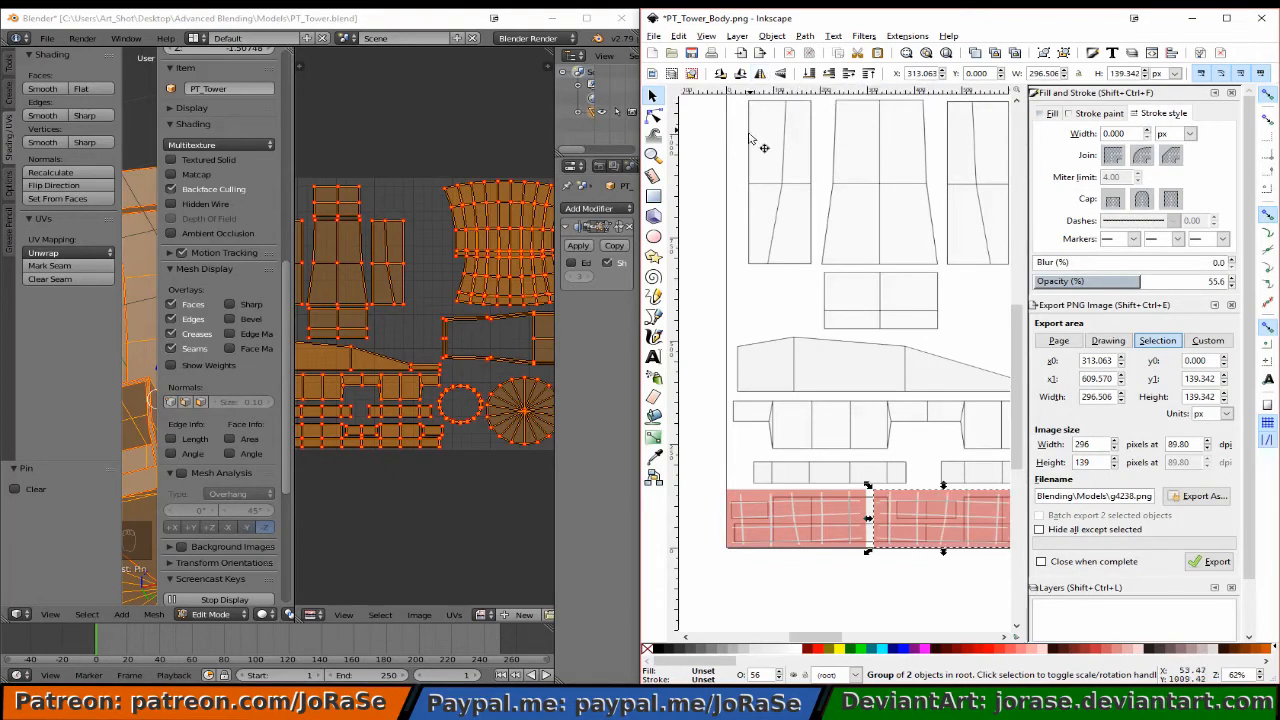
key("Left")
key("Left")
key("Left")
key("Left")
key("Left")
key("Left")
key("Left")
key("Left")
key("Left")
key("Left")
key("Left")
key("Left")
key("Left")
key("Right")
key("Right")
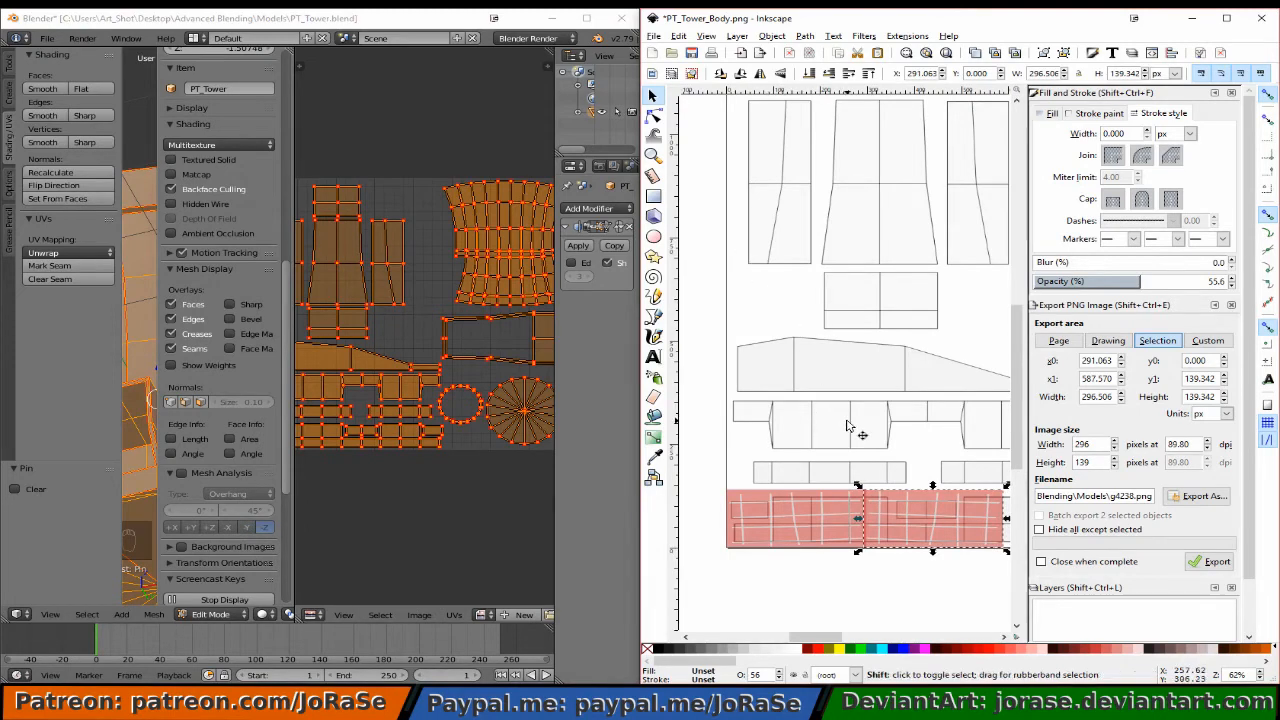
Align the copy's left edge with the original pattern's right edge at about X 297 px.
scroll(847, 426, "right", 3, "shift")
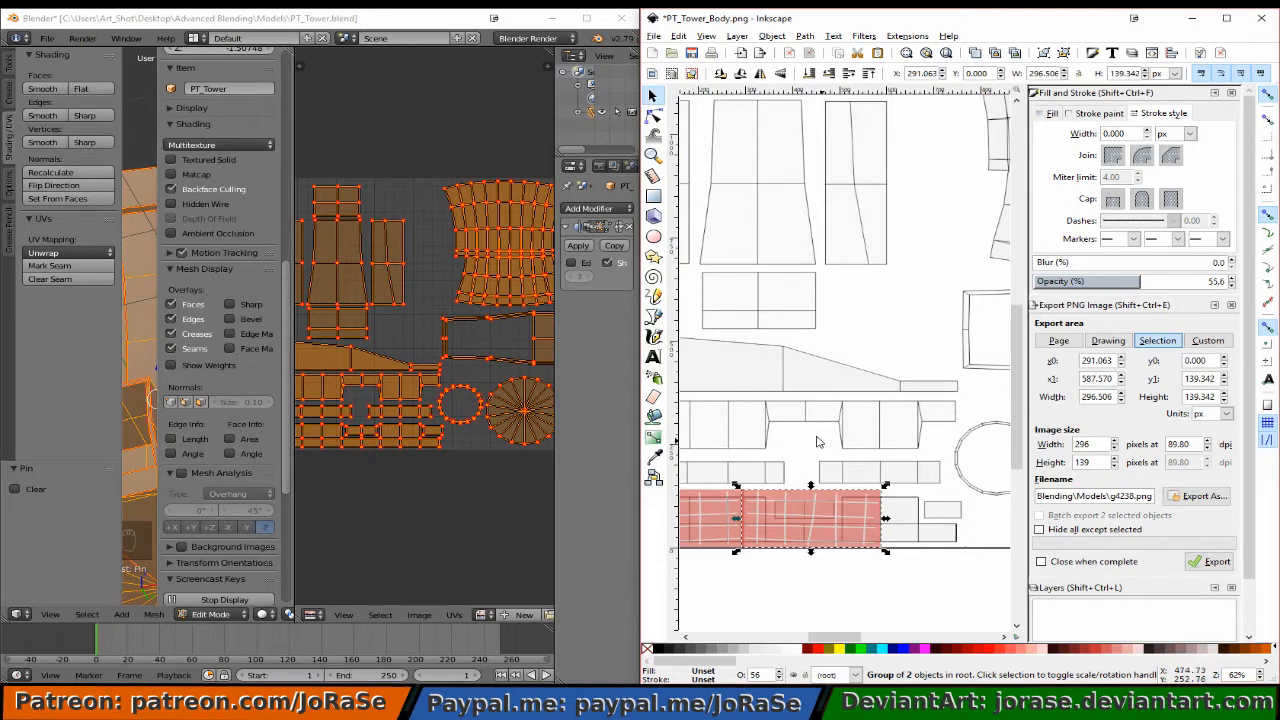
scroll(818, 437, "left", 2, "shift")
scroll(787, 428, "down", 3)
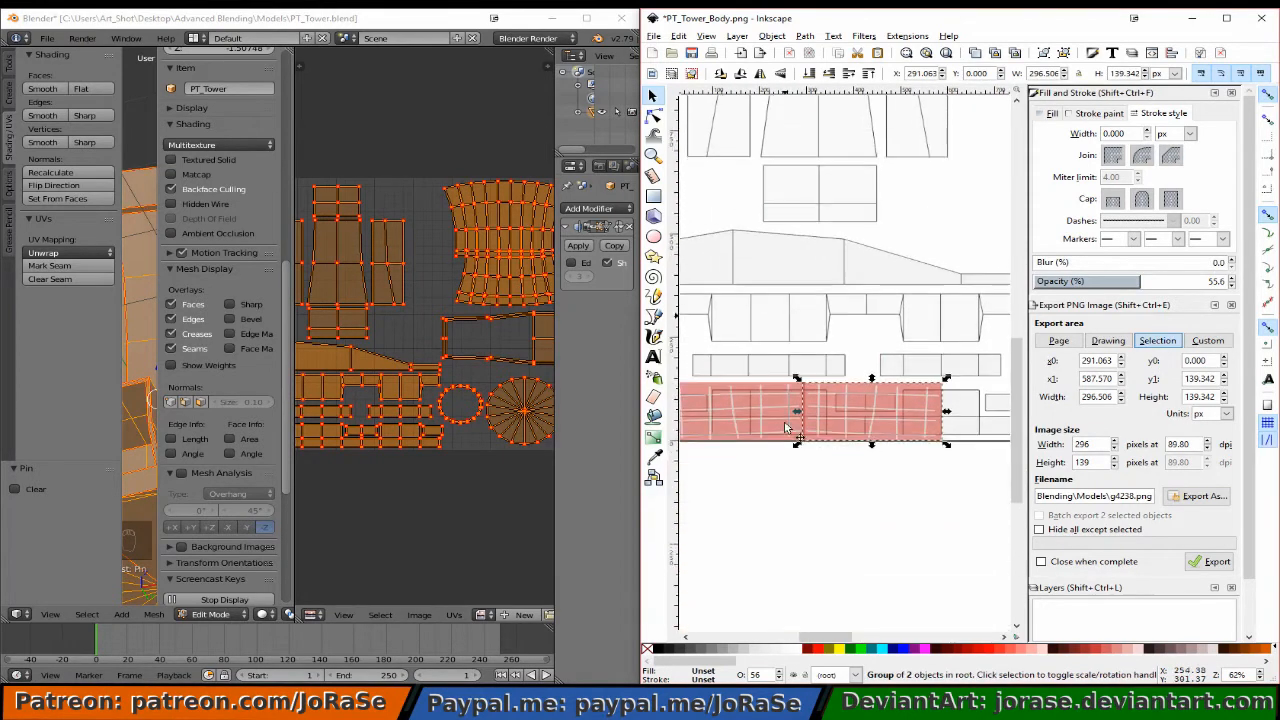
scroll(787, 428, "up", 2, "ctrl")
key("plus")
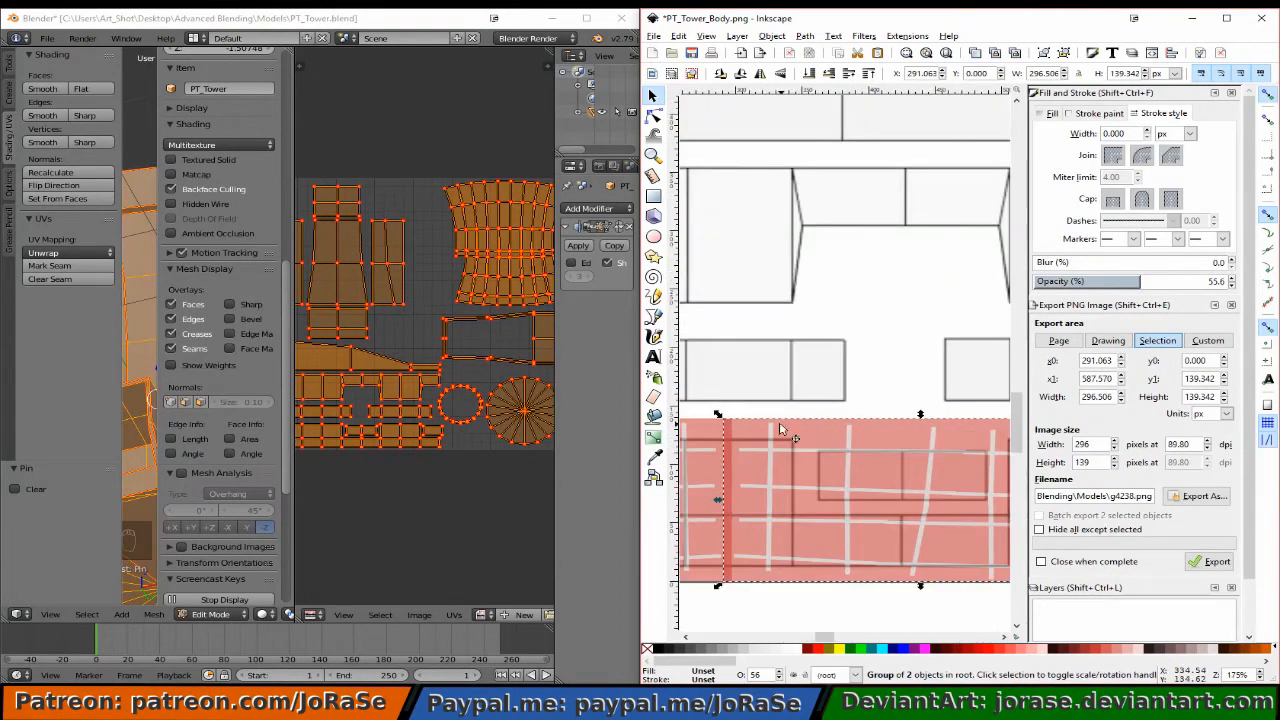
key("Right")
key("Right")
key("Right")
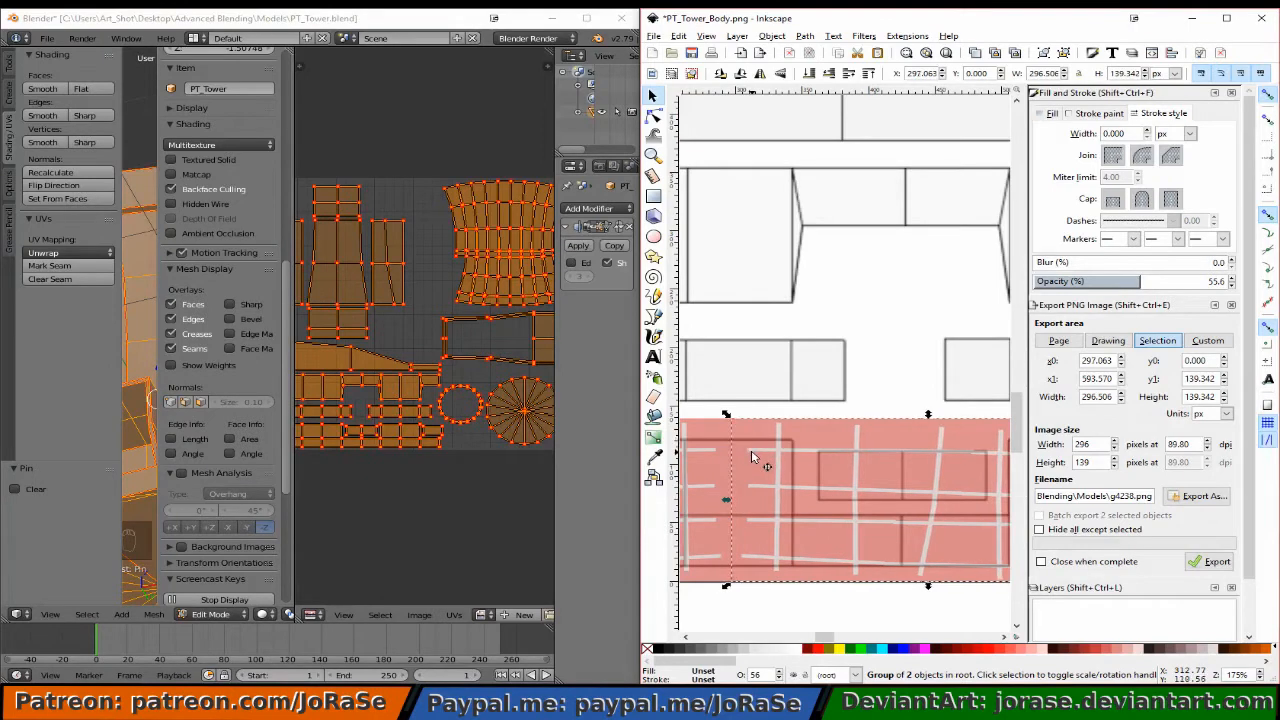
Extend the facing ends of both tiles' topmost horizontal mortar lines to meet at the seam, about X 297 px.
left_click(653, 116)
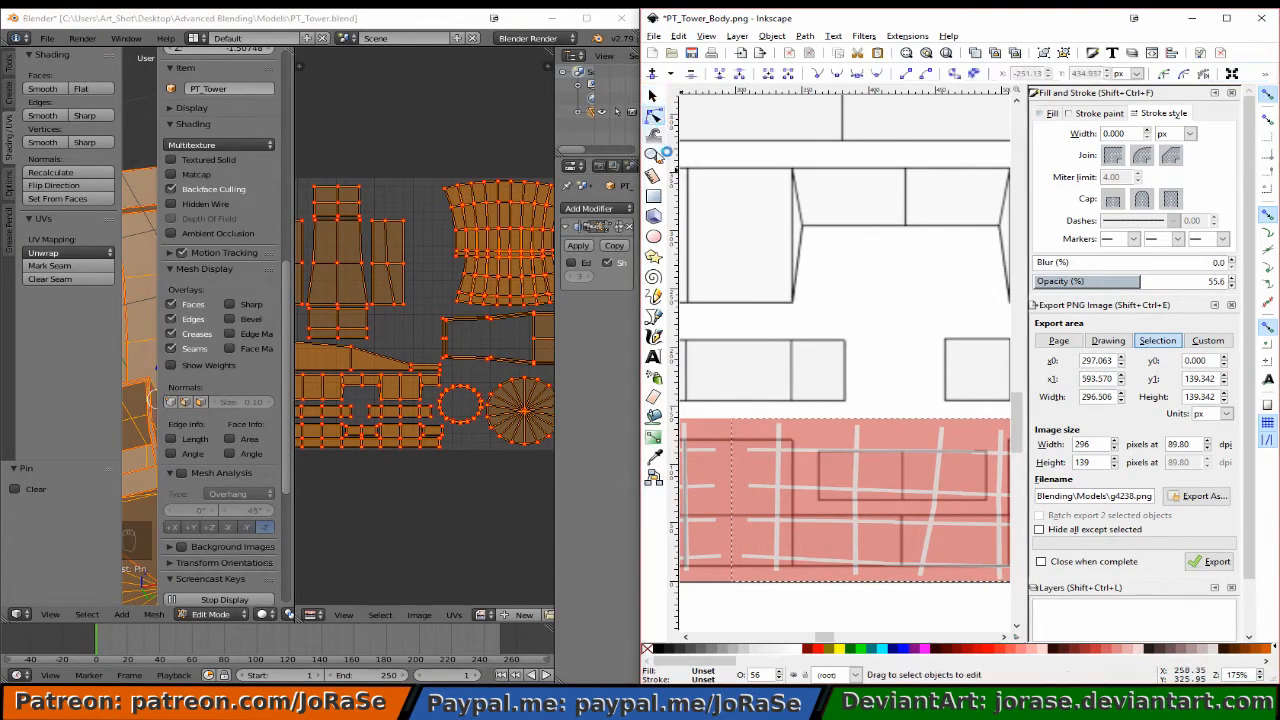
left_click(752, 451)
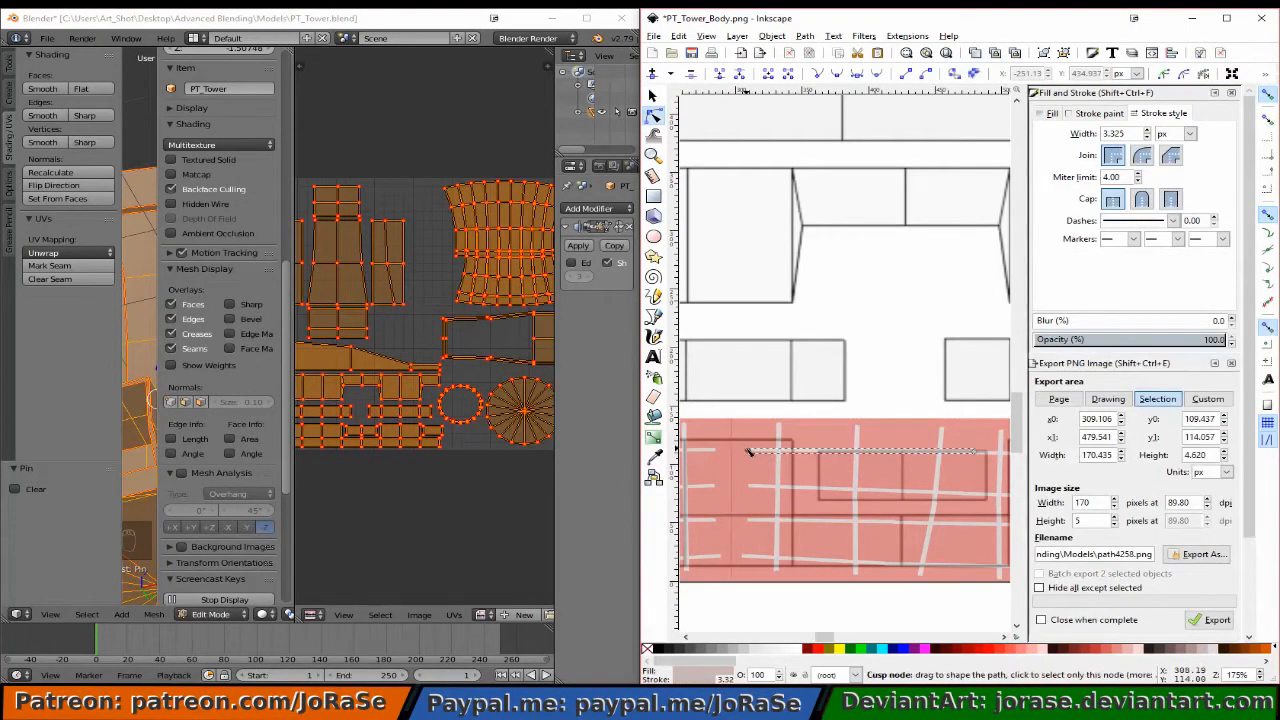
left_click(748, 451)
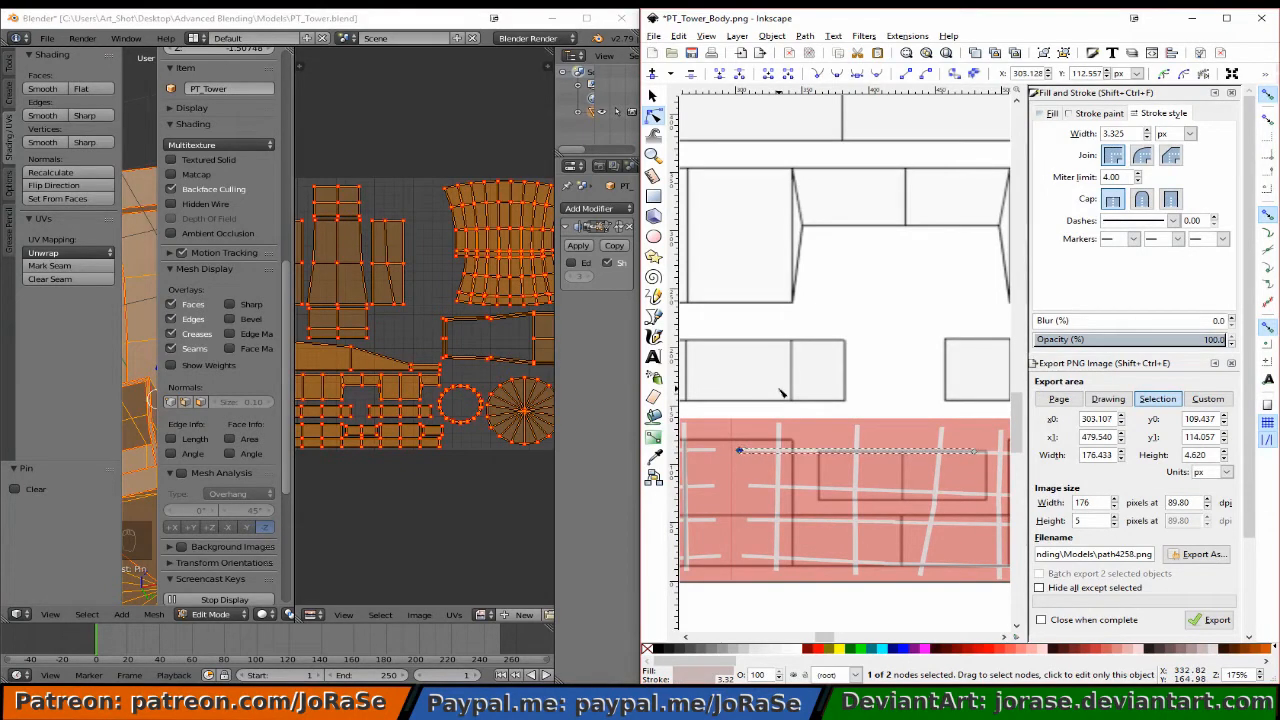
key("Left")
key("Left")
key("Left")
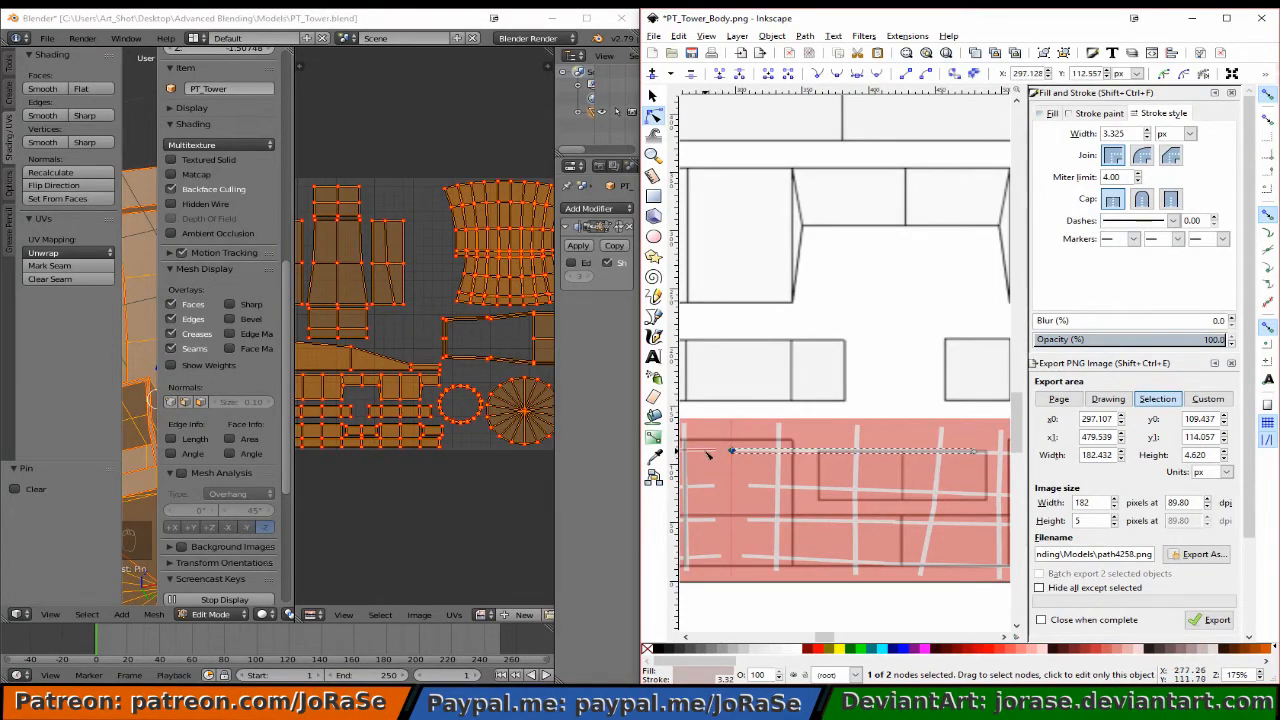
left_click(714, 452)
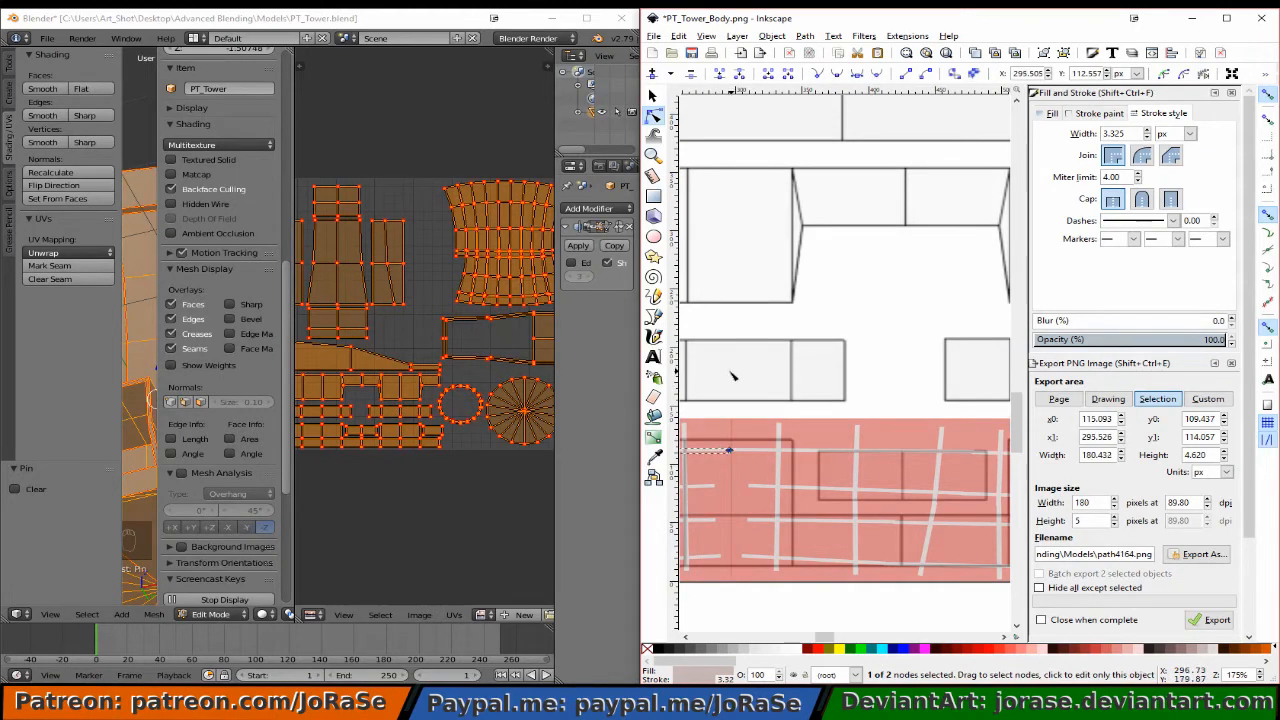
Extend the facing ends of both tiles' second horizontal mortar lines until they join across the seam.
left_click(718, 490)
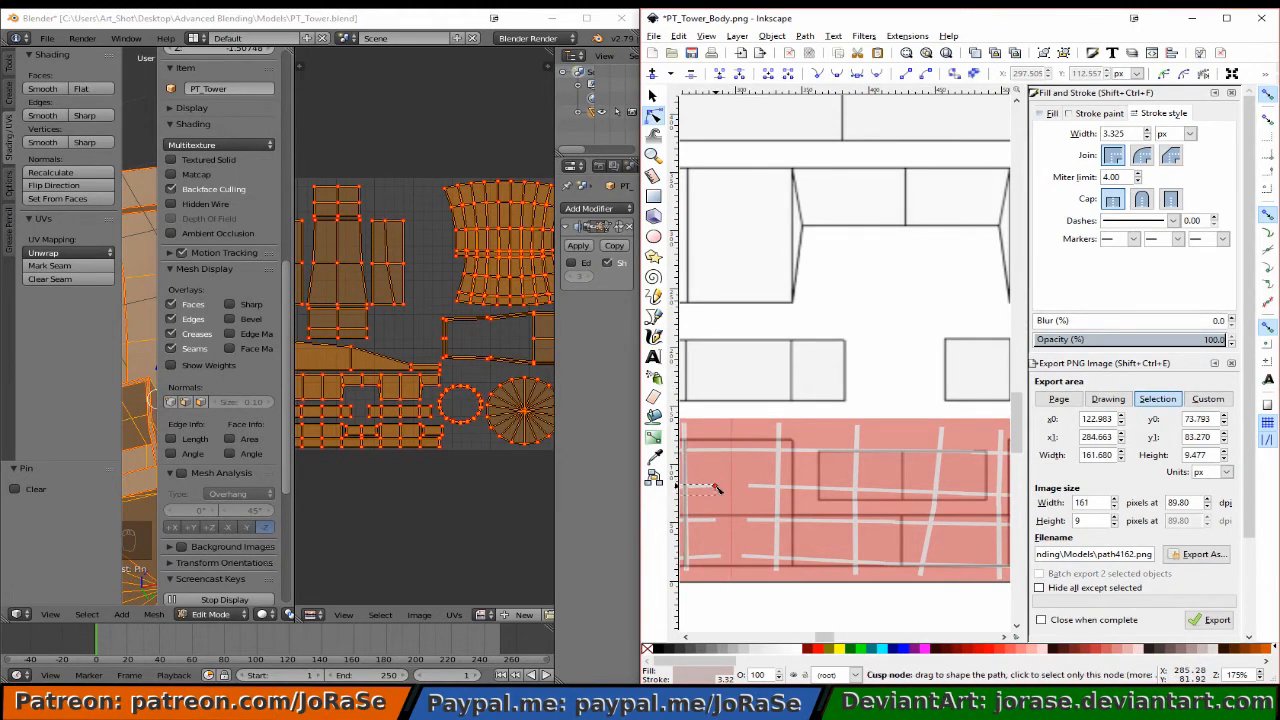
left_click(714, 486)
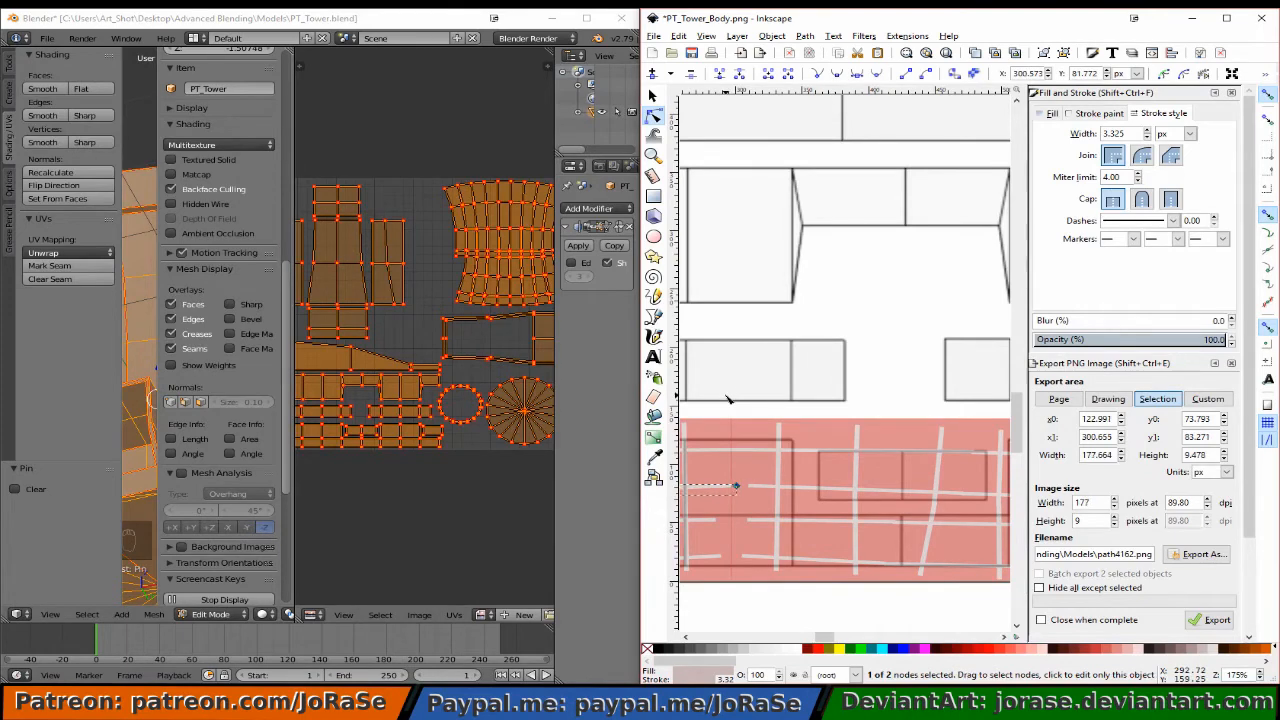
left_click(750, 488)
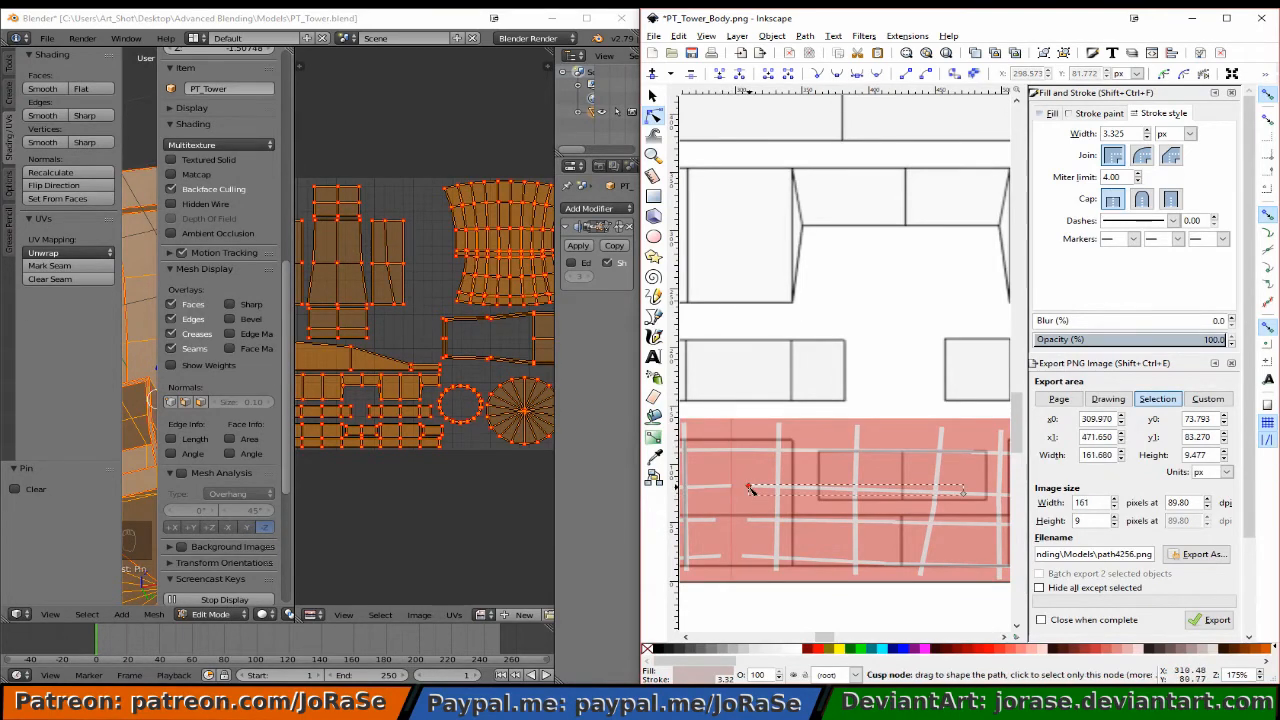
left_click(747, 486)
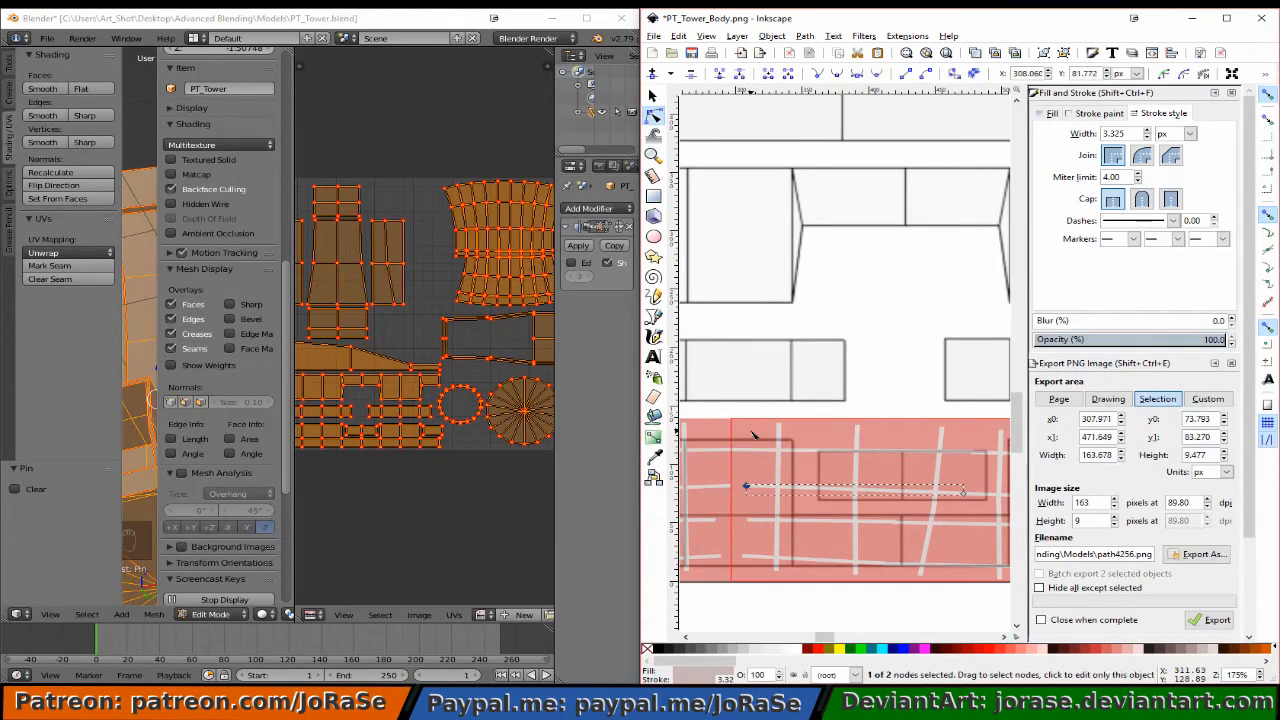
key("Left")
key("Left")
key("Left")
key("Left")
key("Left")
key("Left")
key("Left")
Extend the facing ends of the third horizontal mortar lines to the seam at about X 297 px.
left_click(712, 521)
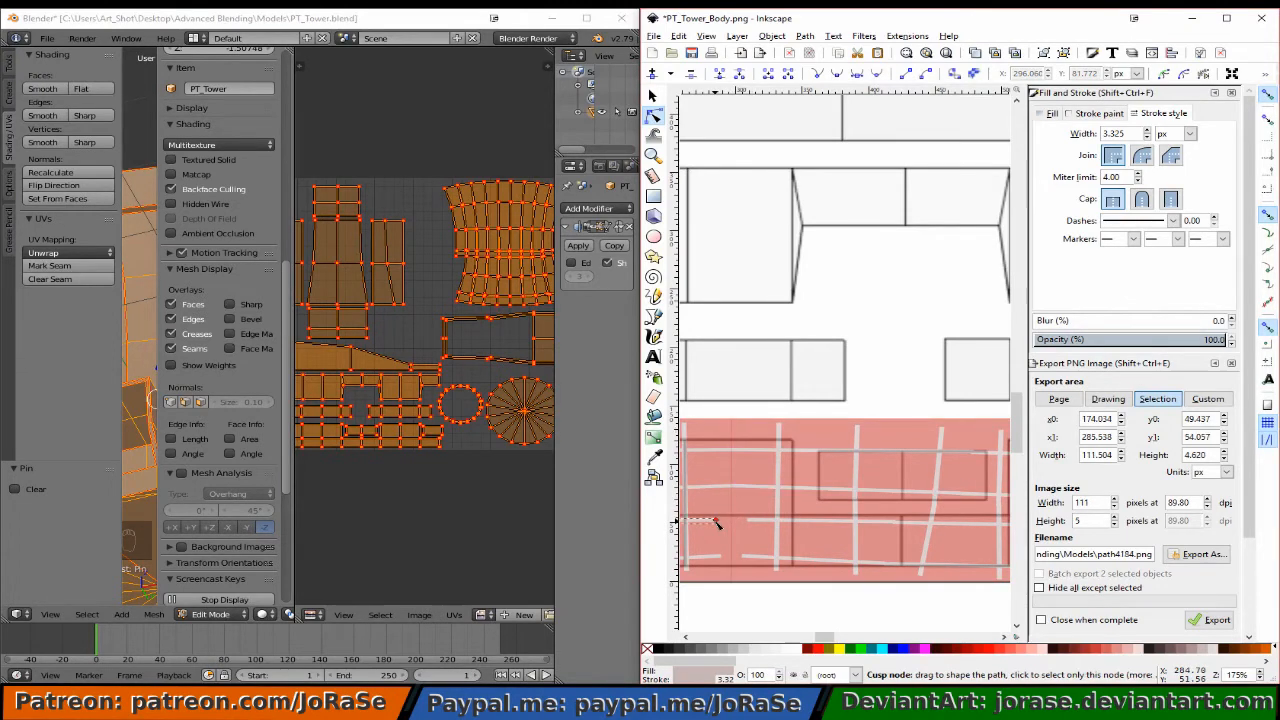
left_click(716, 521)
key("Right")
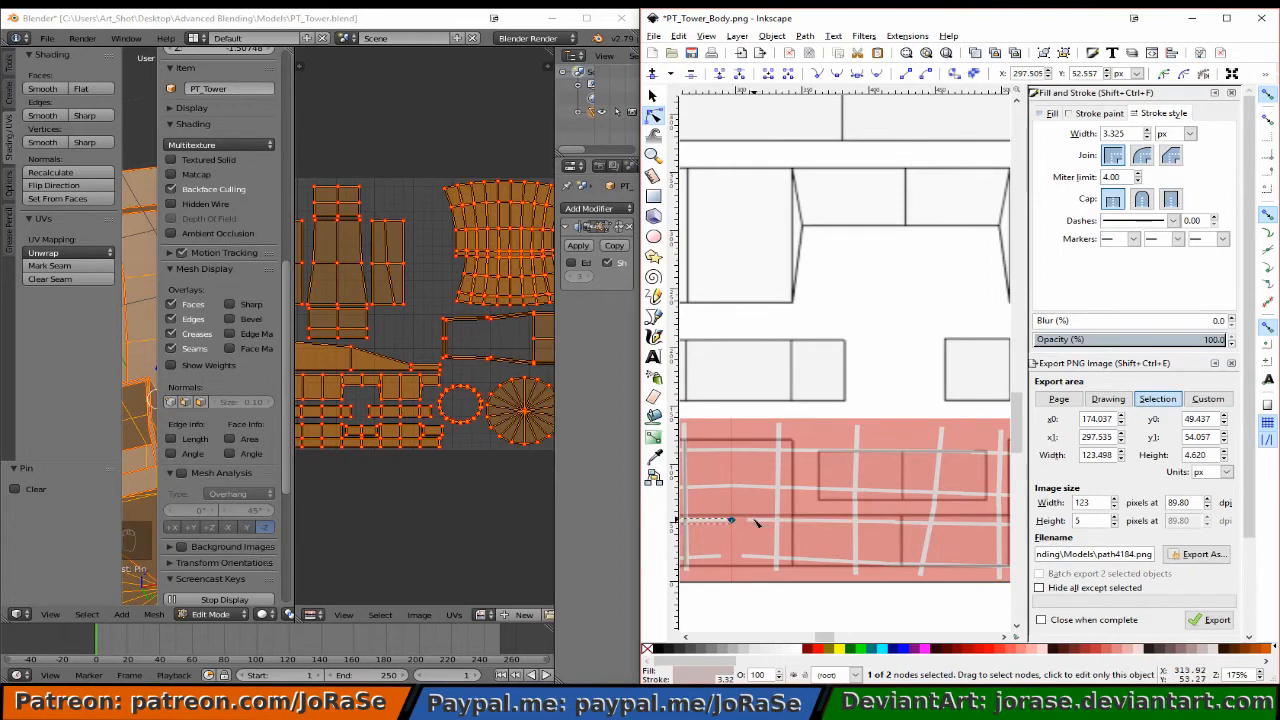
left_click(746, 521)
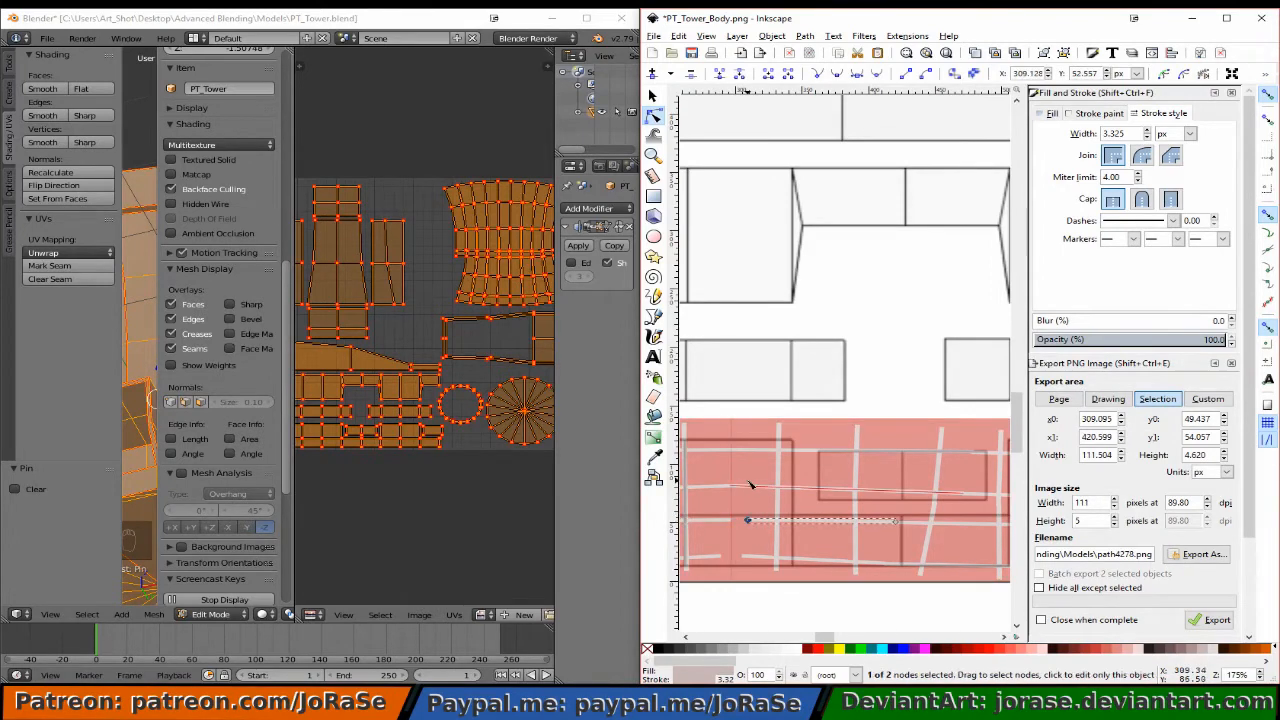
Join the lowest horizontal mortar lines of both tiles at the seam, about X 297 px, and deselect the path.
left_click(719, 558)
left_click(721, 559)
key("Right")
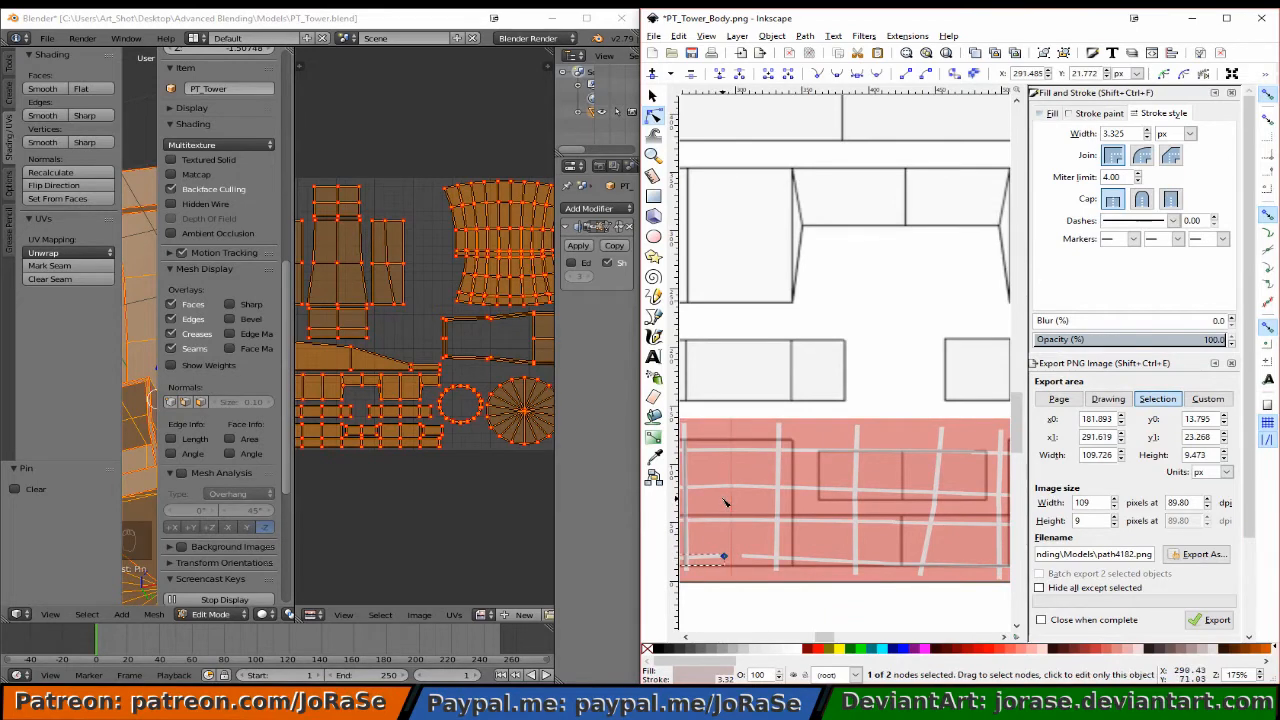
left_click(745, 557)
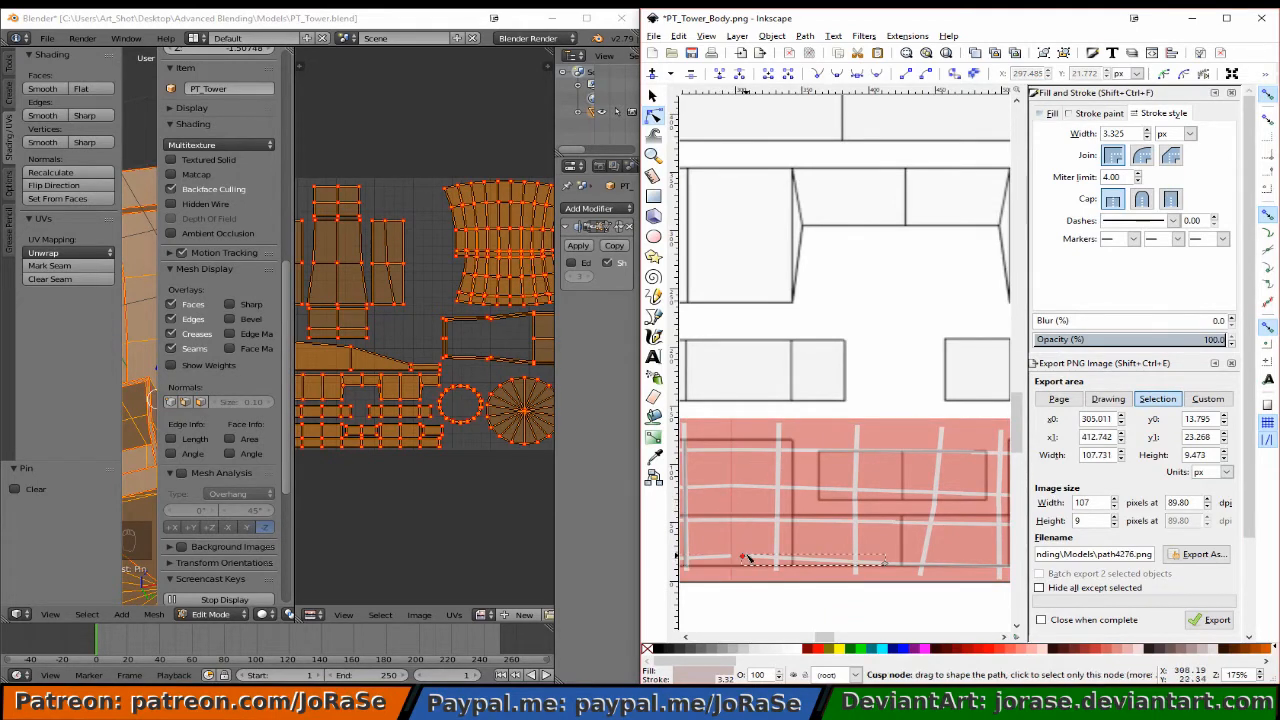
left_click(744, 557)
key("Left")
key("Left")
key("Left")
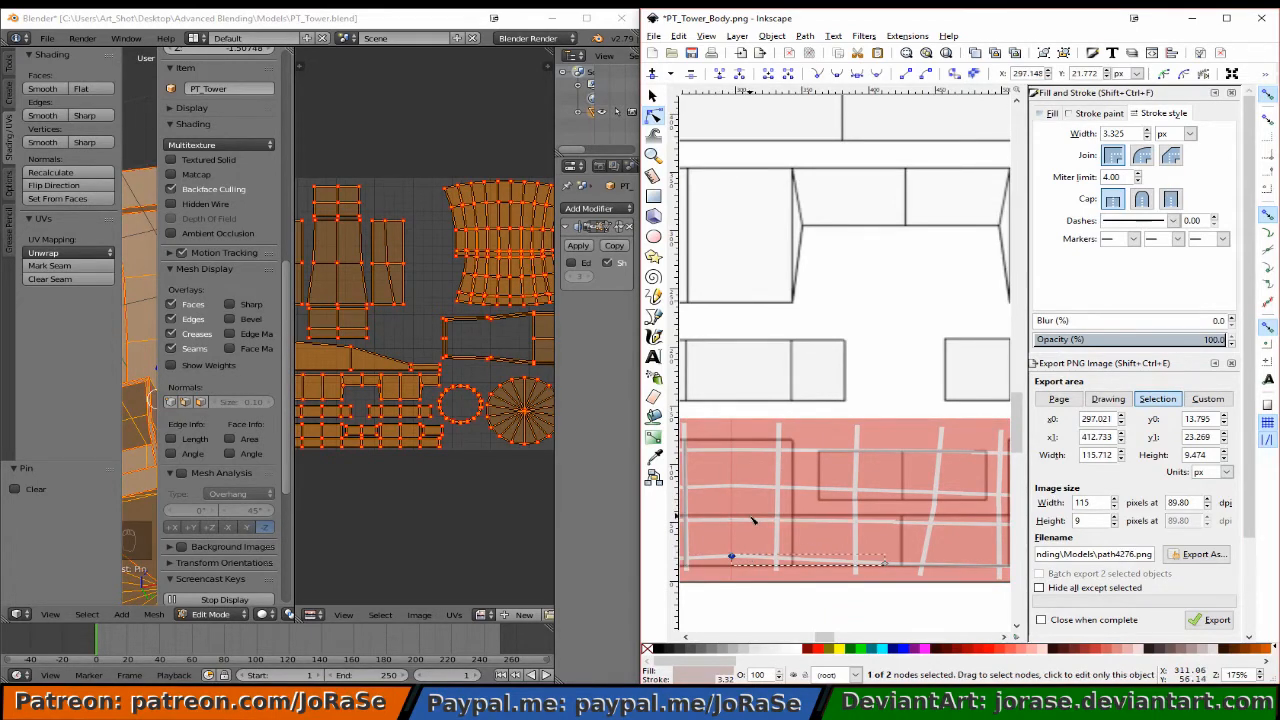
left_click(653, 95)
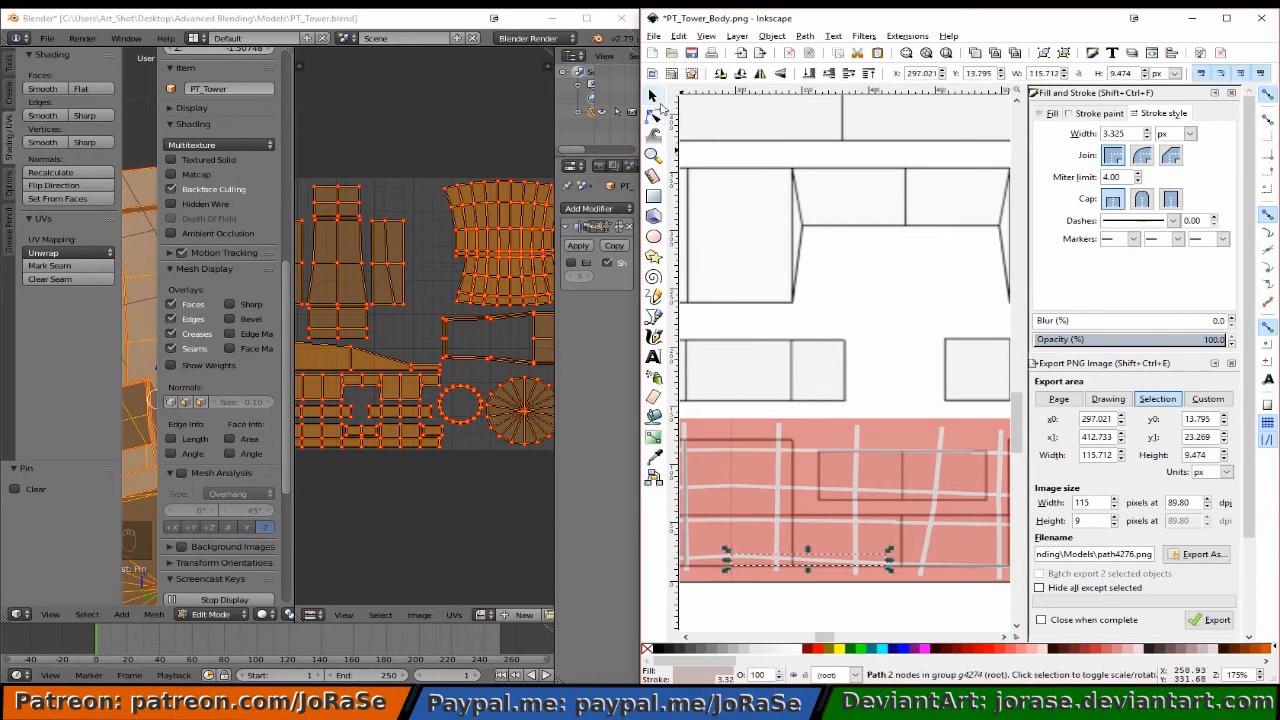
left_click(866, 314)
scroll(855, 370, "down", 3, "ctrl")
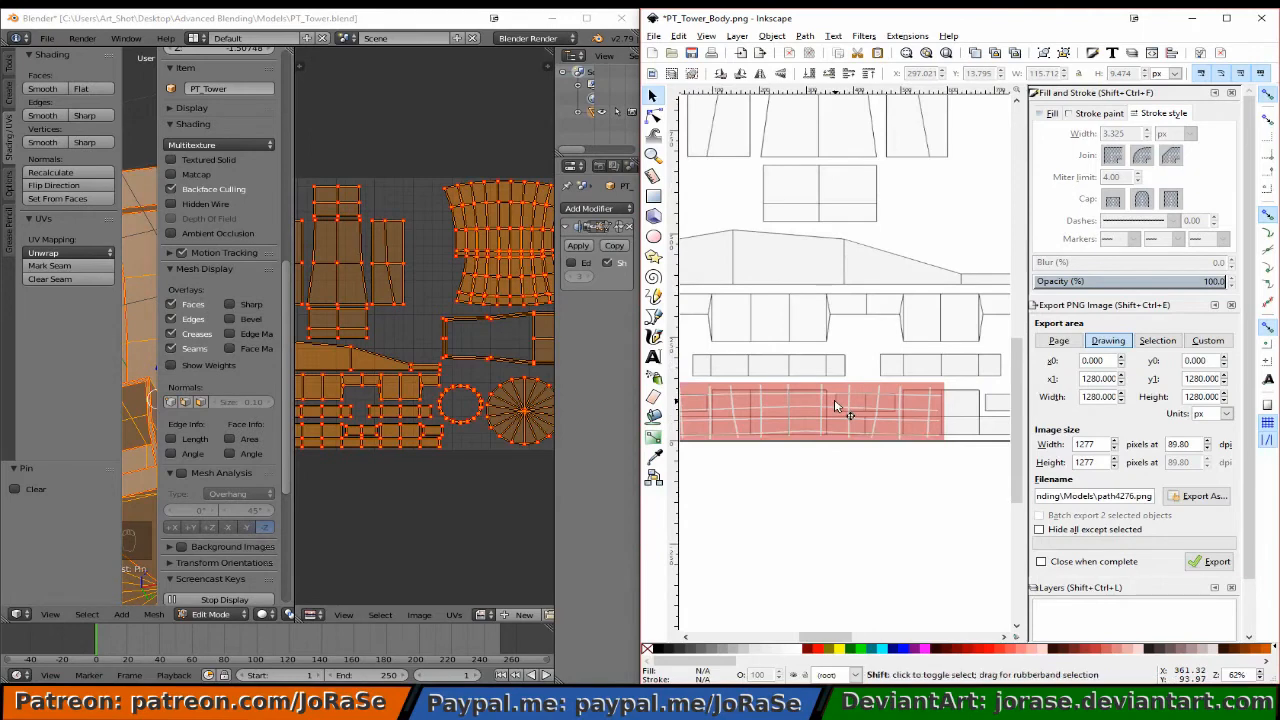
Duplicate the second brick tile and move the copy horizontally to about X 590 px, beside the original's outer edge.
scroll(834, 400, "down", 2, "shift")
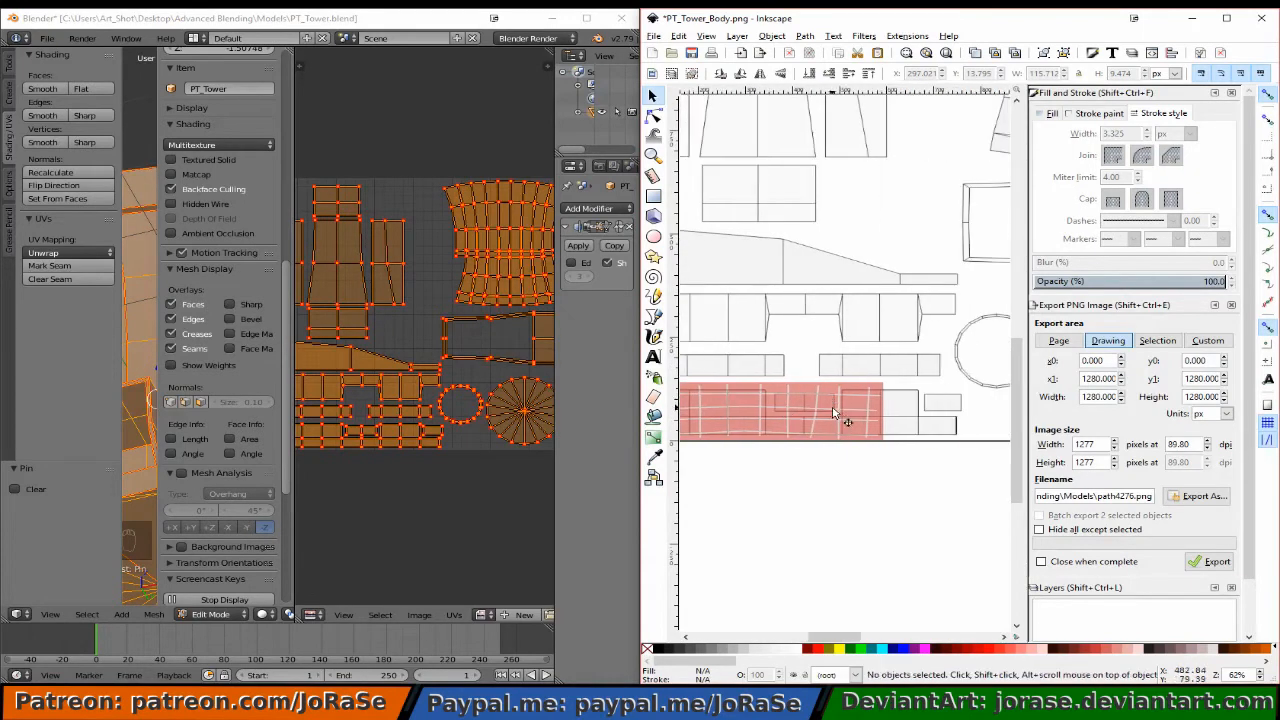
left_click(838, 410)
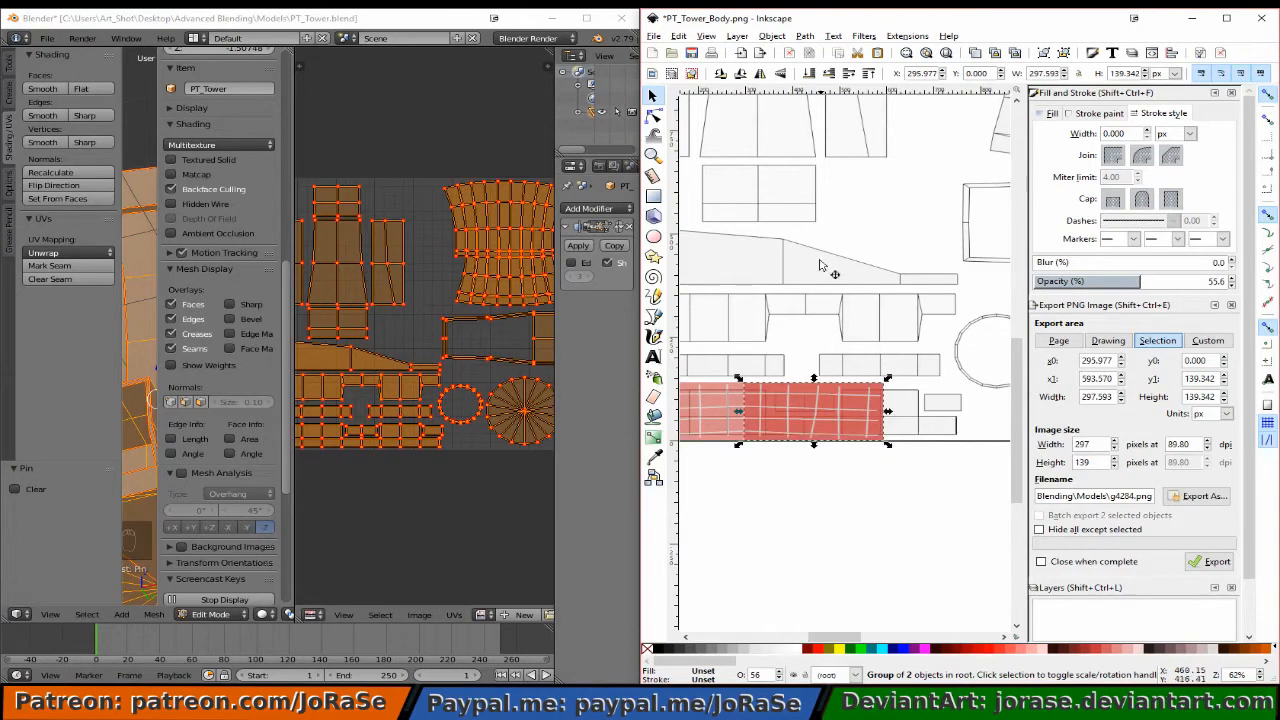
left_click(763, 75)
key("Right")
key("Right")
key("Right")
key("Right")
key("Right")
key("Right")
key("Right")
key("Right")
key("Right")
key("Right")
key("Right")
key("Right")
key("Right")
key("Right")
key("Right")
key("Right")
key("Right")
key("Right")
key("Right")
key("Right")
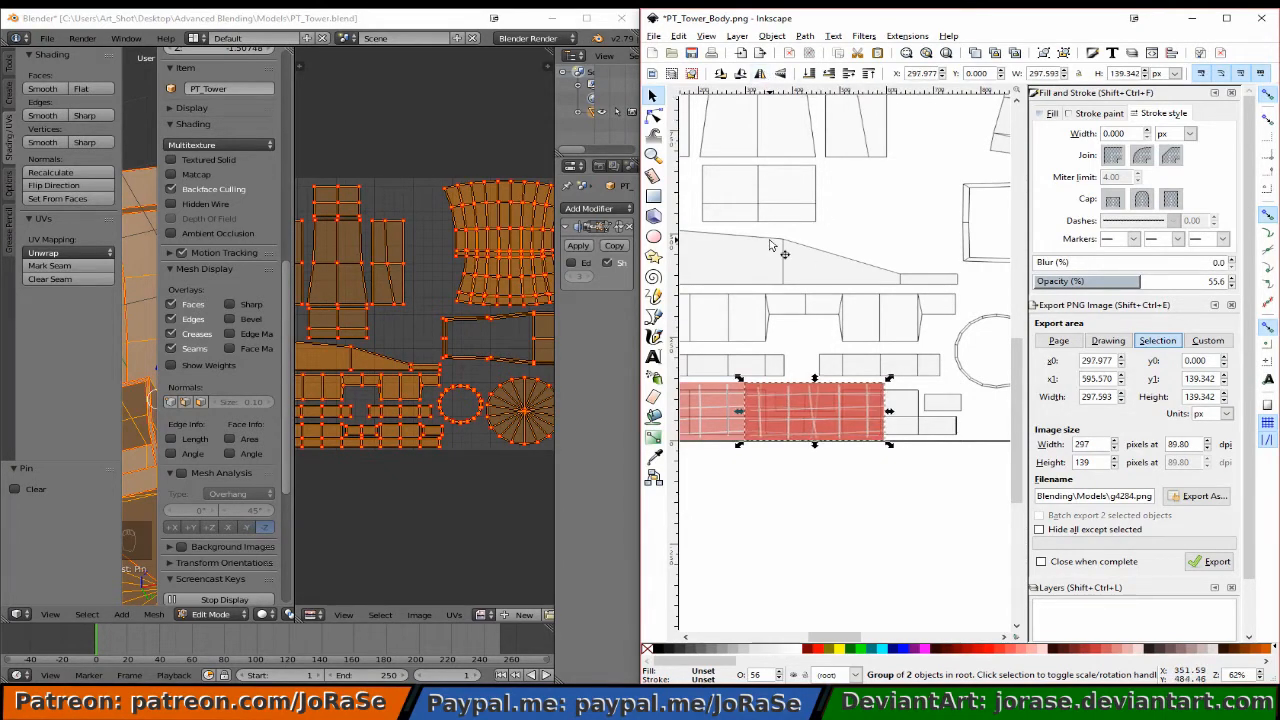
key("Right")
key("Right")
key("Right")
key("Right")
key("Right")
key("Right")
key("Right")
key("Right")
key("Right")
key("Right")
key("Right")
key("Right")
key("Right")
key("Right")
key("Right")
key("Right")
key("Right")
key("Right")
key("Right")
key("Right")
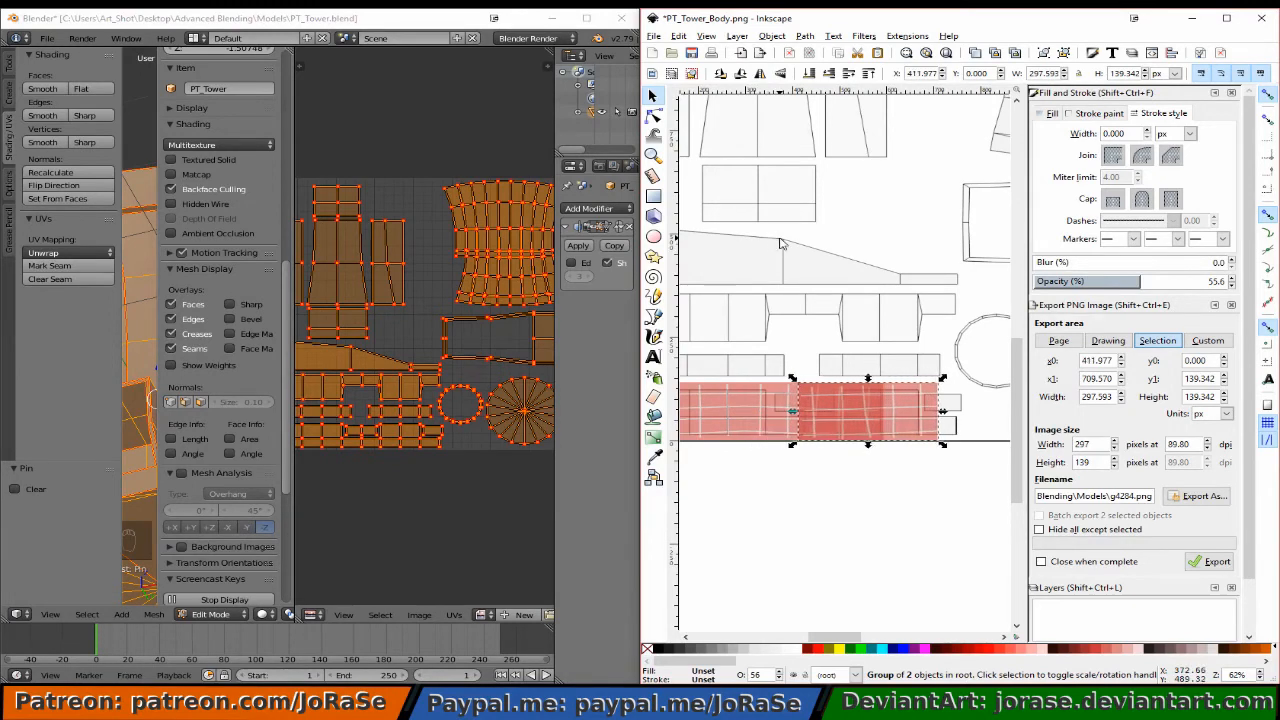
key("Right")
key("Right")
key("Right")
key("Right")
key("Right")
key("Right")
key("Right")
key("Right")
key("Right")
key("Right")
key("Right")
key("Right")
key("Right")
key("Right")
key("Right")
key("Right")
key("Right")
key("Right")
key("Right")
key("Right")
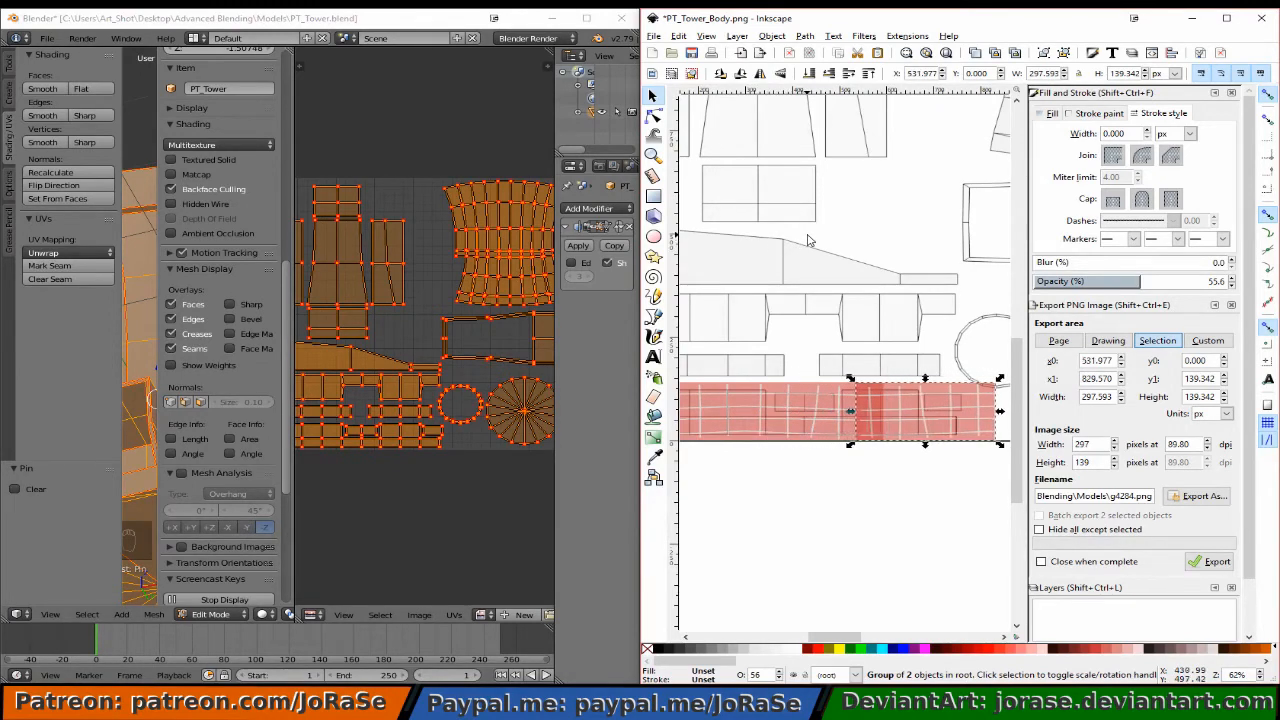
key("Right")
key("Right")
key("Right")
key("Right")
key("Right")
key("Right")
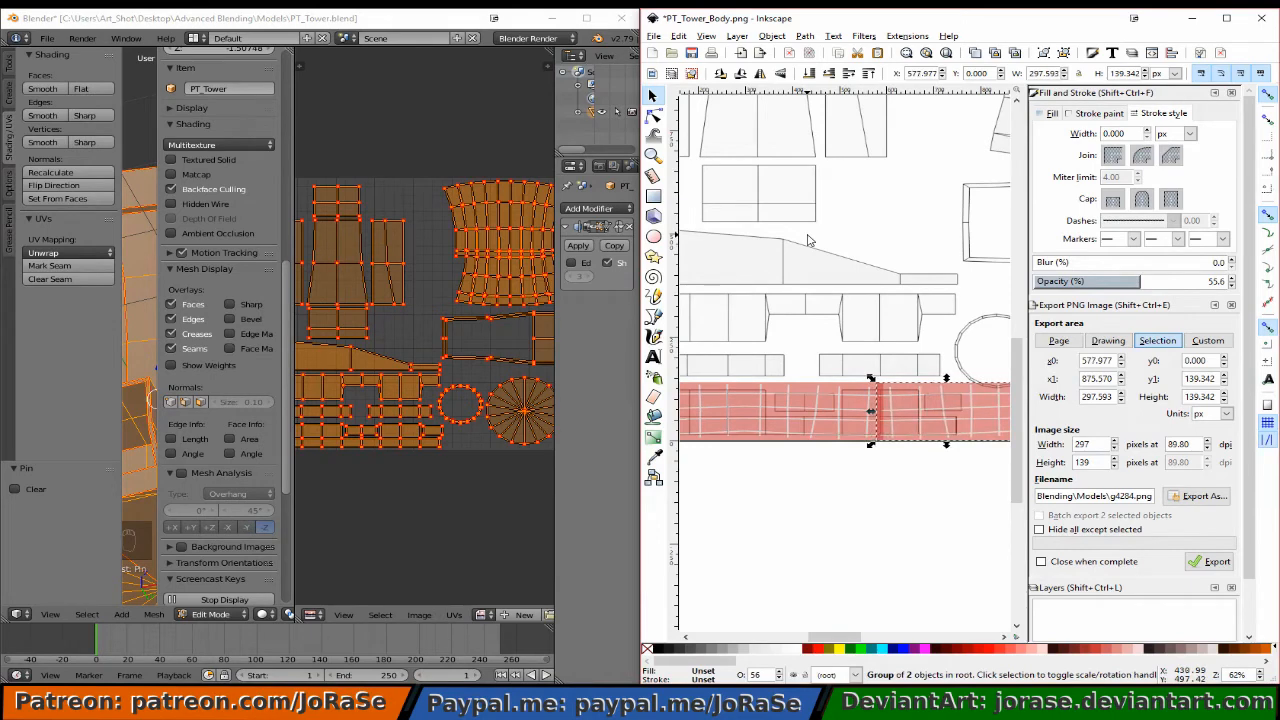
key("Right")
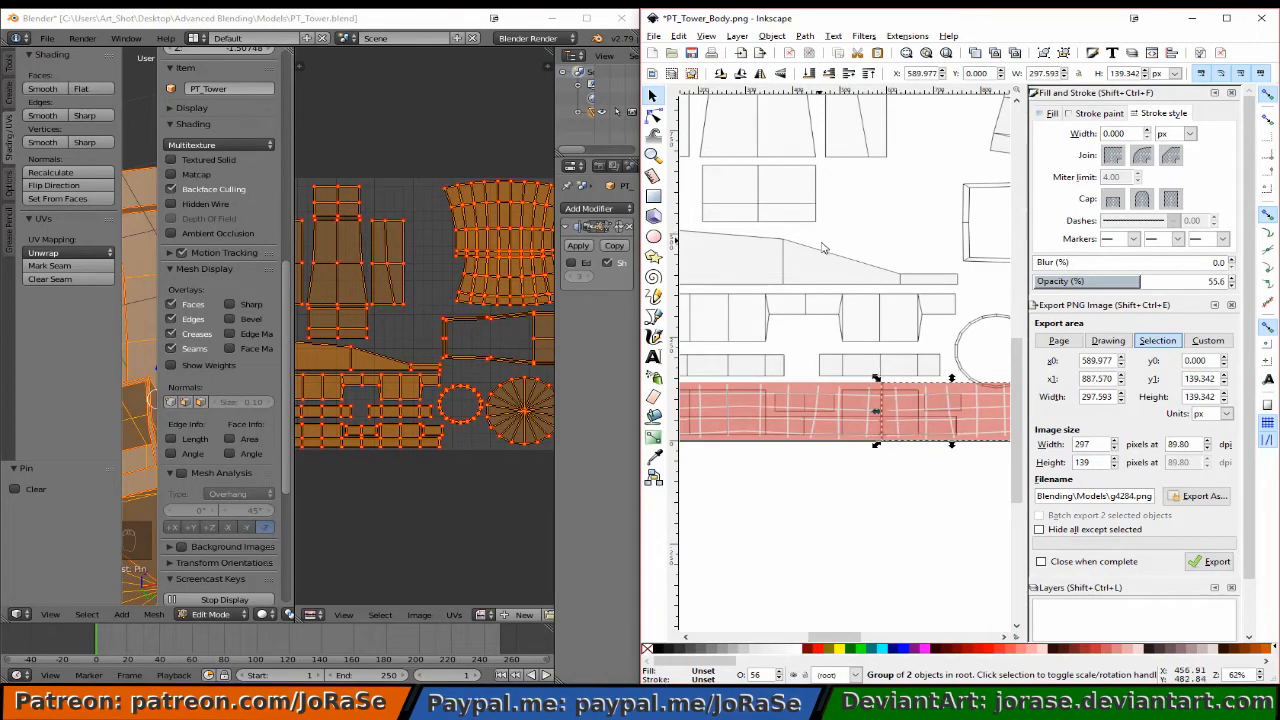
Extend the facing ends of the topmost horizontal mortar lines of the second and third tiles to their seam, about X 591 px.
key("plus")
key("plus")
key("plus")
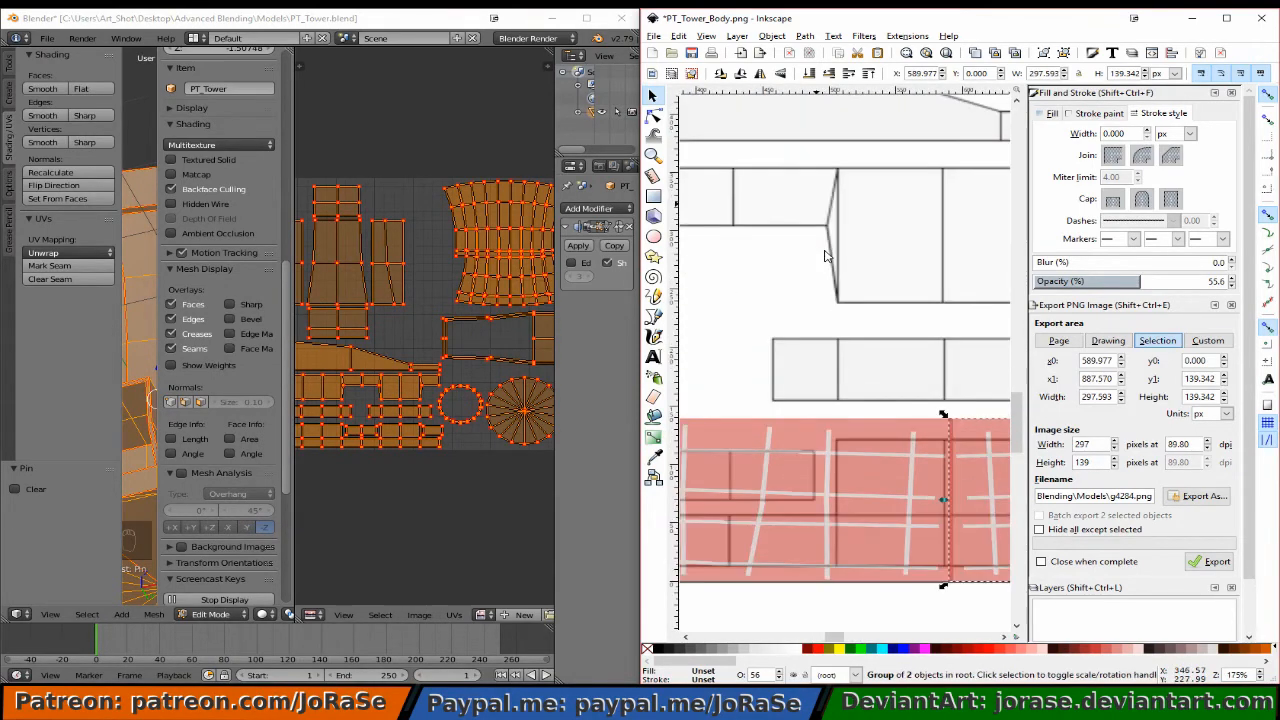
scroll(825, 256, "down", 1)
scroll(825, 256, "right", 2)
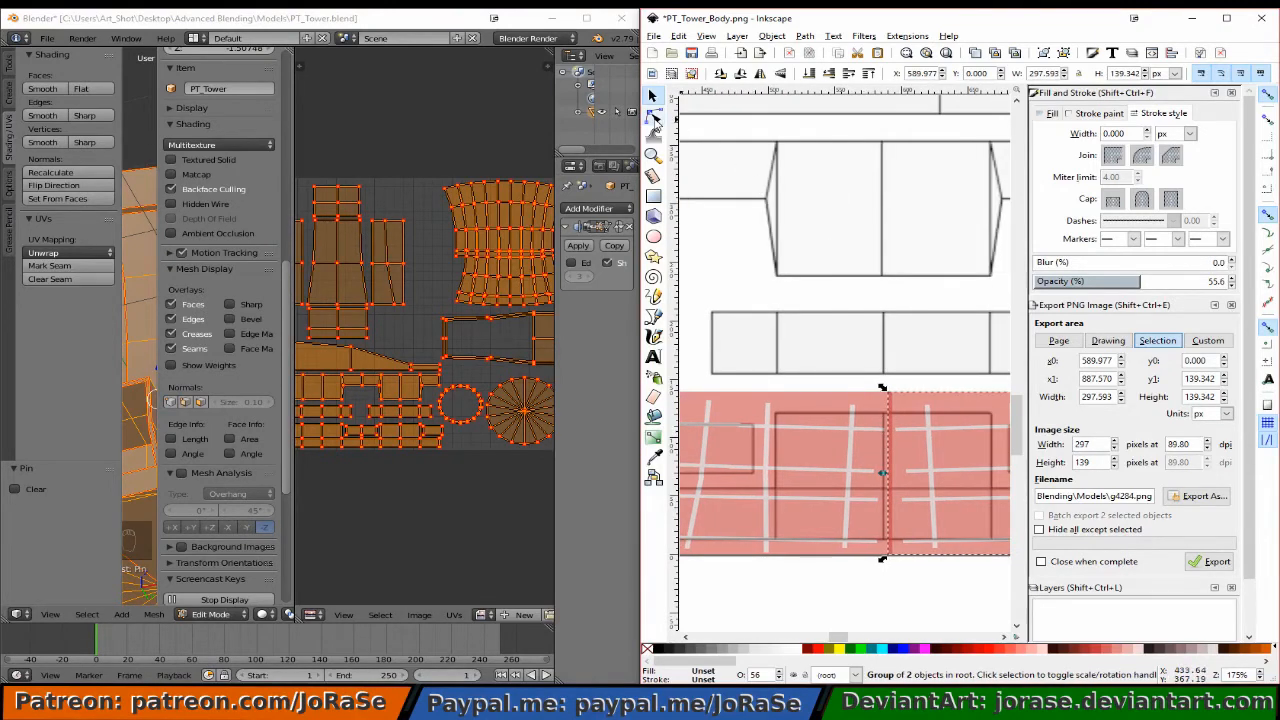
left_click(654, 117)
left_click(898, 430)
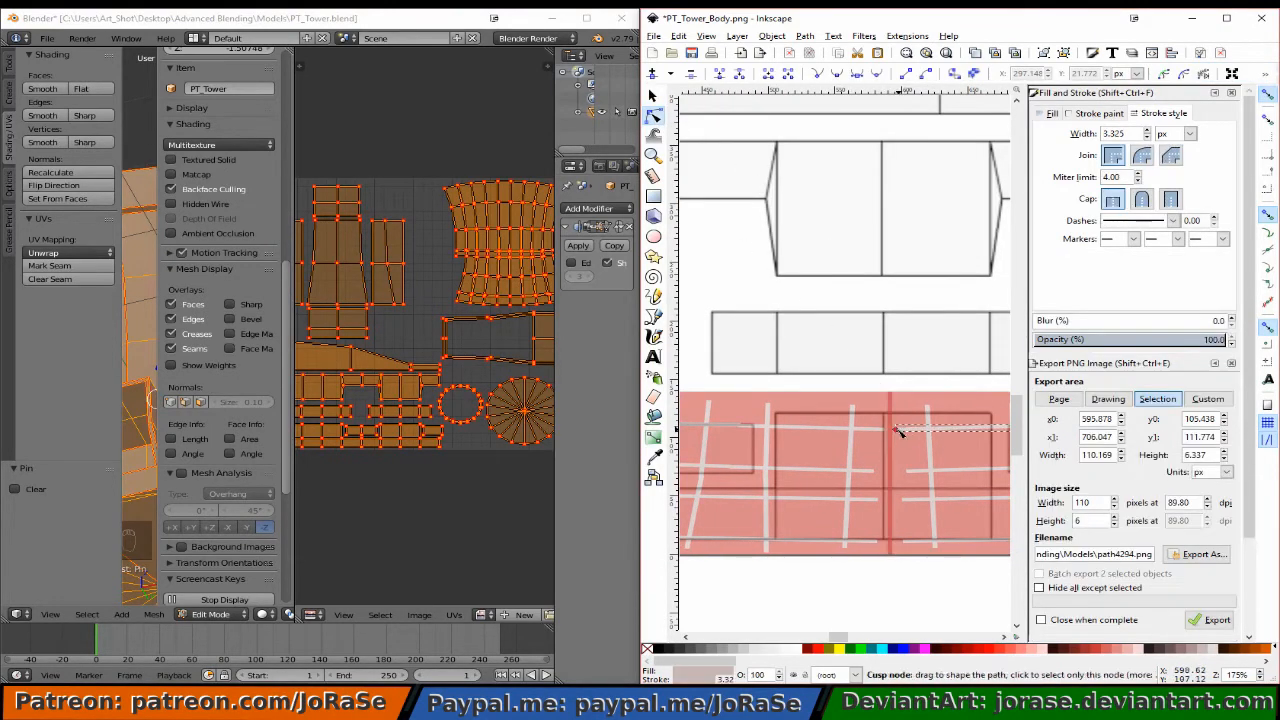
left_click(898, 430)
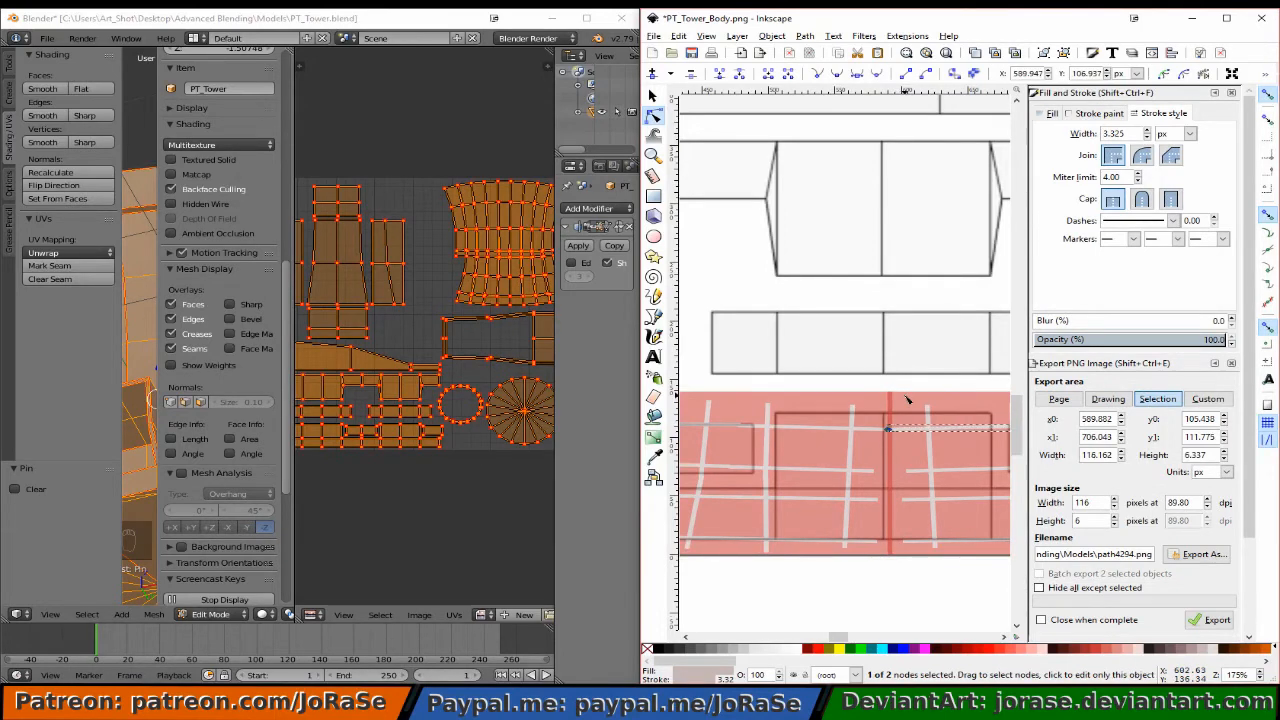
left_click(884, 432)
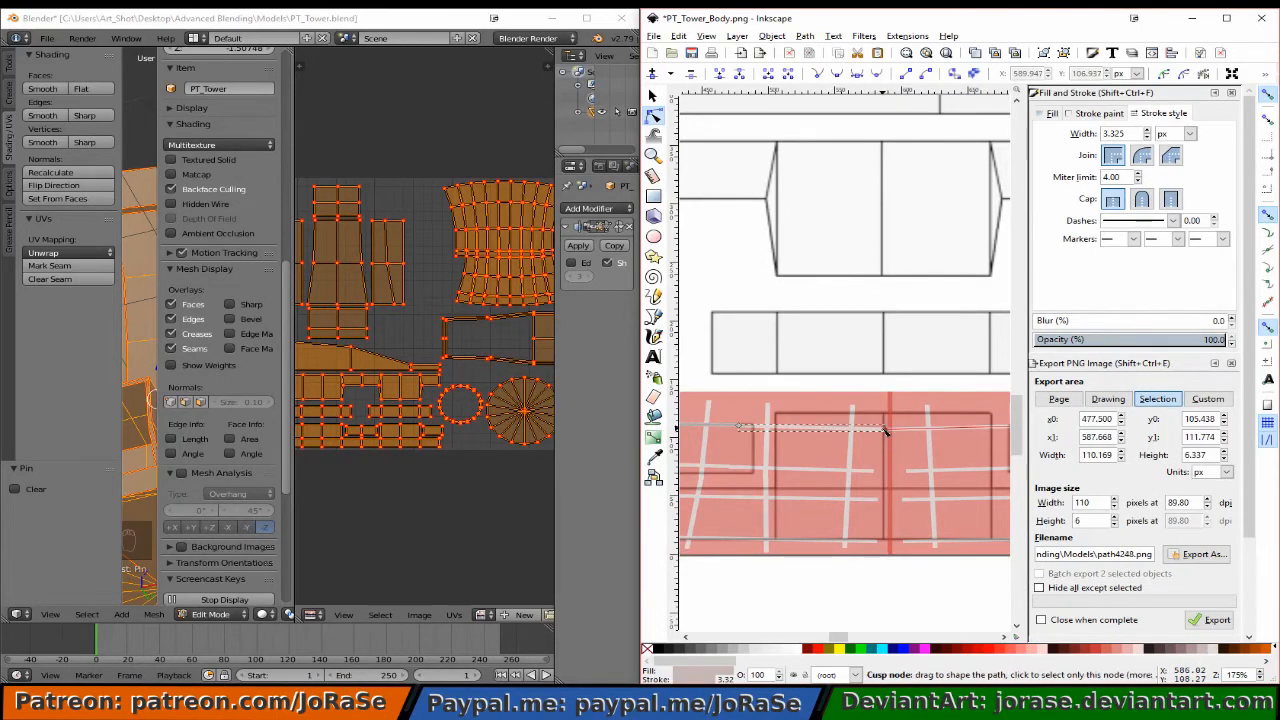
left_click(884, 430)
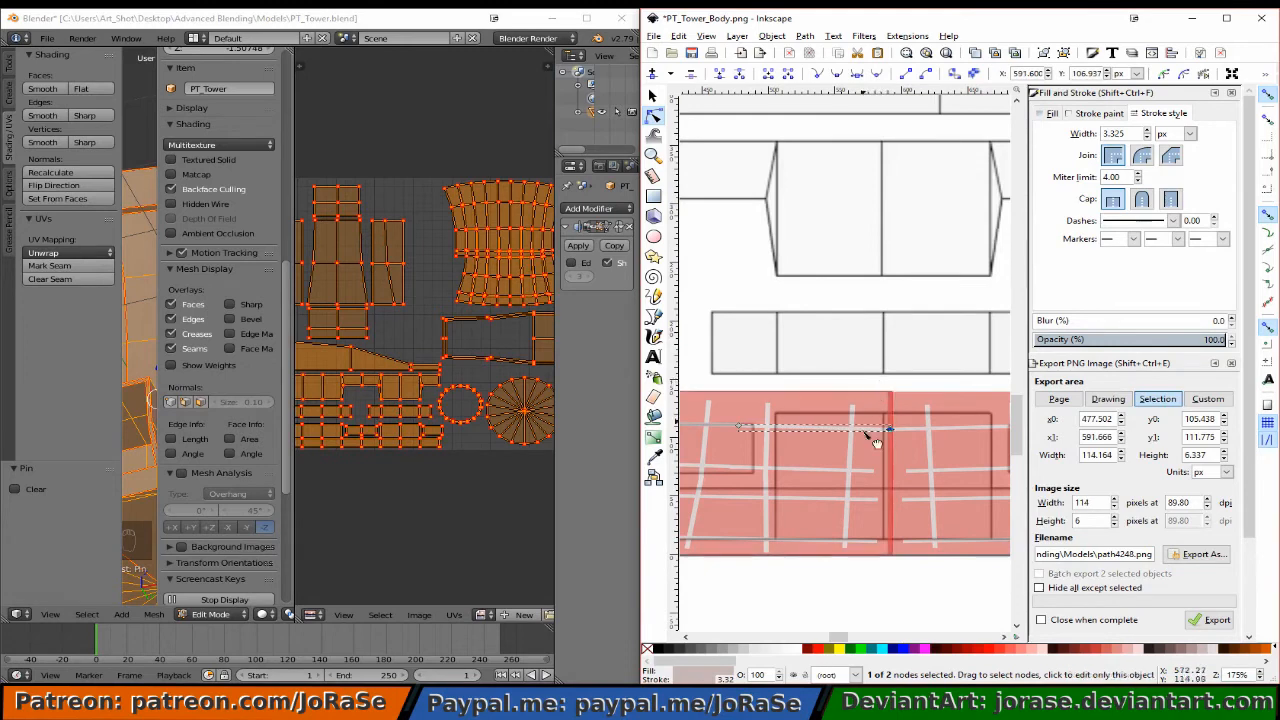
Extend the facing ends of the second horizontal mortar lines until they join across the seam between the second and third tiles.
left_click(870, 468)
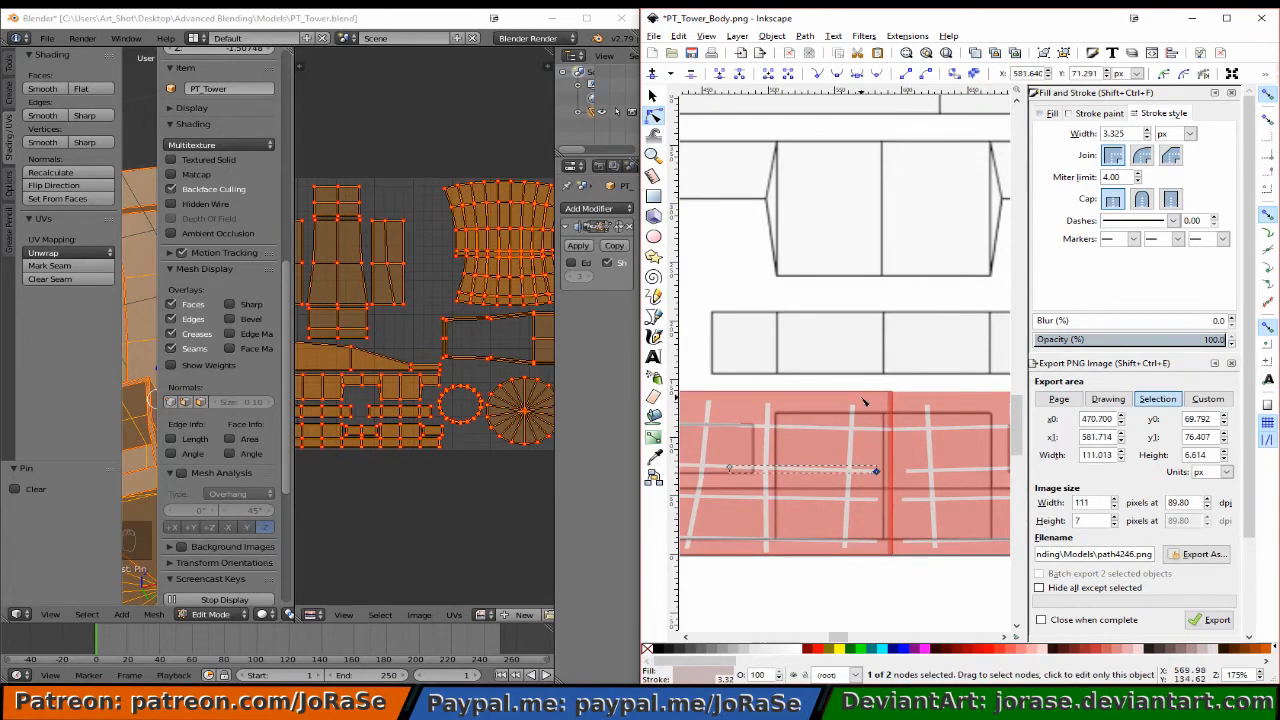
key("Right")
key("Right")
left_click(907, 471)
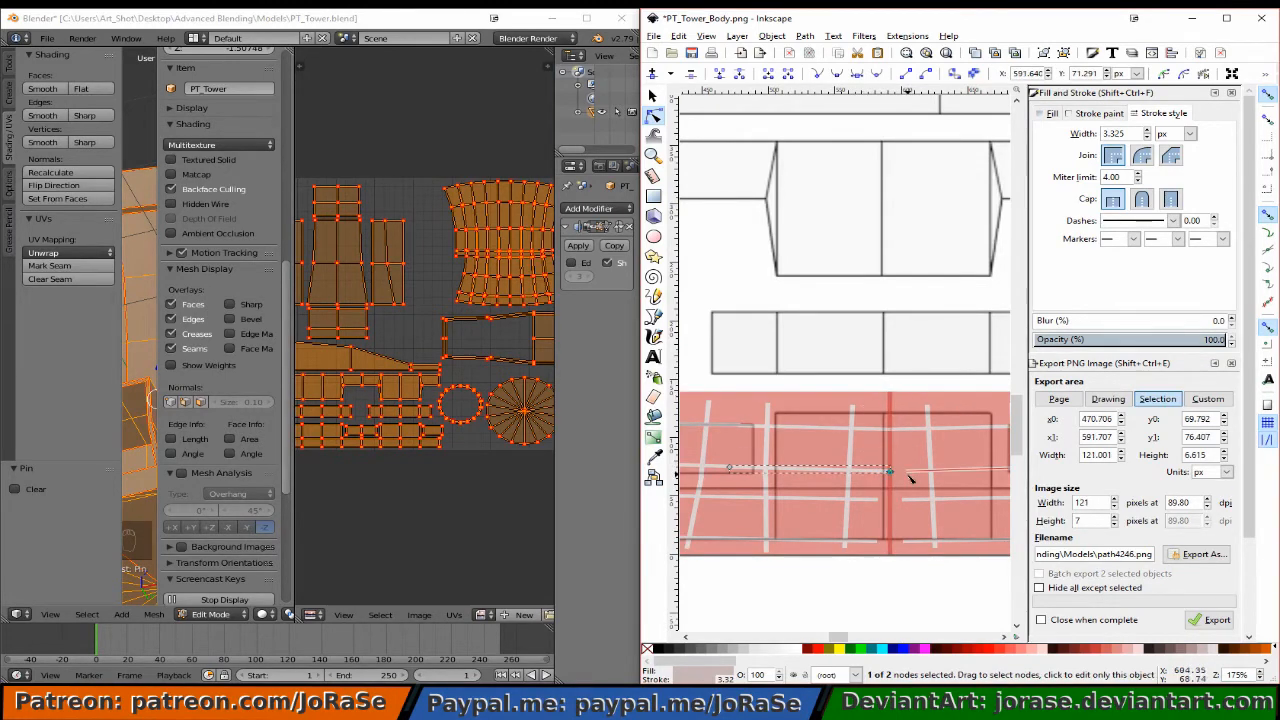
left_click(907, 472)
key("Left")
key("Left")
key("Left")
key("Left")
key("Left")
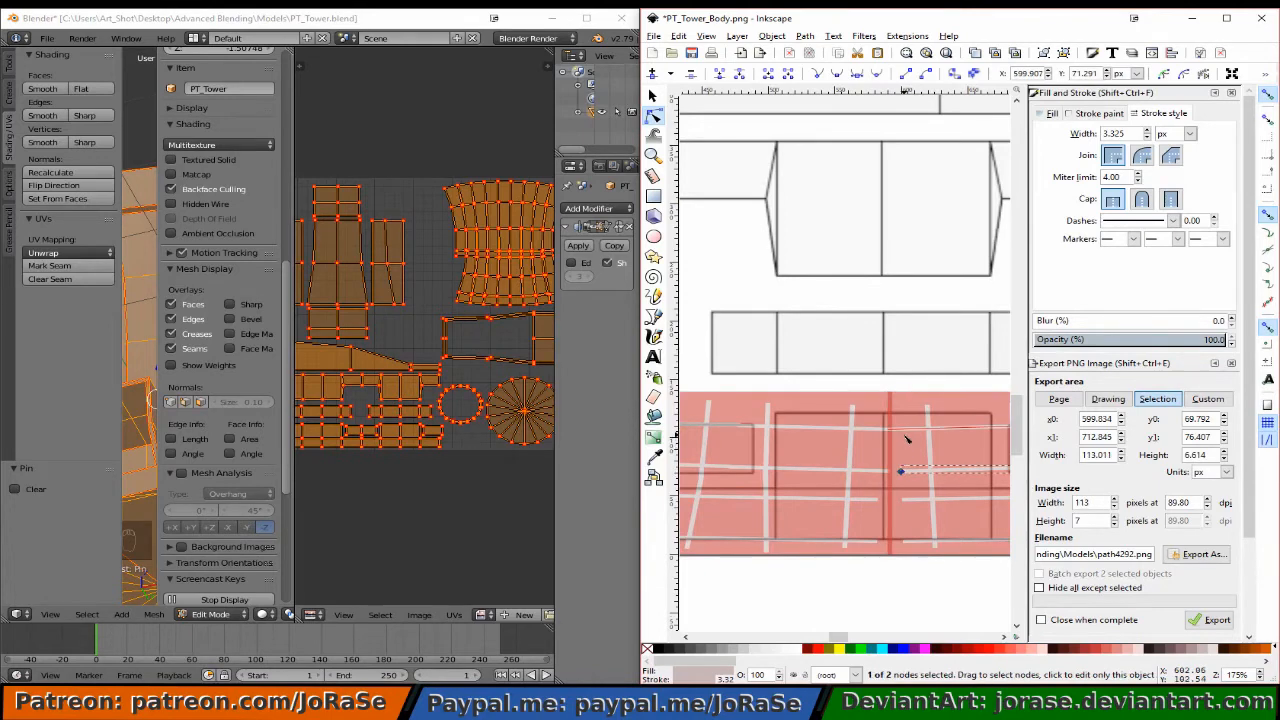
Extend the facing ends of the third horizontal mortar lines to the new seam, reaching about X 593 and 591 px.
left_click(877, 498)
left_click(877, 500)
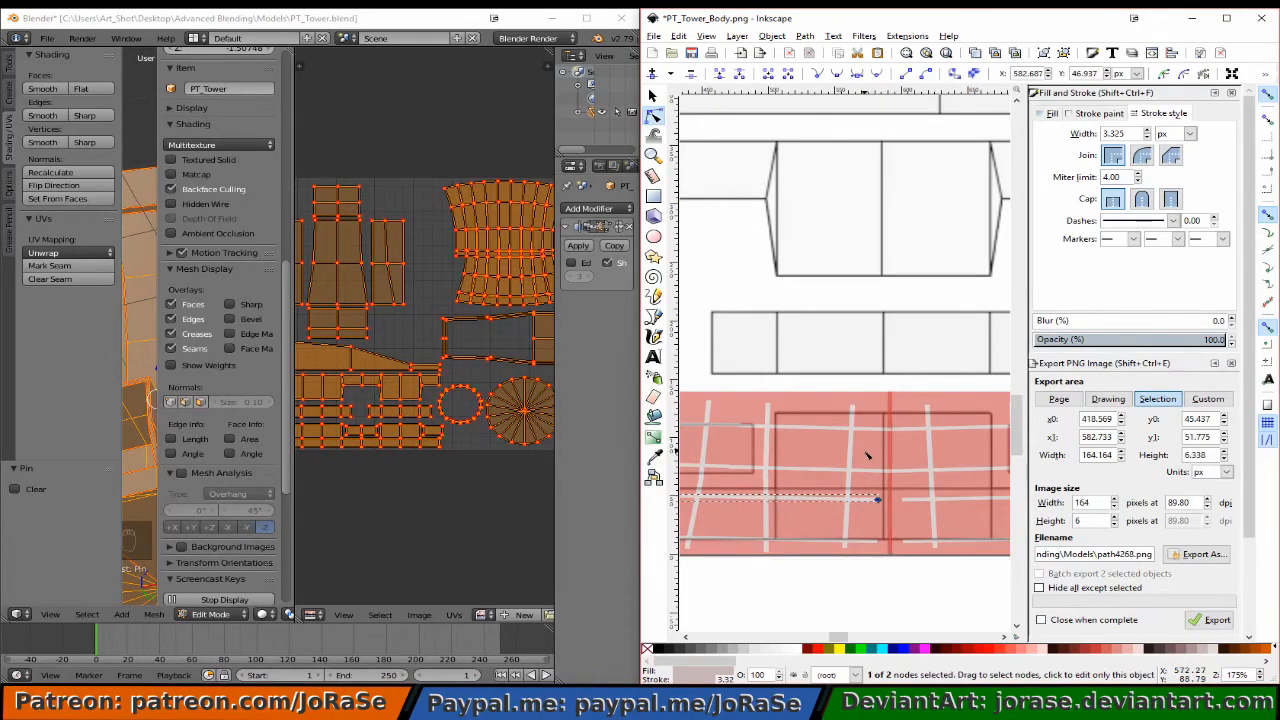
key("Right")
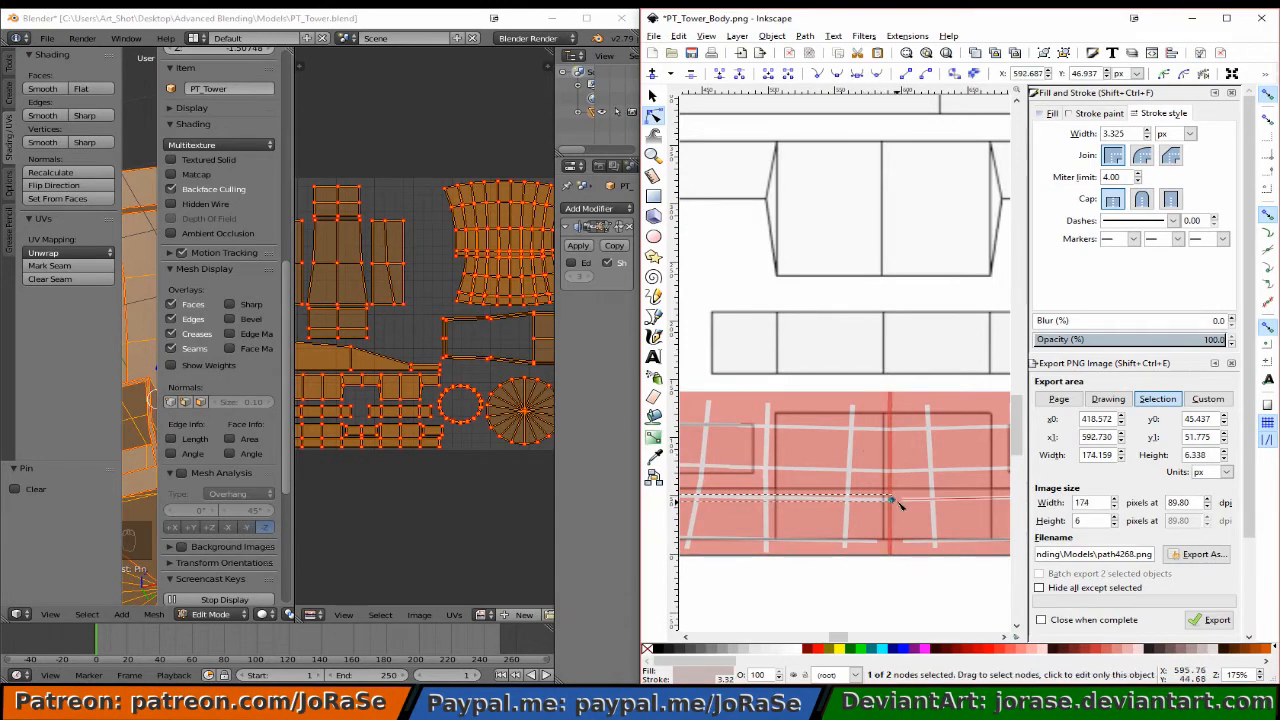
left_click(903, 500)
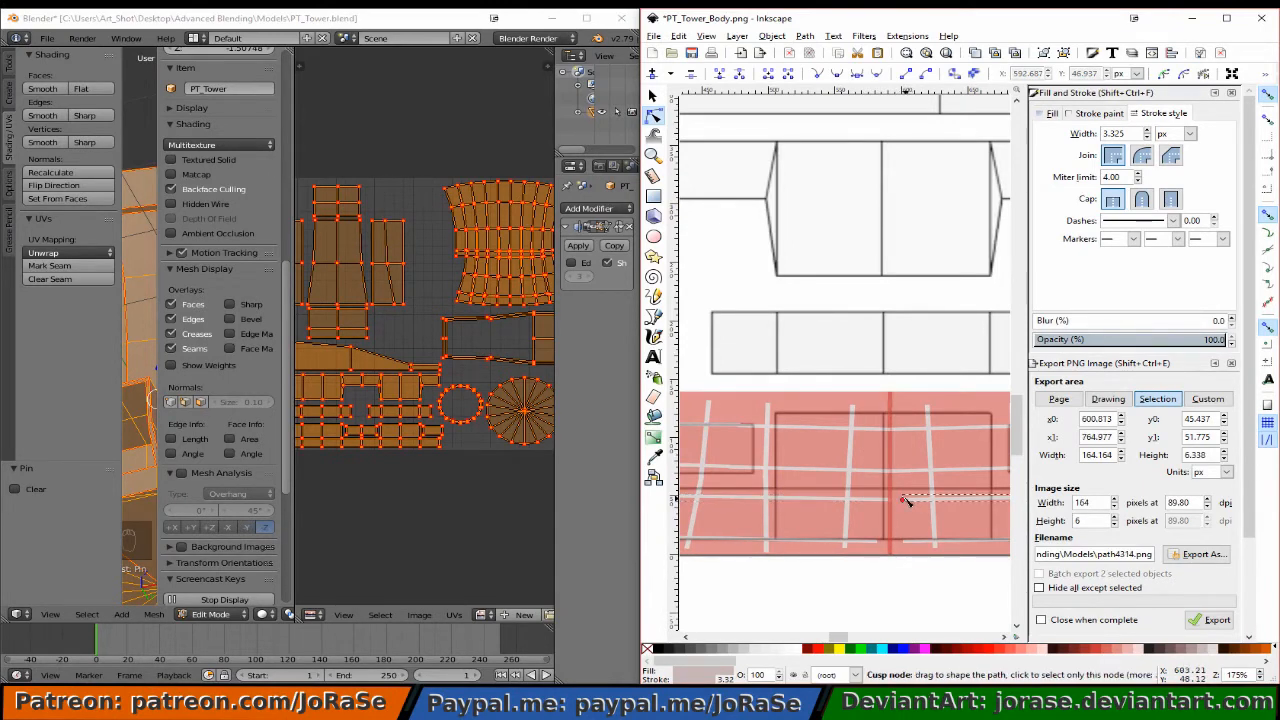
left_click(899, 498)
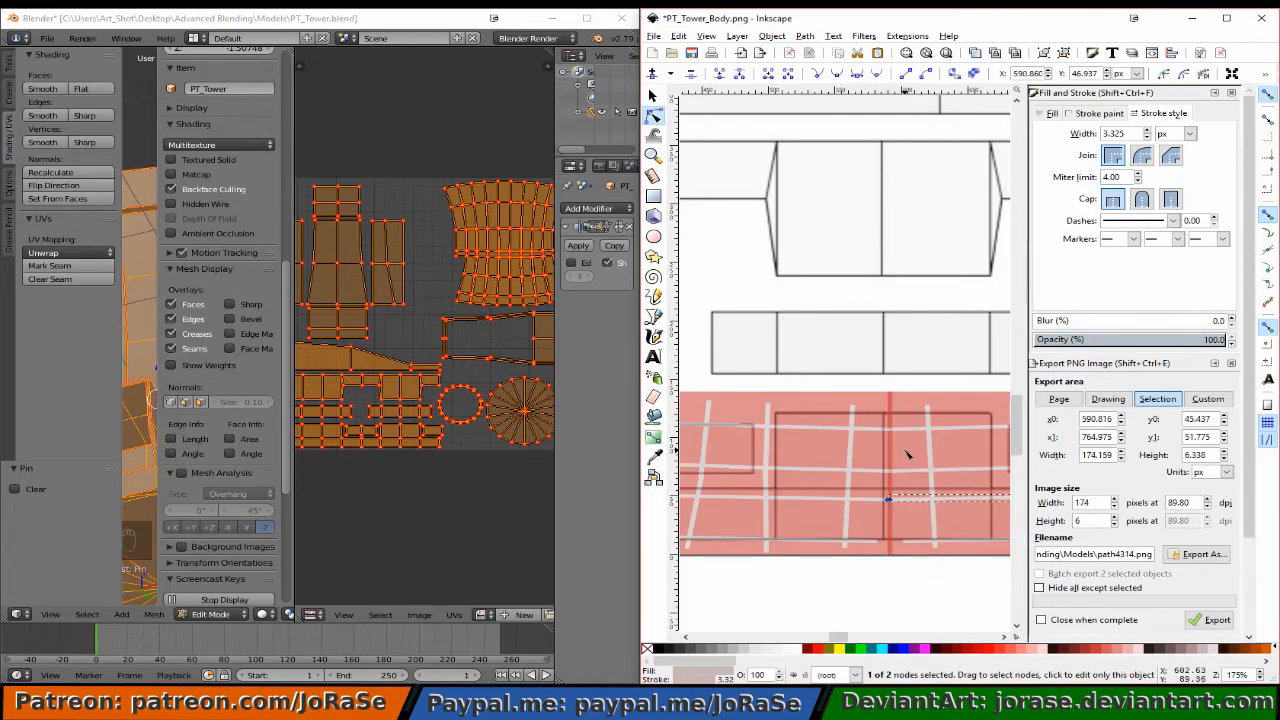
Join the lowest horizontal mortar lines of the second and third tiles at the seam, about X 592 px, and deselect the path.
left_click(874, 541)
left_click(875, 541)
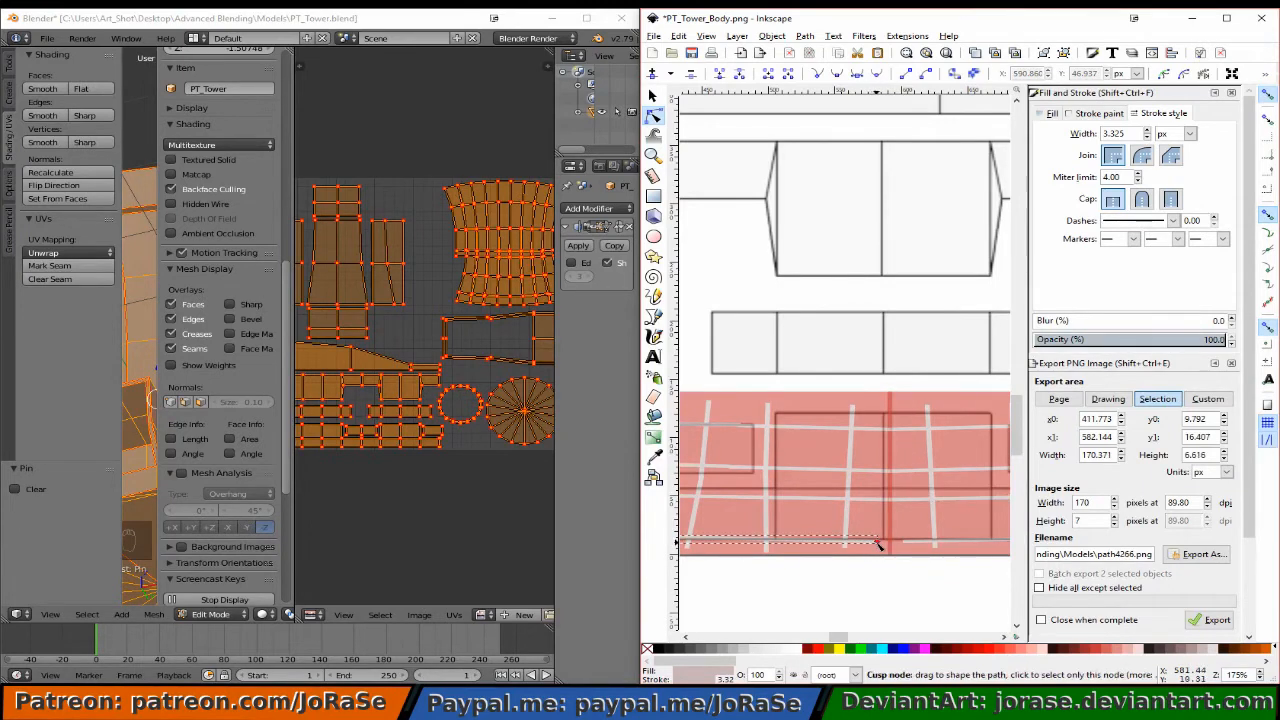
key("Right")
key("Right")
key("Right")
key("Right")
key("Right")
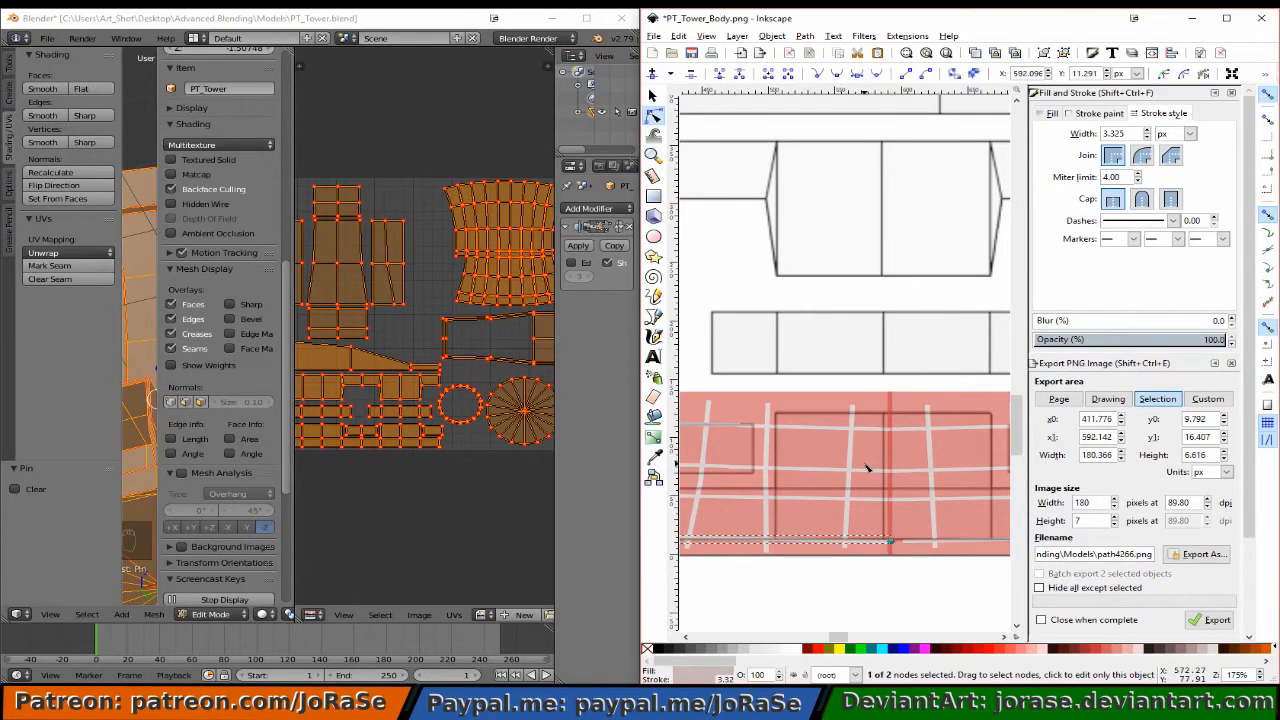
left_click(897, 540)
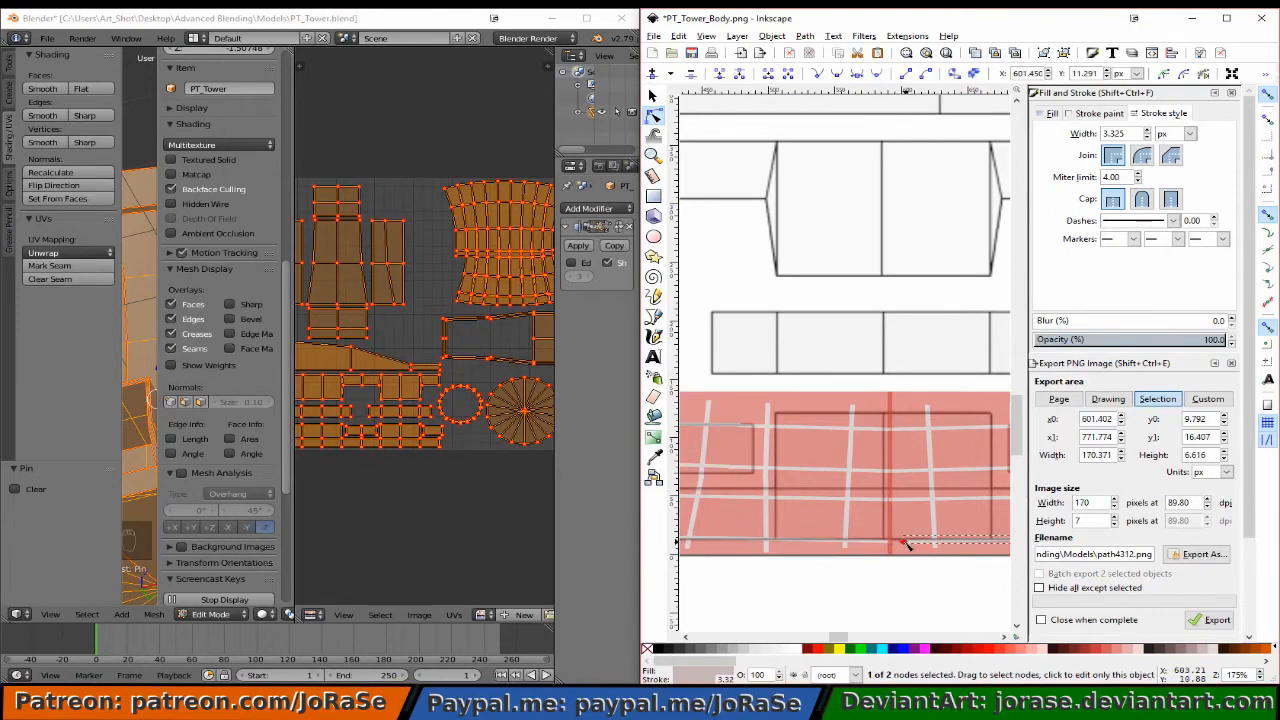
key("Left")
key("Left")
left_click(652, 95)
scroll(797, 317, "down", 4)
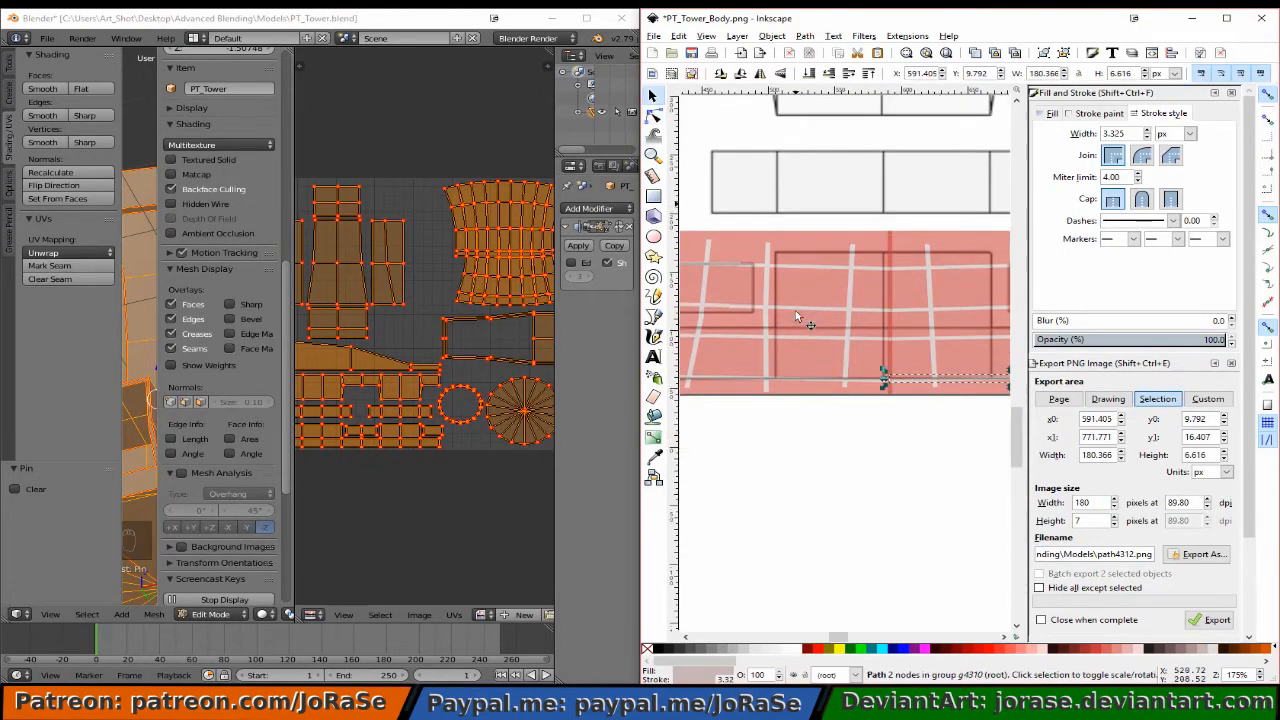
scroll(796, 316, "up", 3)
key("minus")
key("minus")
key("minus")
key("minus")
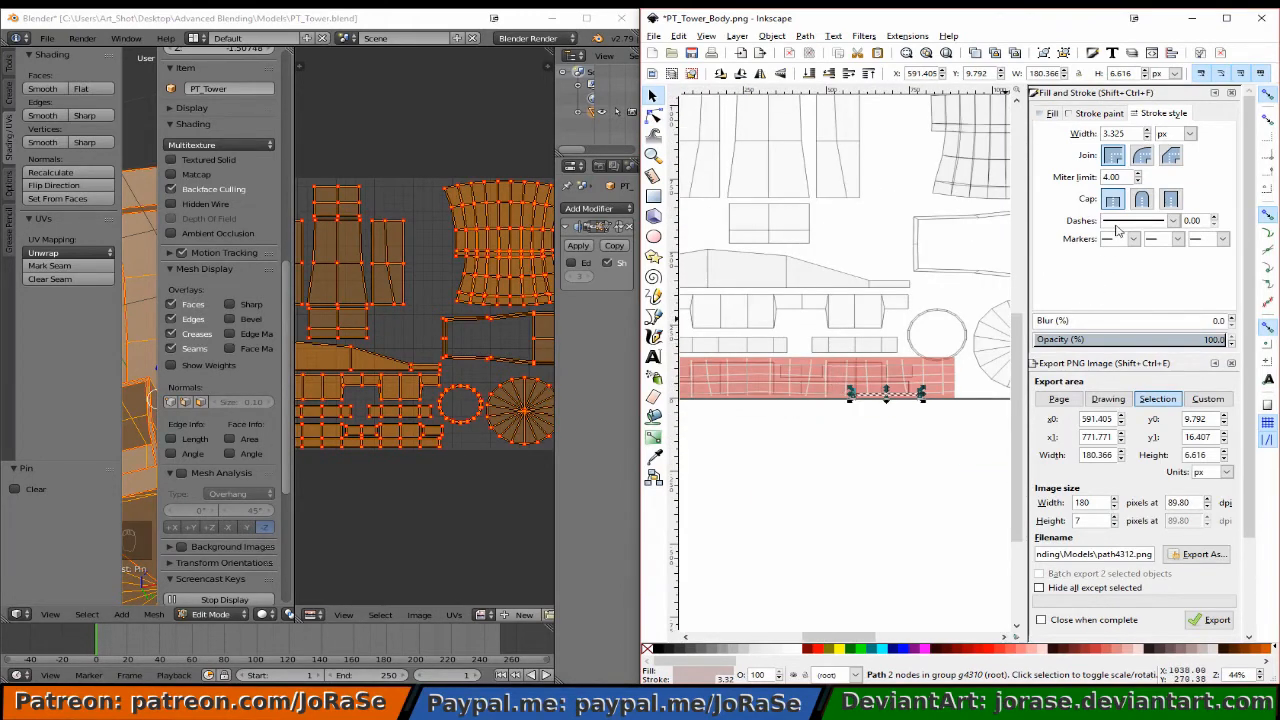
left_click(741, 464)
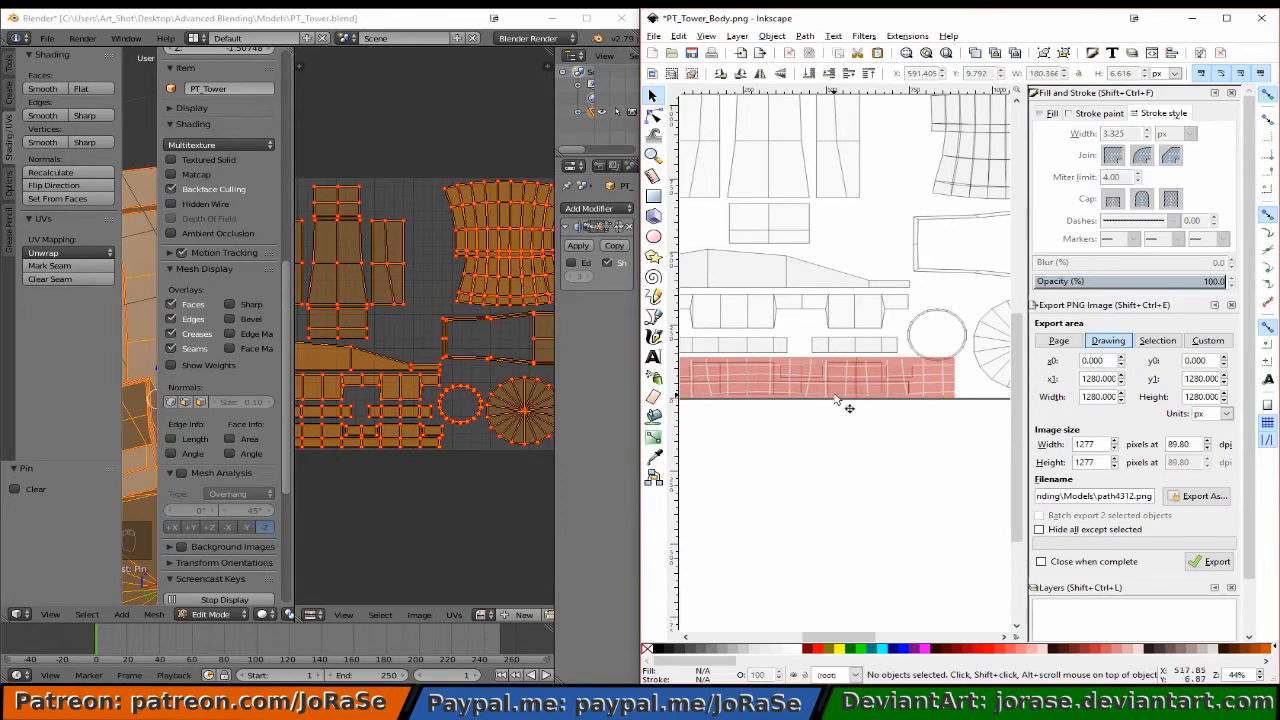
Try grouping all three brick tiles into a single object.
left_click(920, 380)
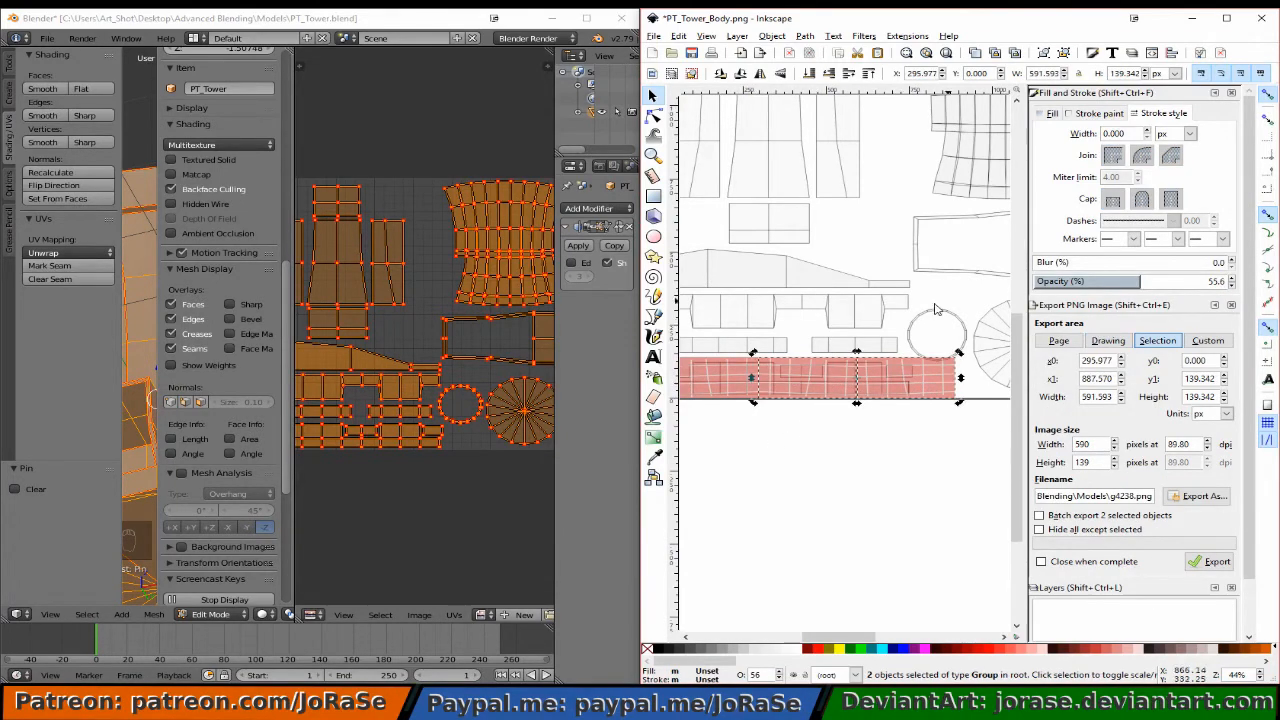
left_click(720, 373, "shift")
scroll(731, 409, "up", 4)
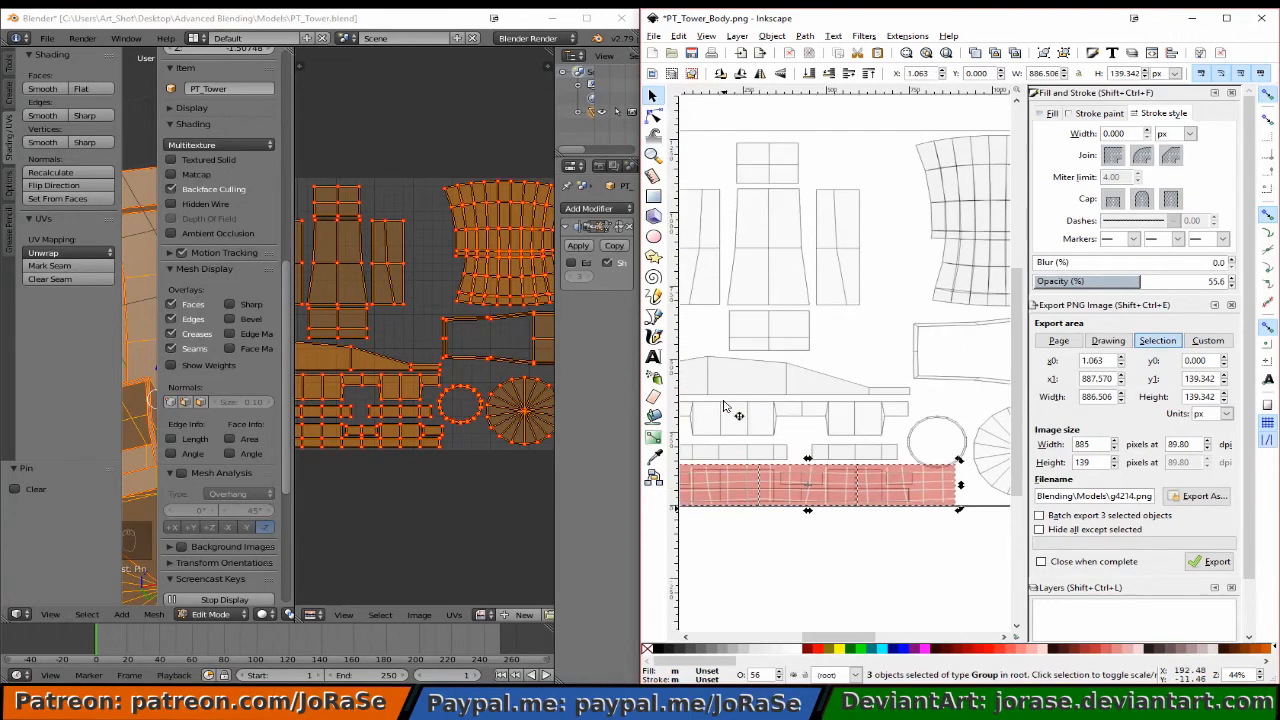
scroll(729, 408, "down", 5)
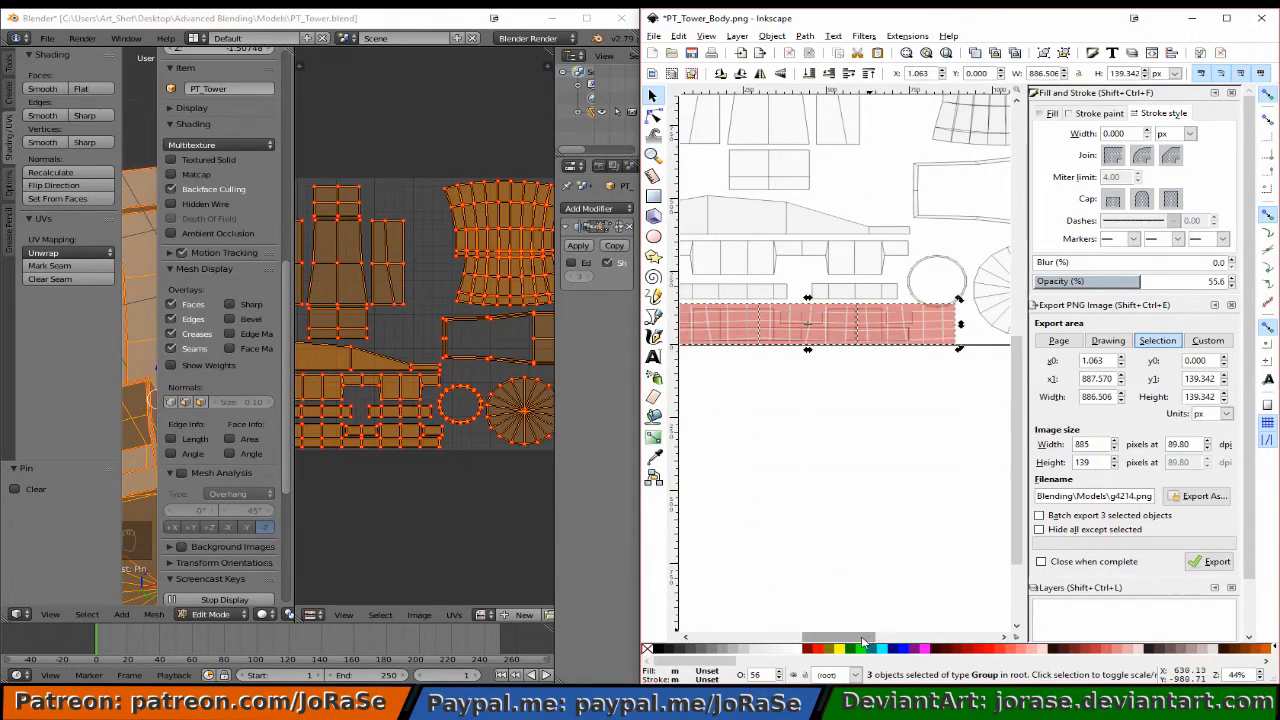
mouse_move(862, 642)
left_mouse_down()
mouse_move(842, 642)
mouse_move(857, 642)
left_mouse_up()
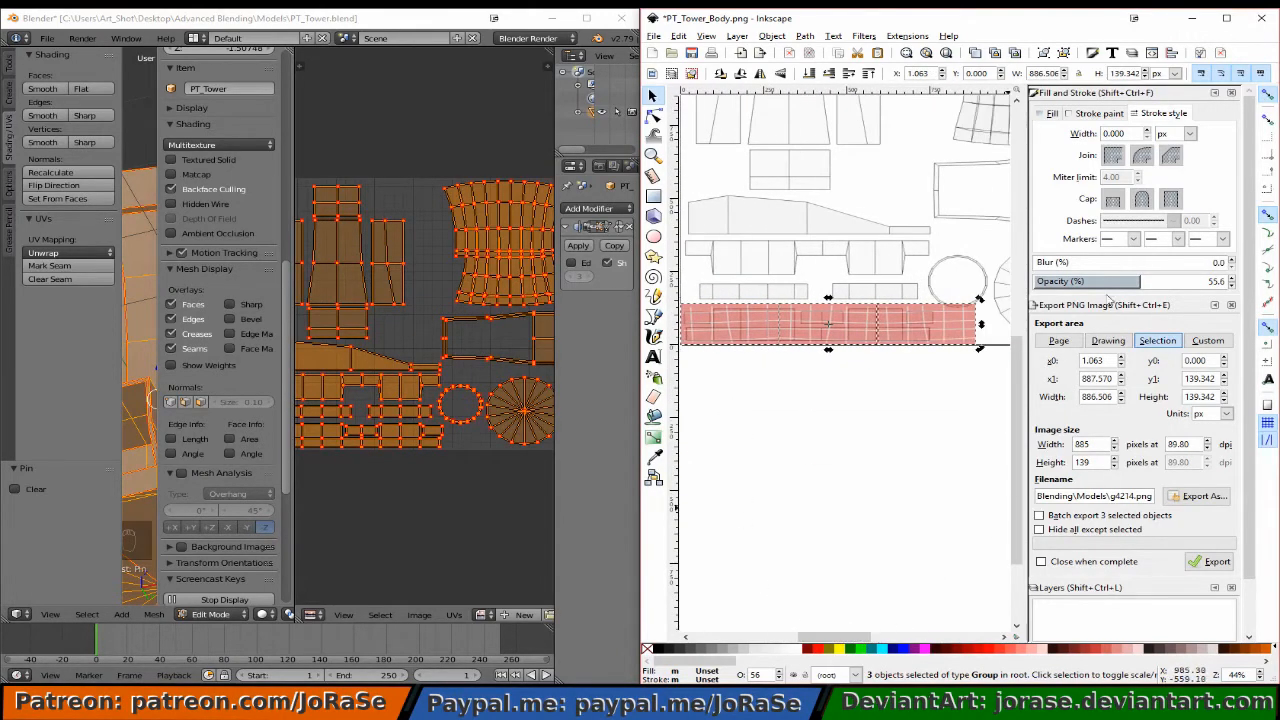
left_click(780, 38)
left_click(787, 99)
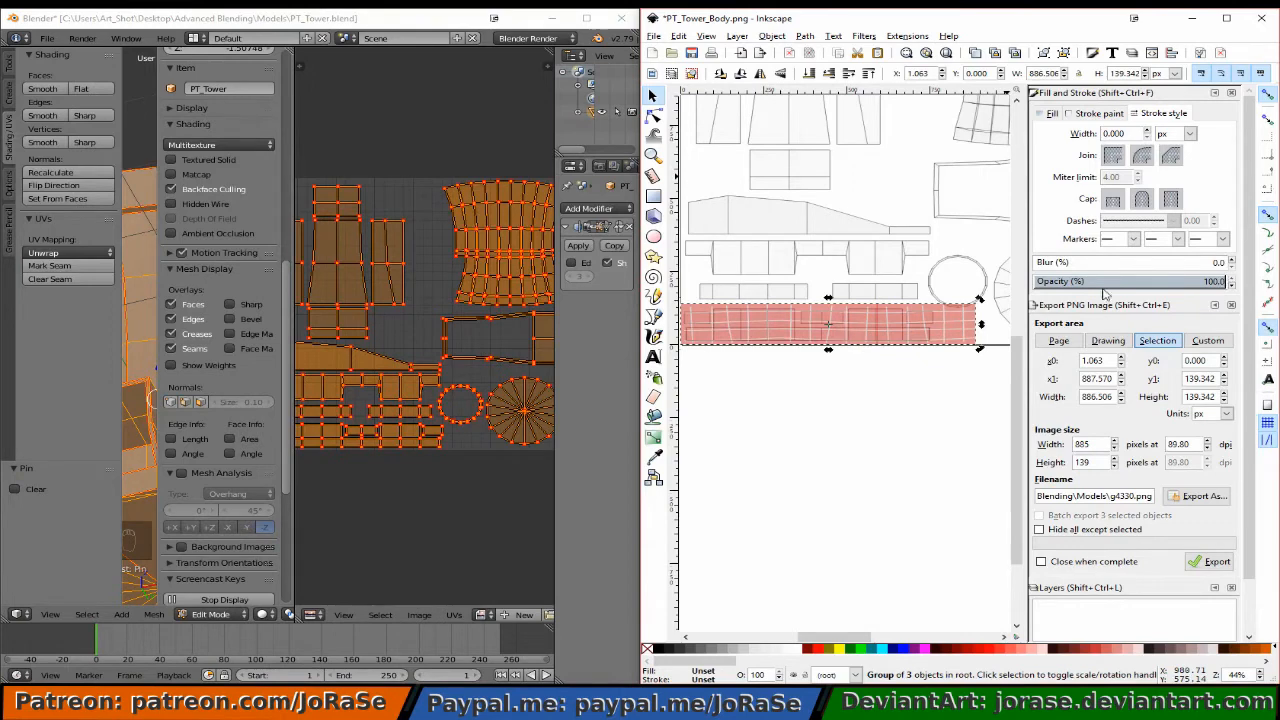
left_click(828, 460)
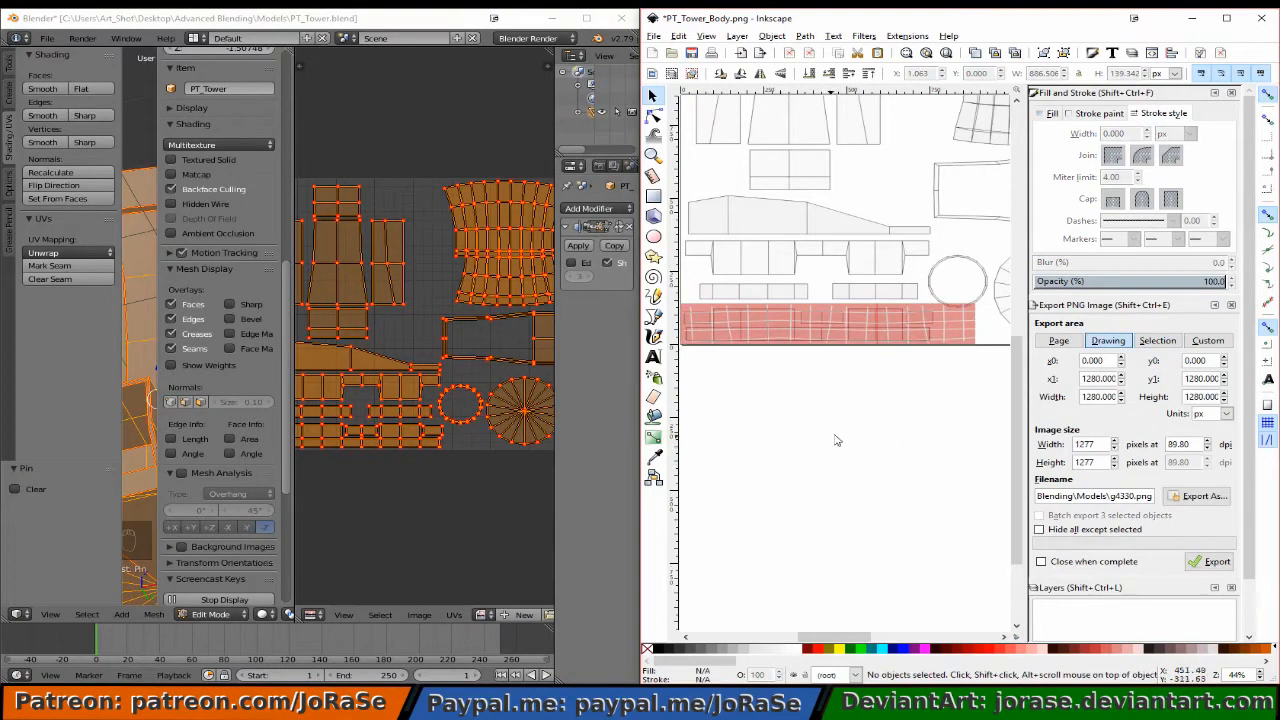
Set the opacity of each of the three brick tile groups to 100 percent.
left_click(935, 330)
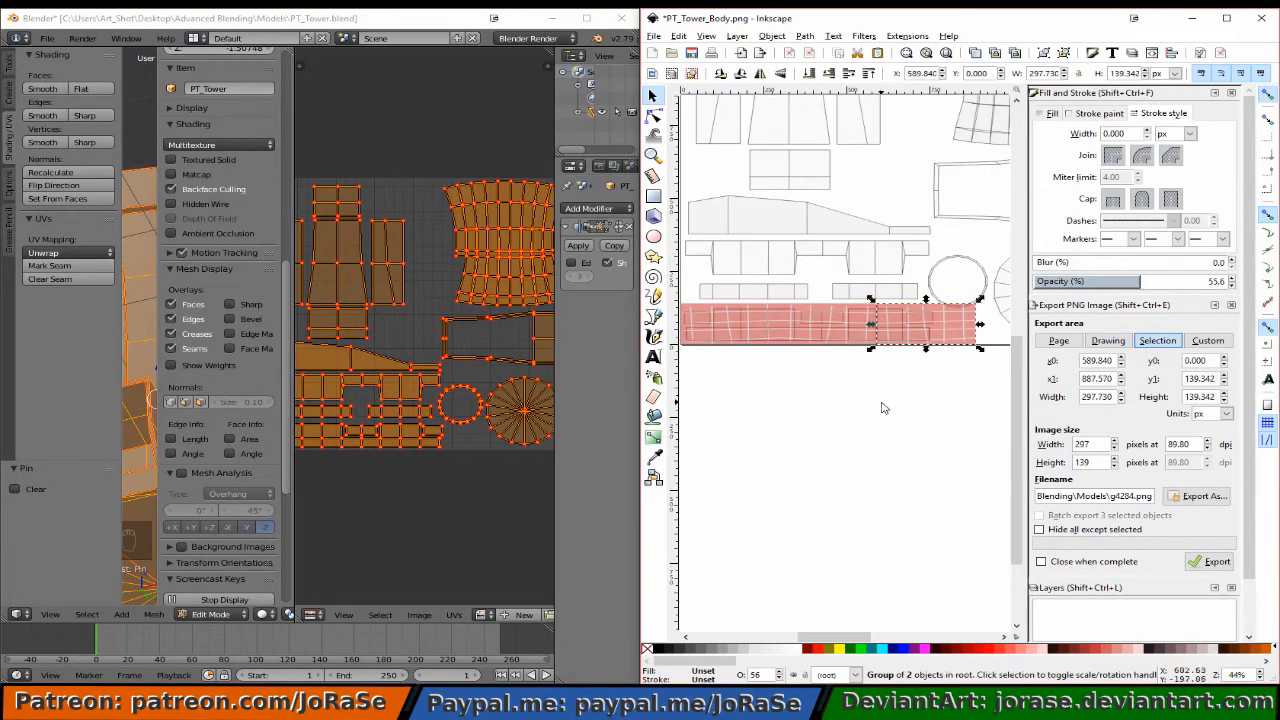
key("Page_Up")
key("Page_Up")
key("Page_Up")
key("Page_Up")
key("Page_Up")
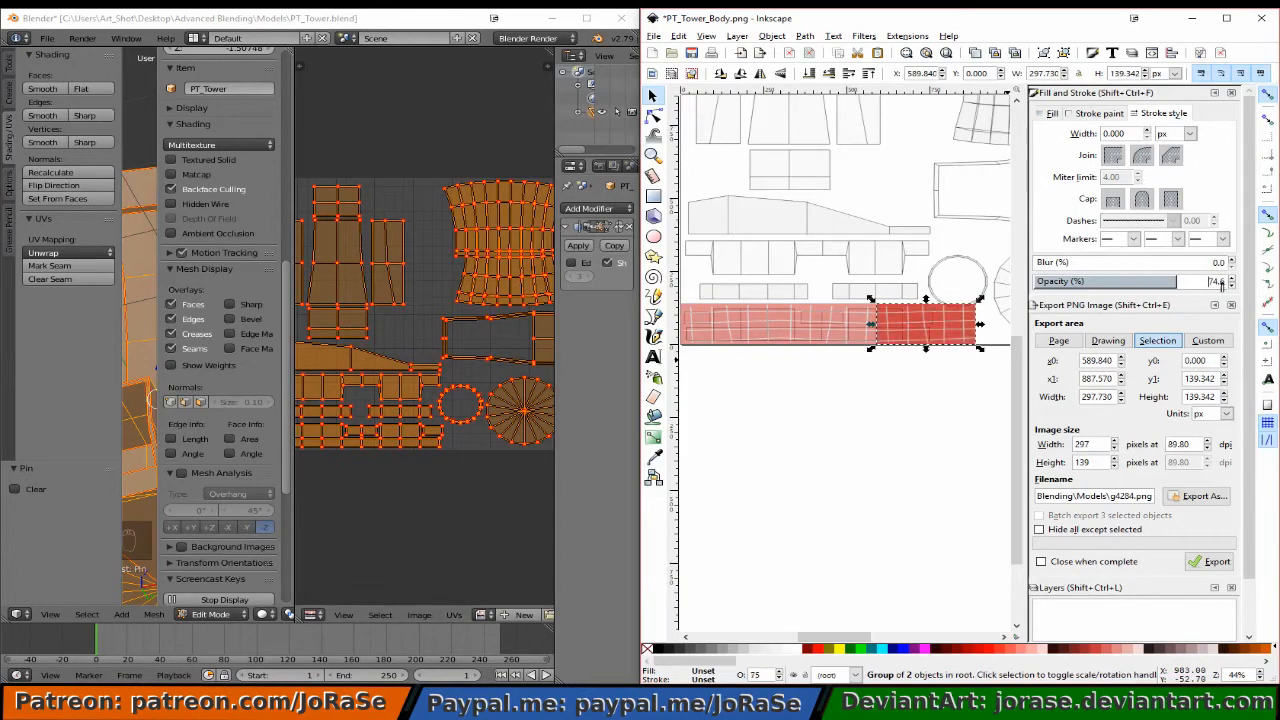
left_click(852, 318)
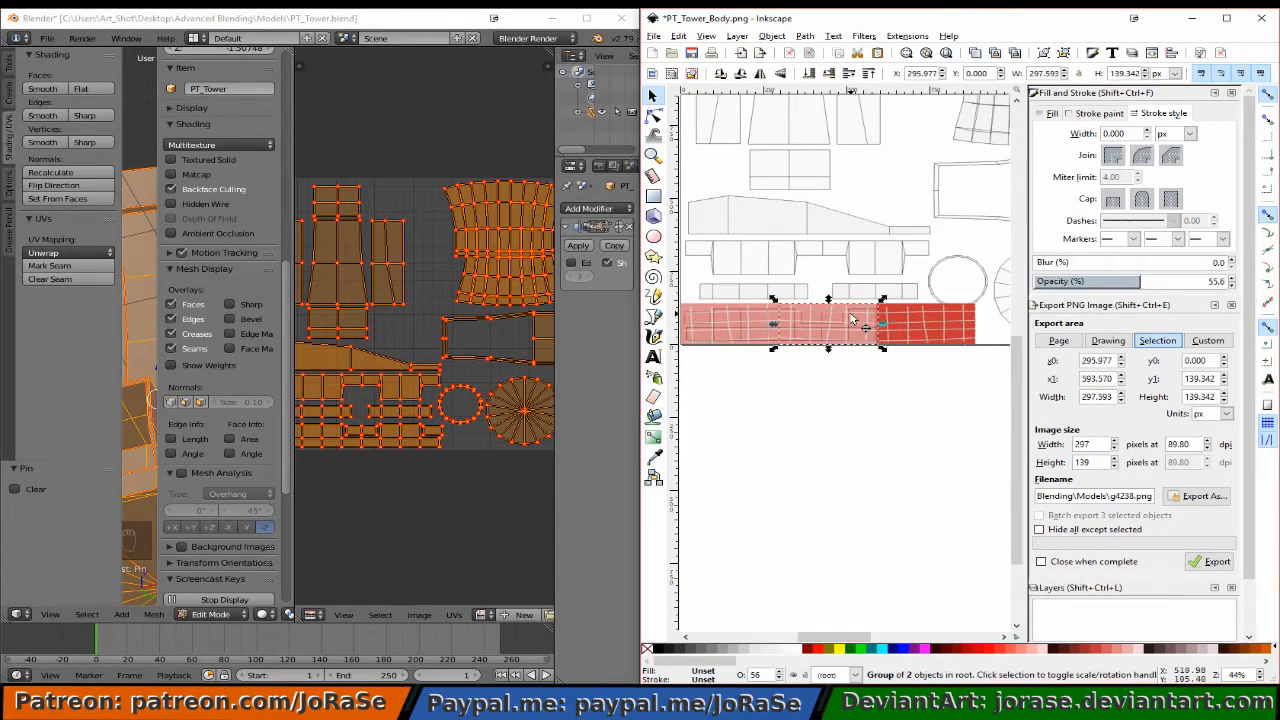
left_click_drag(1128, 283, 1235, 283)
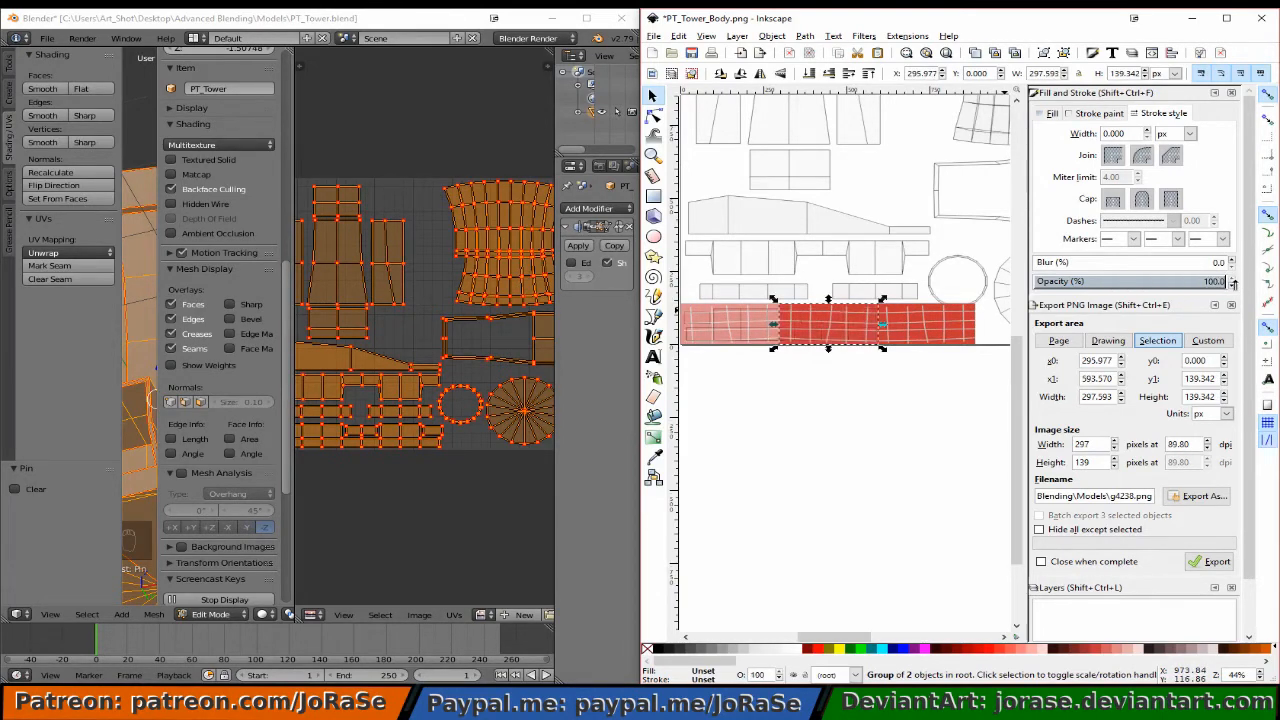
left_click(733, 318)
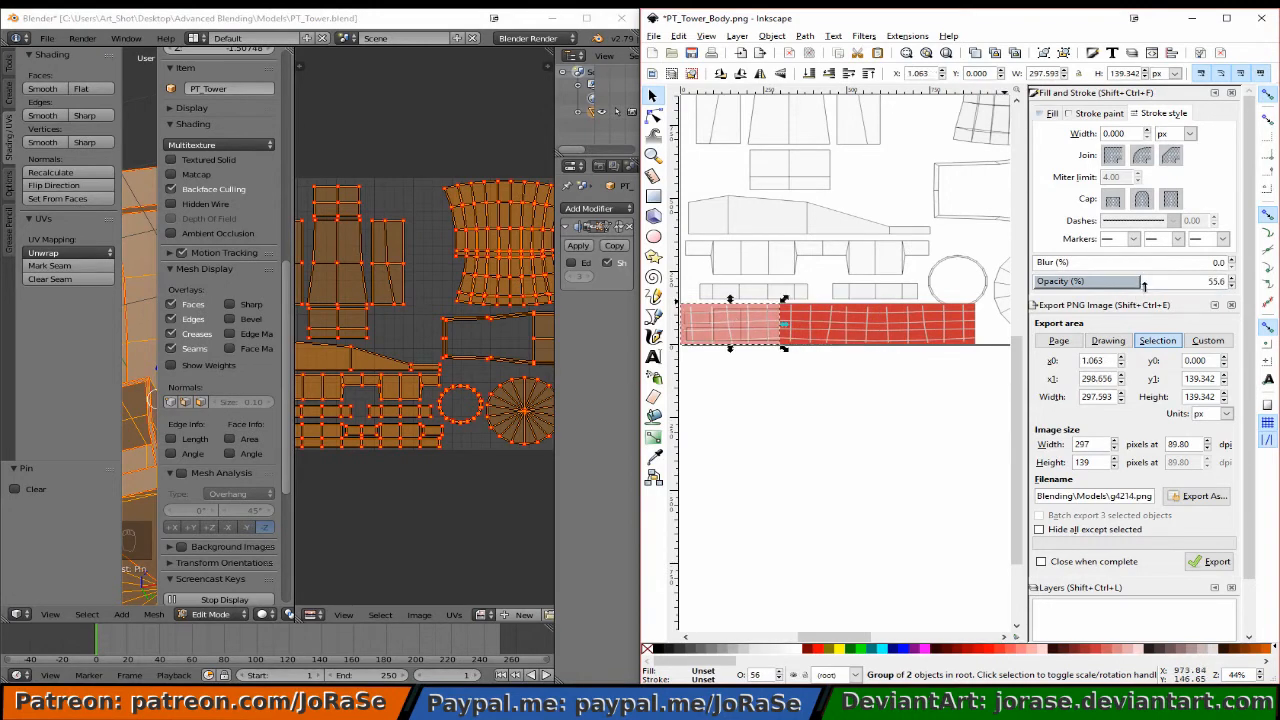
left_click_drag(1144, 283, 1236, 281)
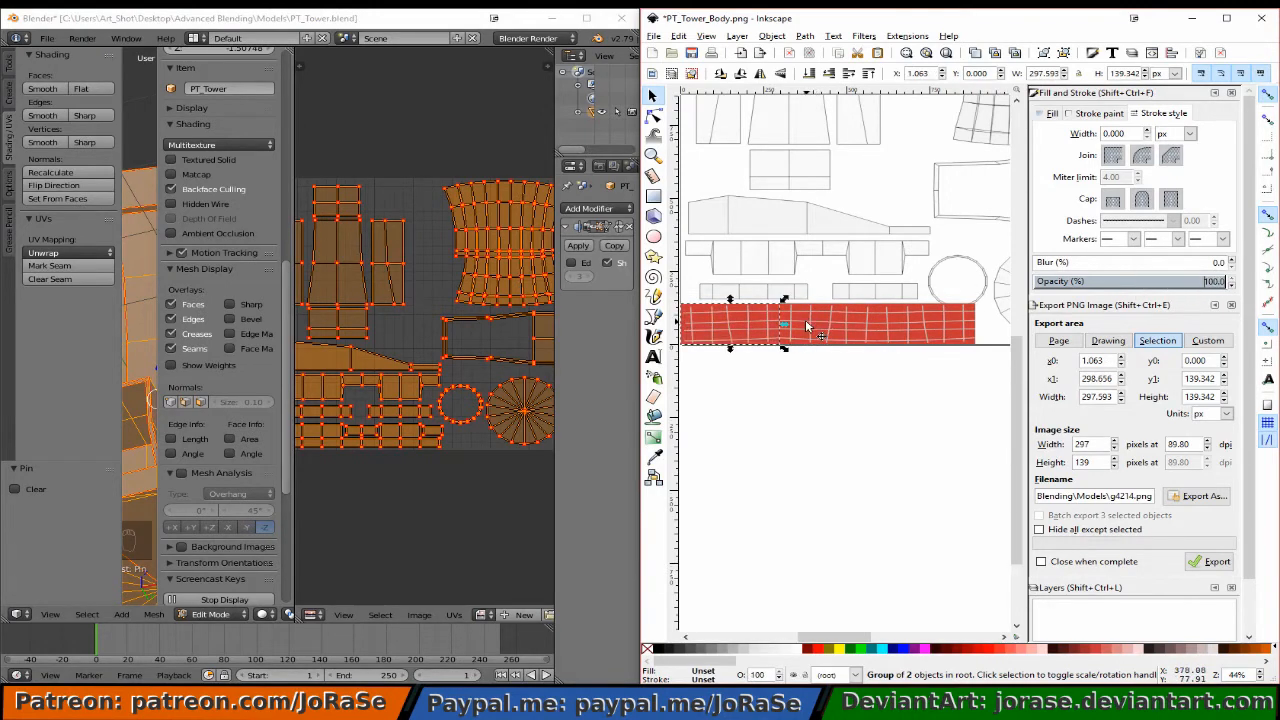
Select all three brick tiles and group them into a single strip.
left_click(856, 328, "shift")
left_click(935, 324, "shift")
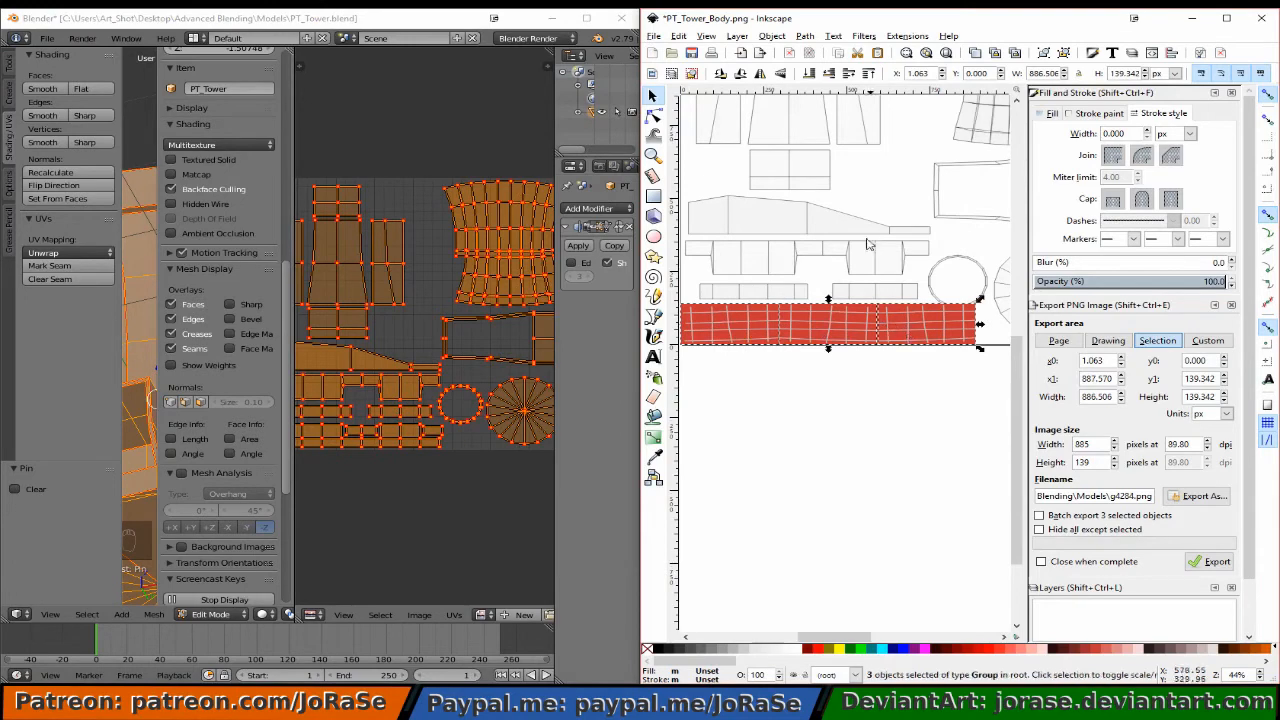
left_click(772, 36)
left_click(788, 100)
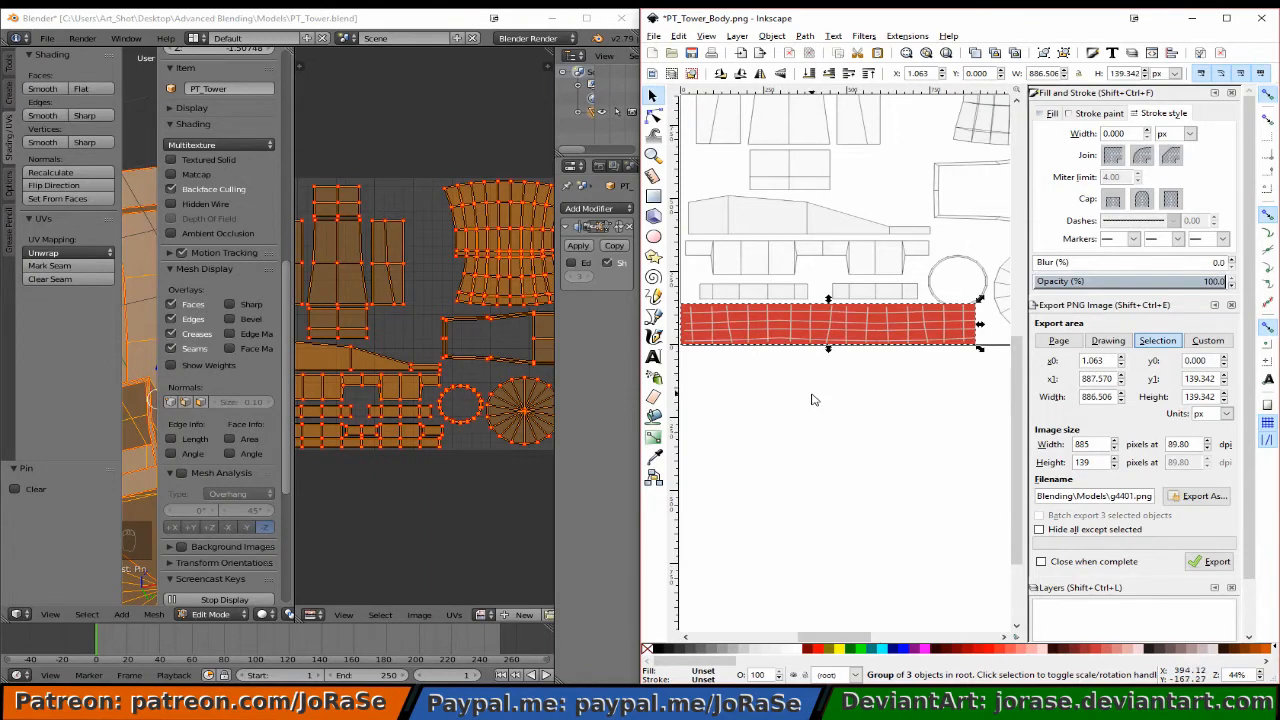
scroll(808, 398, "up", 1, "shift")
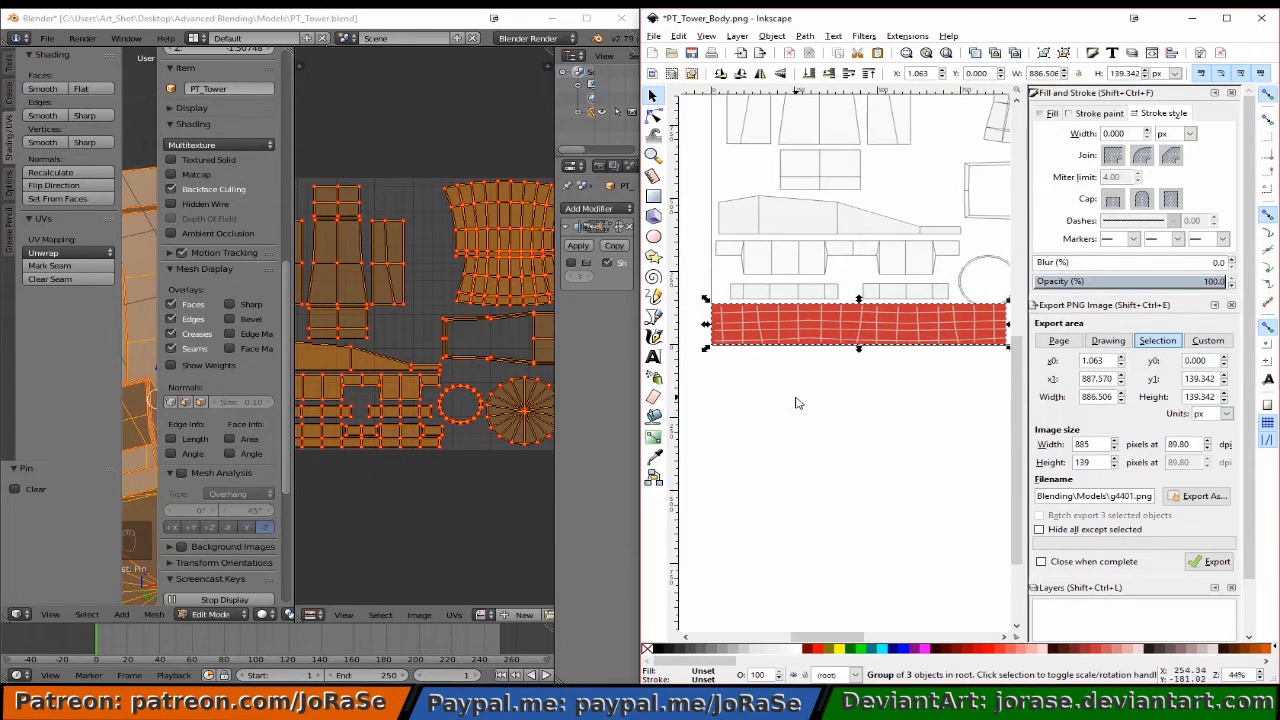
Duplicate the brick strip and move the copy straight up to Y 232 px, over the next row of UV islands.
key("ctrl+shift+g")
key("ctrl+g")
key("Up")
key("Up")
key("Up")
key("Up")
key("Up")
key("Up")
key("Up")
key("Up")
key("Up")
key("Up")
key("Up")
key("Up")
key("Up")
key("Up")
key("Up")
key("Up")
key("Up")
key("Up")
key("Up")
key("Up")
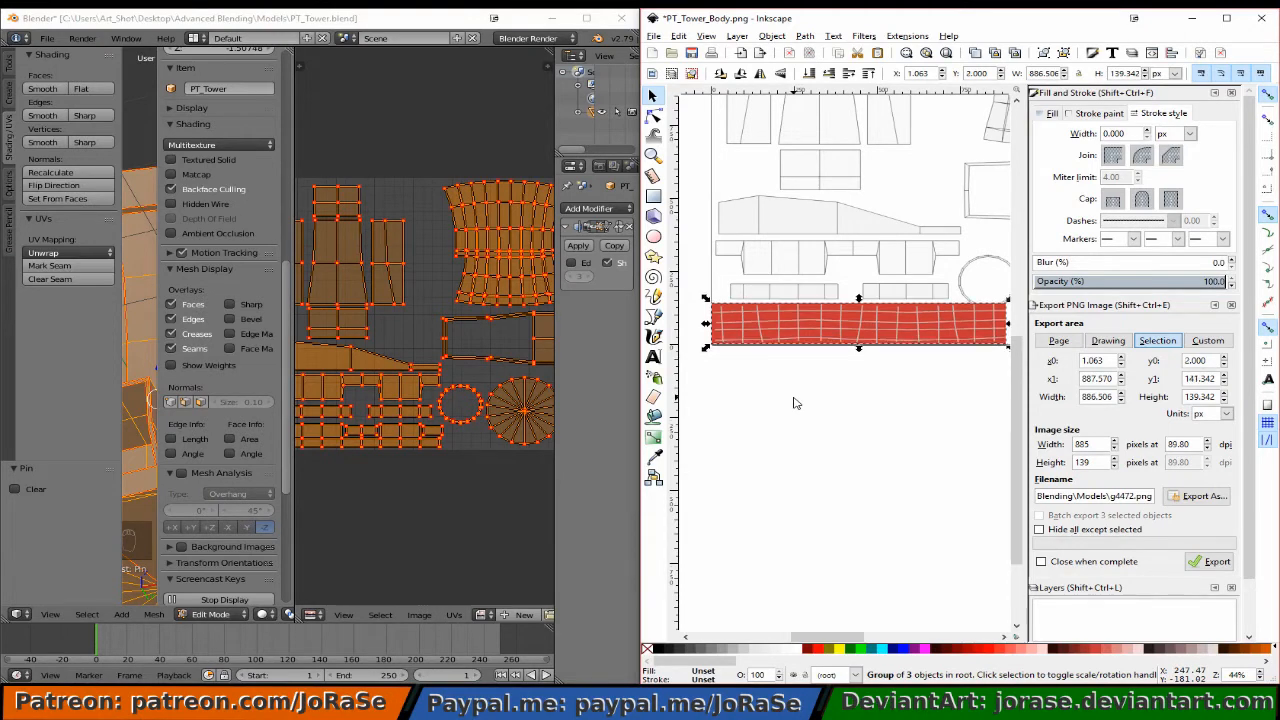
key("Up")
key("Up")
key("Up")
key("Up")
key("Up")
key("Up")
key("Up")
key("Up")
key("Up")
key("Up")
key("Up")
key("Up")
key("Up")
key("Up")
key("Up")
key("Up")
key("Up")
key("Up")
key("Up")
key("Up")
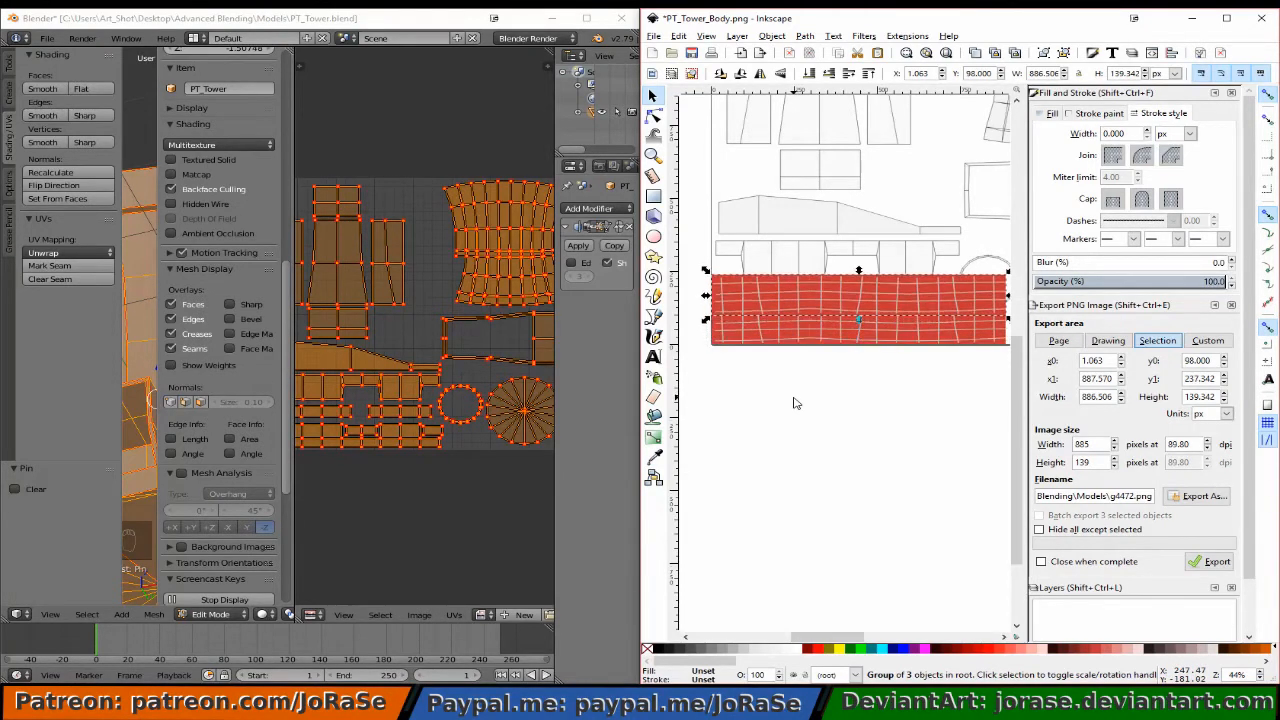
key("Up")
key("Up")
key("Up")
key("Up")
key("Up")
key("Up")
key("Up")
key("Up")
key("Up")
key("Up")
key("Up")
key("Up")
key("Up")
key("Up")
key("Up")
key("Up")
key("Up")
key("Up")
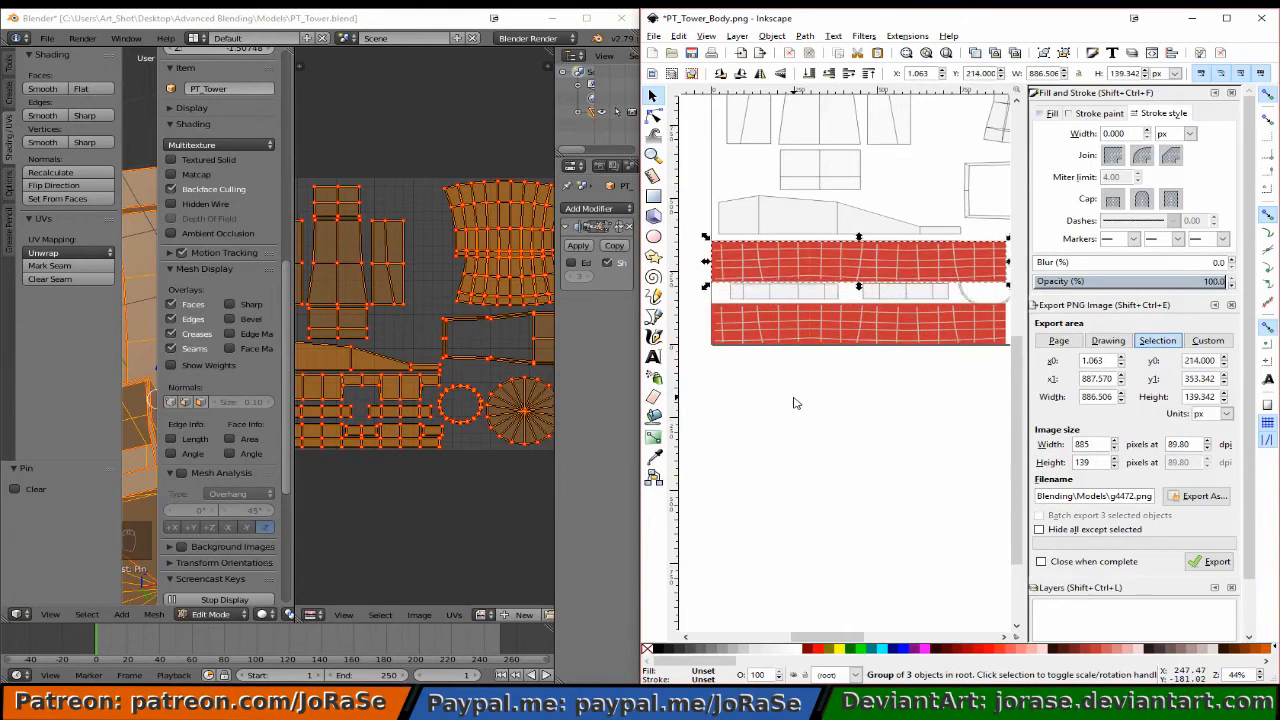
key("Up")
key("Up")
key("Up")
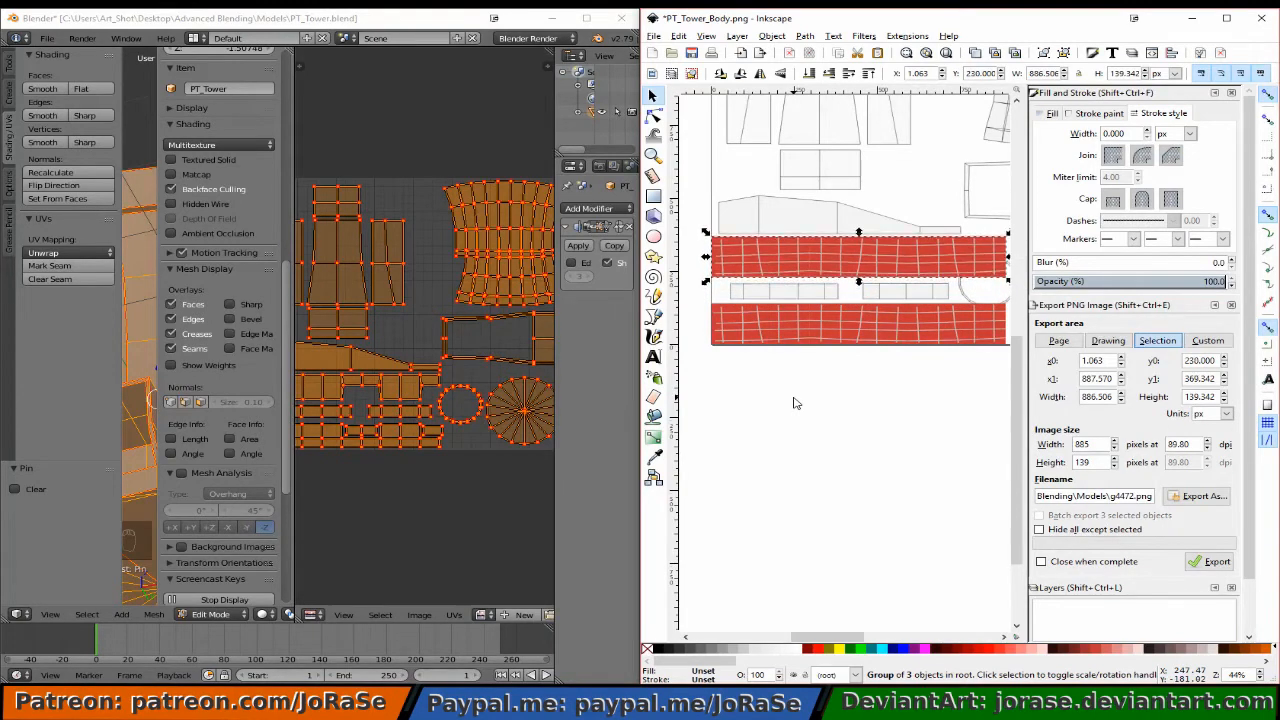
left_click(782, 77)
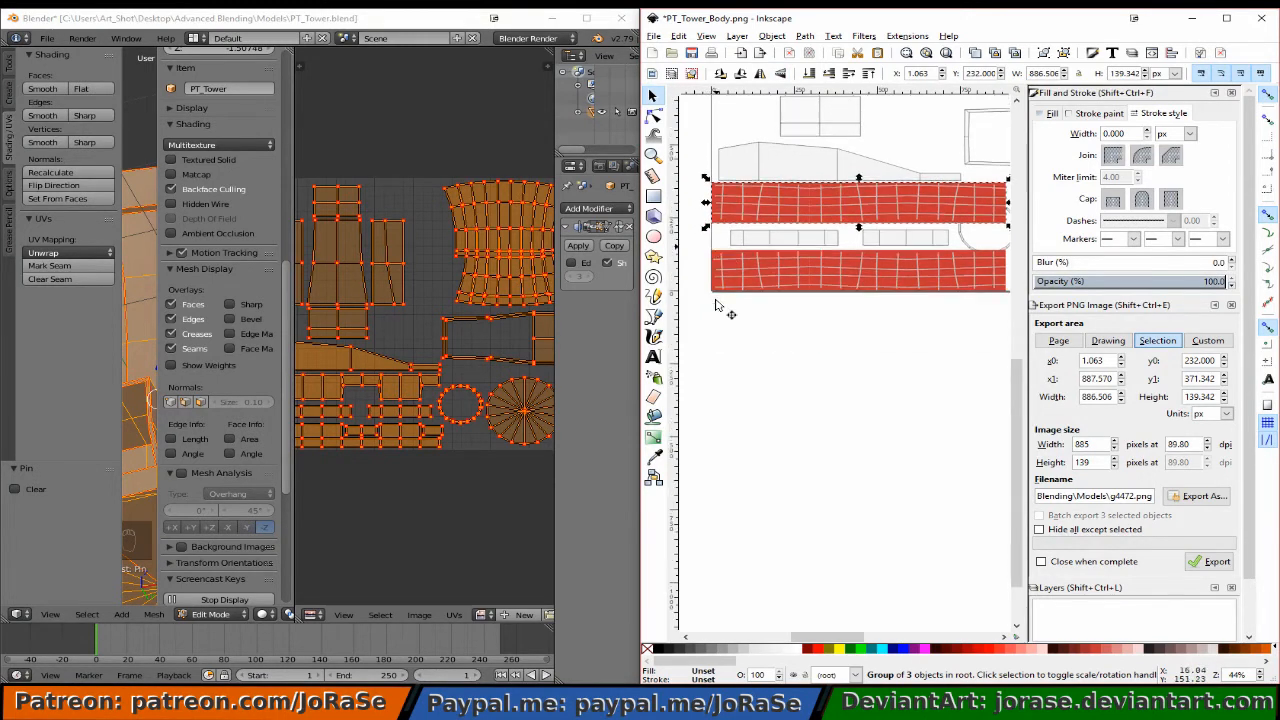
Draw an ellipse about 216 px wide and 237 px high over the ring-shaped UV island and colour it dark brown.
scroll(715, 305, "right", 4, "shift")
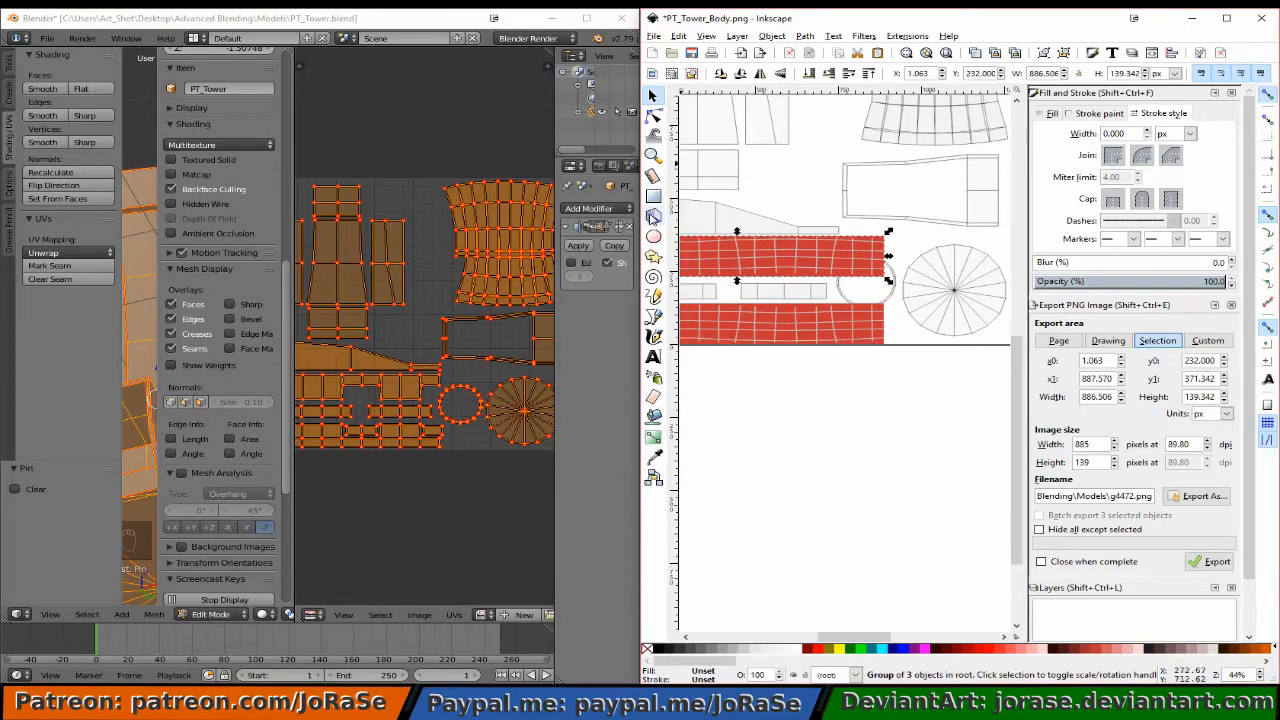
left_click(654, 237)
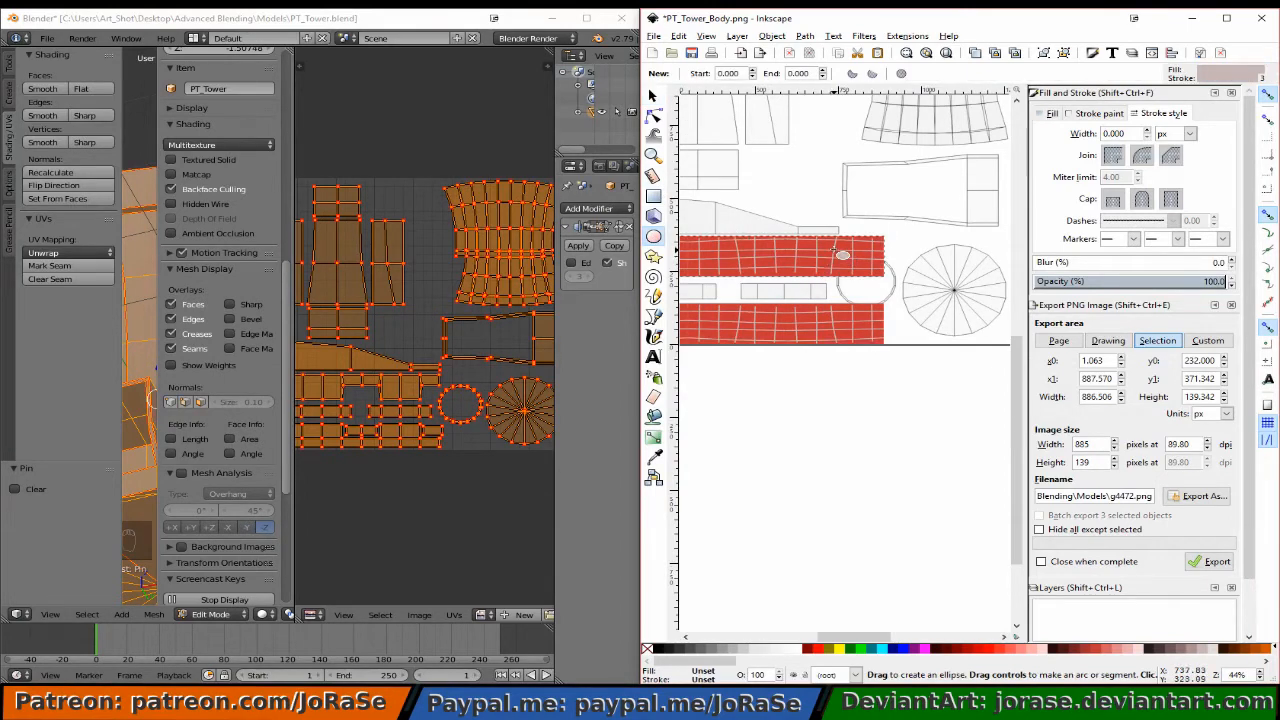
left_click_drag(836, 249, 902, 320)
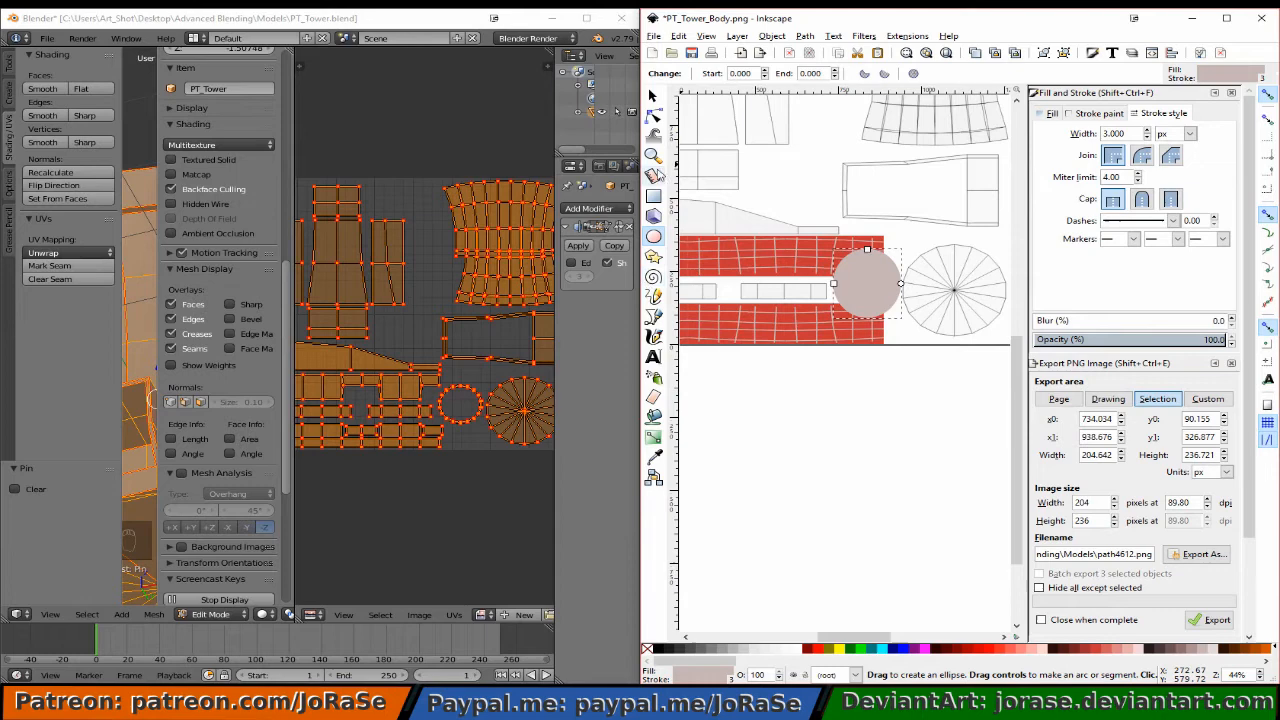
left_click(652, 95)
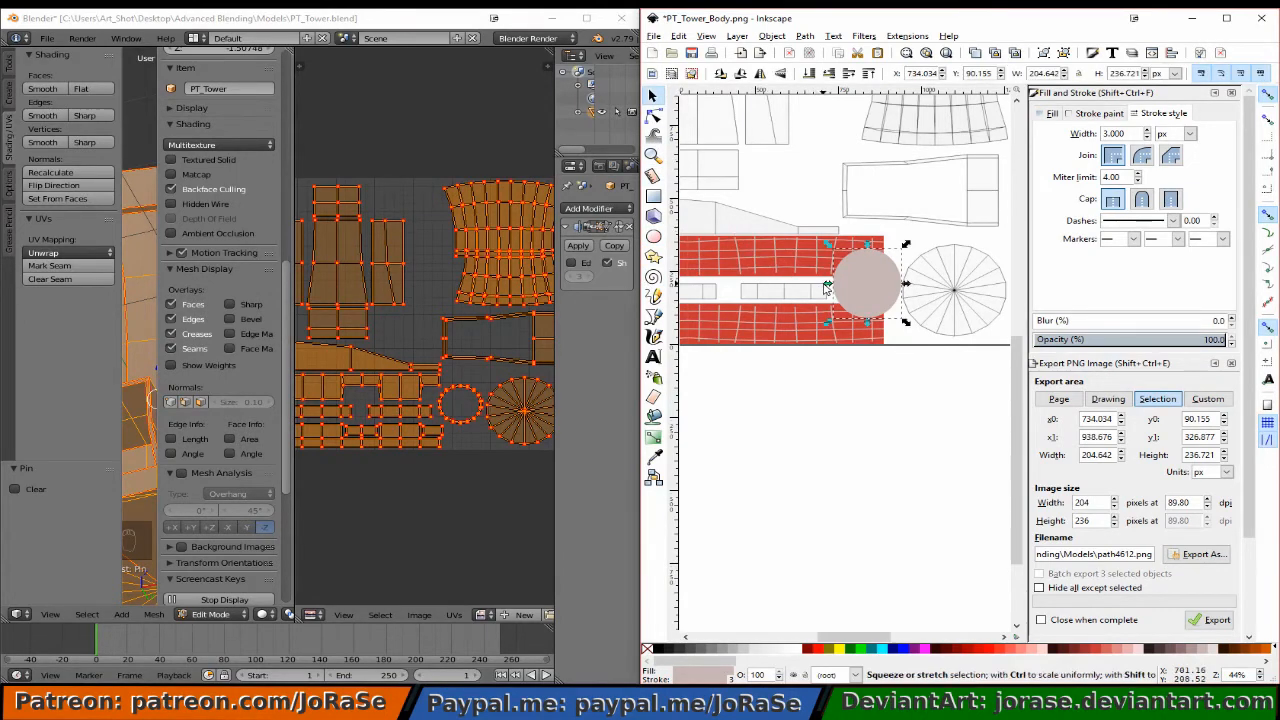
left_click_drag(827, 287, 821, 288)
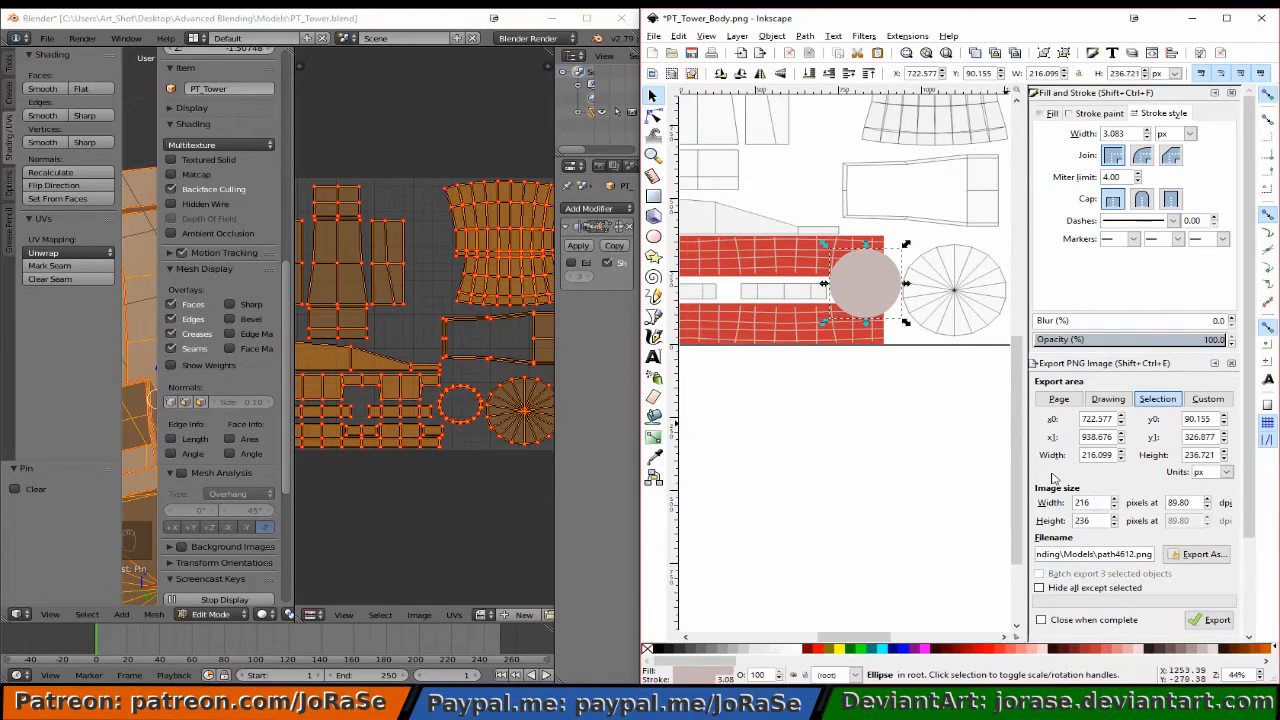
left_click(1163, 655)
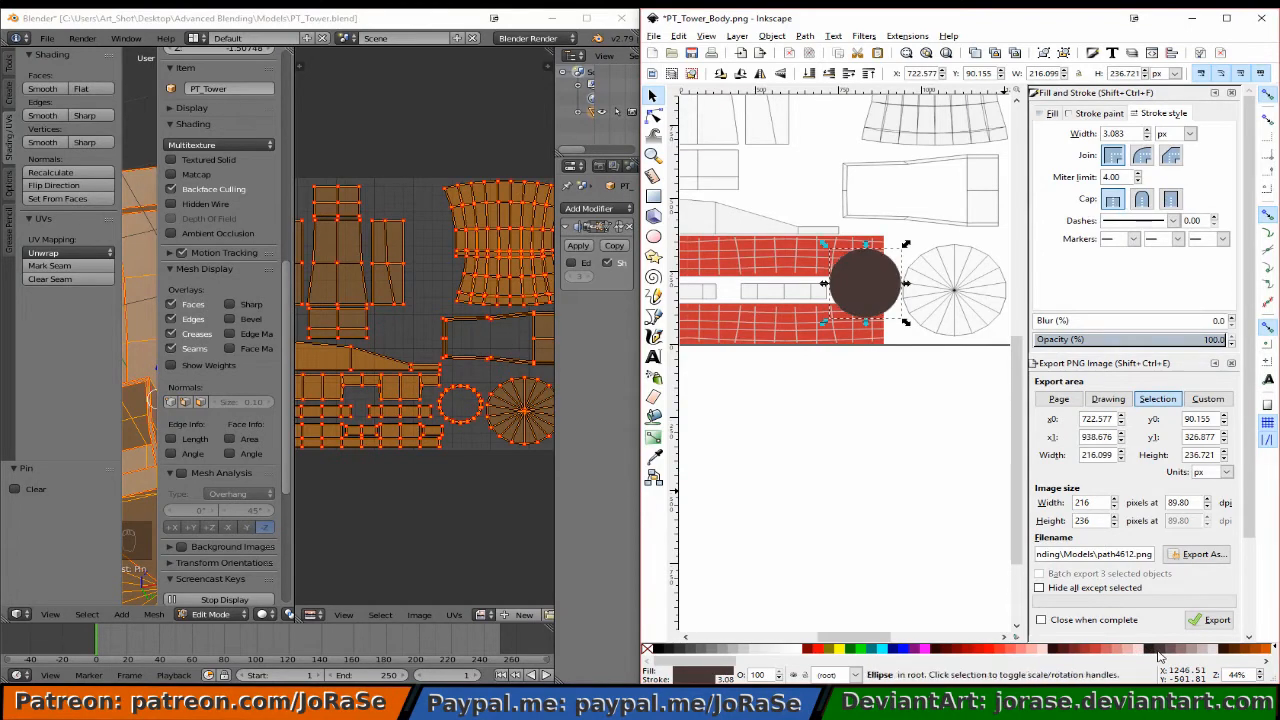
Save the texture image, then switch to Blender and open PT_Tower_Body.png in the UV editor.
left_click(691, 55)
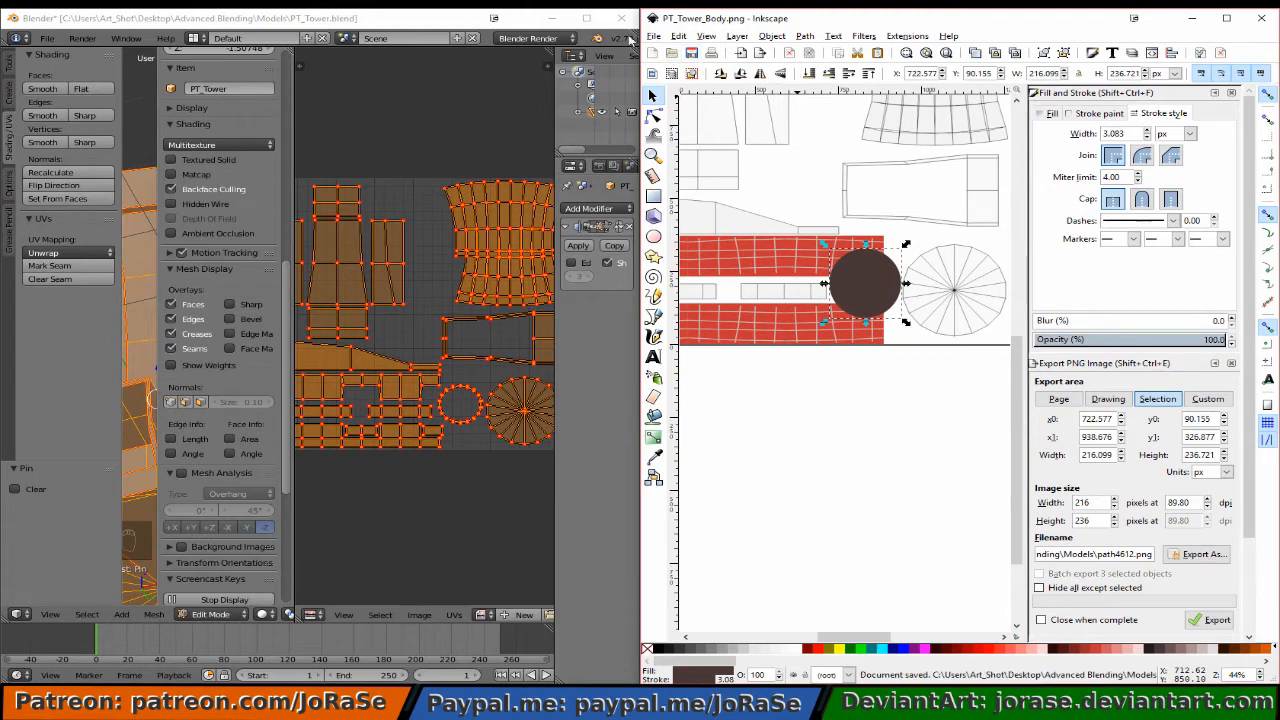
left_click(403, 31)
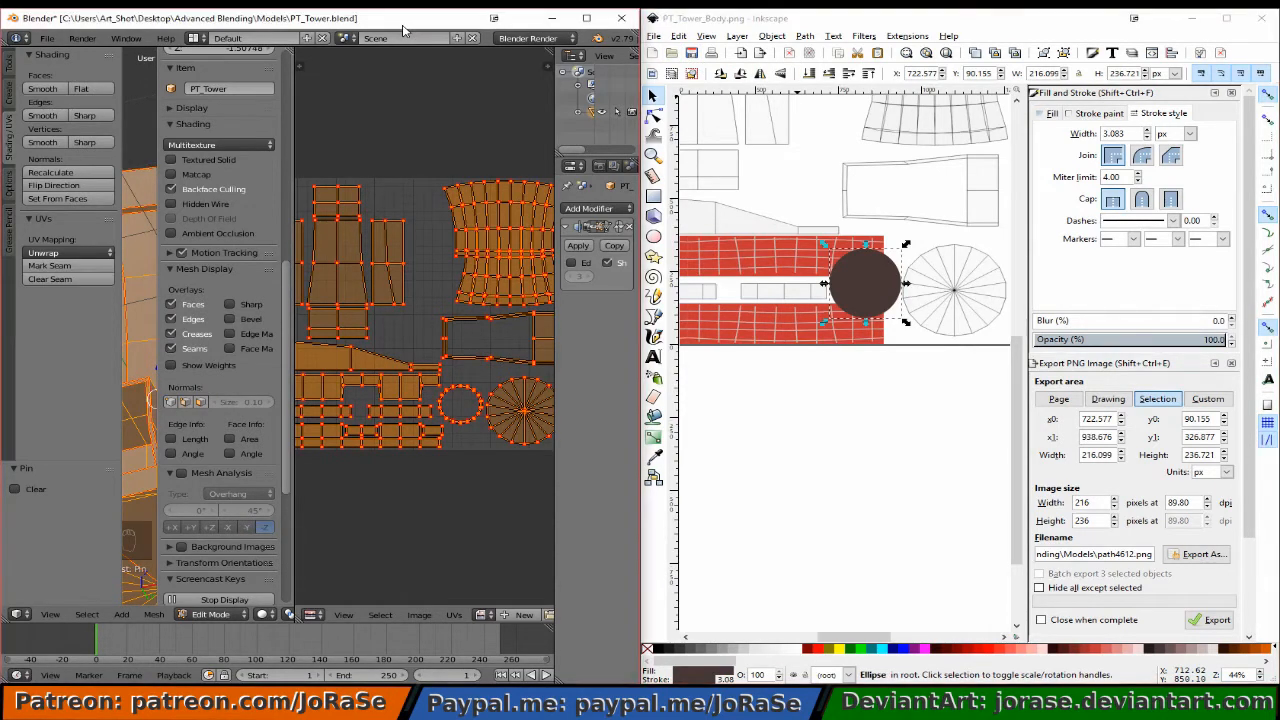
left_click(418, 615)
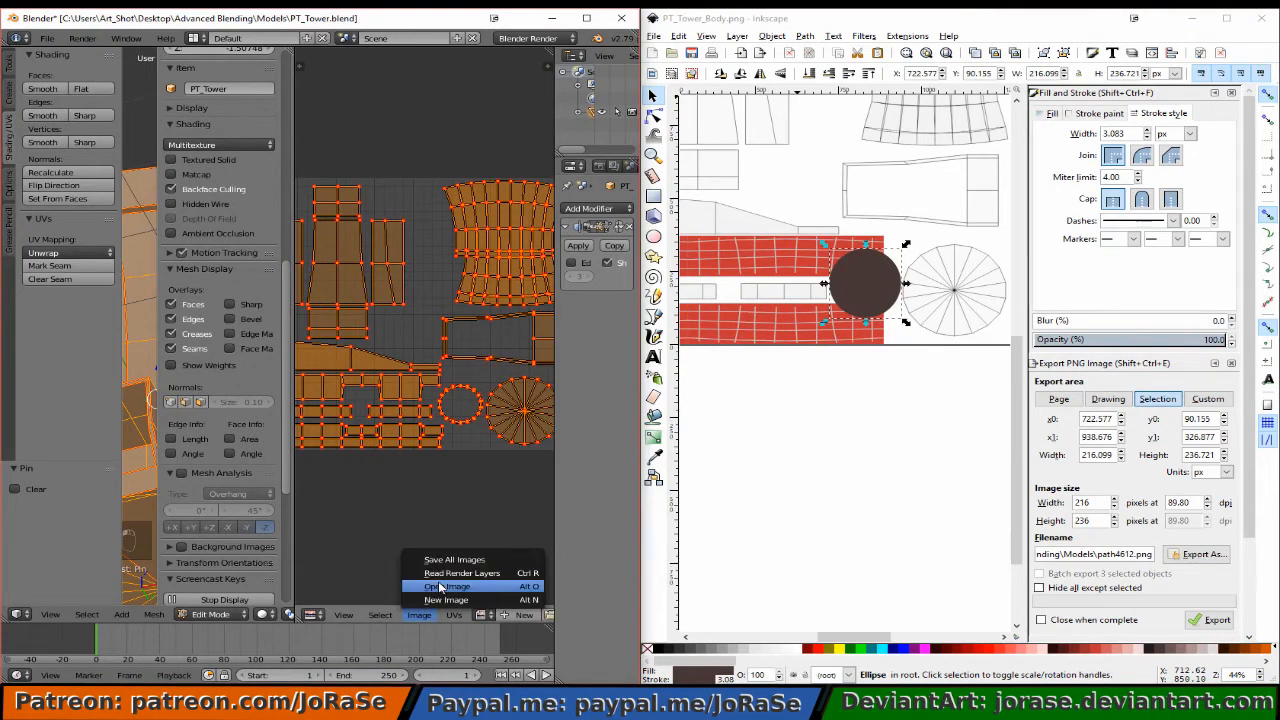
left_click(440, 587)
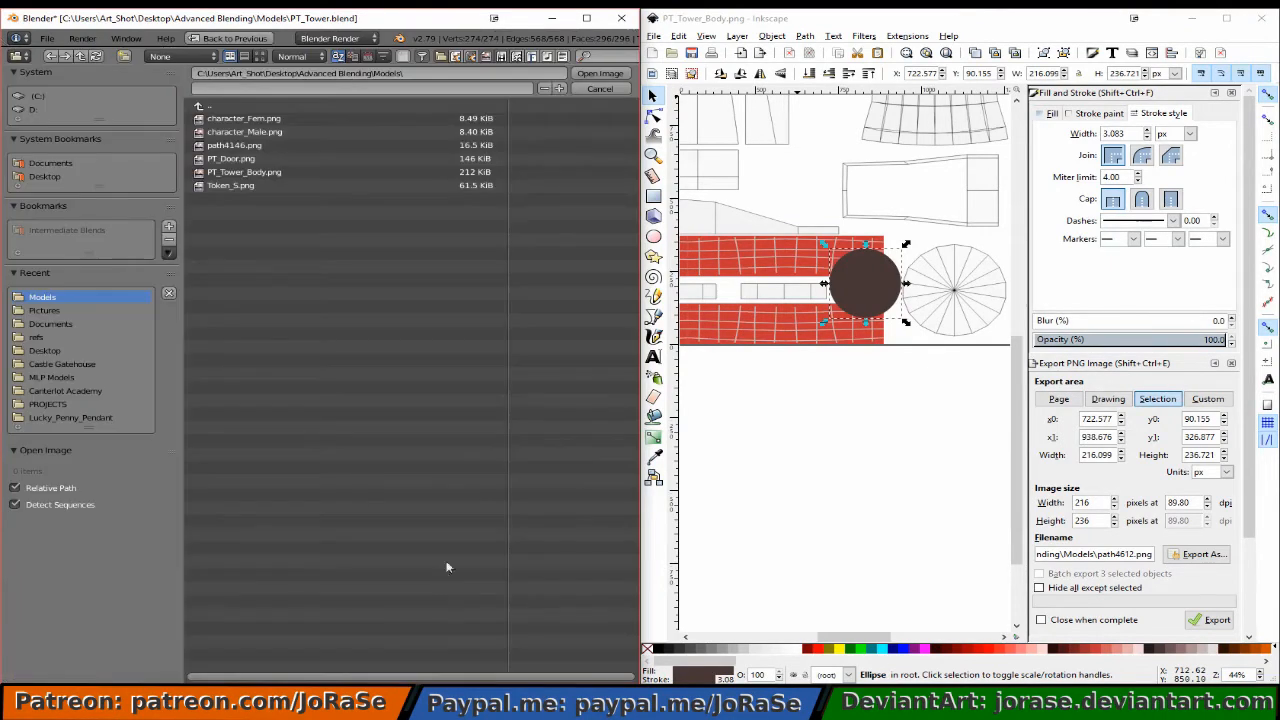
left_click(323, 172)
double_click(322, 172)
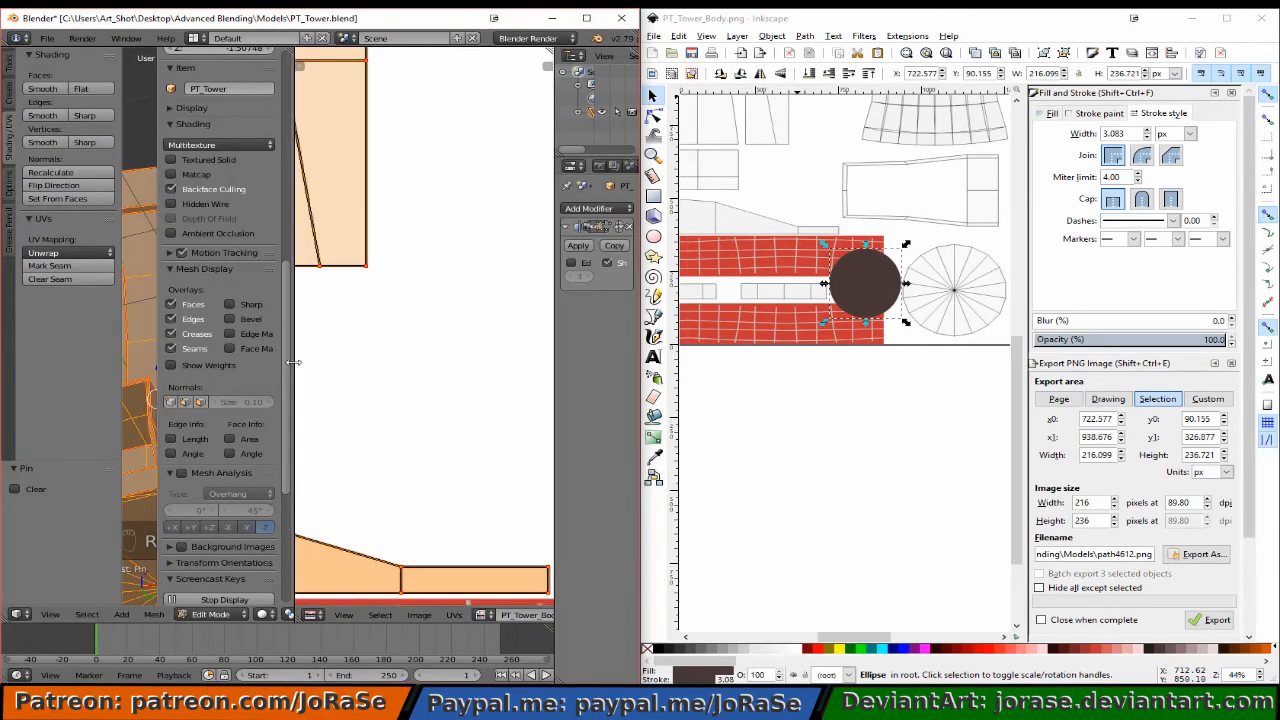
Widen the 3D view and display the tower with textured viewport shading.
left_click_drag(292, 374, 502, 372)
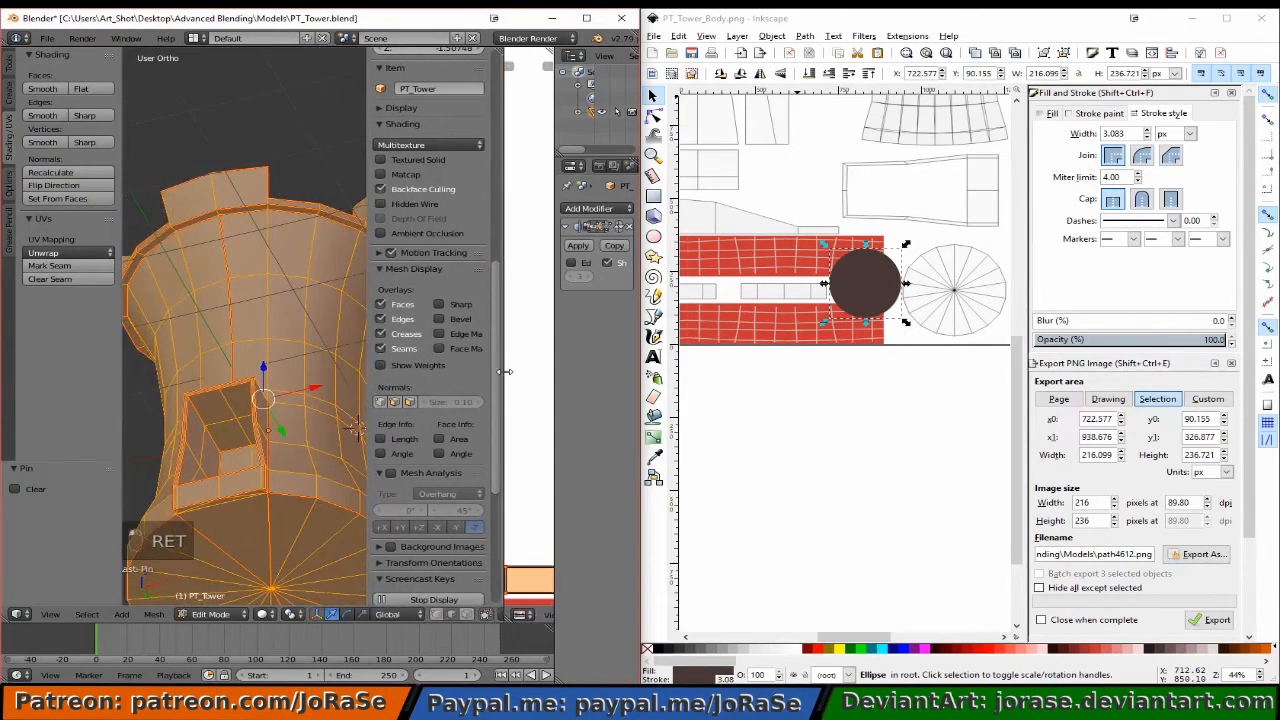
left_click(263, 614)
left_click(283, 555)
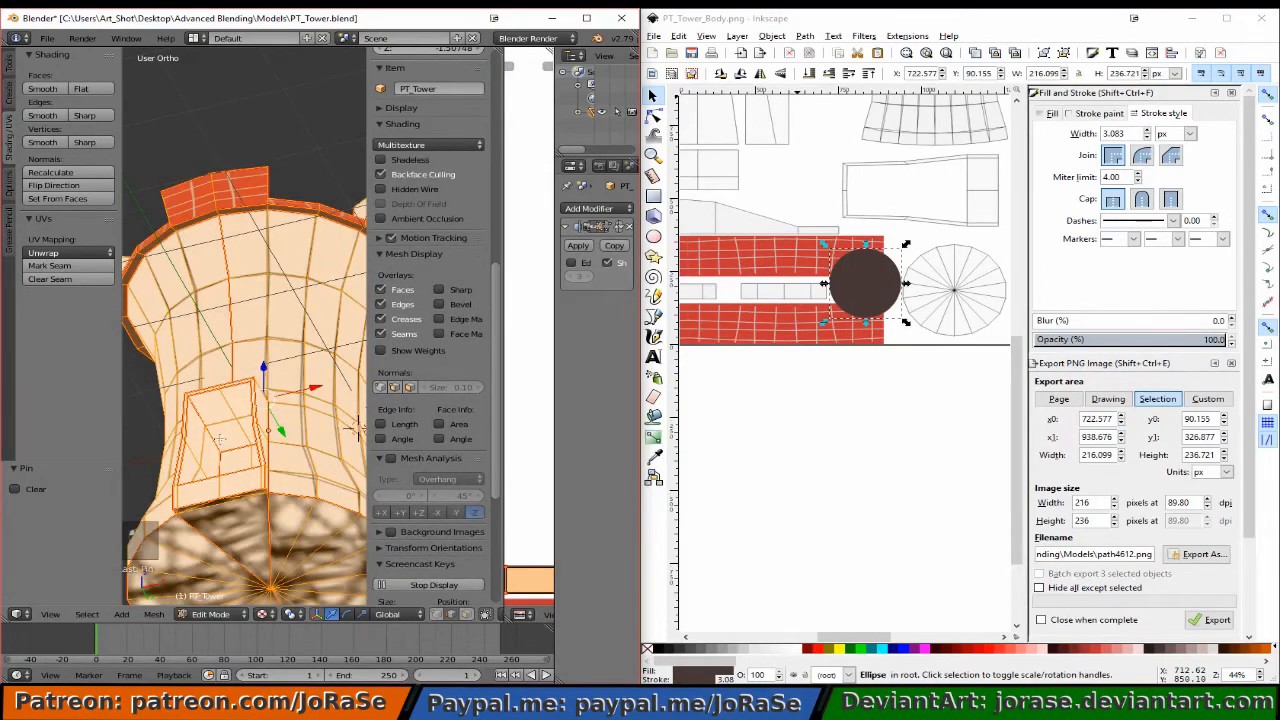
Leave Edit Mode and inspect the brick texture around the whole tower.
key("Tab")
middle_click_drag(267, 272, 170, 371)
scroll(285, 360, "down", 5)
middle_click_drag(272, 372, 160, 400)
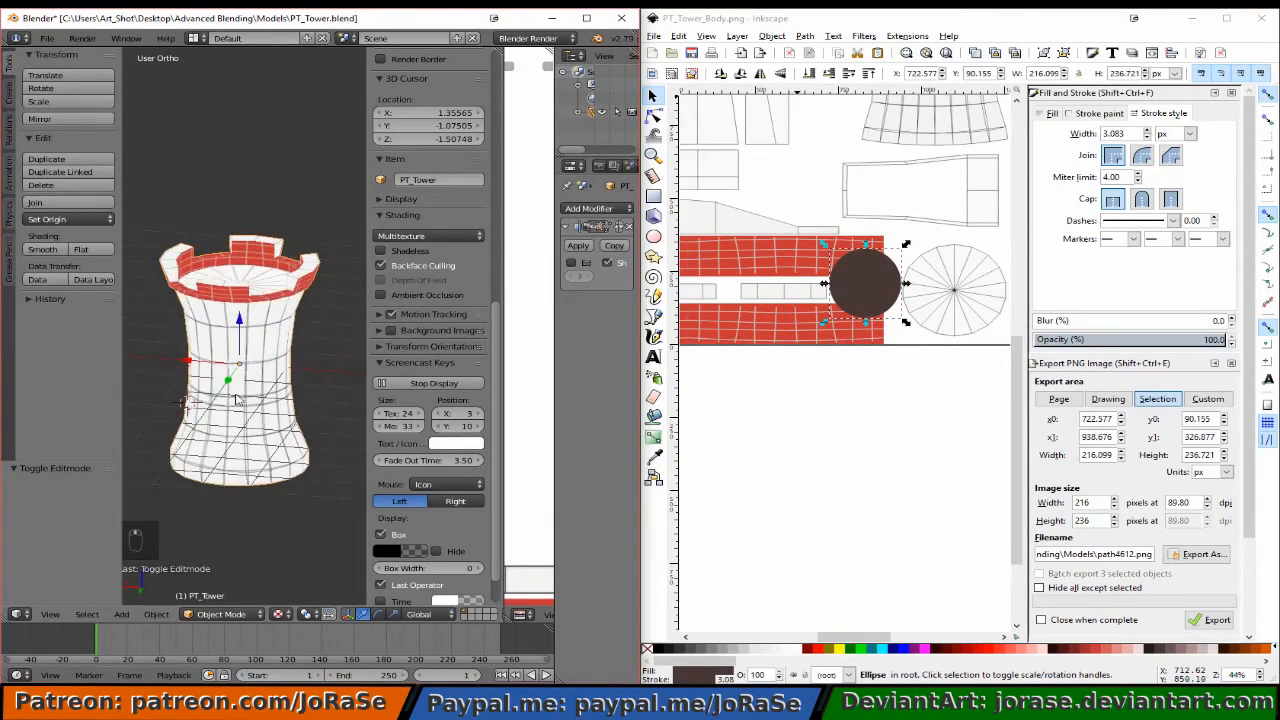
middle_click_drag(237, 401, 141, 390)
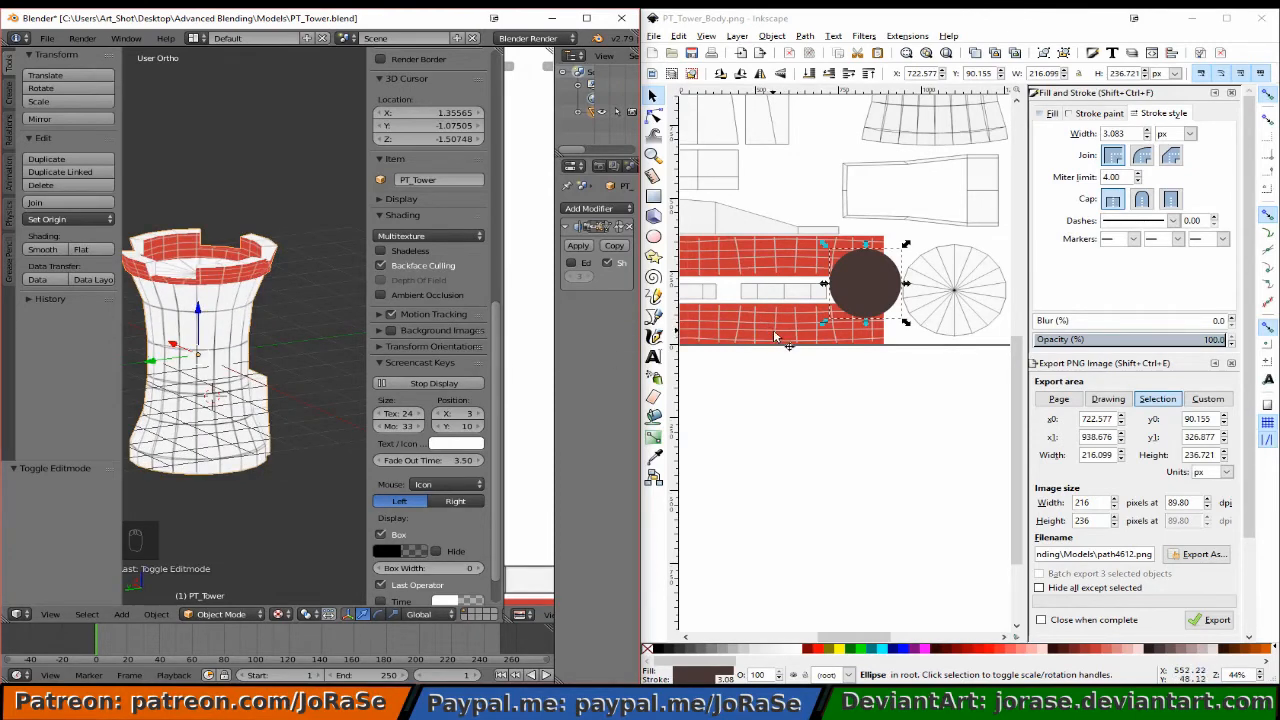
Switch to Inkscape and stretch both brick strips together past the page's left edge to about 1134 px wide.
left_click(736, 250)
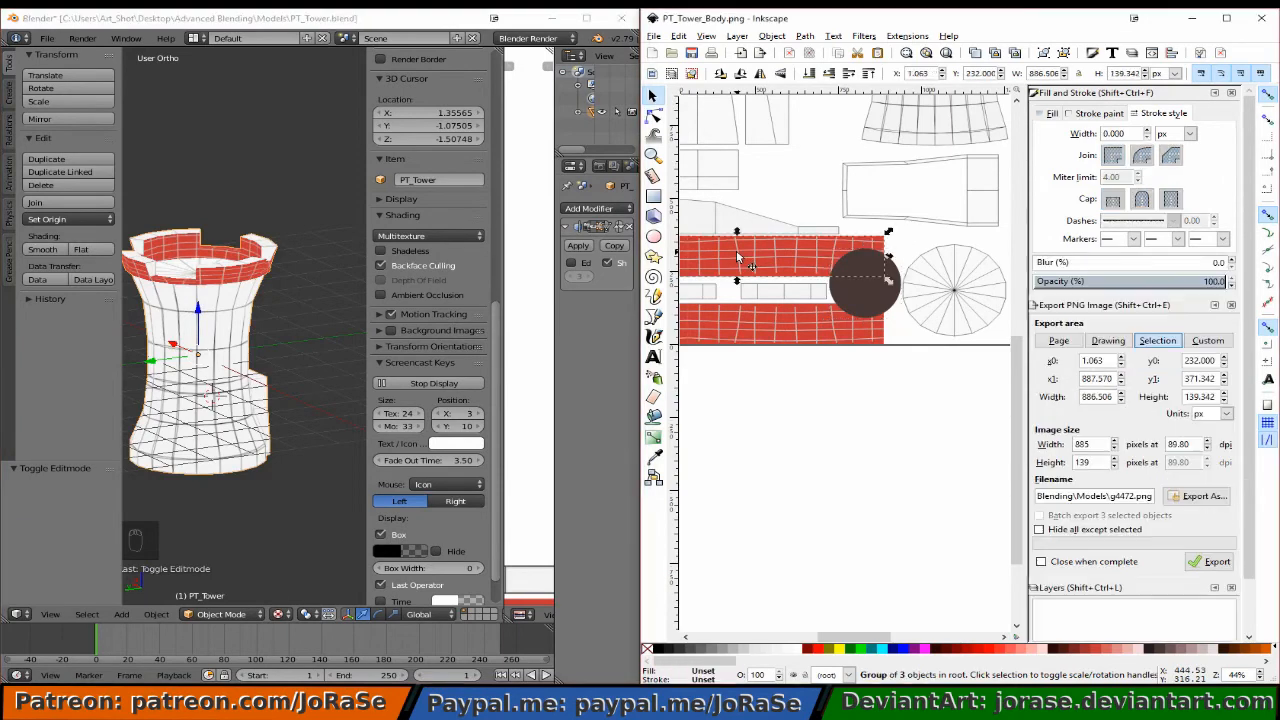
left_click(743, 333, "shift")
scroll(745, 340, "up", 3)
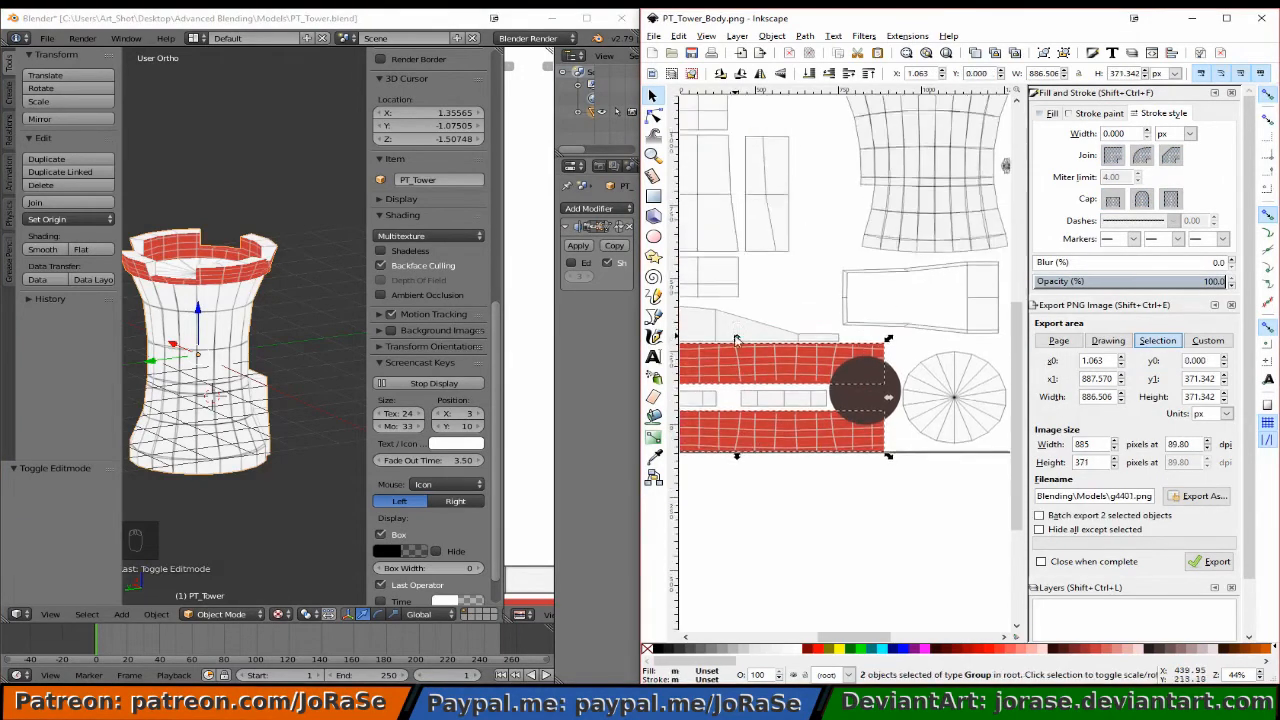
scroll(755, 390, "down", 2)
scroll(763, 418, "left", 1, "shift")
scroll(763, 418, "left", 4, "shift")
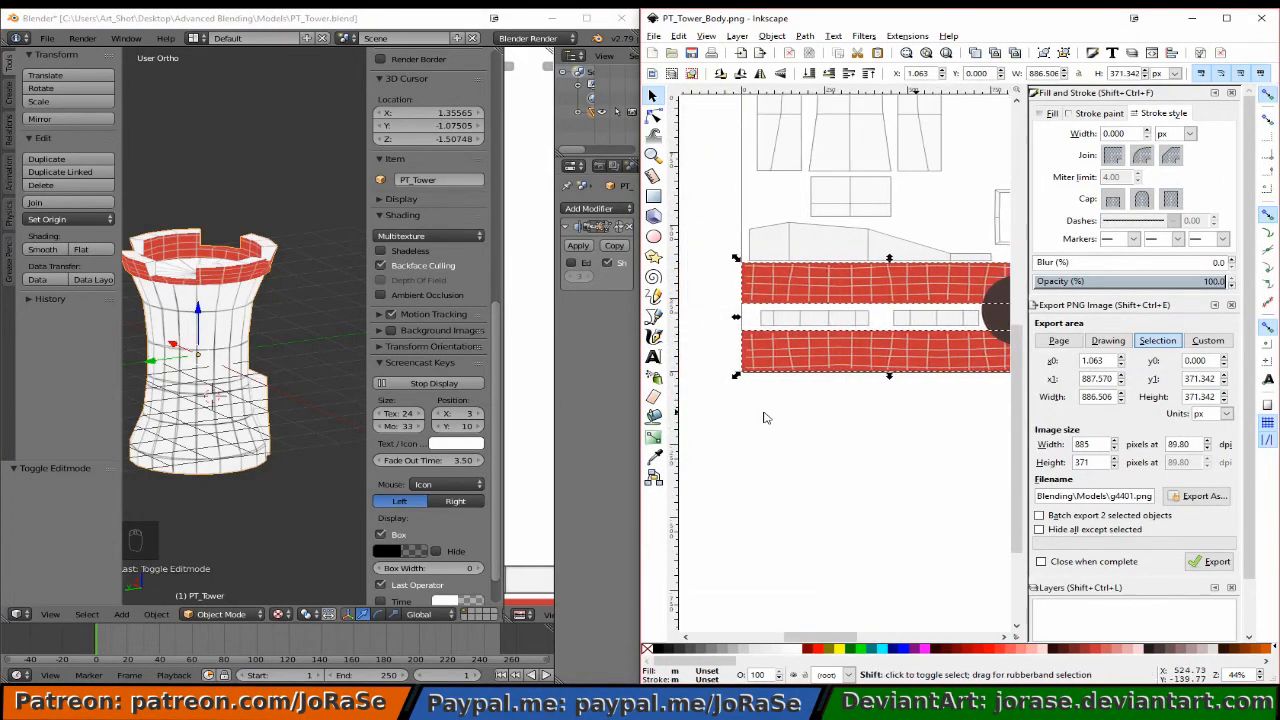
left_click_drag(829, 317, 745, 320)
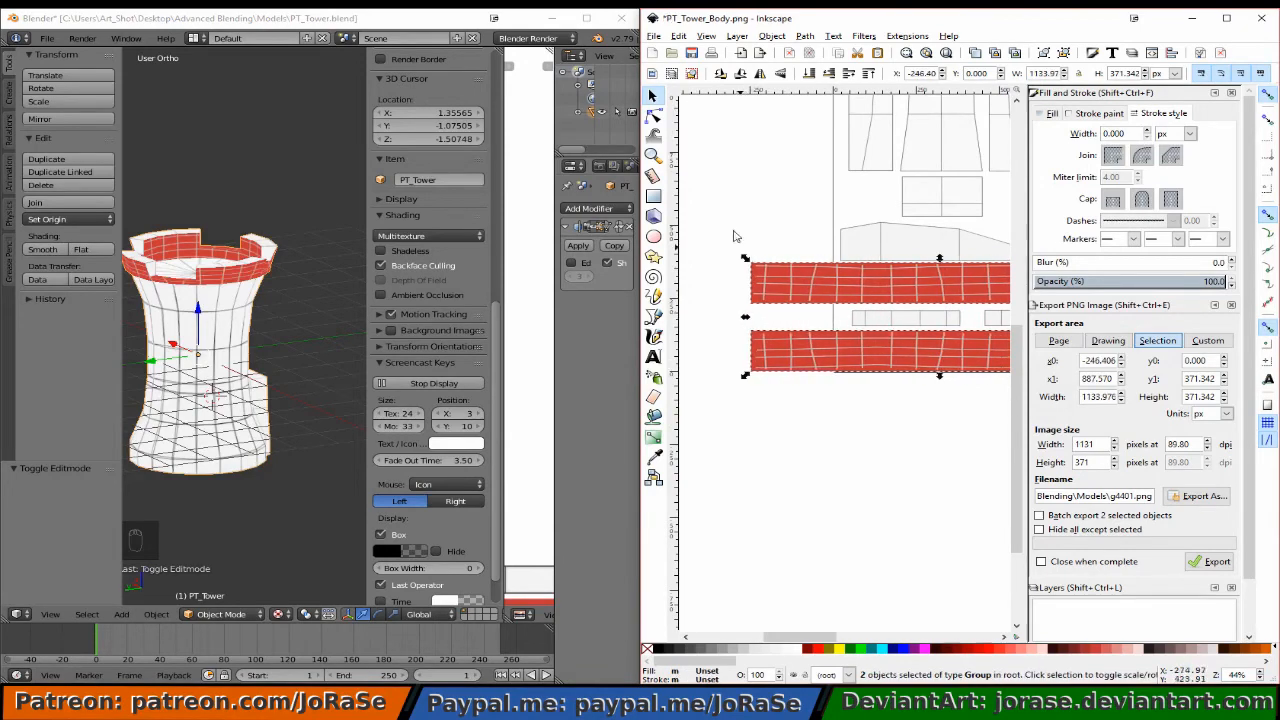
Save the image with the stretched brick strips and switch back to Blender.
left_click(690, 52)
left_click(430, 24)
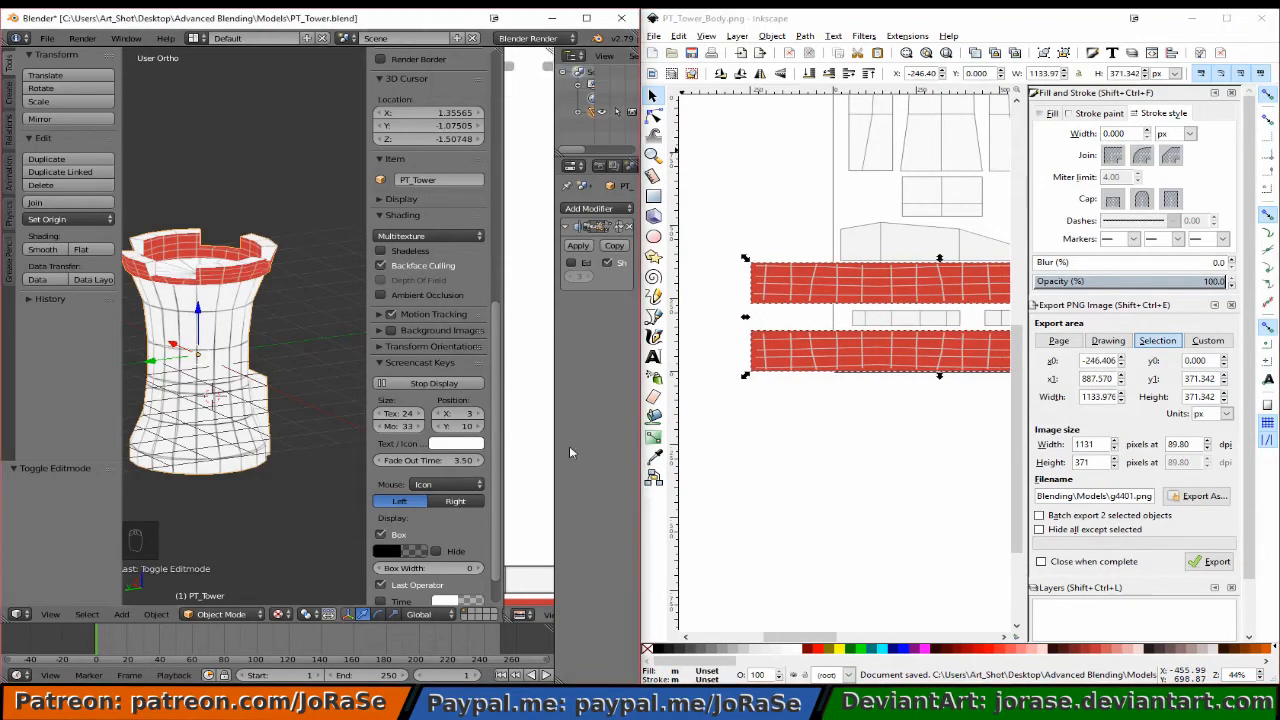
scroll(437, 647, "up", 1)
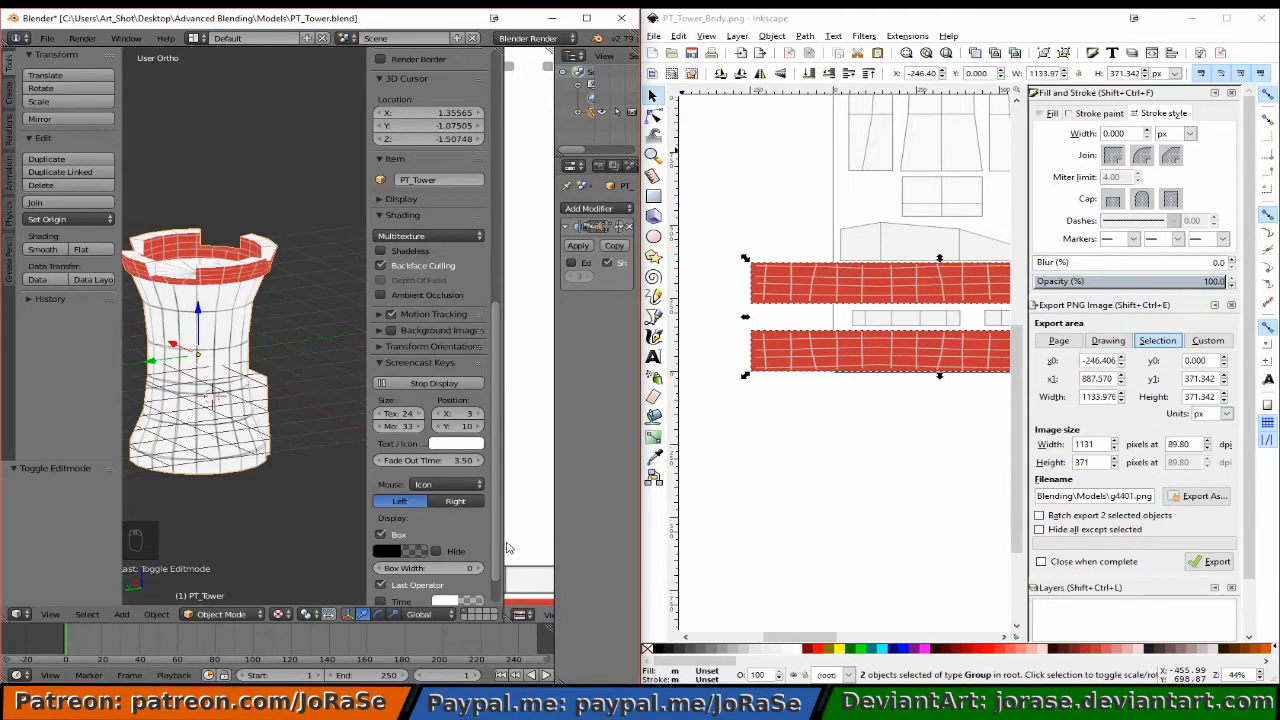
Widen the image editor beside the 3D view, reload the tower texture, and check the brick strips on the model.
scroll(506, 540, "up", 1)
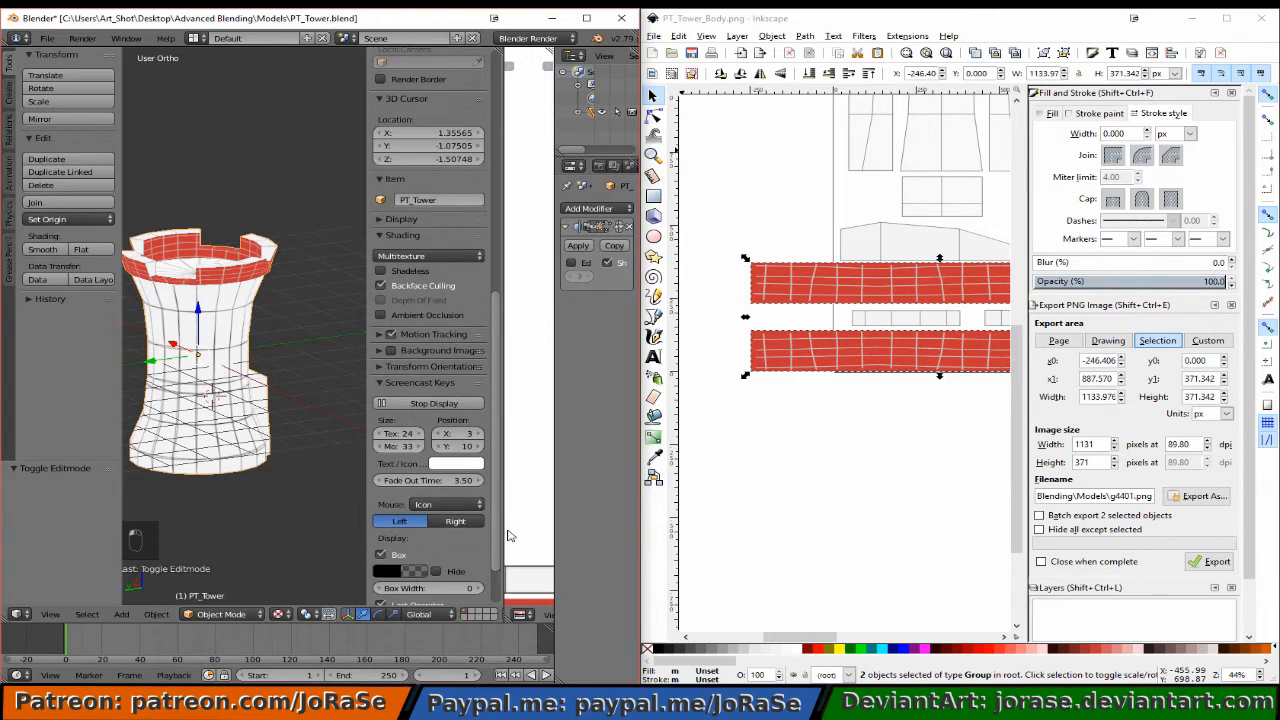
left_click_drag(502, 527, 377, 570)
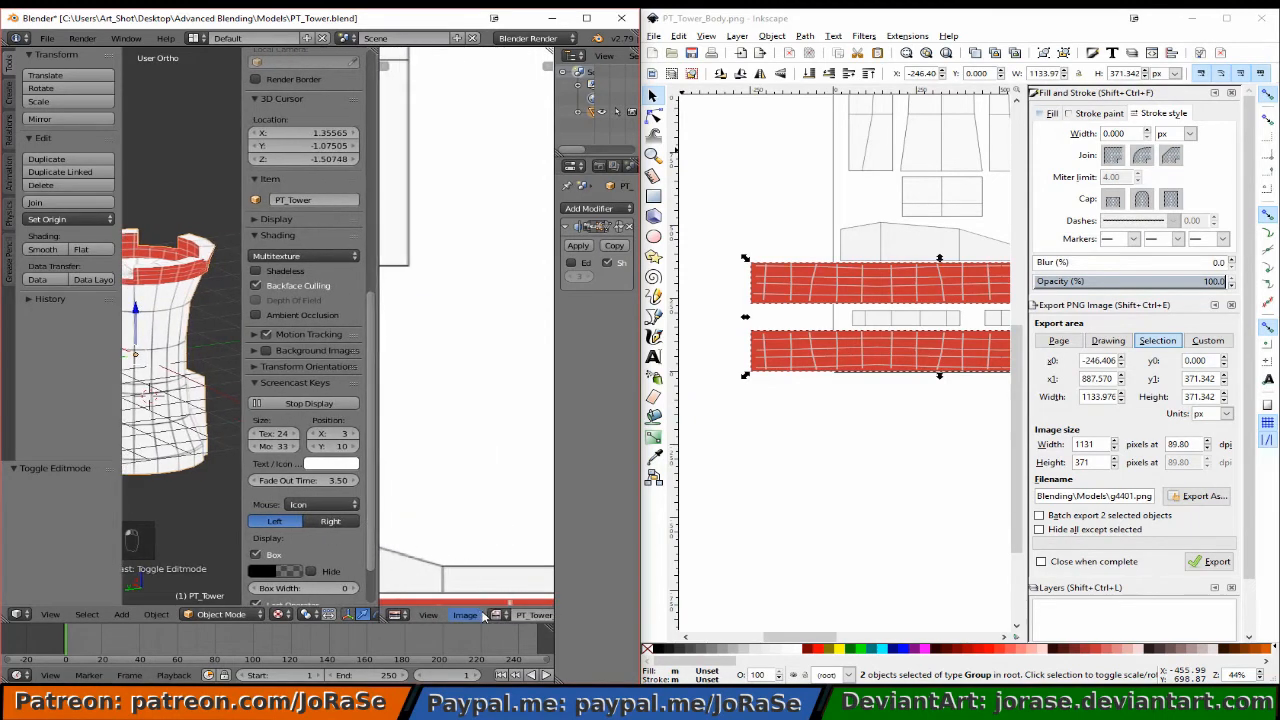
left_click(480, 616)
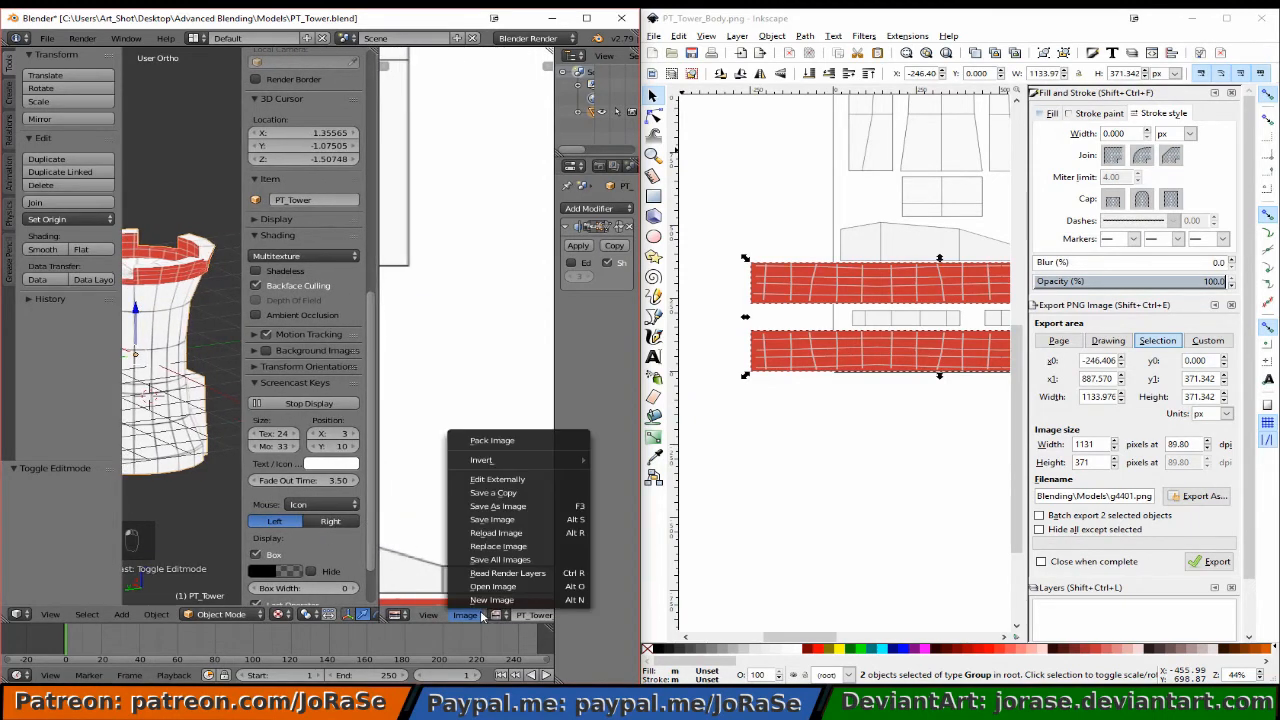
left_click(481, 537)
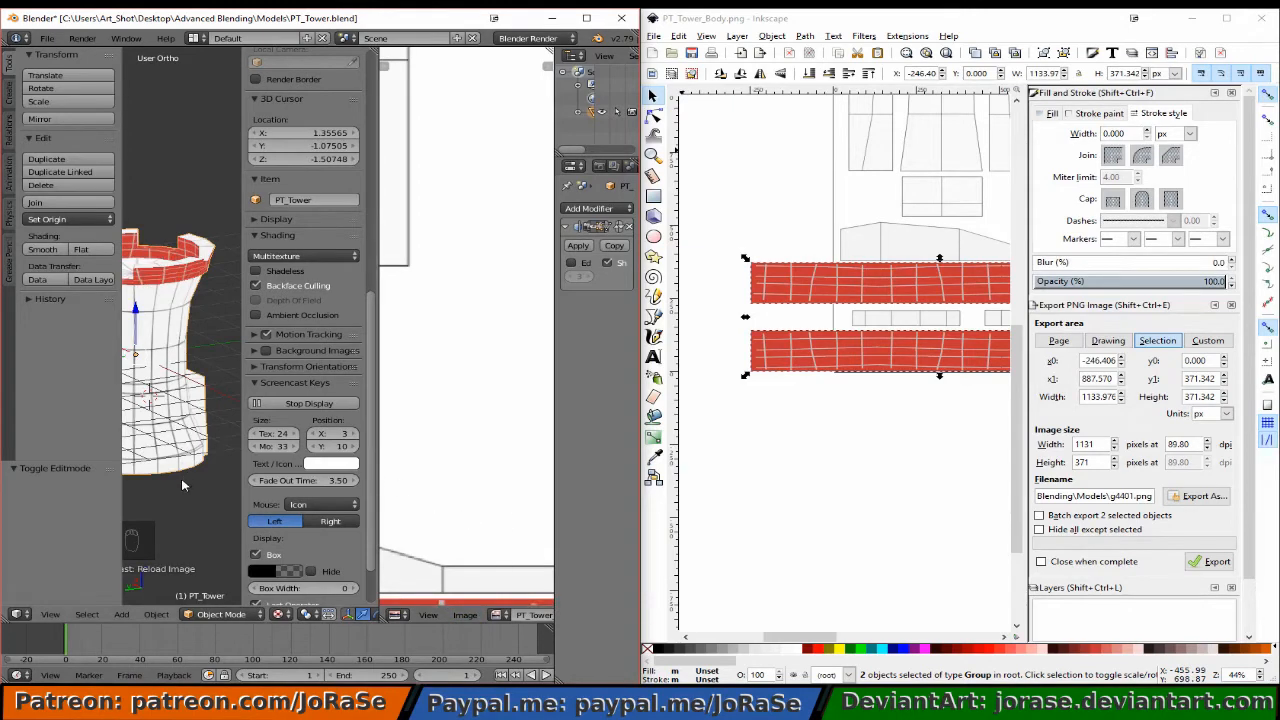
middle_click_drag(186, 488, 237, 487)
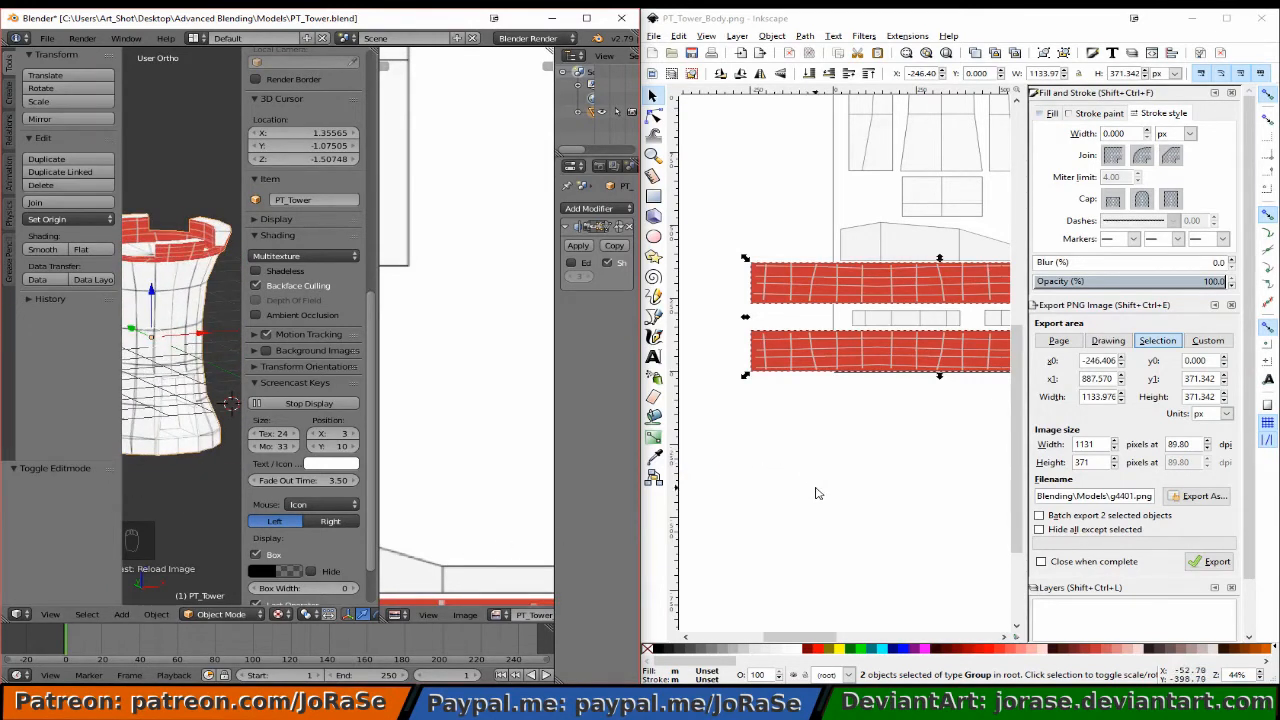
In Inkscape, draw a rectangle about 699 × 76 px between the two brick strips, with #AC9393 fill and stroke.
scroll(855, 487, "down", 2)
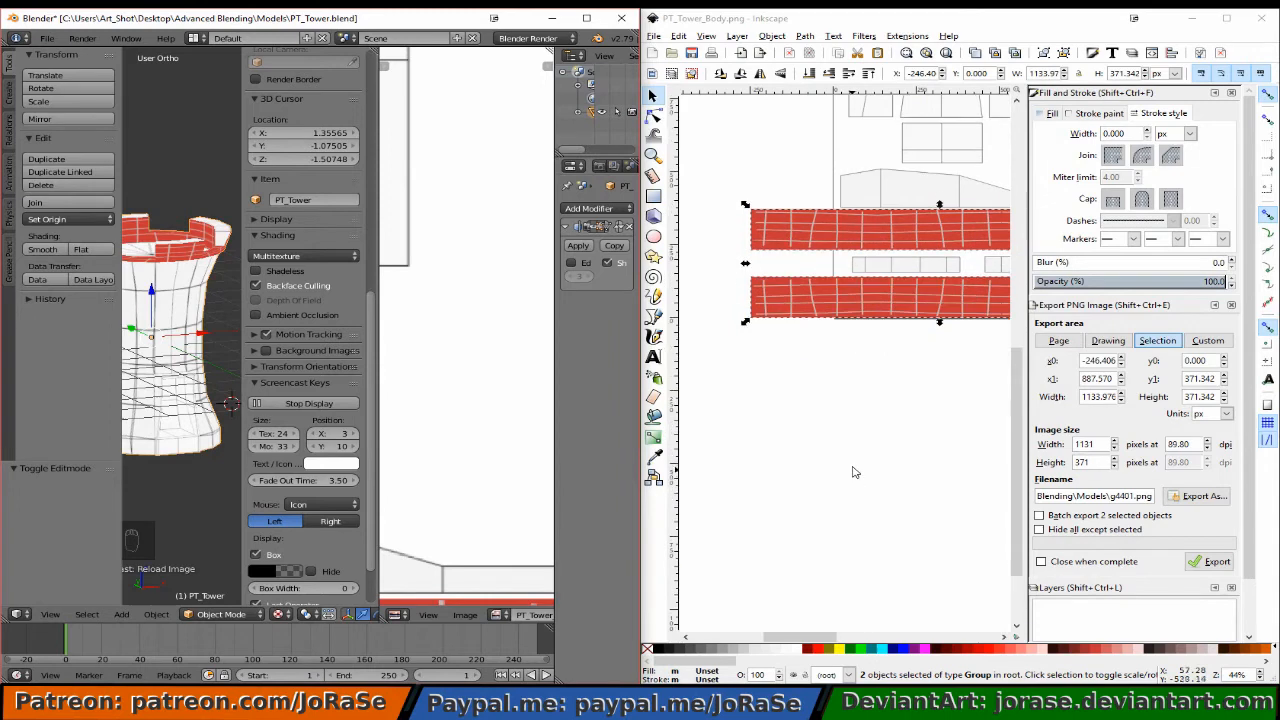
scroll(848, 442, "right", 10, "shift")
scroll(848, 442, "up", 5)
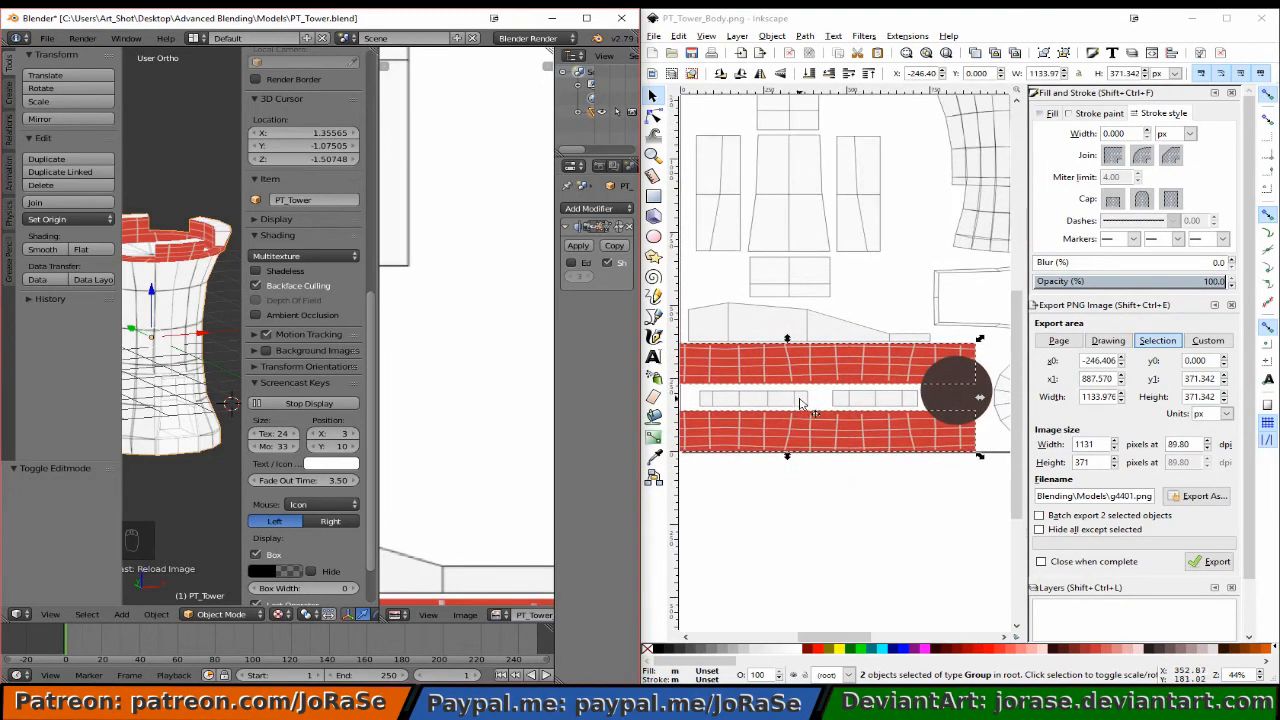
left_click(726, 410)
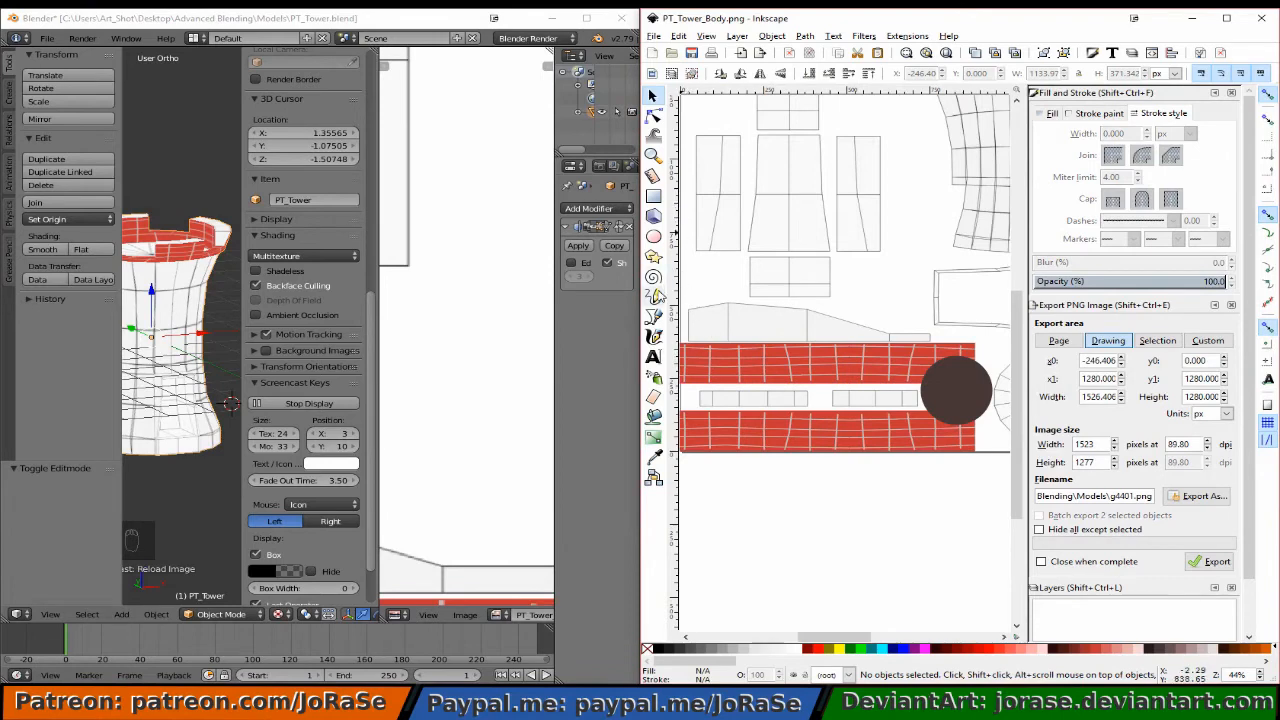
left_click(653, 196)
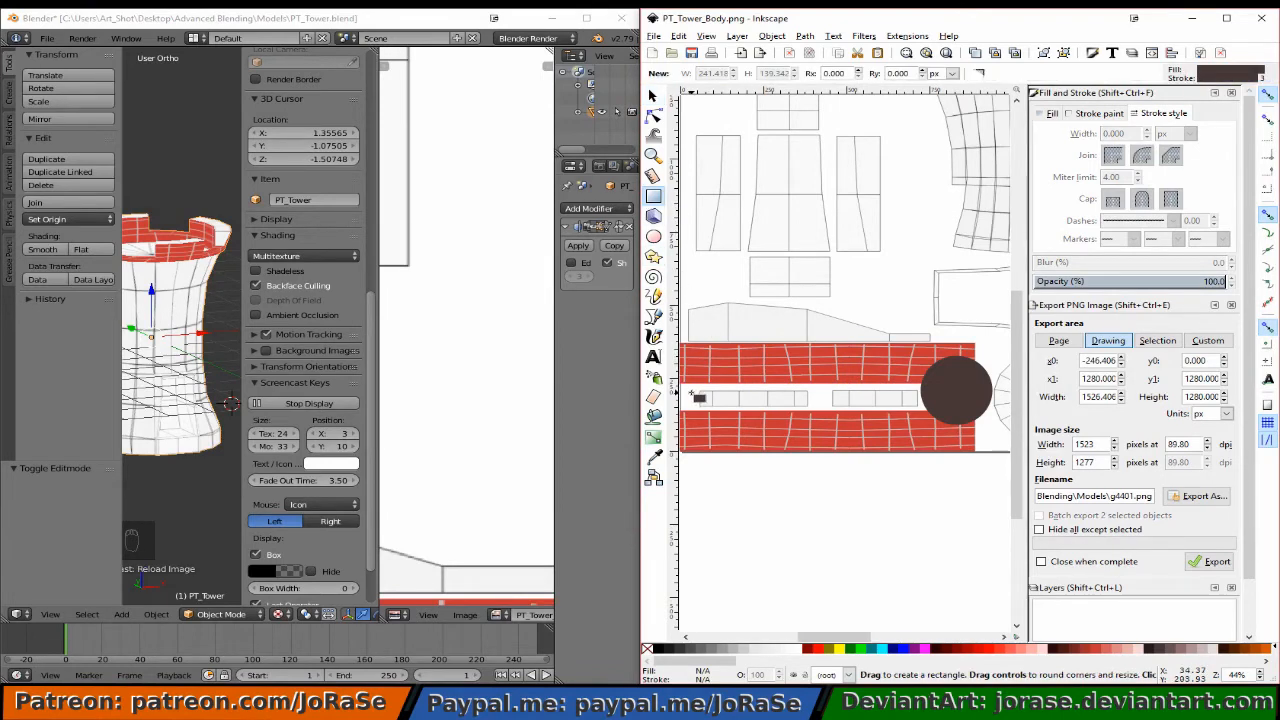
mouse_move(690, 386)
left_mouse_down()
mouse_move(806, 416)
mouse_move(905, 412)
mouse_move(936, 396)
mouse_move(926, 410)
left_mouse_up()
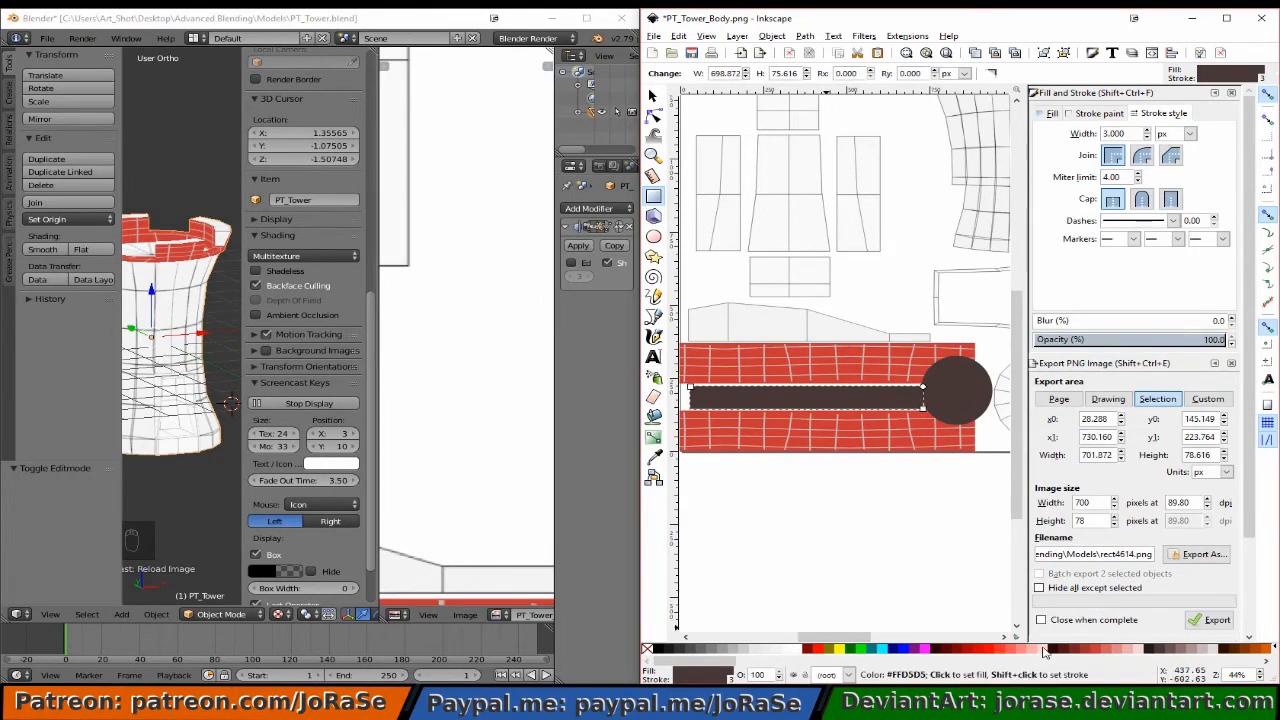
left_click(1189, 651)
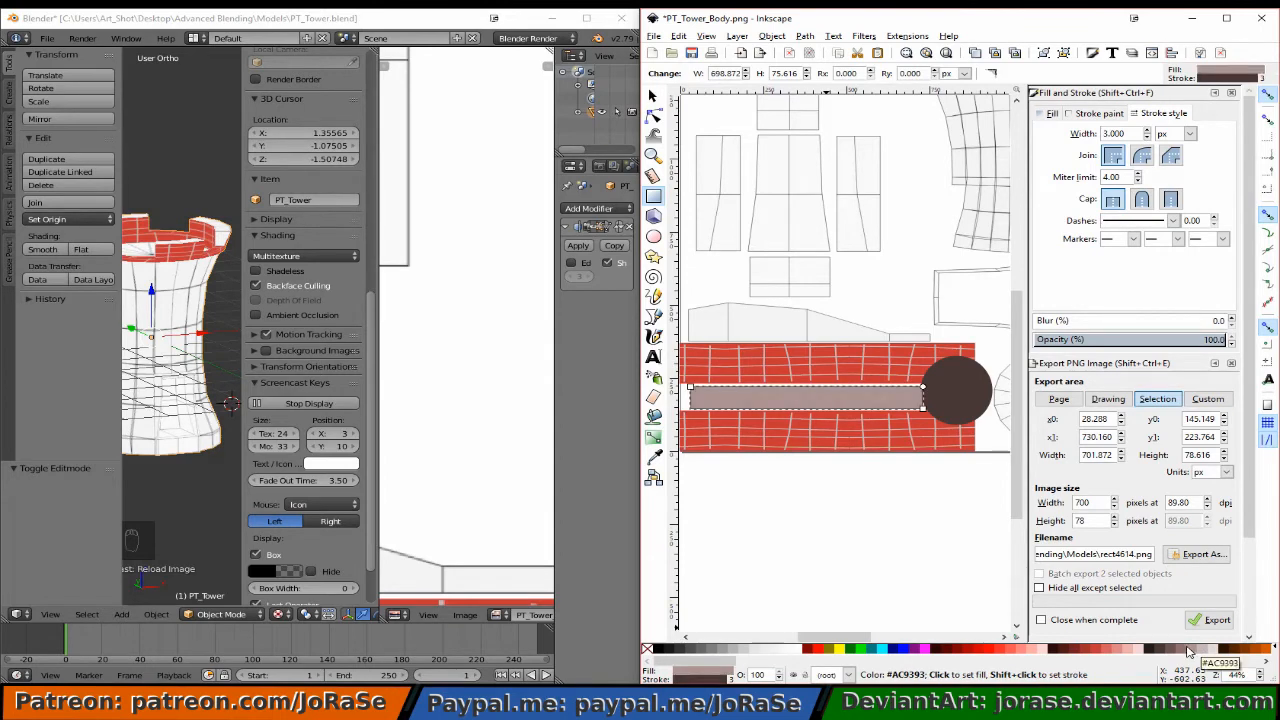
left_click(1189, 651, "shift")
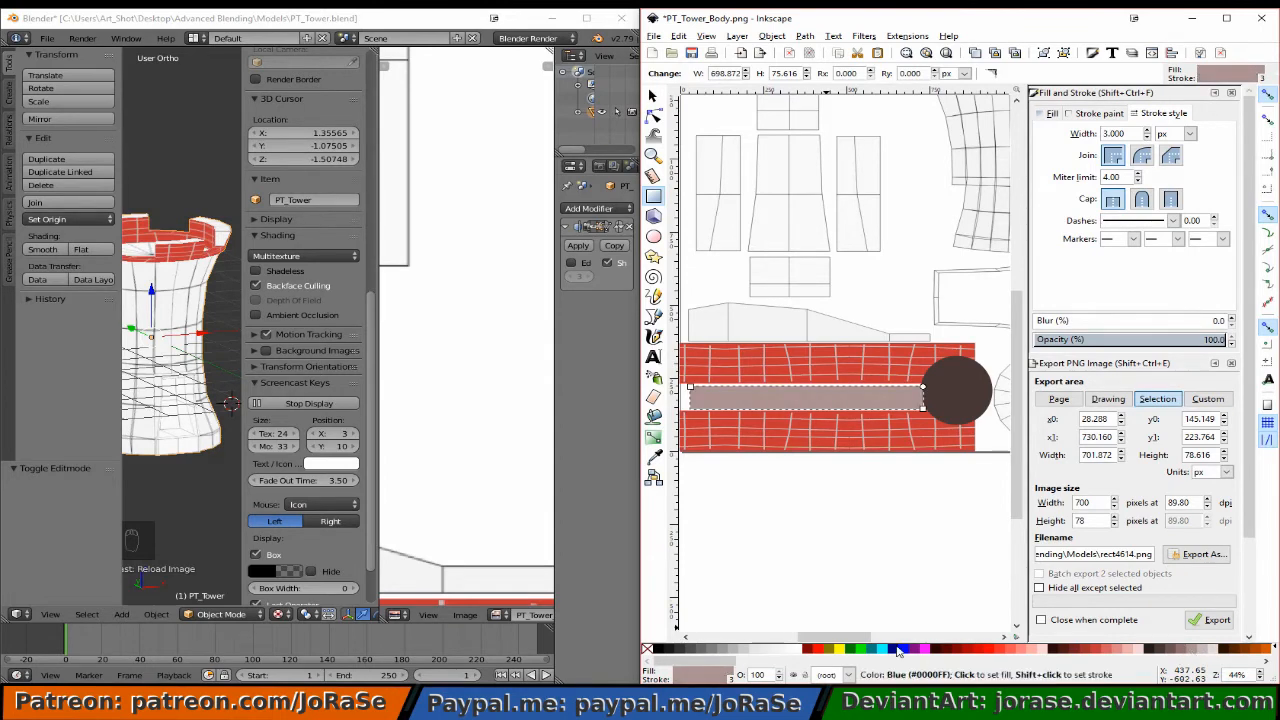
Save the image, reload it in Blender, and inspect the battlements around the tower.
left_click(691, 54)
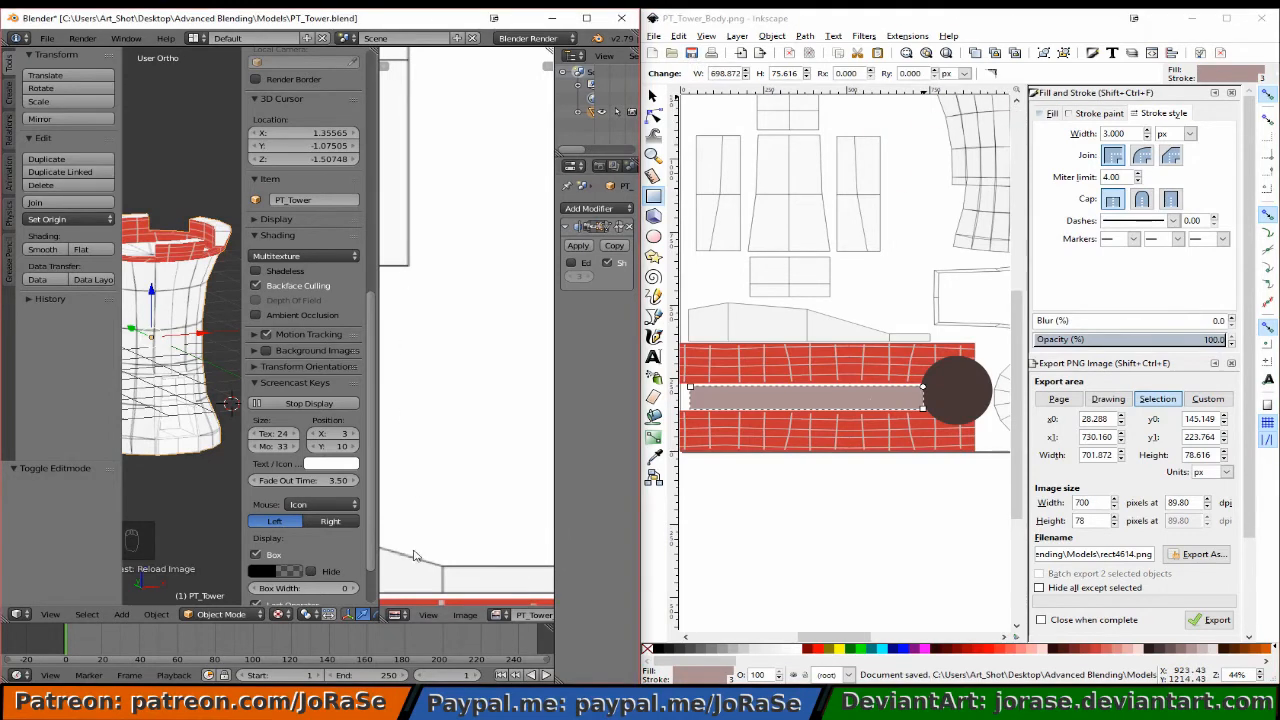
left_click(465, 614)
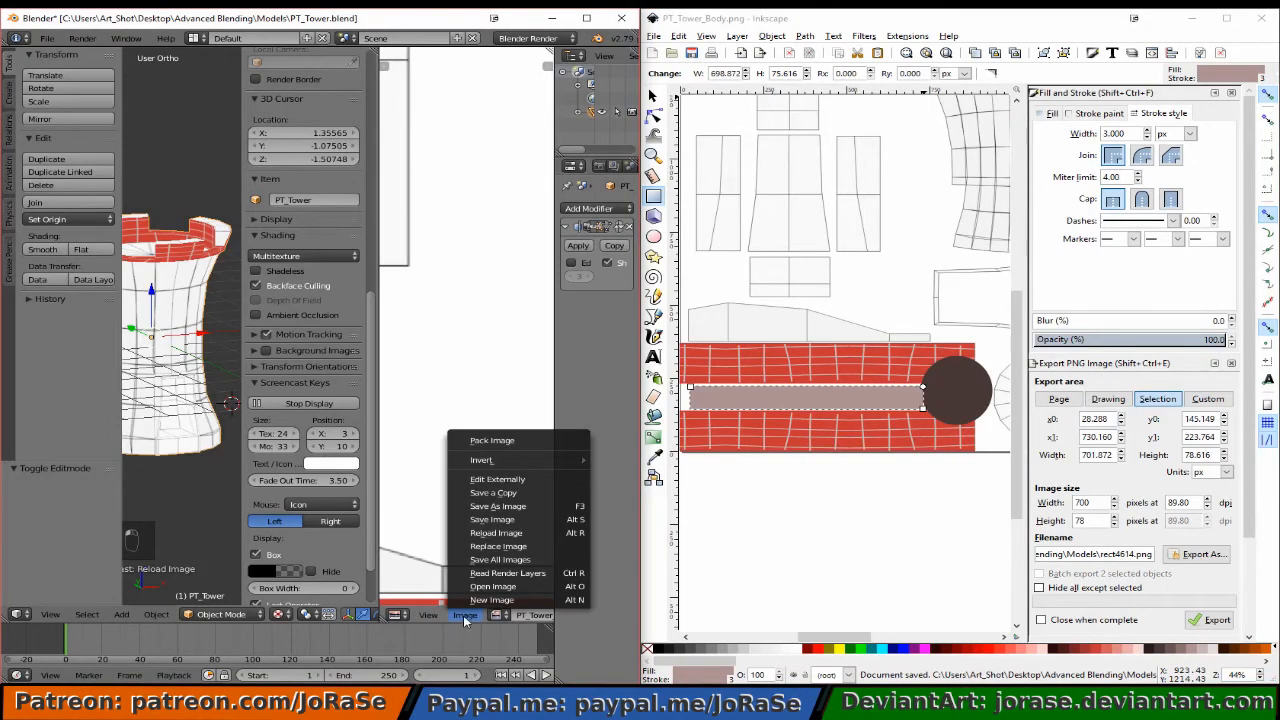
left_click(498, 533)
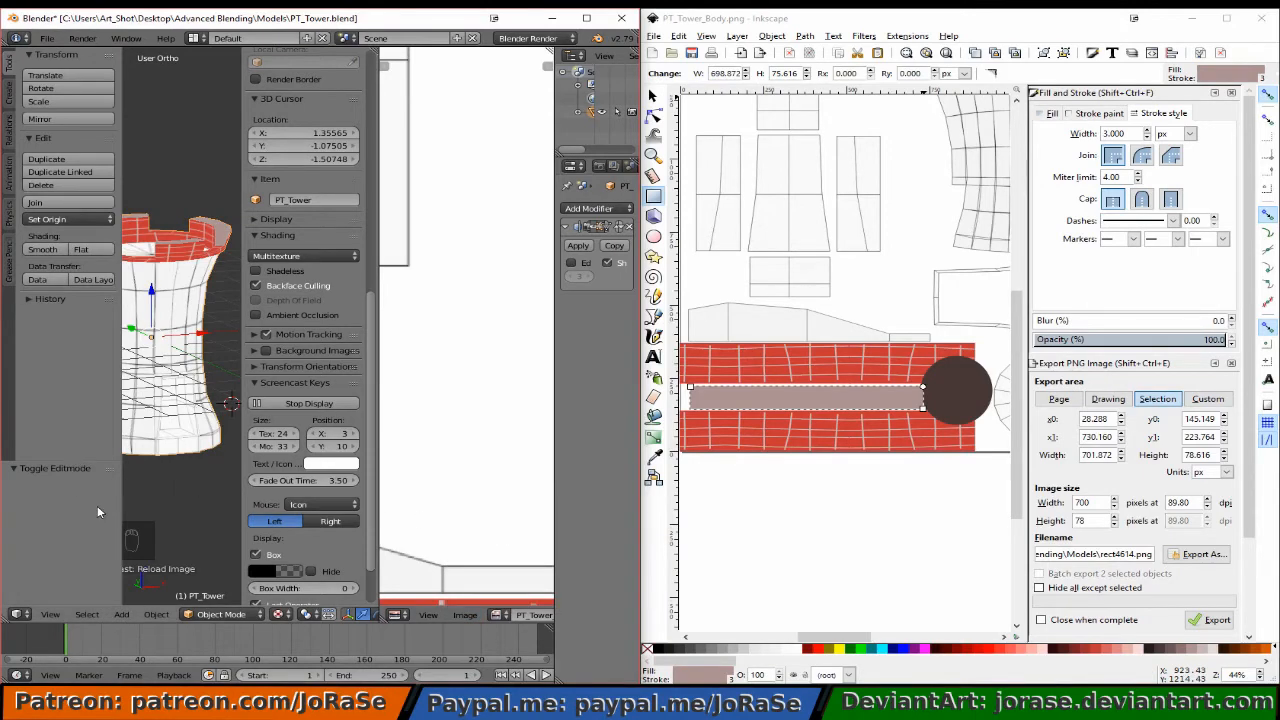
key("Tab")
key("Tab")
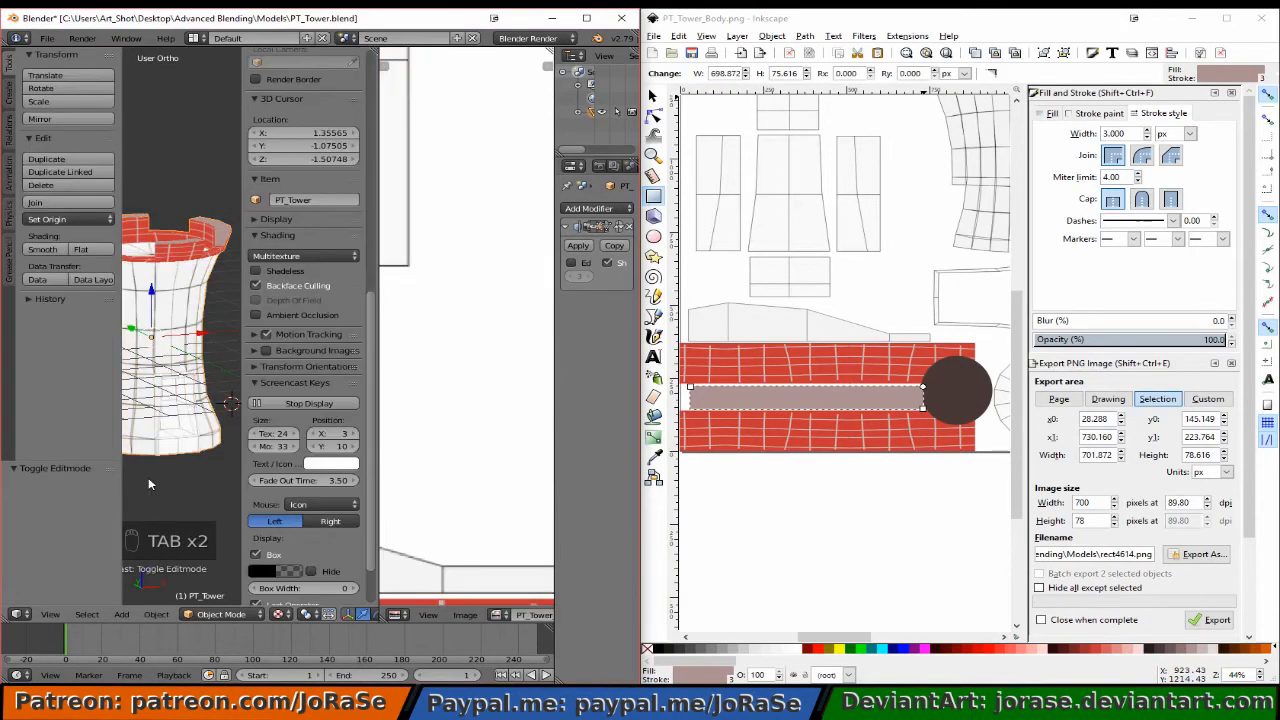
mouse_move(148, 477)
middle_mouse_down()
mouse_move(225, 495)
mouse_move(133, 482)
middle_mouse_up()
middle_click_drag(195, 449, 138, 451)
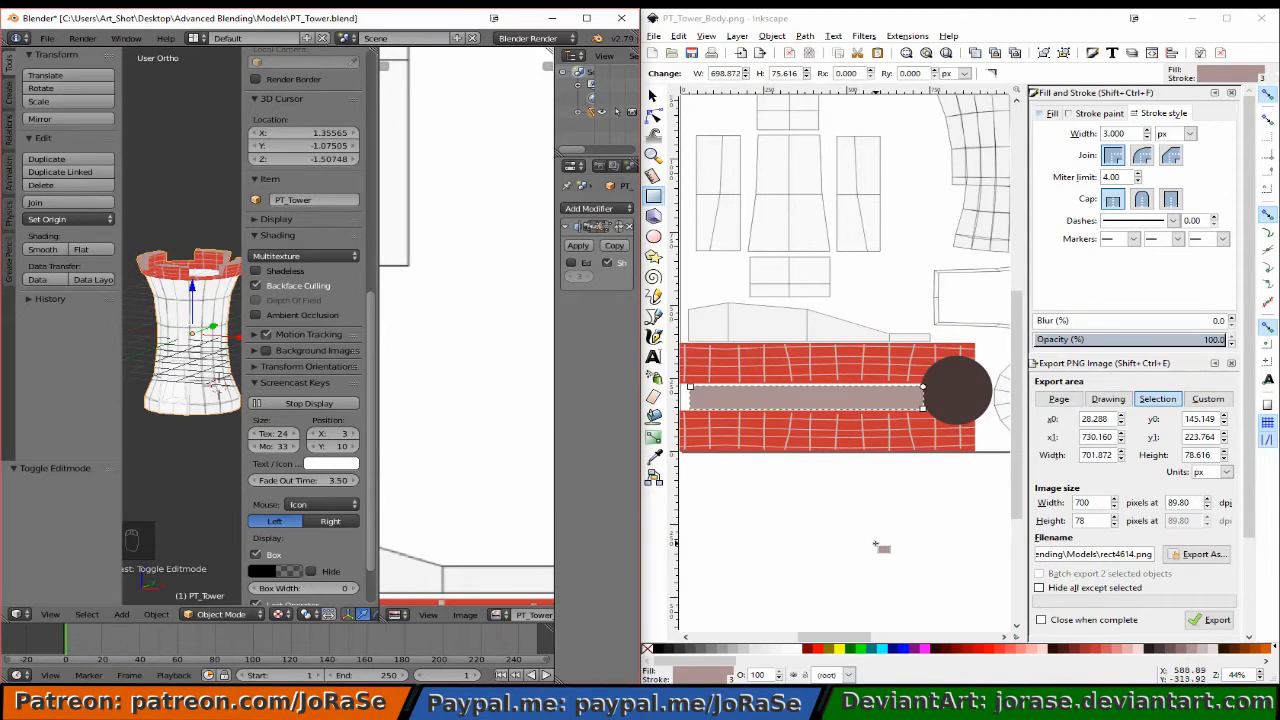
In Inkscape, duplicate the upper brick strip and place the copy across the lower edge of the curved tower body layout.
scroll(874, 545, "down", 1)
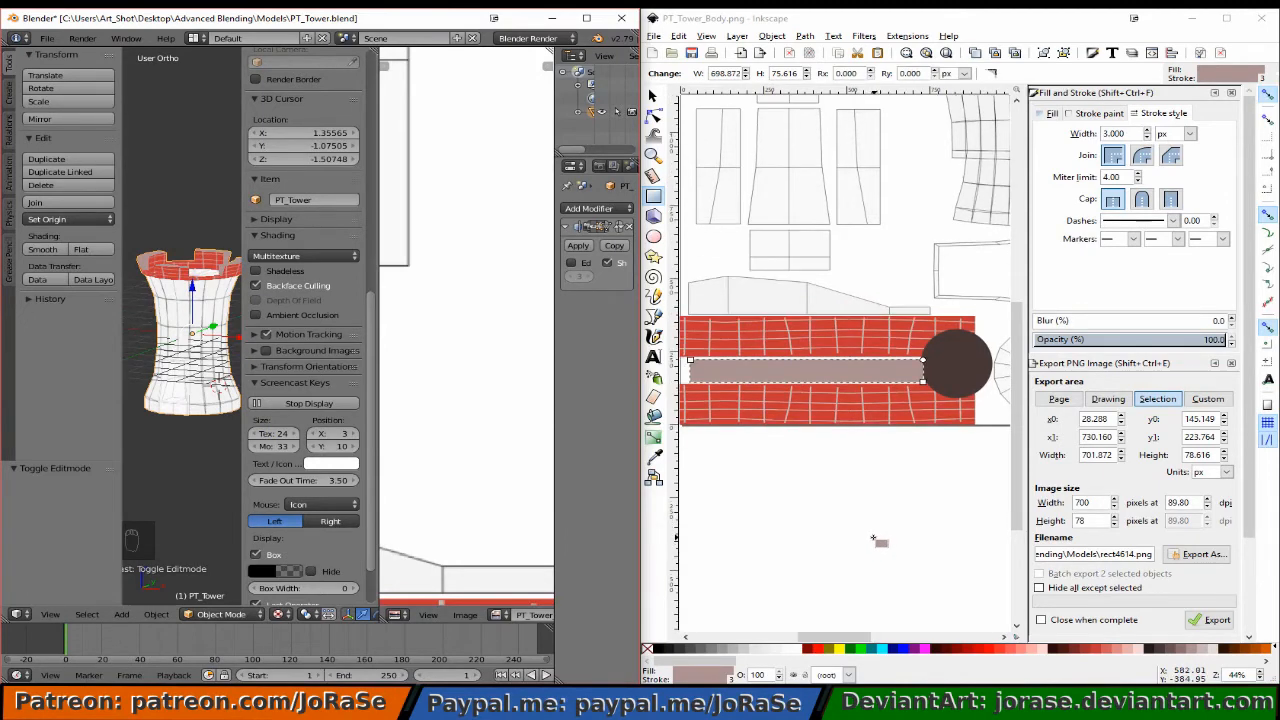
scroll(874, 540, "up", 6)
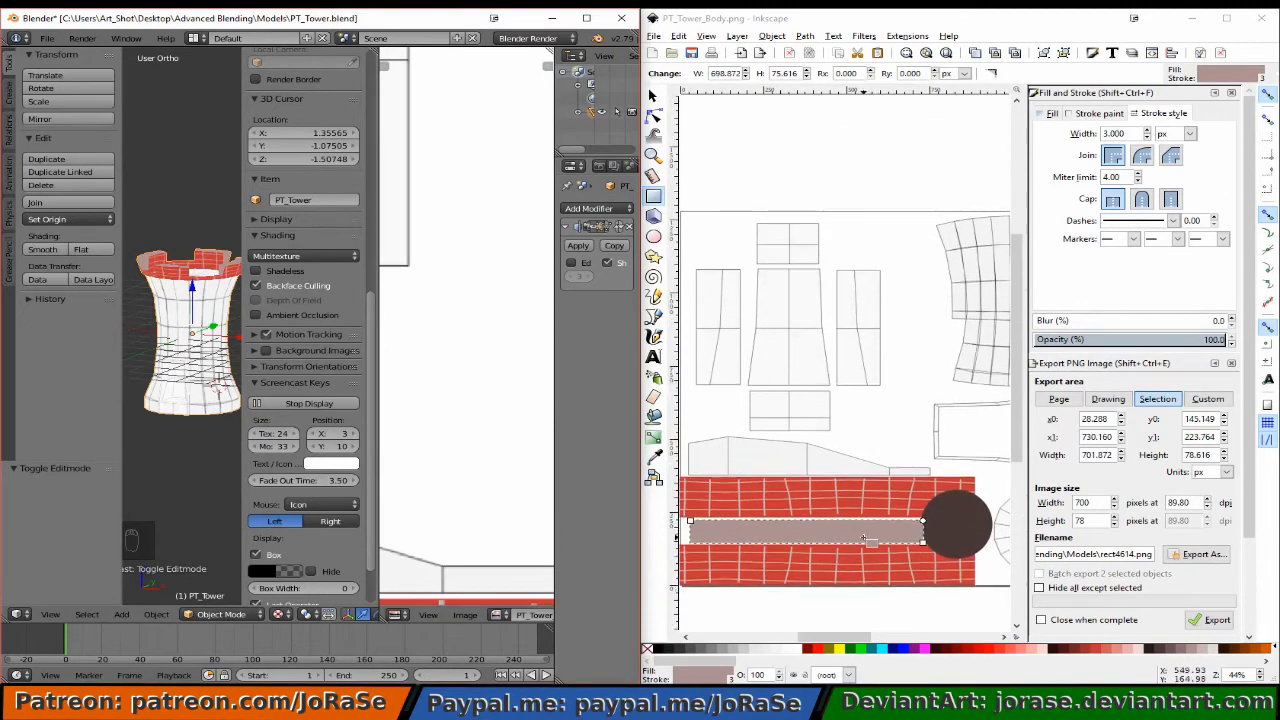
scroll(863, 538, "right", 5, "shift")
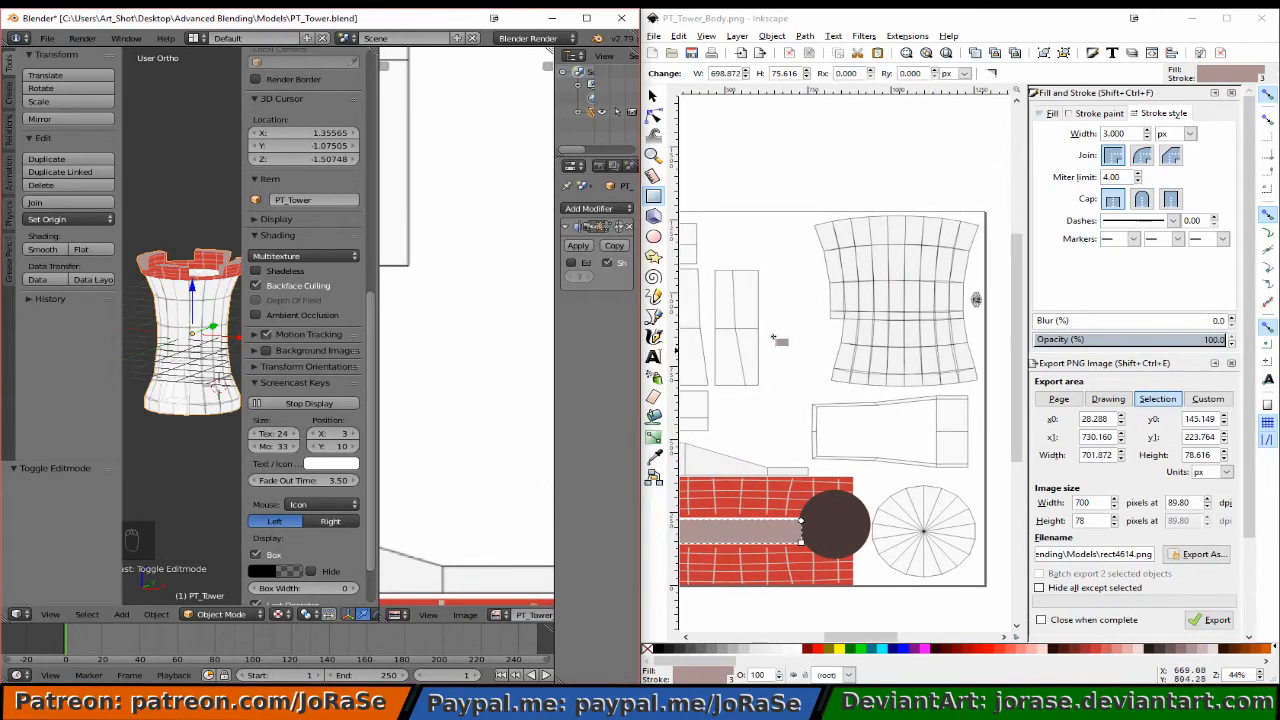
left_click(653, 95)
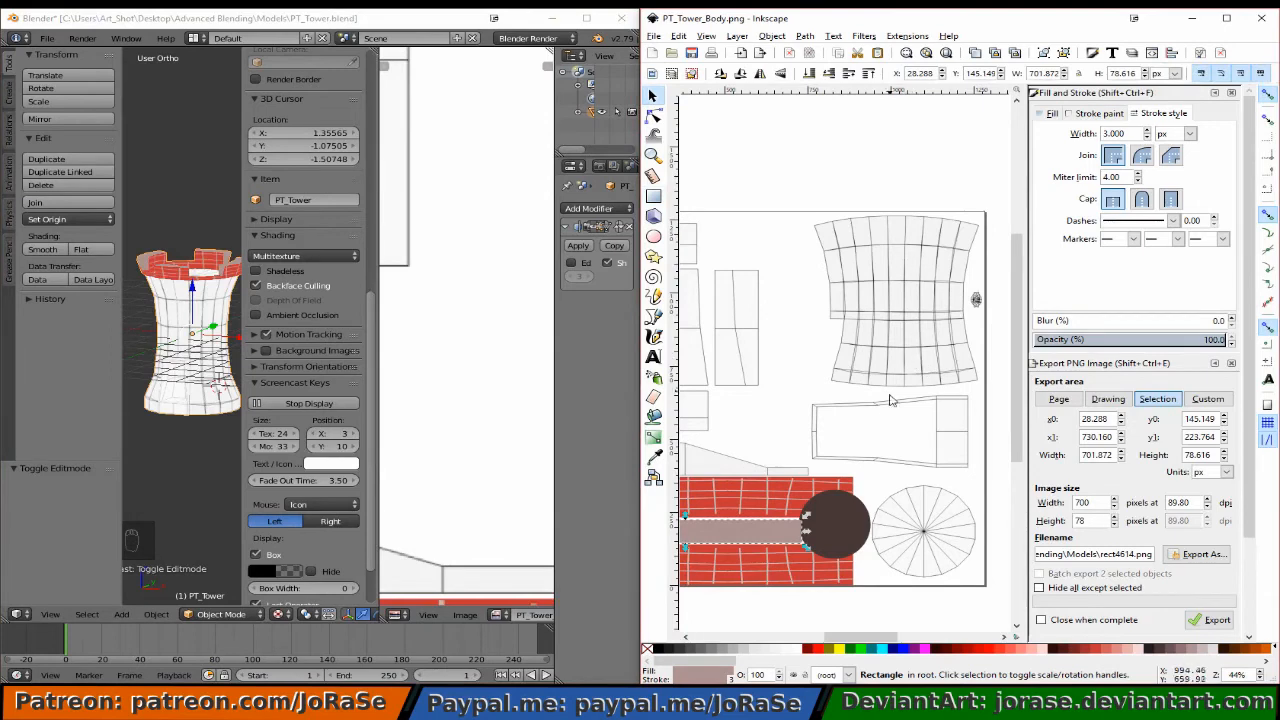
left_click(760, 492)
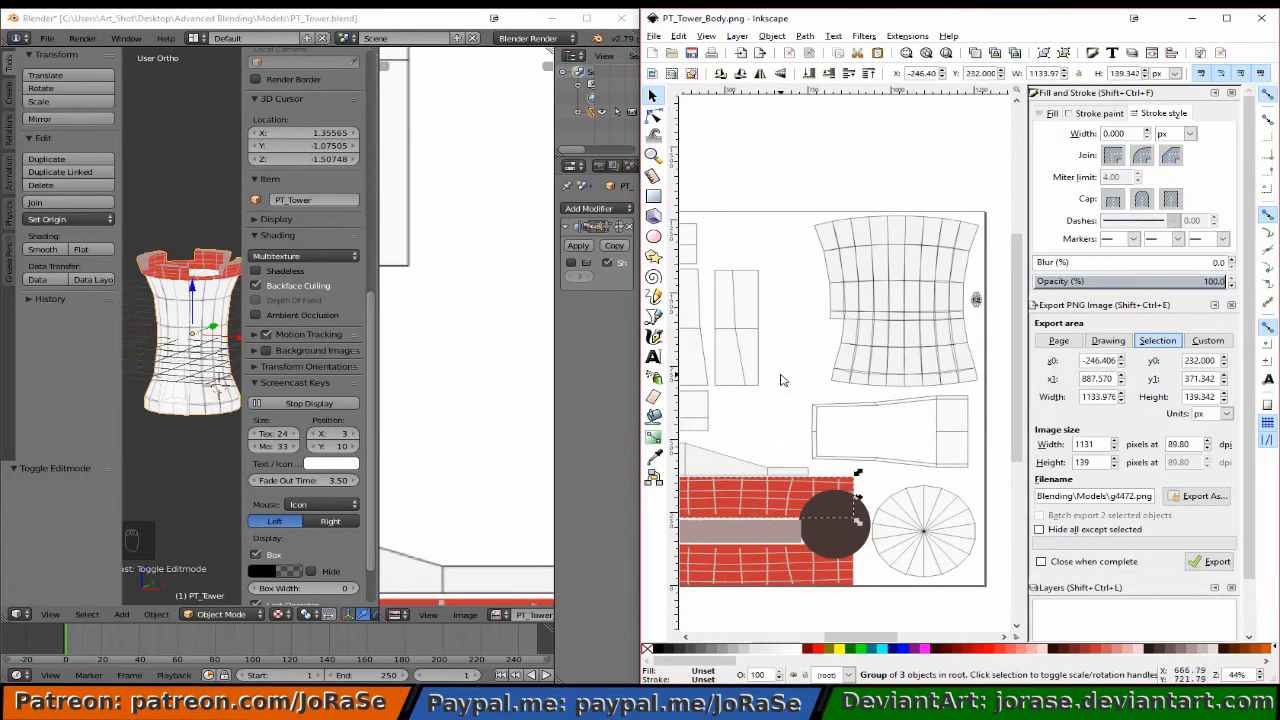
key("ctrl+d")
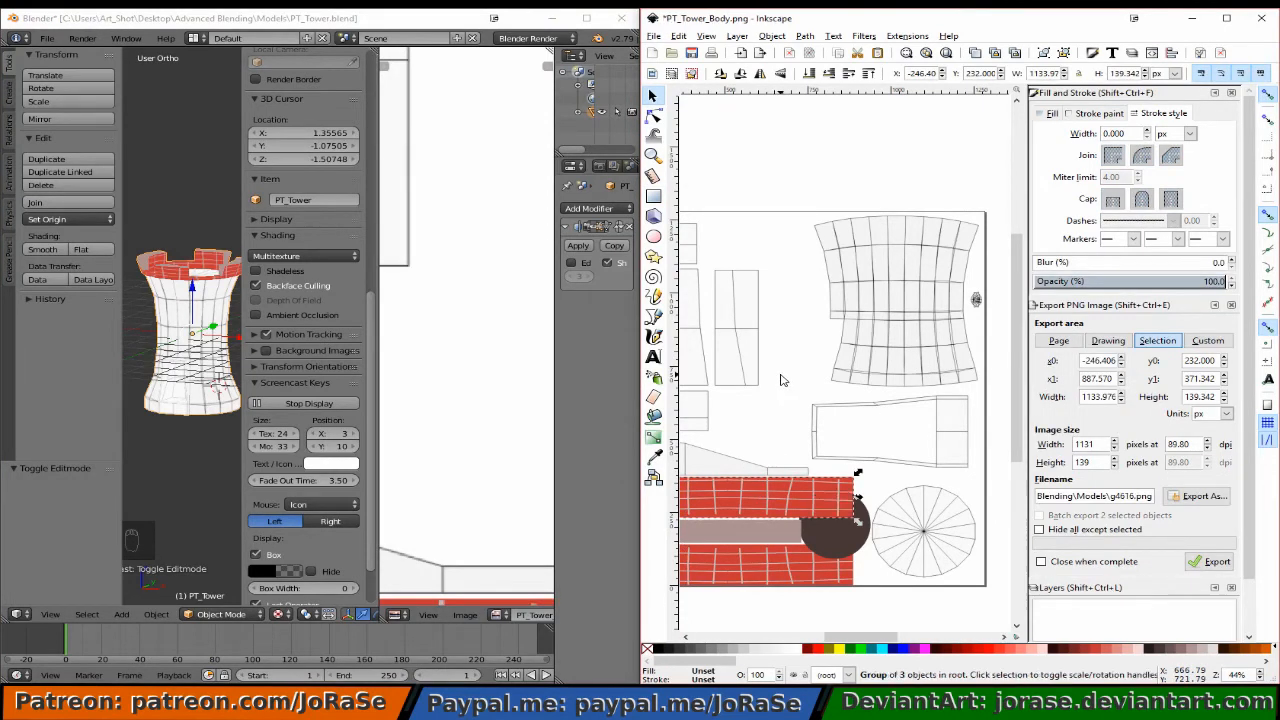
left_click_drag(793, 502, 973, 370)
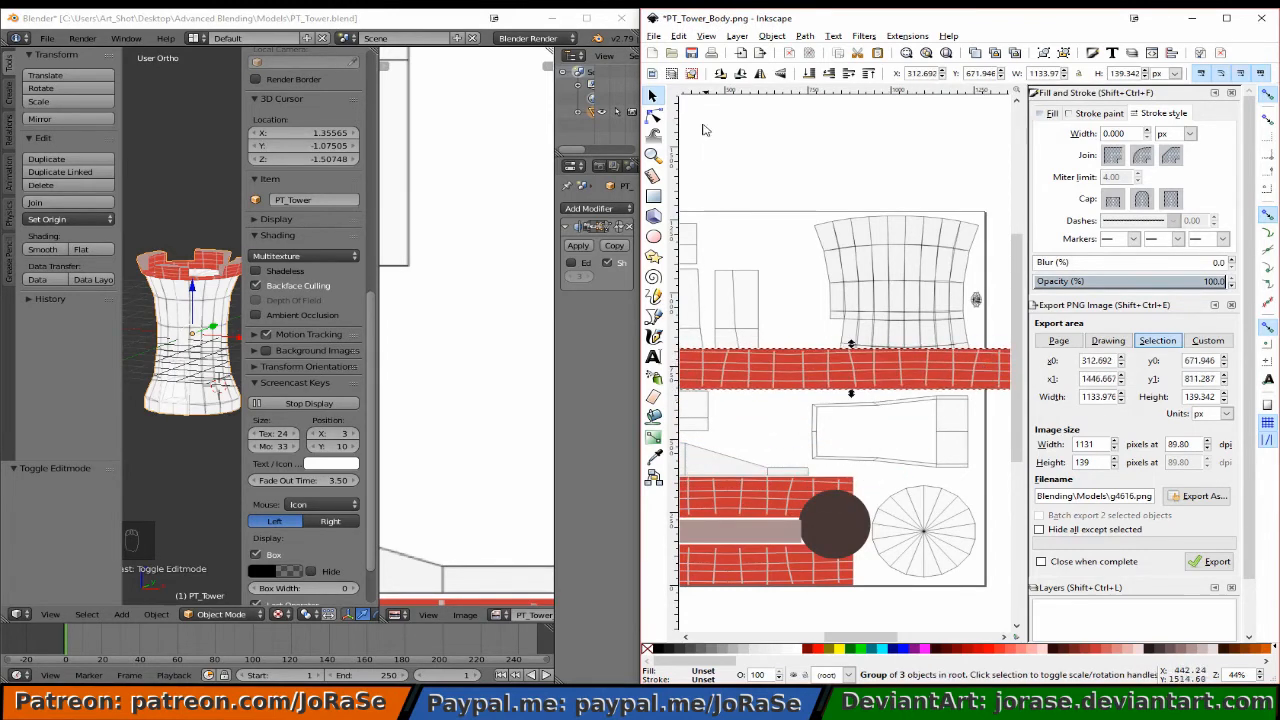
Ungroup the duplicated brick strip into its separate sections and clear the selection.
left_click(771, 36)
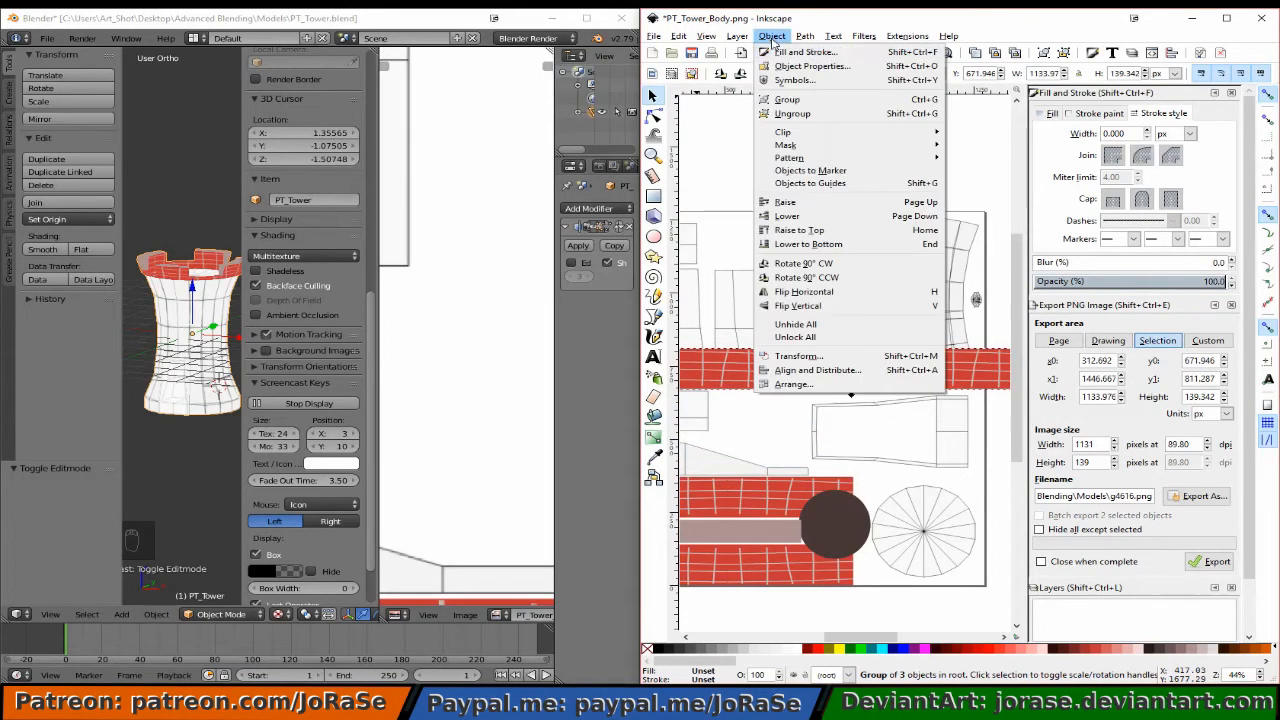
left_click(792, 113)
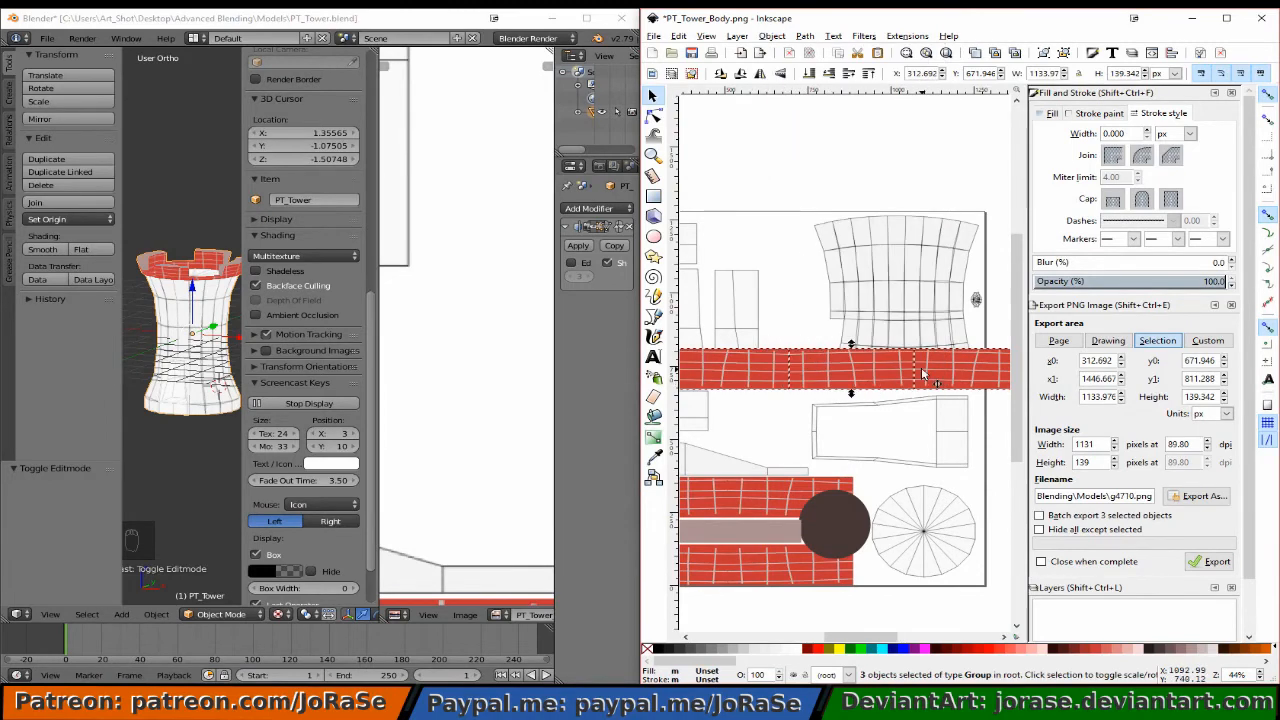
key("Escape")
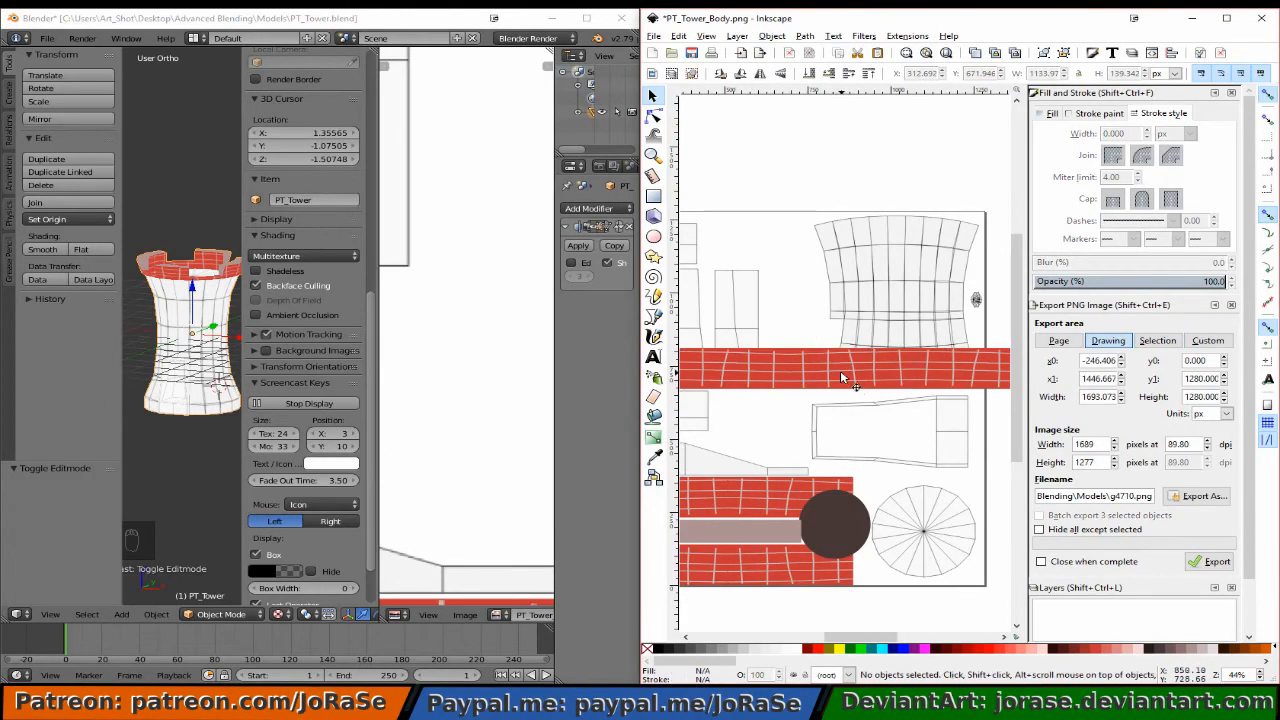
Enter the middle section's group and try to move only its red rectangle onto the top of the tower body layout.
left_click(840, 377)
key("Escape")
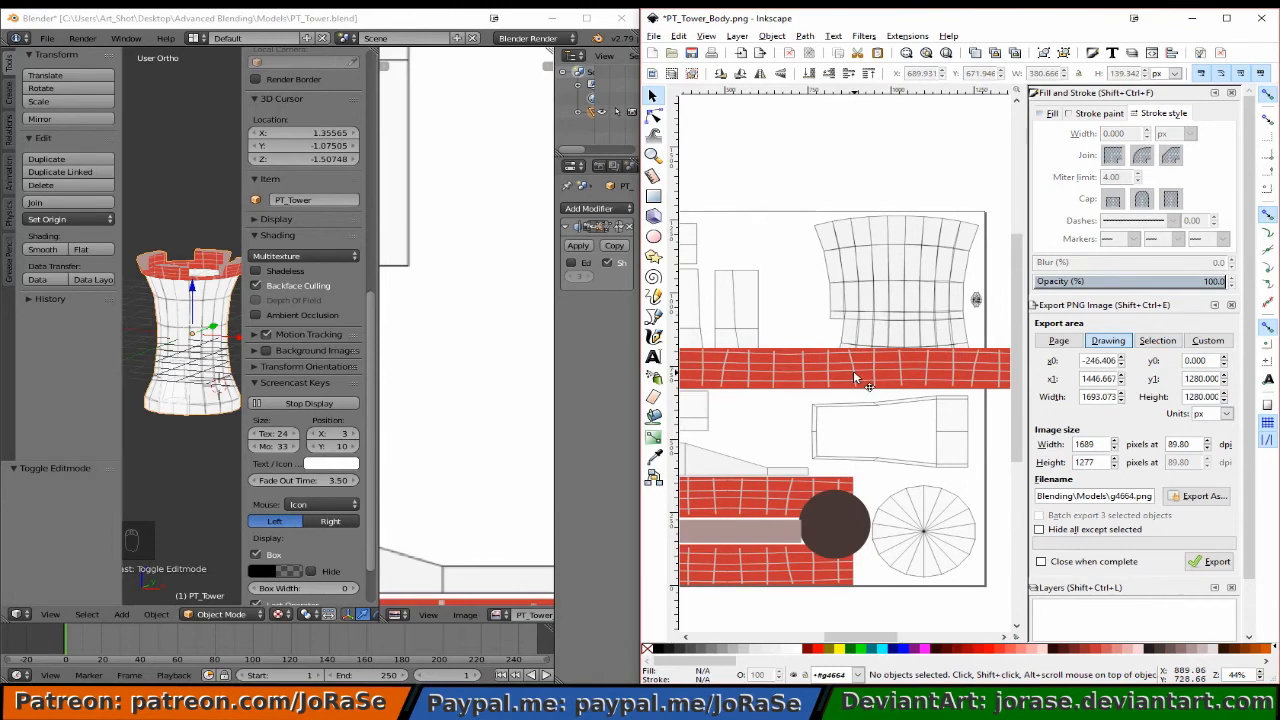
left_click(853, 370)
left_click_drag(853, 370, 895, 234)
key("r")
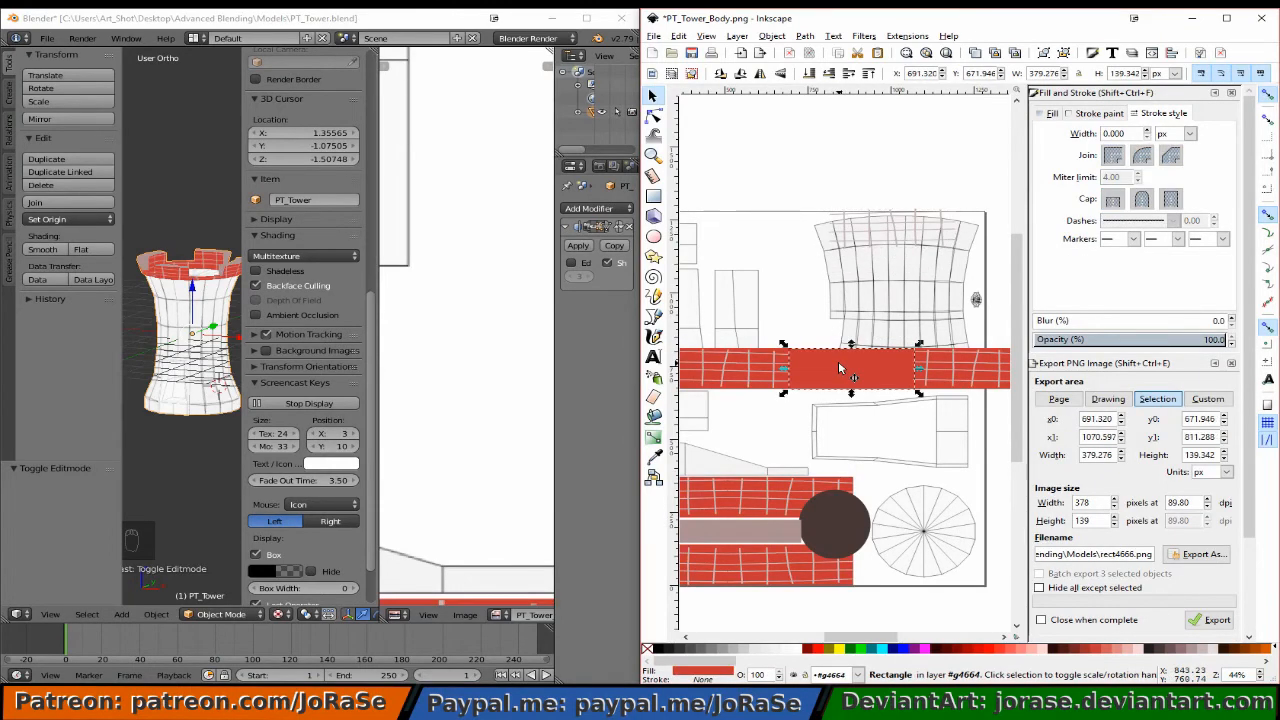
left_click_drag(789, 350, 914, 389)
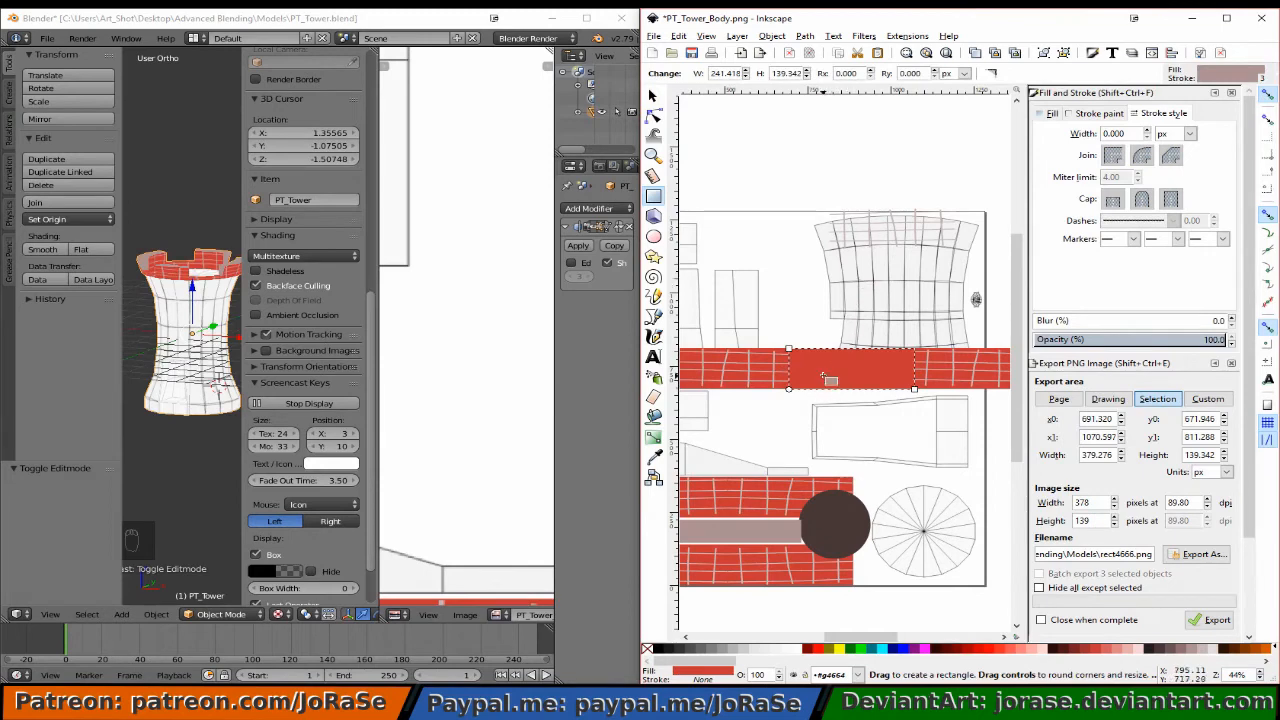
left_click(653, 95)
left_click_drag(825, 370, 870, 230)
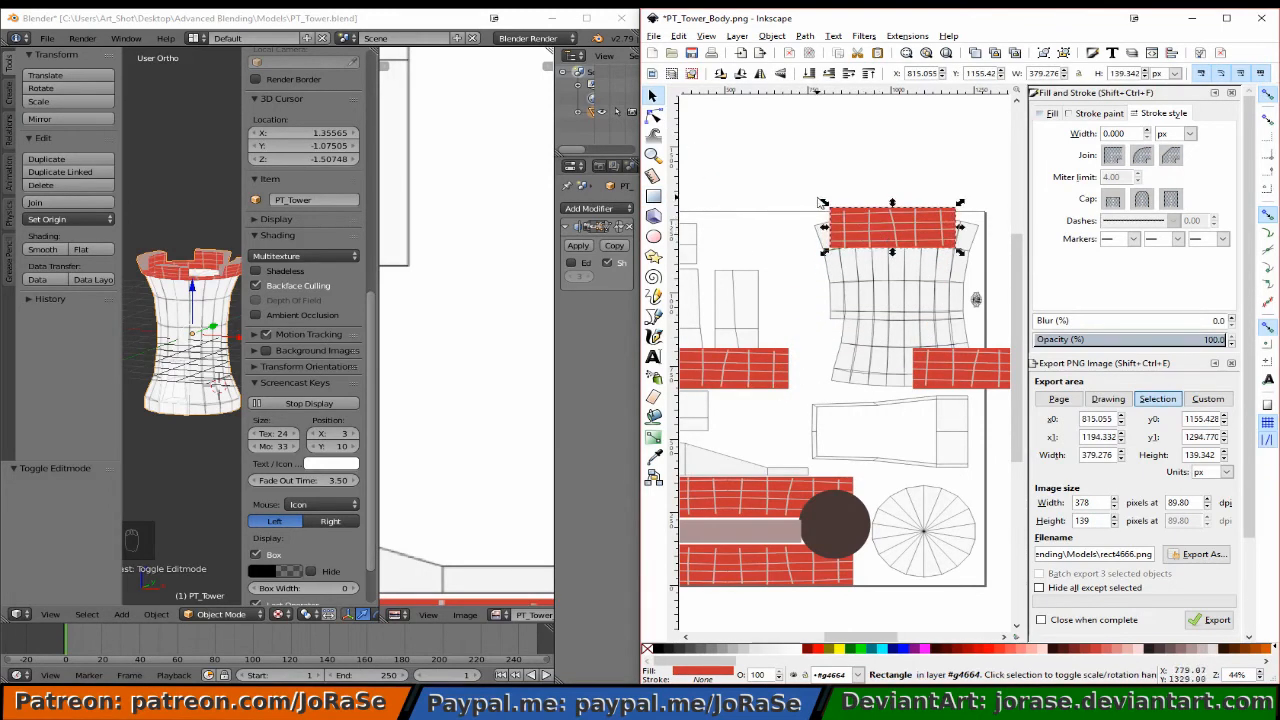
key("ctrl+z")
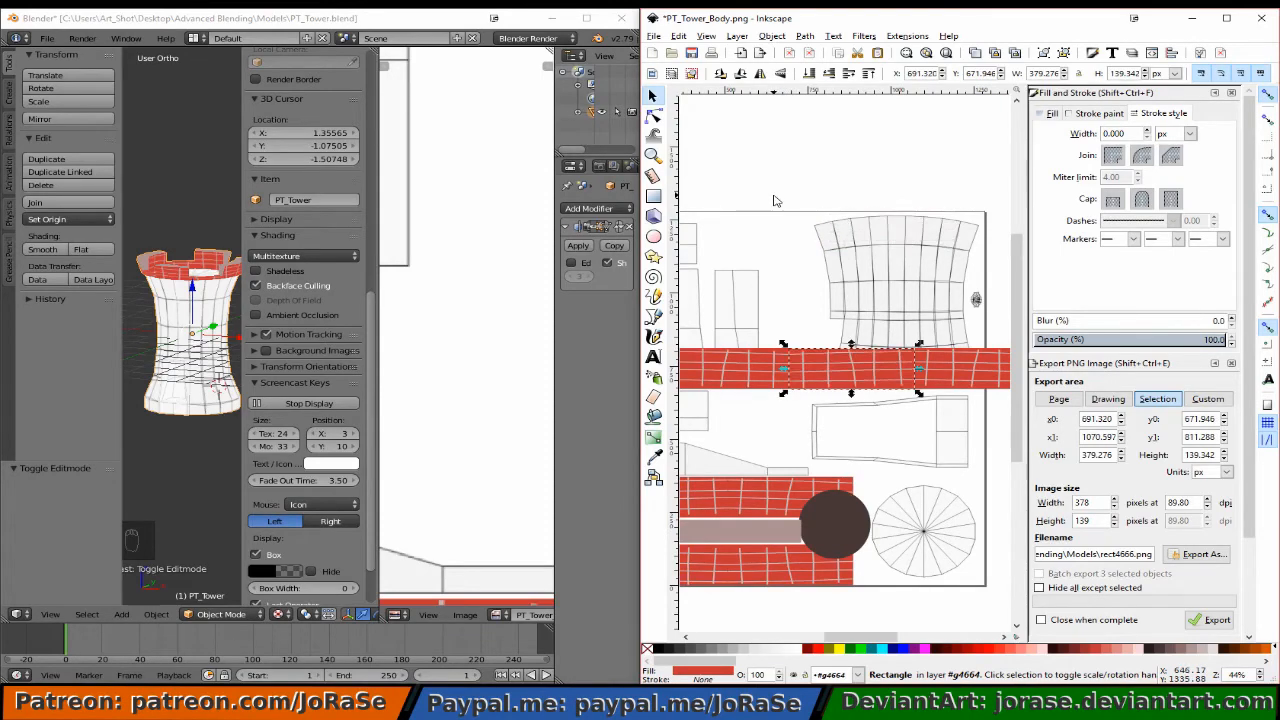
Group the middle section's red rectangle with its brick lines and move it onto the top of the tower body layout.
left_click(822, 383, "shift")
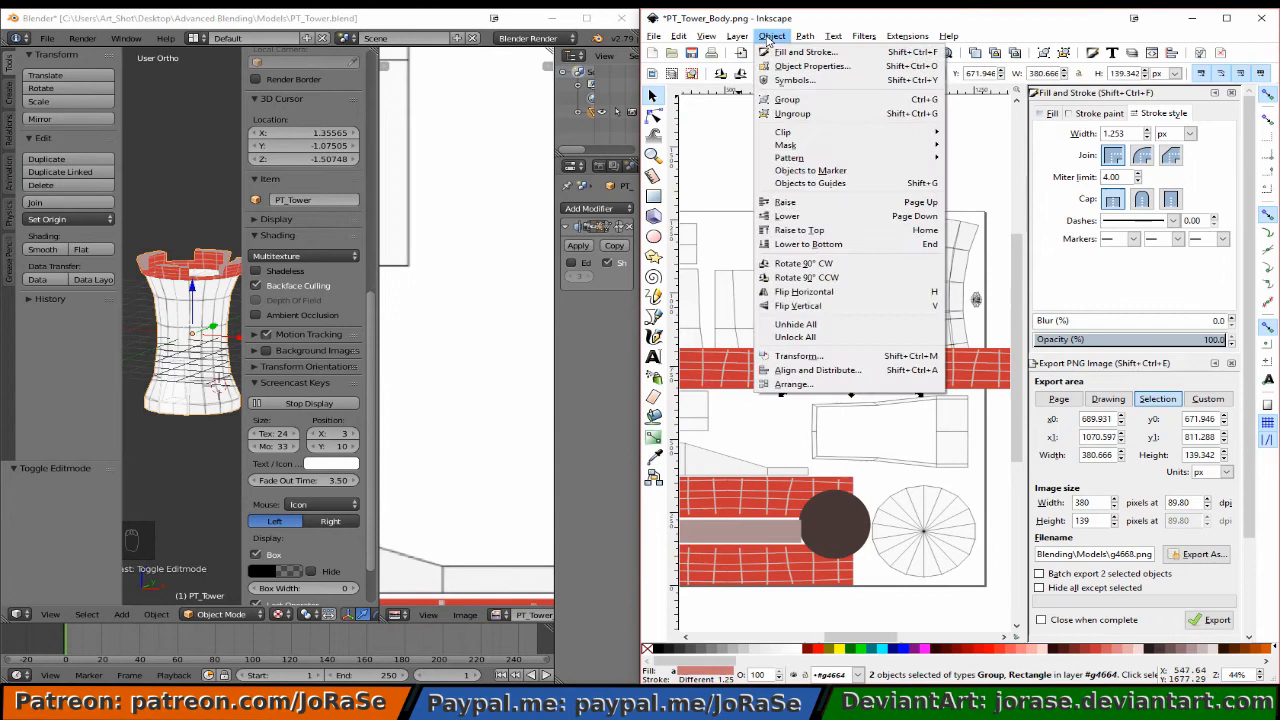
left_click(800, 100)
left_click_drag(848, 370, 857, 224)
Widen the brick section over the tower body to about 562 px and set its opacity to 72%.
left_click_drag(932, 236, 991, 236)
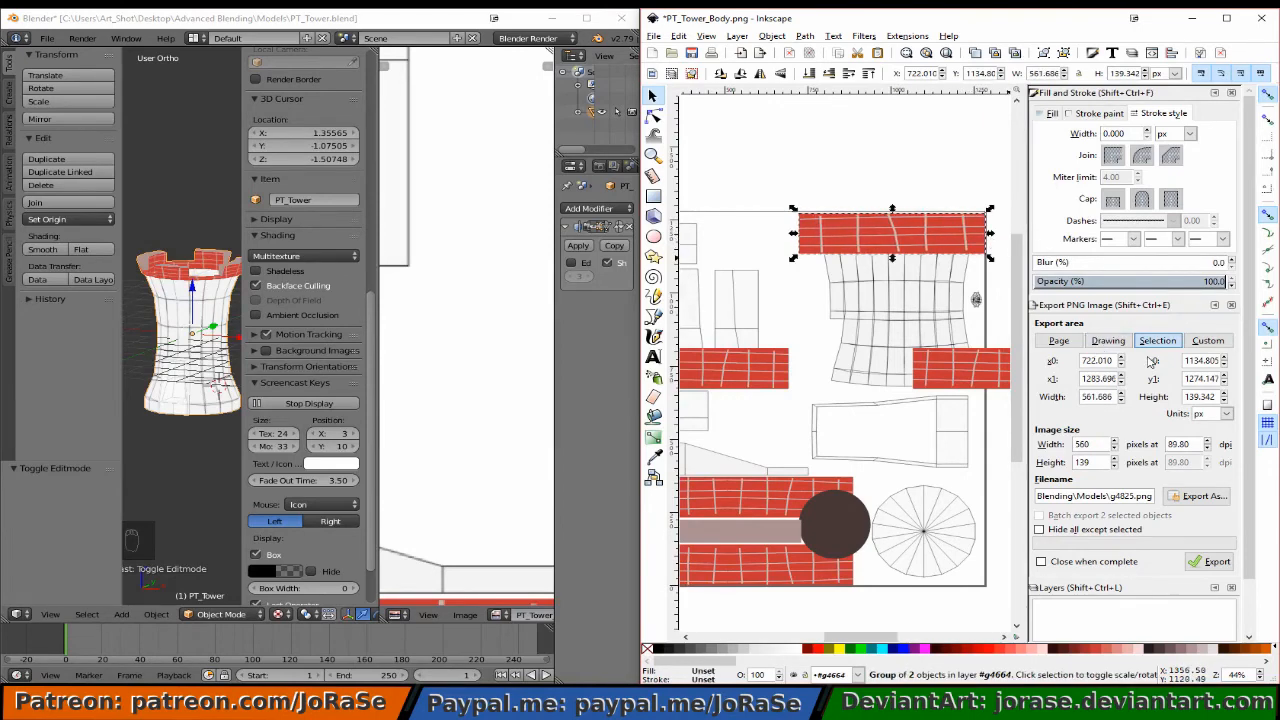
left_click(1233, 285)
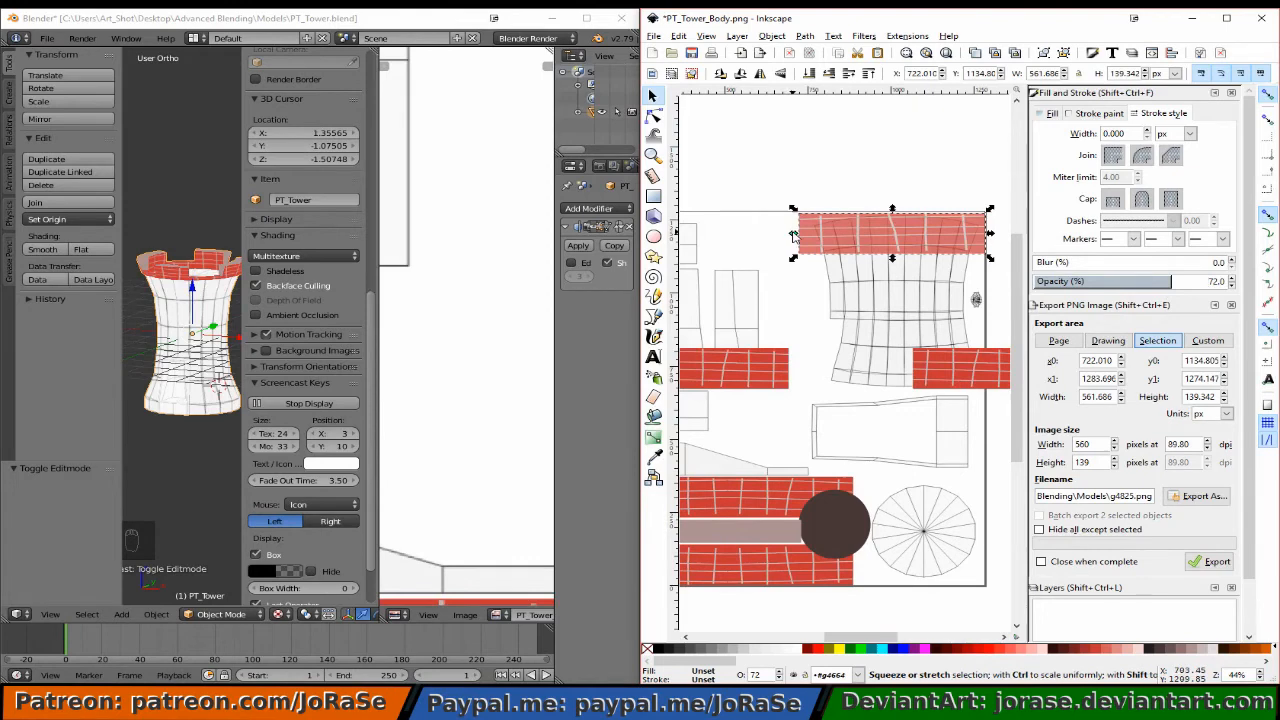
Narrow the top brick section to about 532 px and place a second section, widened to the same width, directly beneath it.
left_click_drag(793, 234, 803, 234)
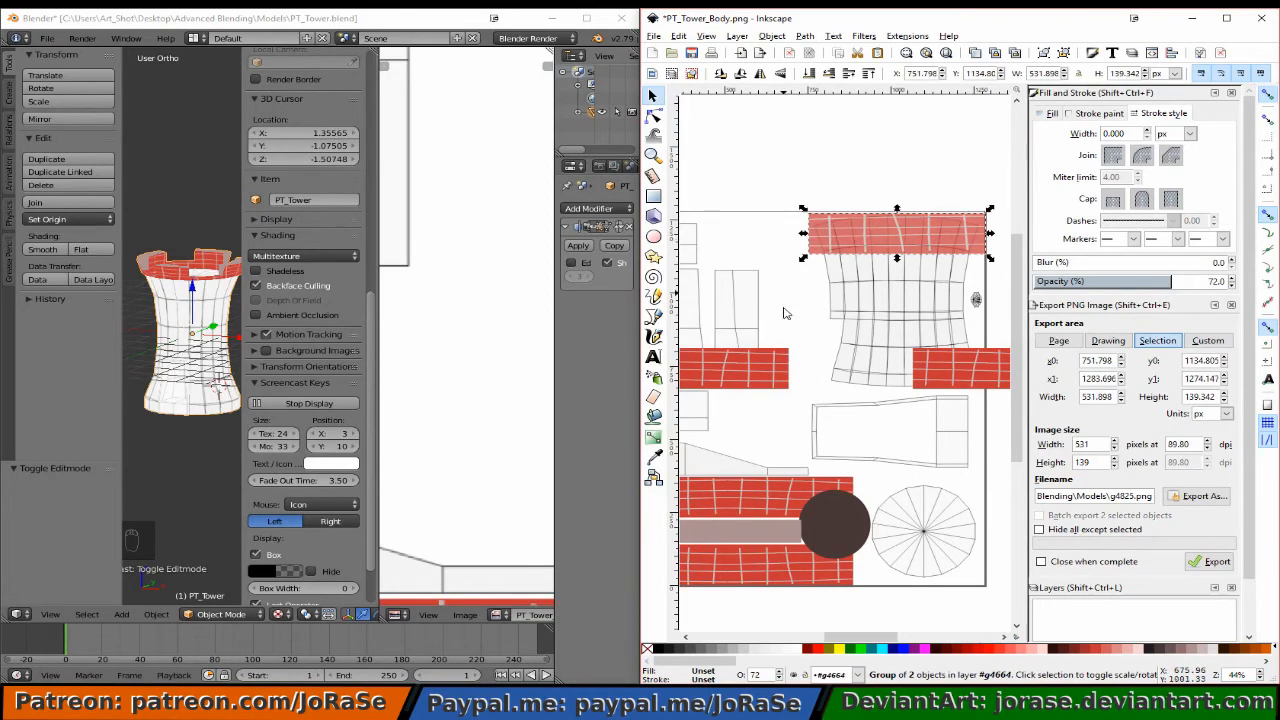
left_click(777, 371)
left_click_drag(777, 371, 940, 282)
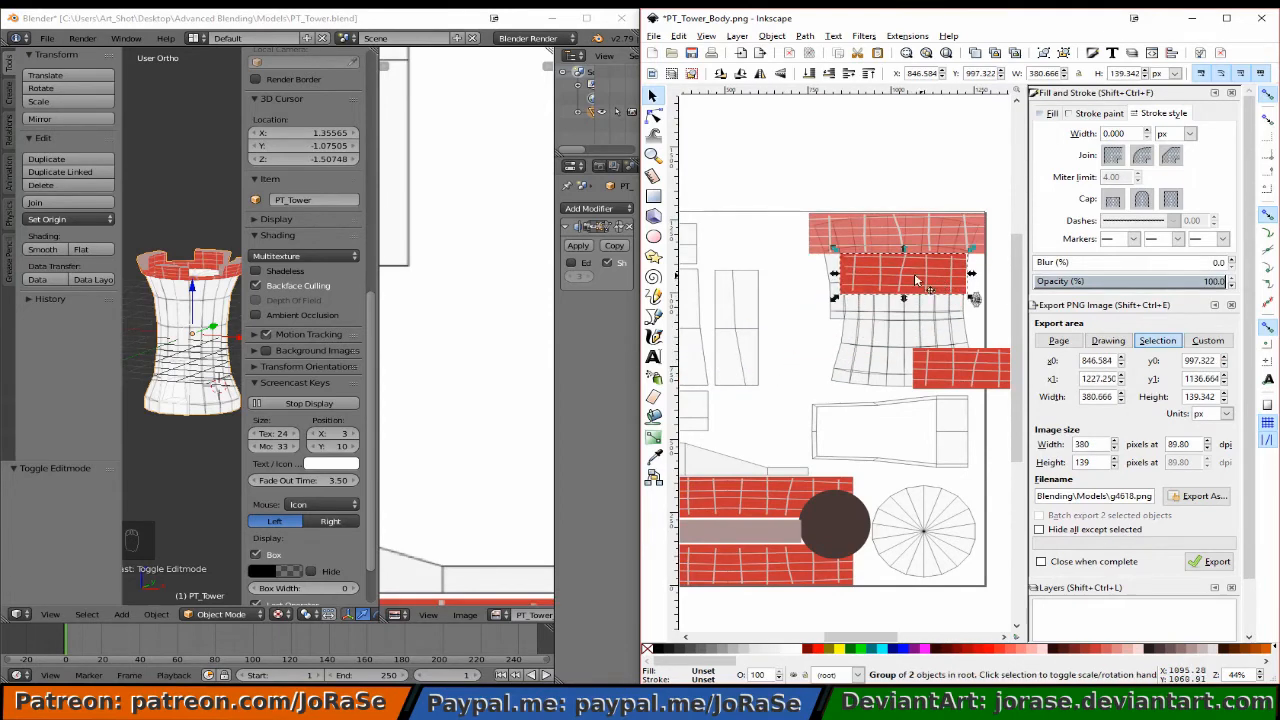
left_click_drag(836, 274, 806, 277)
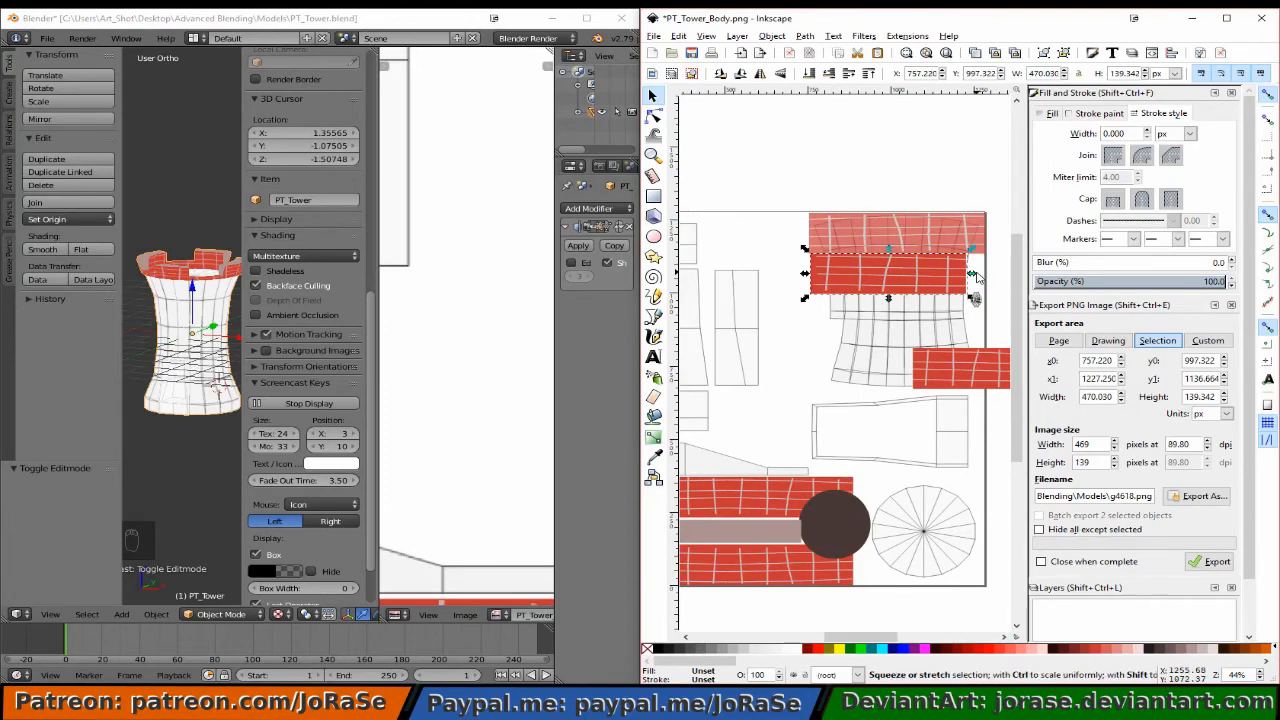
left_click_drag(980, 277, 998, 281)
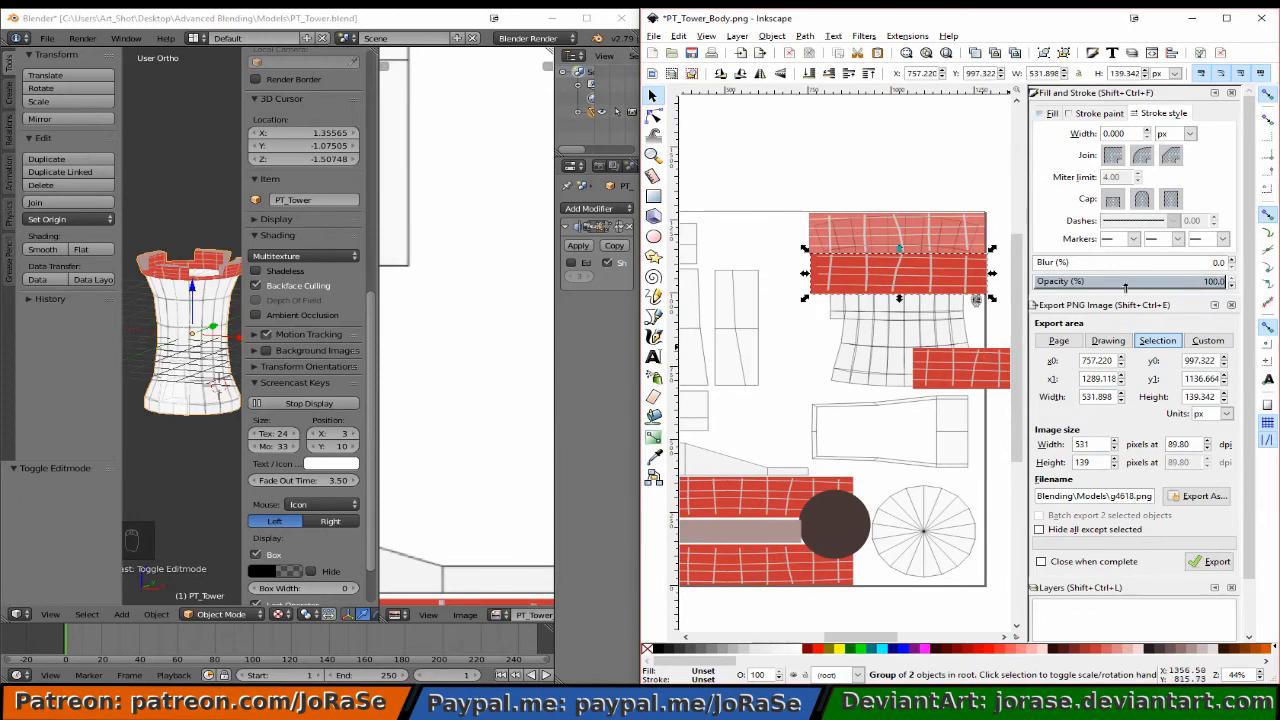
Enter the upper brick section's group and set the opacity of its brick artwork to 100%.
left_click(924, 245)
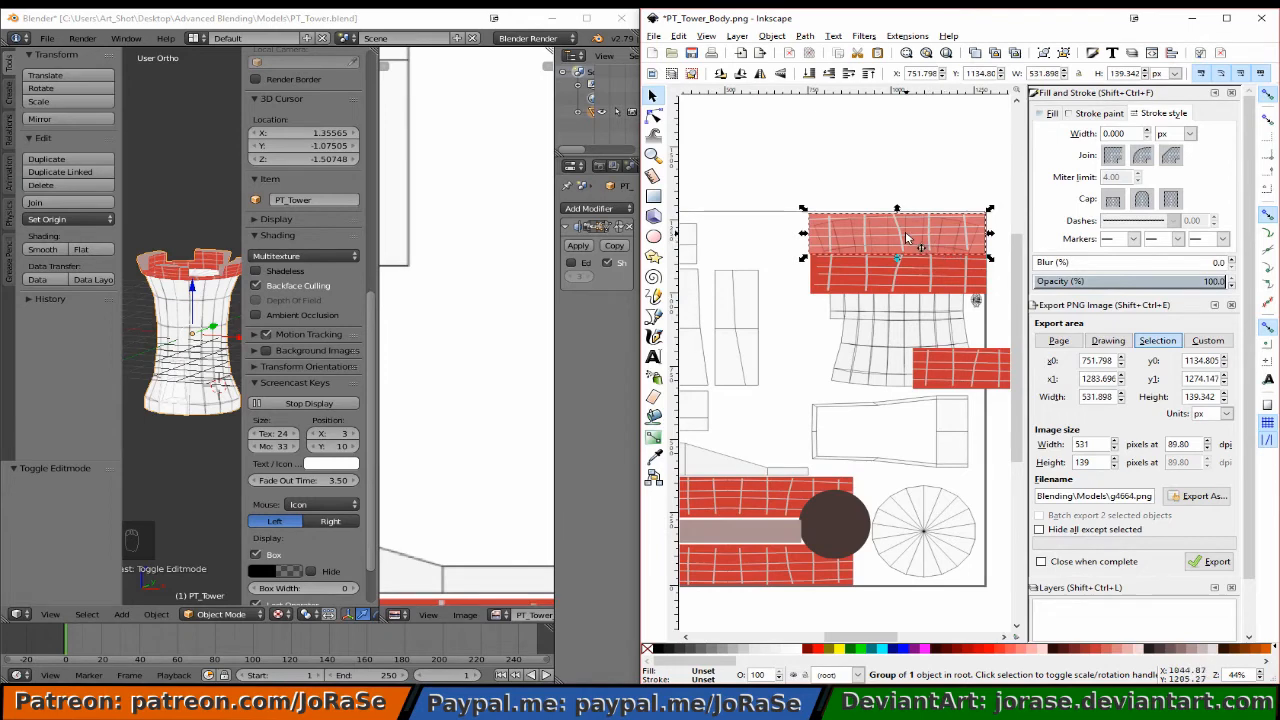
left_click(906, 237)
double_click(908, 237)
left_click(916, 252)
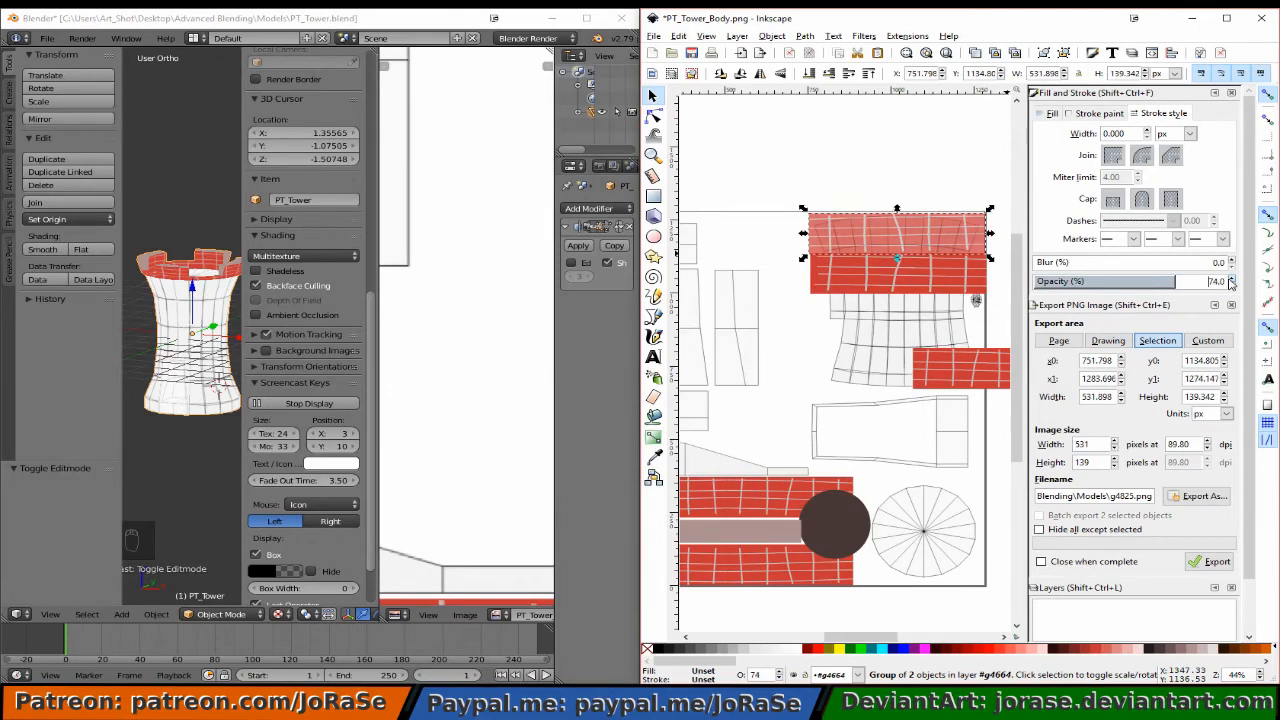
left_click_drag(1231, 284, 1232, 285)
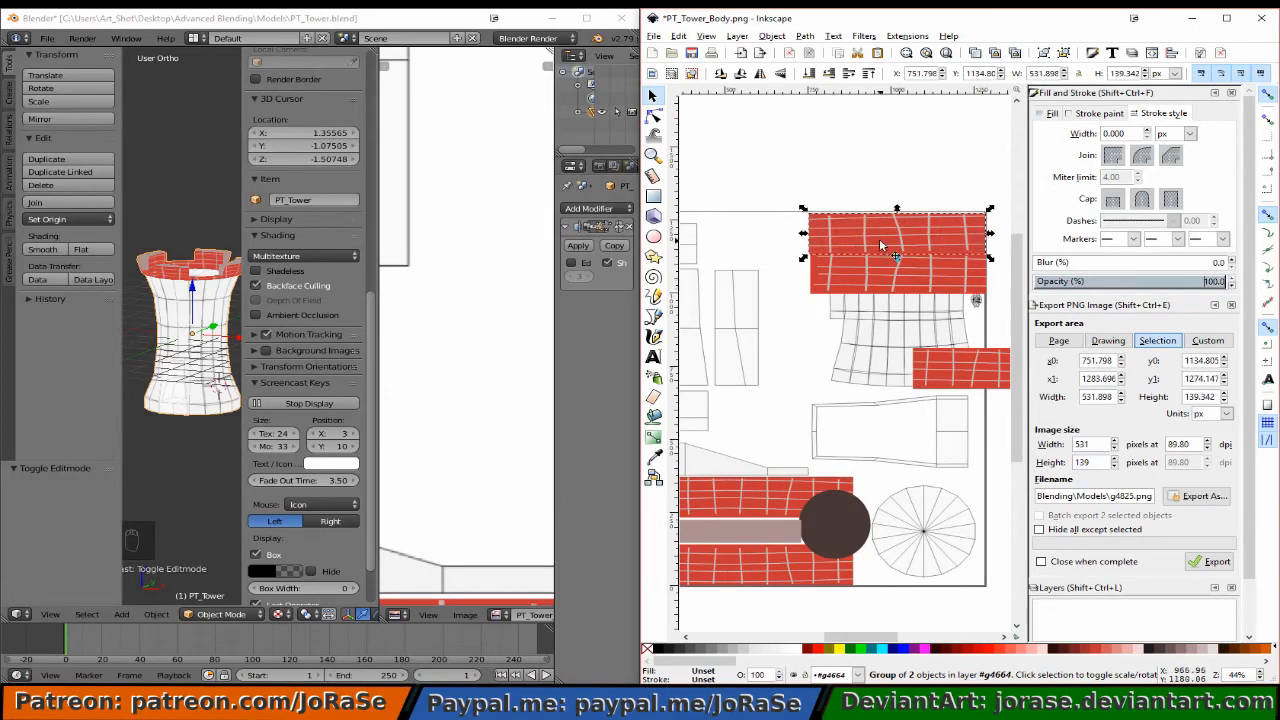
Extend the lower end nodes of the upper section's first two vertical mortar lines down to the seam between the sections.
left_click(653, 116)
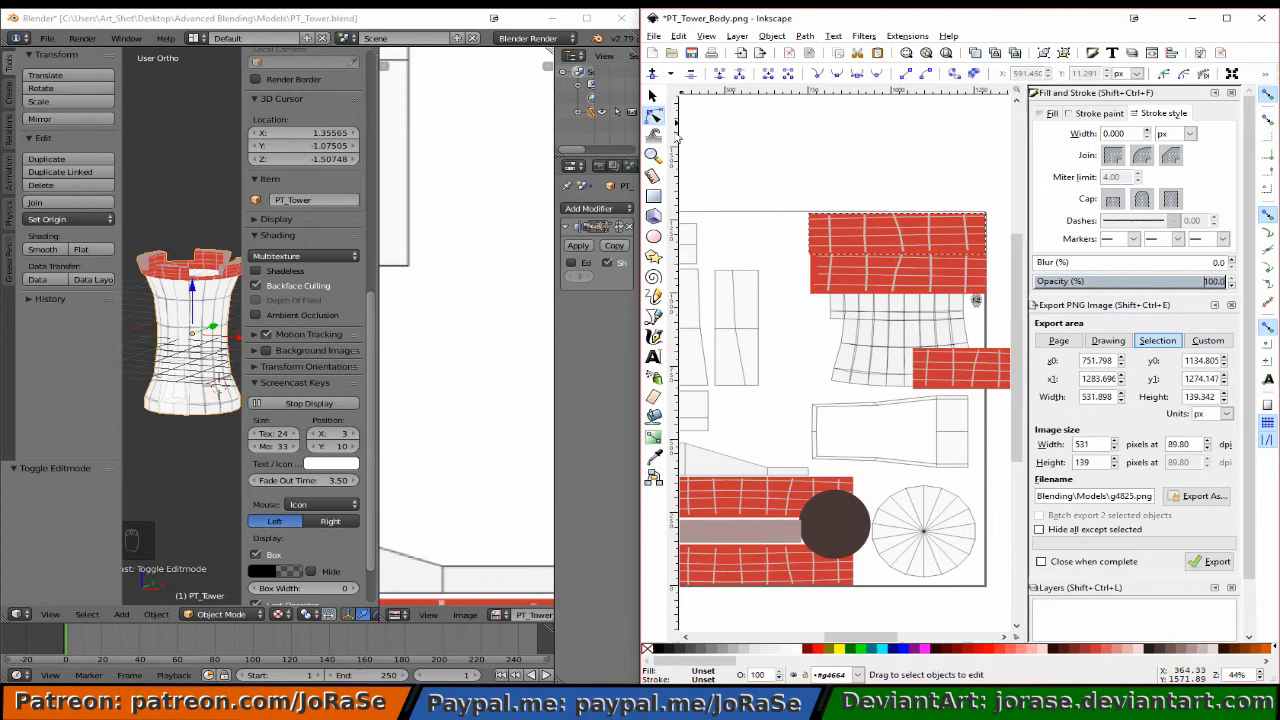
left_click(867, 250)
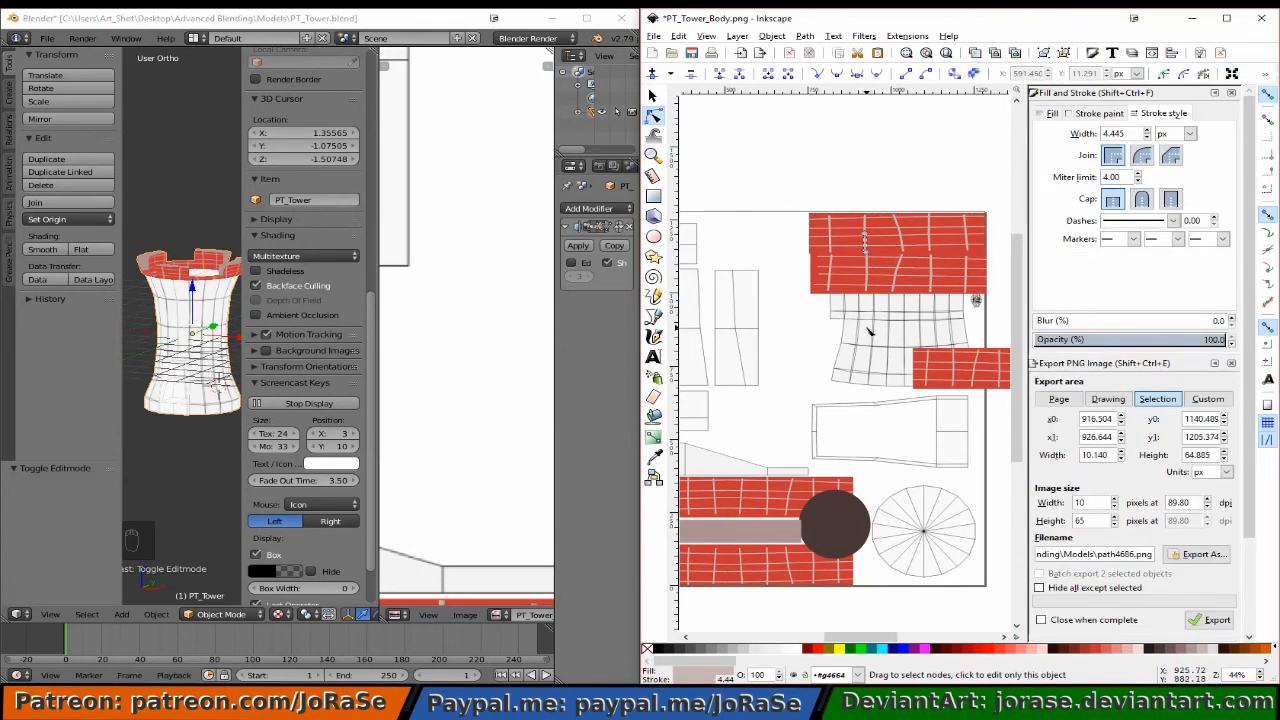
scroll(868, 333, "up", 3, "ctrl")
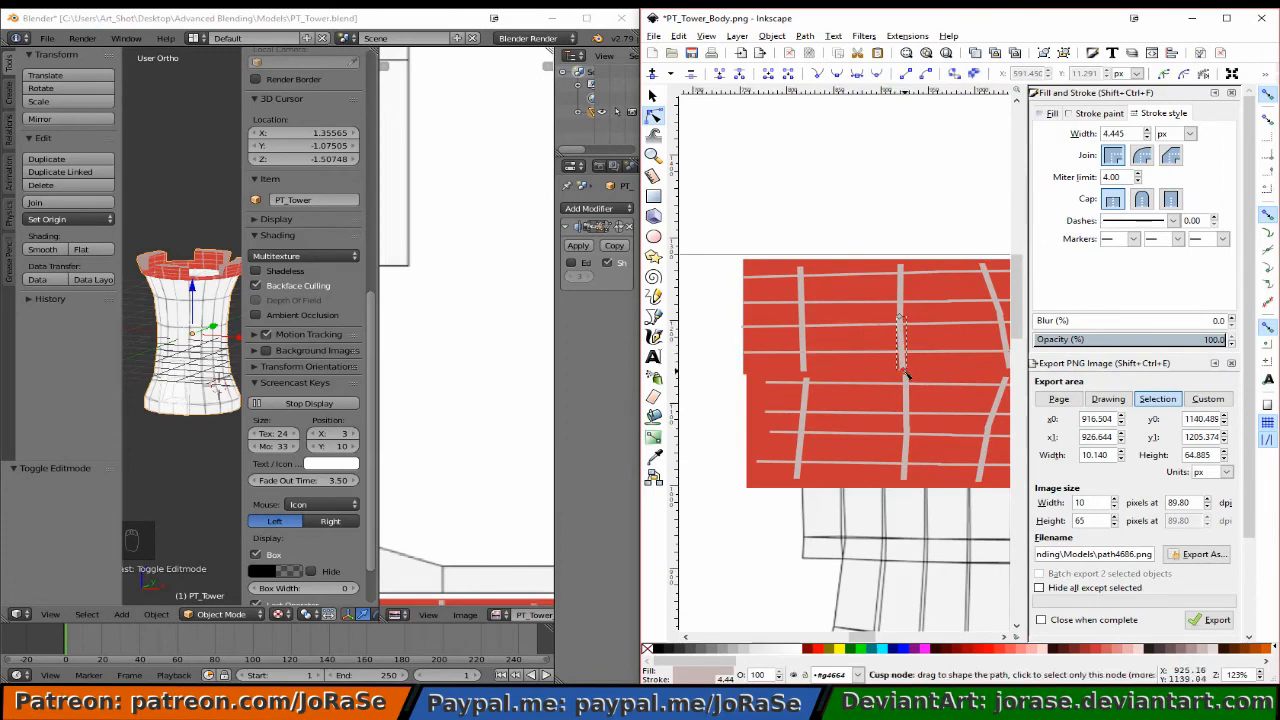
left_click_drag(906, 376, 909, 380)
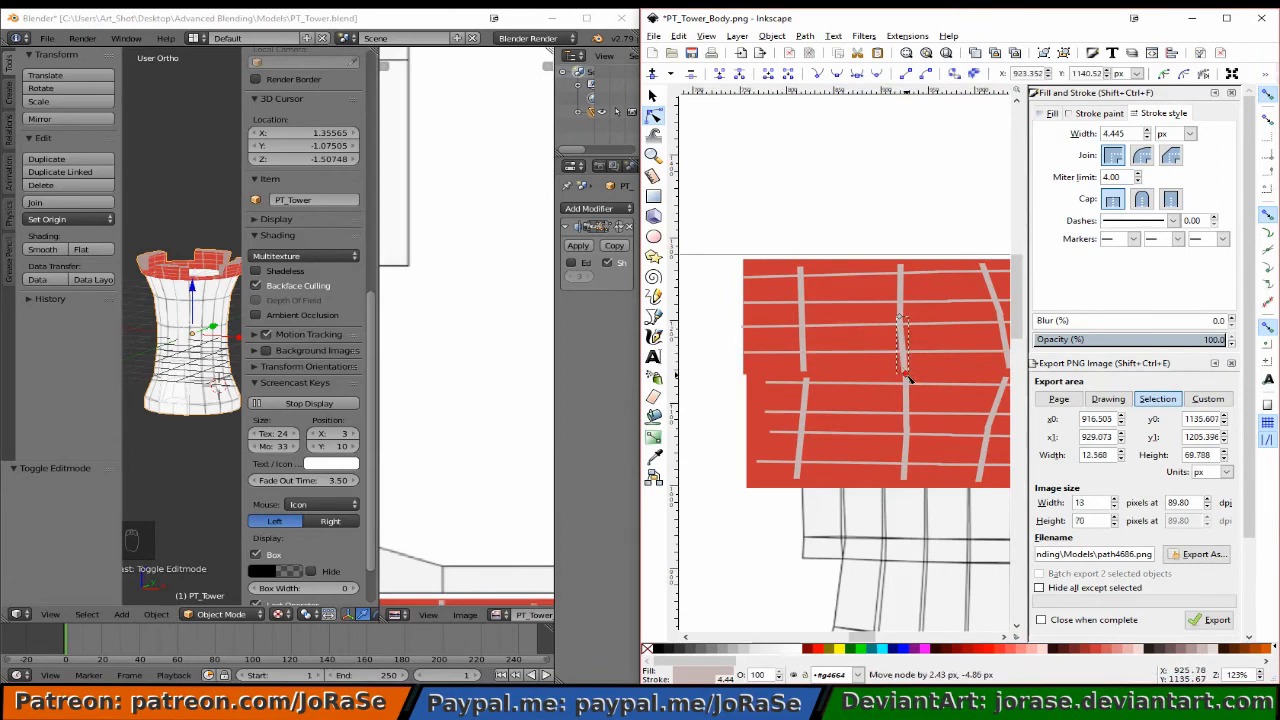
left_click(806, 373)
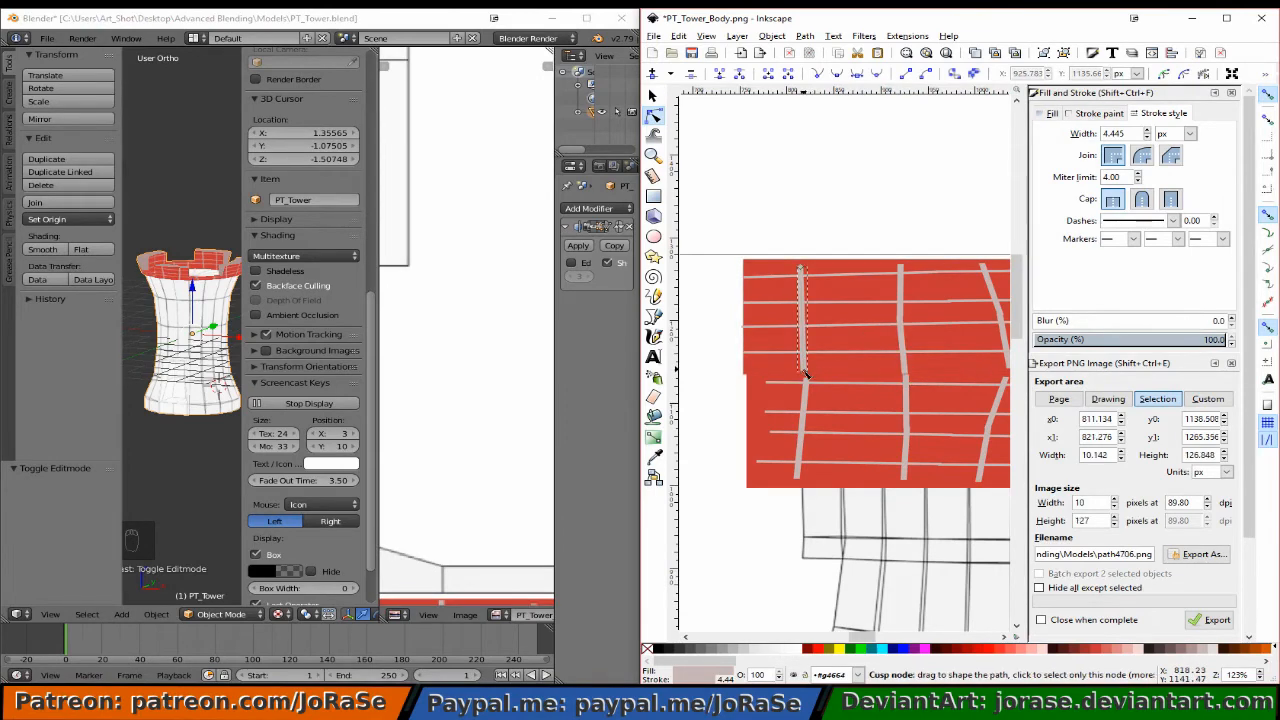
left_click_drag(805, 374, 809, 379)
Raise the top nodes of the lower section's first two vertical mortar lines to meet the upper lines, and clear the selection.
left_click(799, 395)
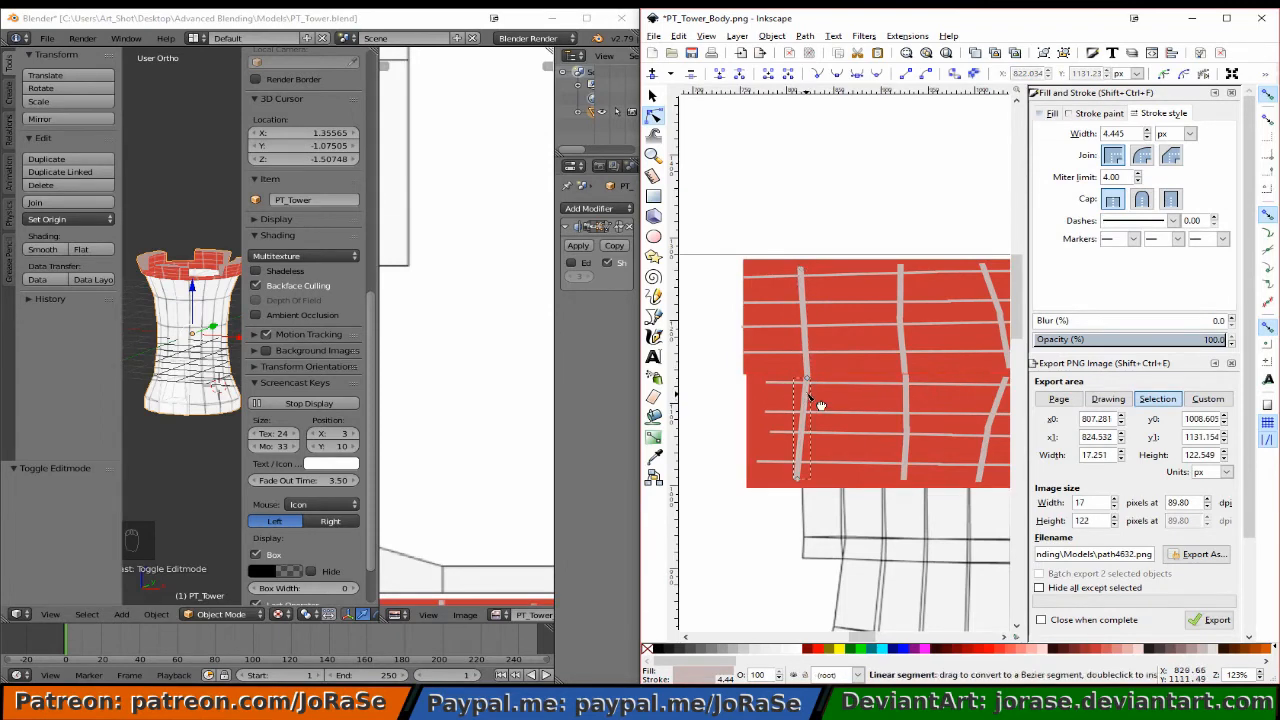
left_click_drag(810, 380, 806, 374)
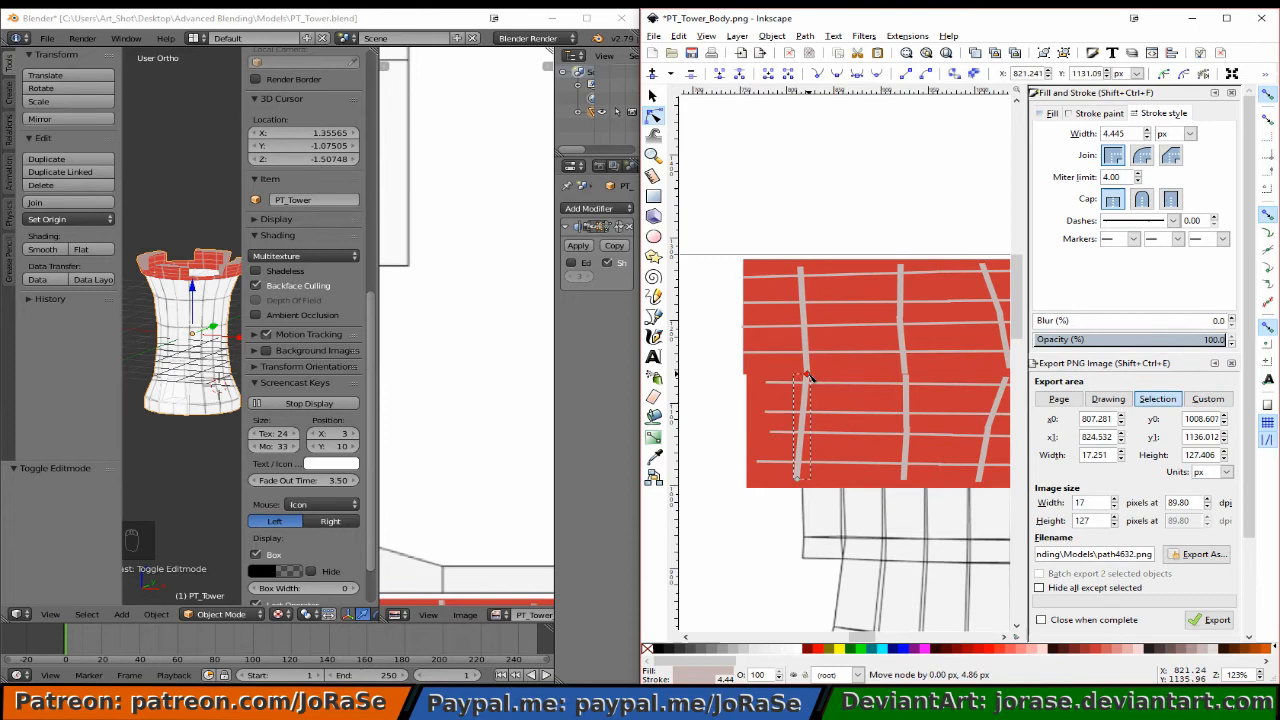
left_click(908, 399)
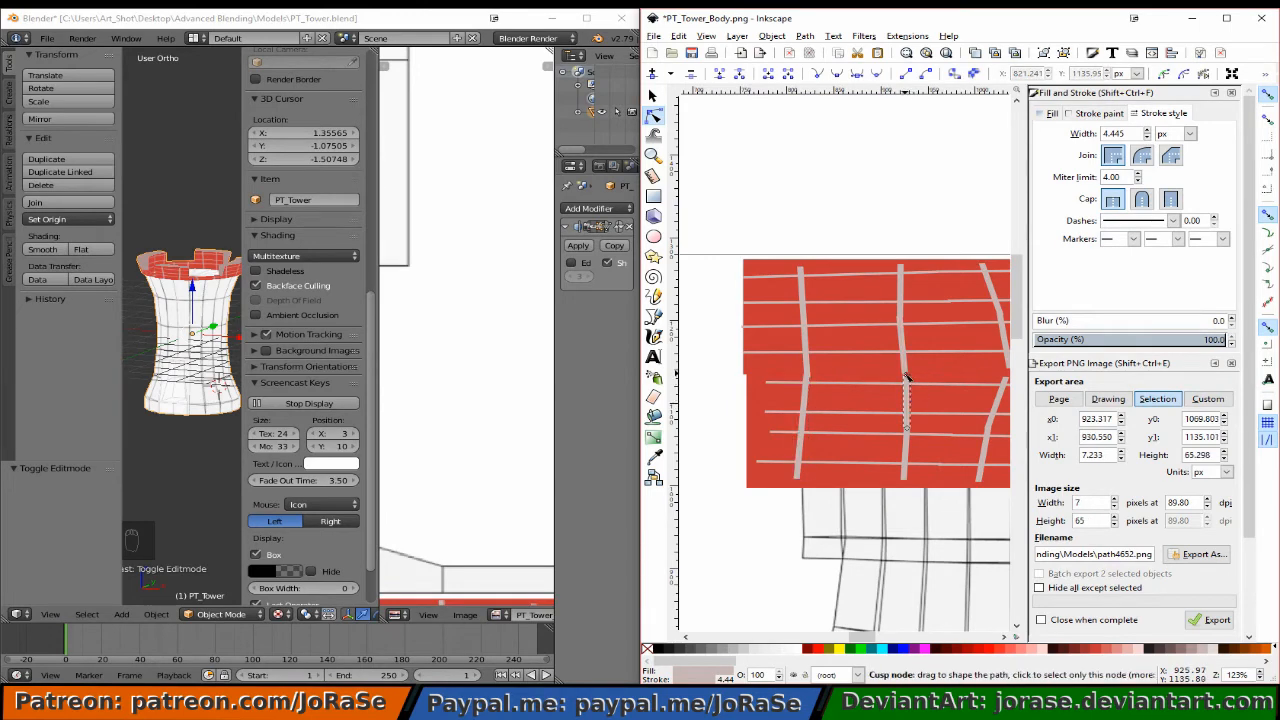
left_click_drag(907, 377, 905, 372)
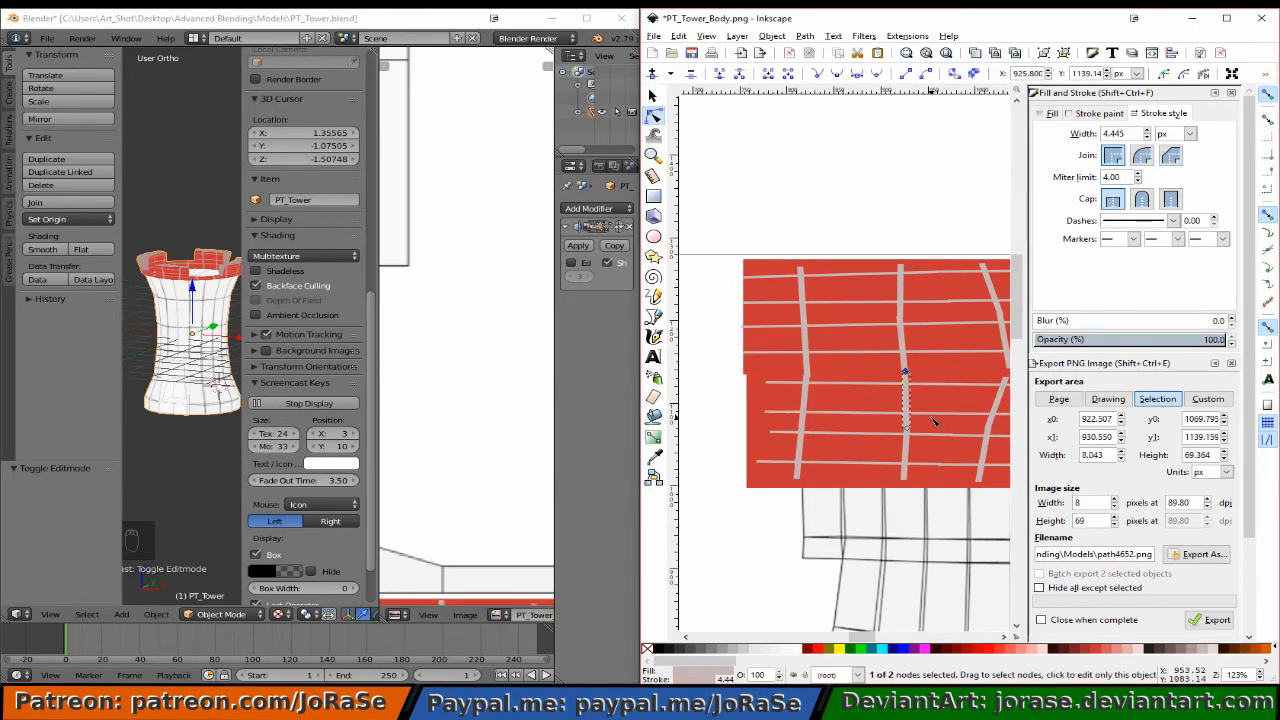
left_click(802, 228)
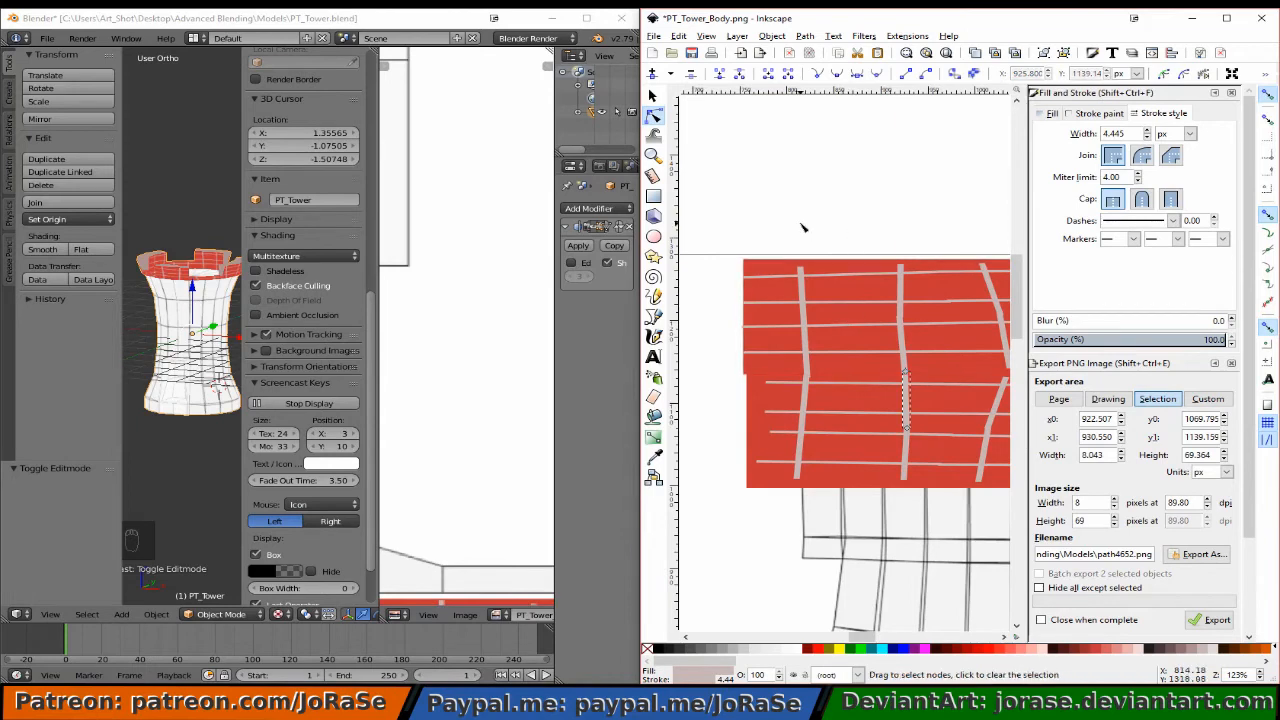
left_click(802, 228)
Adjust the end nodes of the third and fourth vertical mortar lines so the upper and lower sections' lines join at the seam.
scroll(834, 319, "right", 2, "shift")
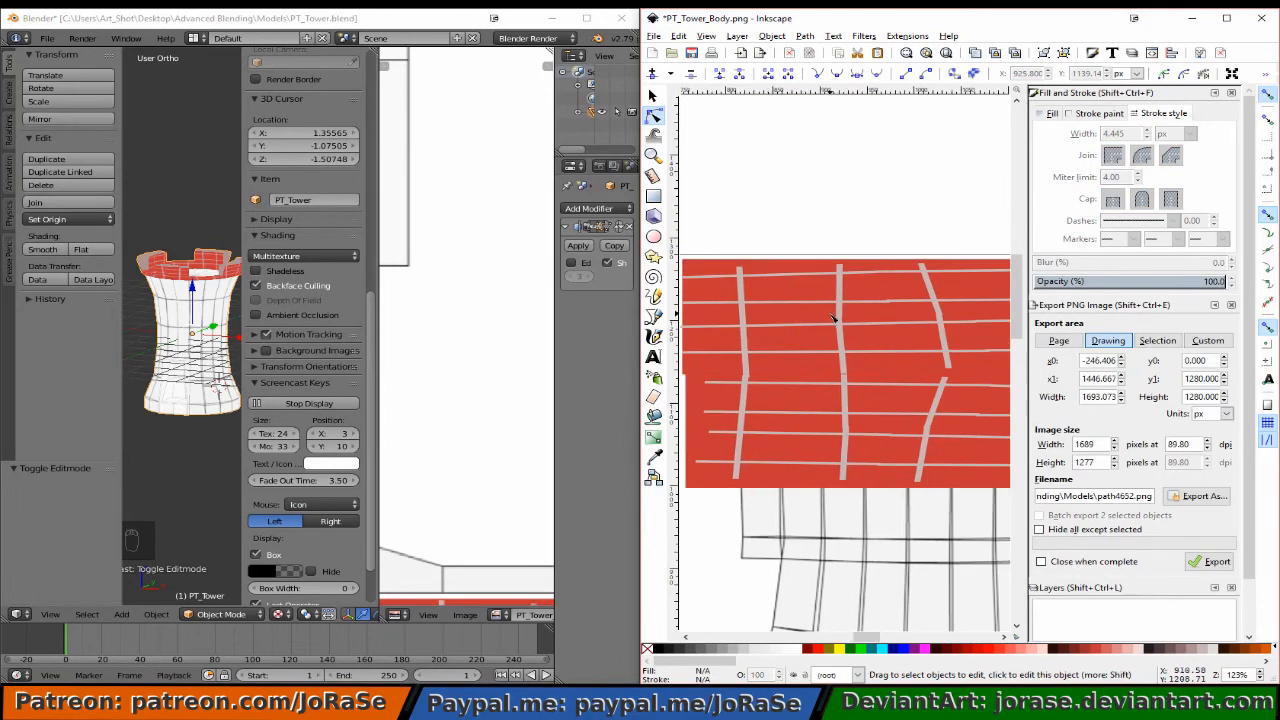
scroll(834, 319, "left", 2, "shift")
left_click(888, 384)
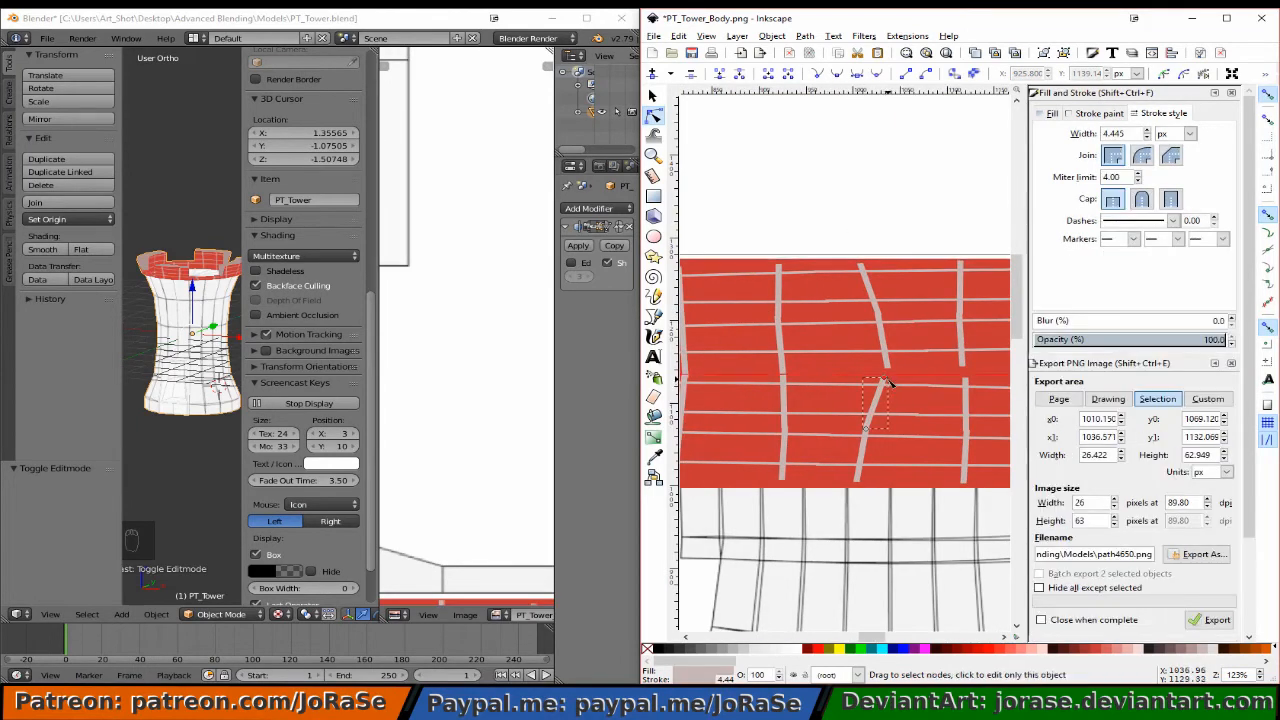
left_click(888, 366)
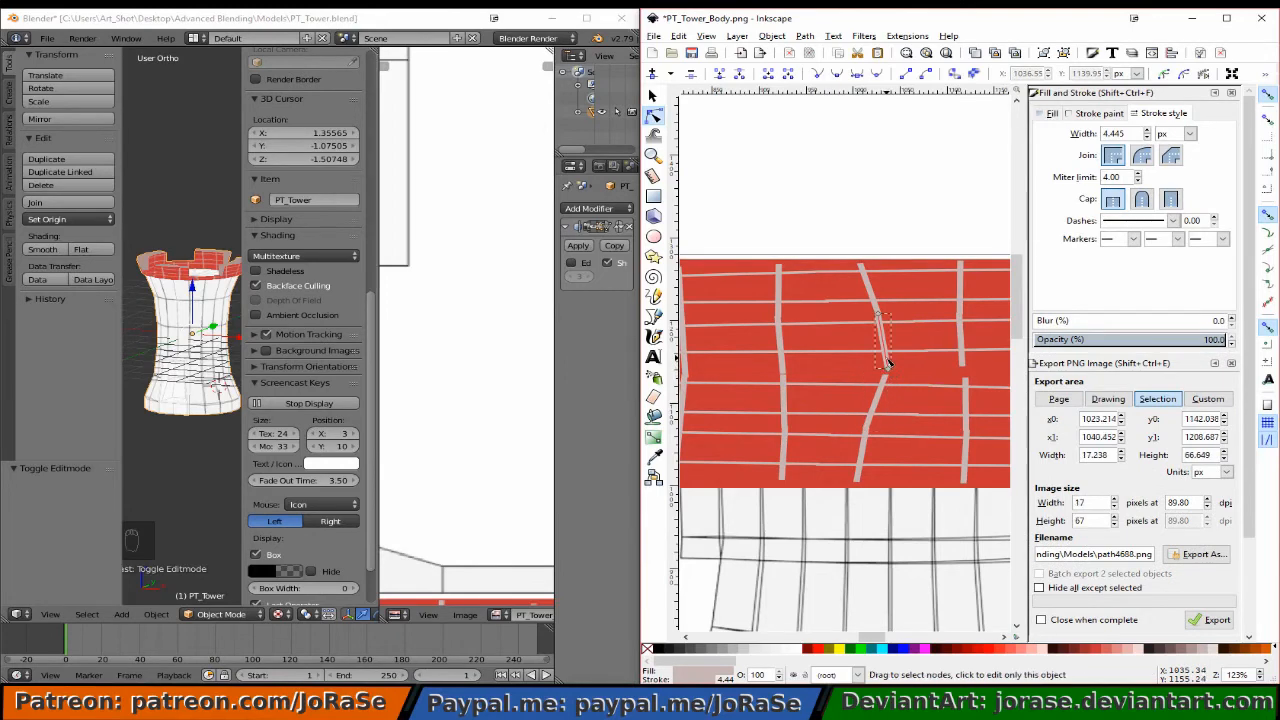
left_click_drag(887, 364, 884, 376)
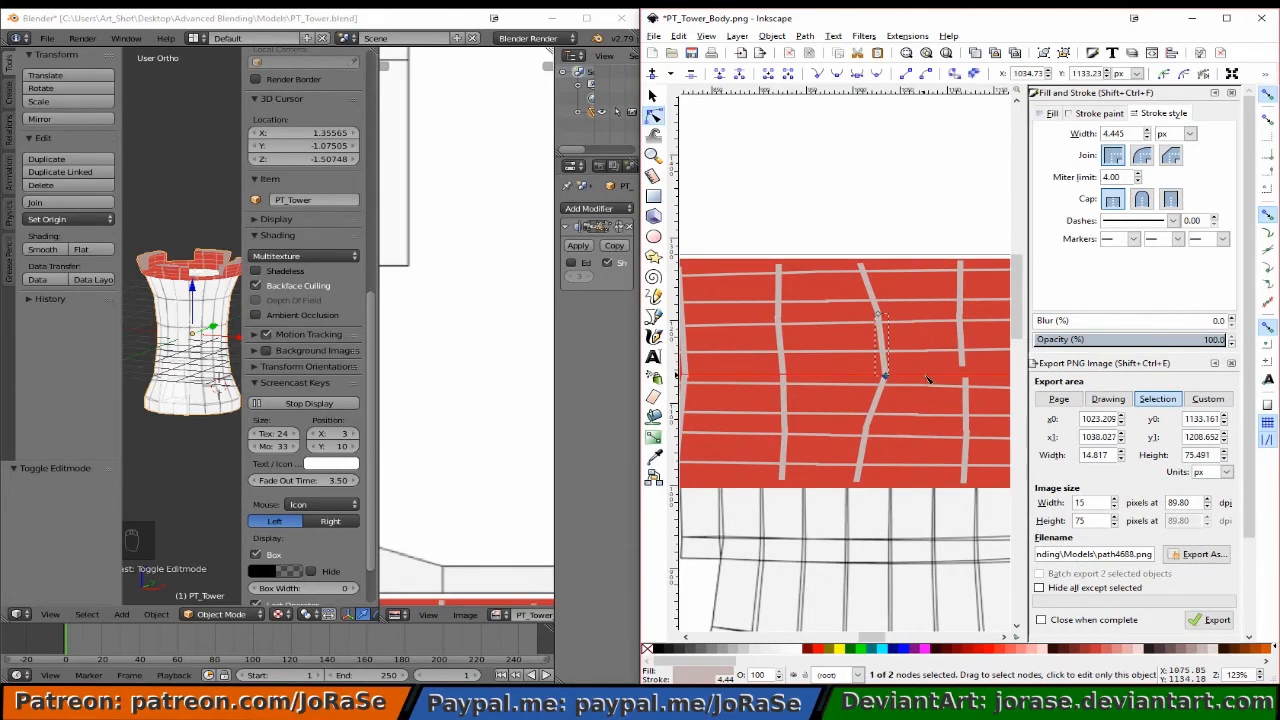
left_click(963, 366)
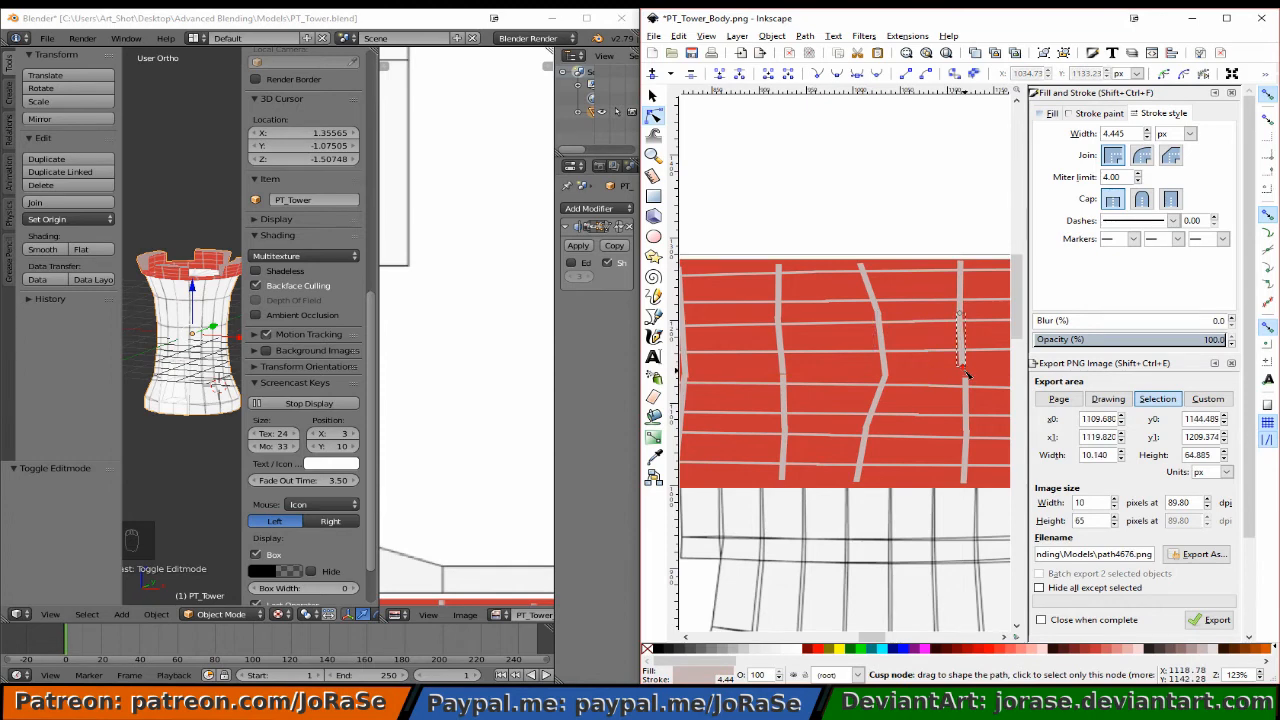
left_click_drag(964, 369, 966, 378)
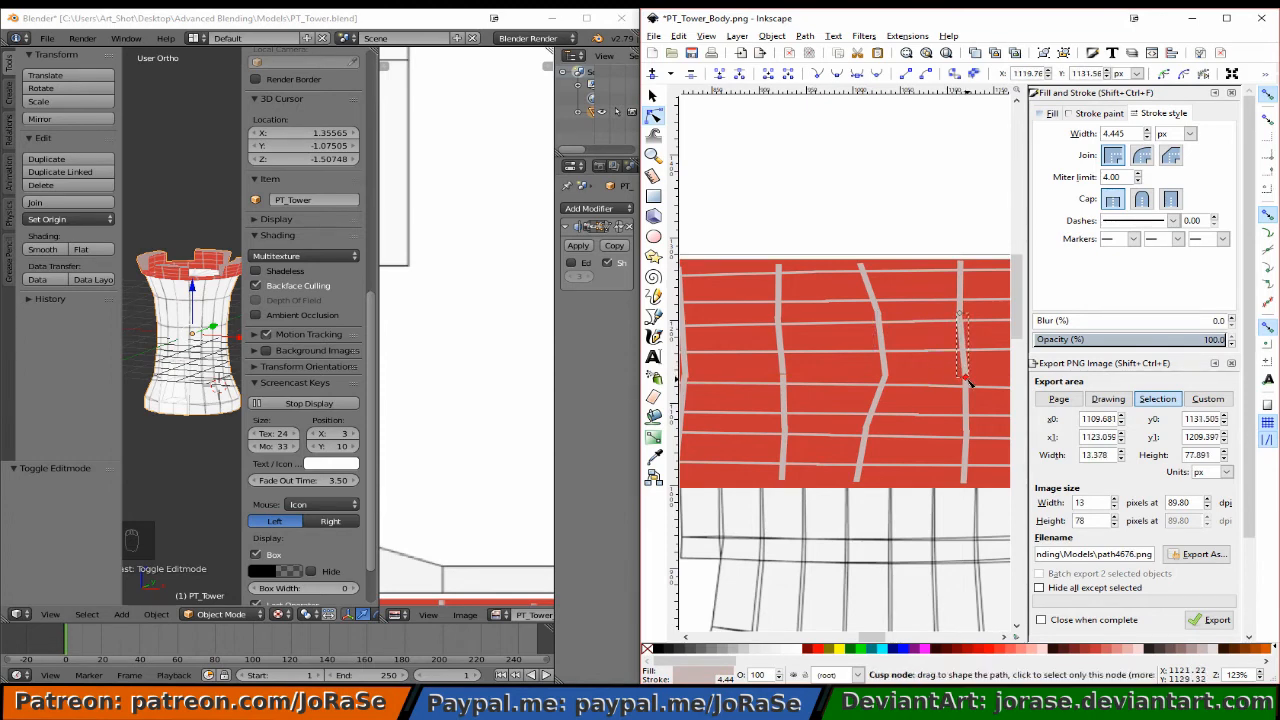
Join the fifth vertical mortar line across the seam by moving the facing end nodes of its upper and lower segments together.
scroll(846, 260, "down", 1)
scroll(846, 260, "right", 2, "shift")
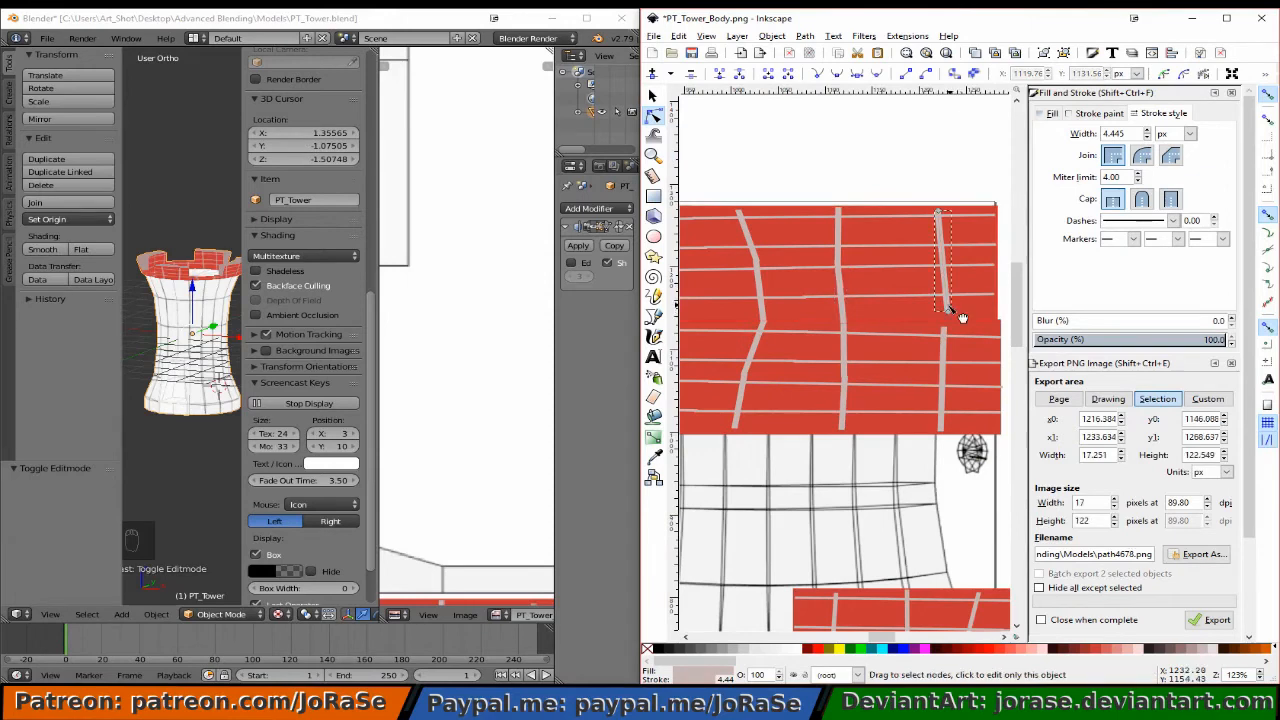
left_click(947, 312)
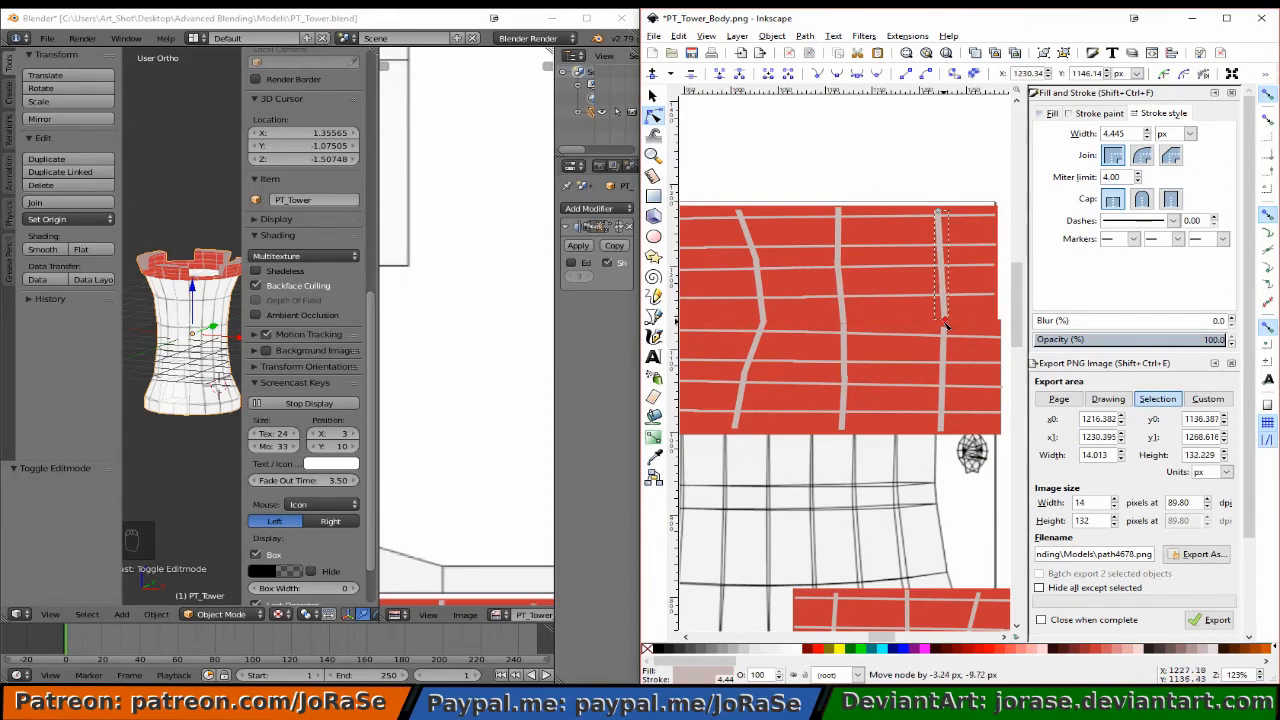
left_click(947, 338)
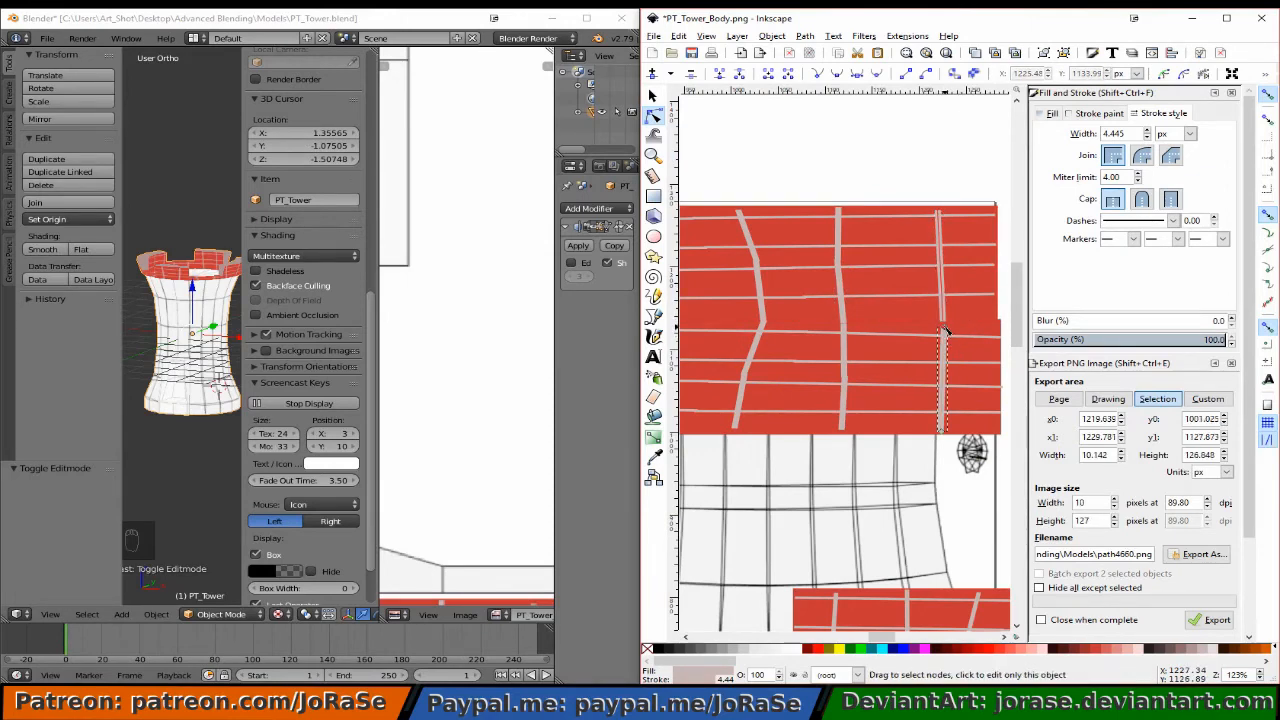
left_click_drag(944, 327, 940, 320)
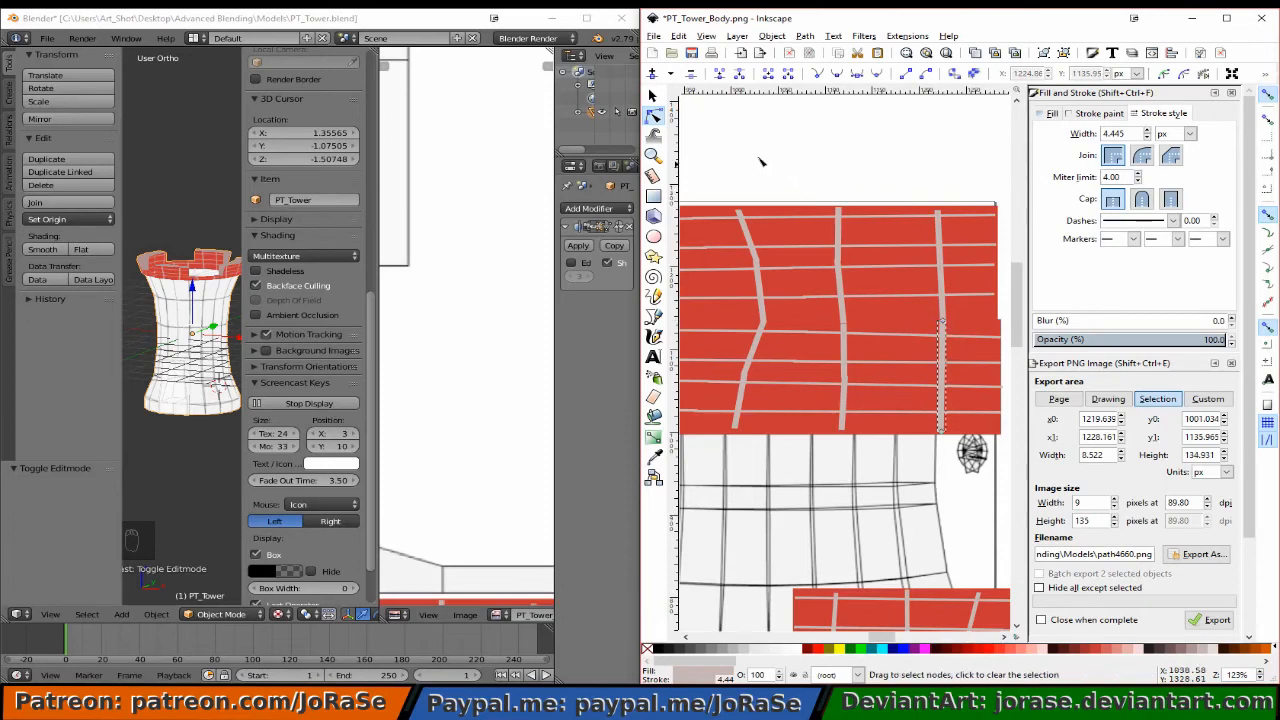
Slant the lower section's last vertical mortar line by shifting its bottom node inward to about X 1206.7 px.
left_click(652, 97)
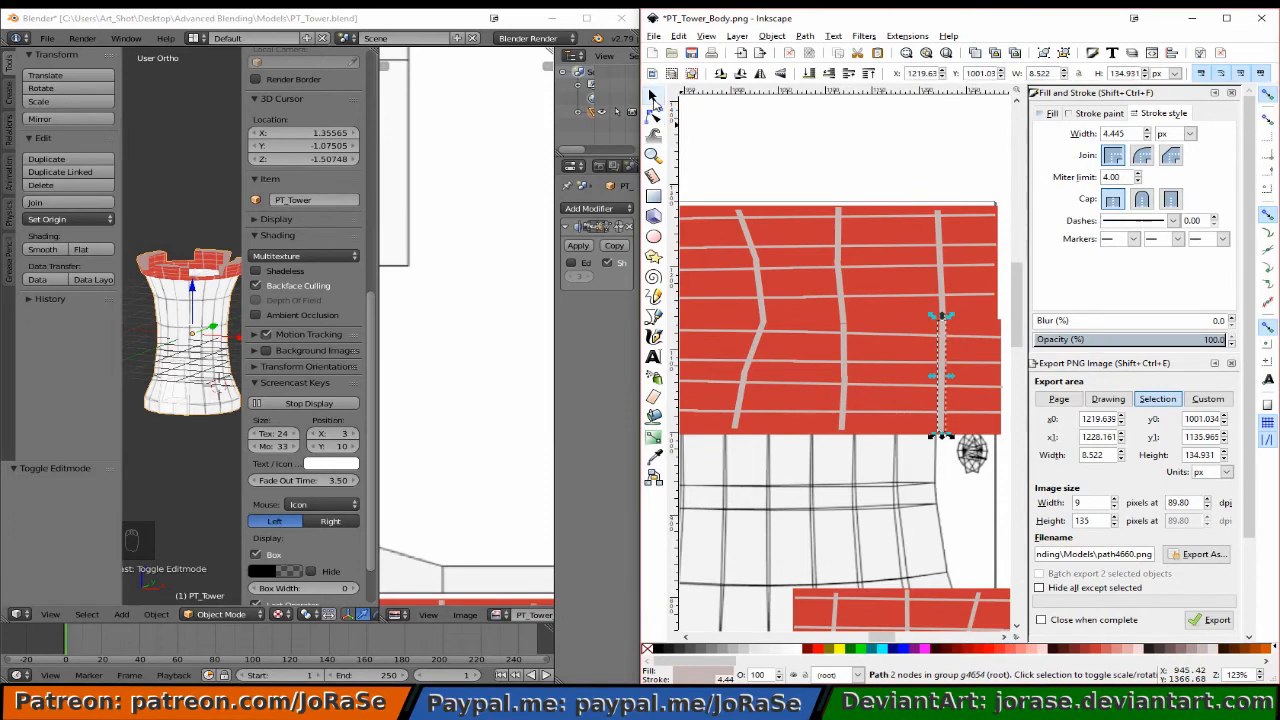
left_click(848, 156)
left_click(940, 427)
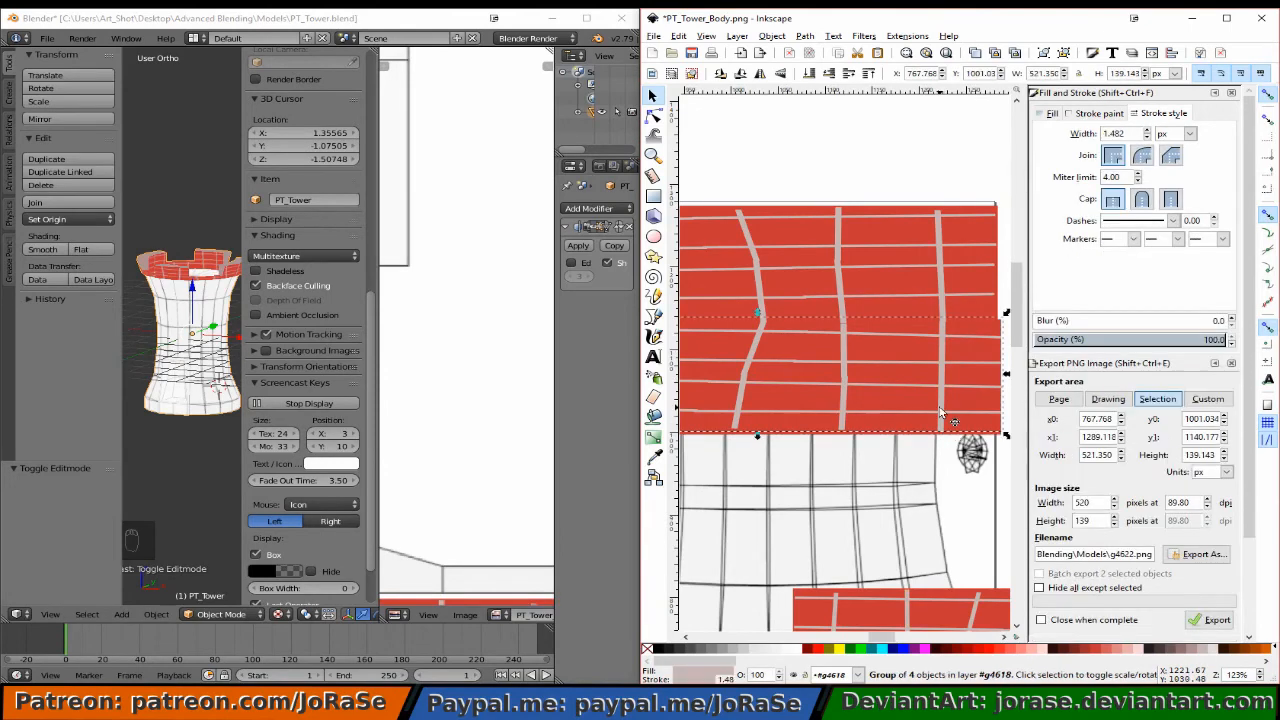
double_click(943, 420)
key("n")
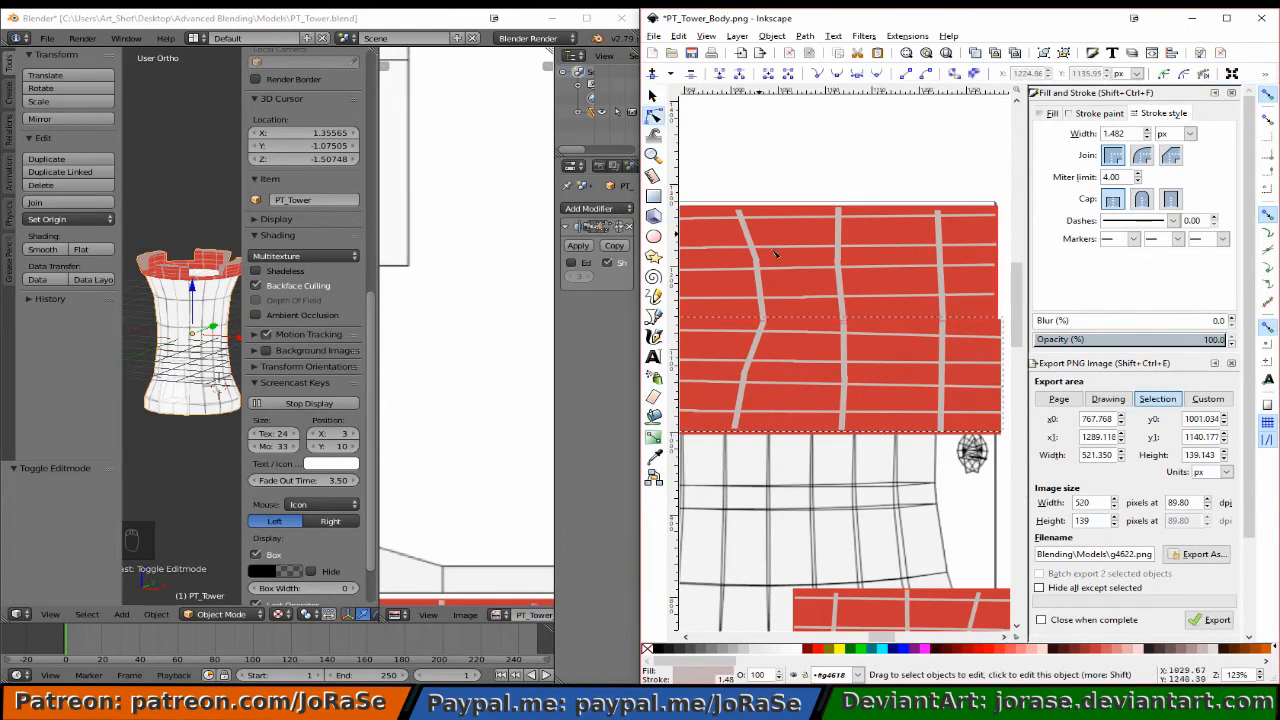
left_click(940, 410)
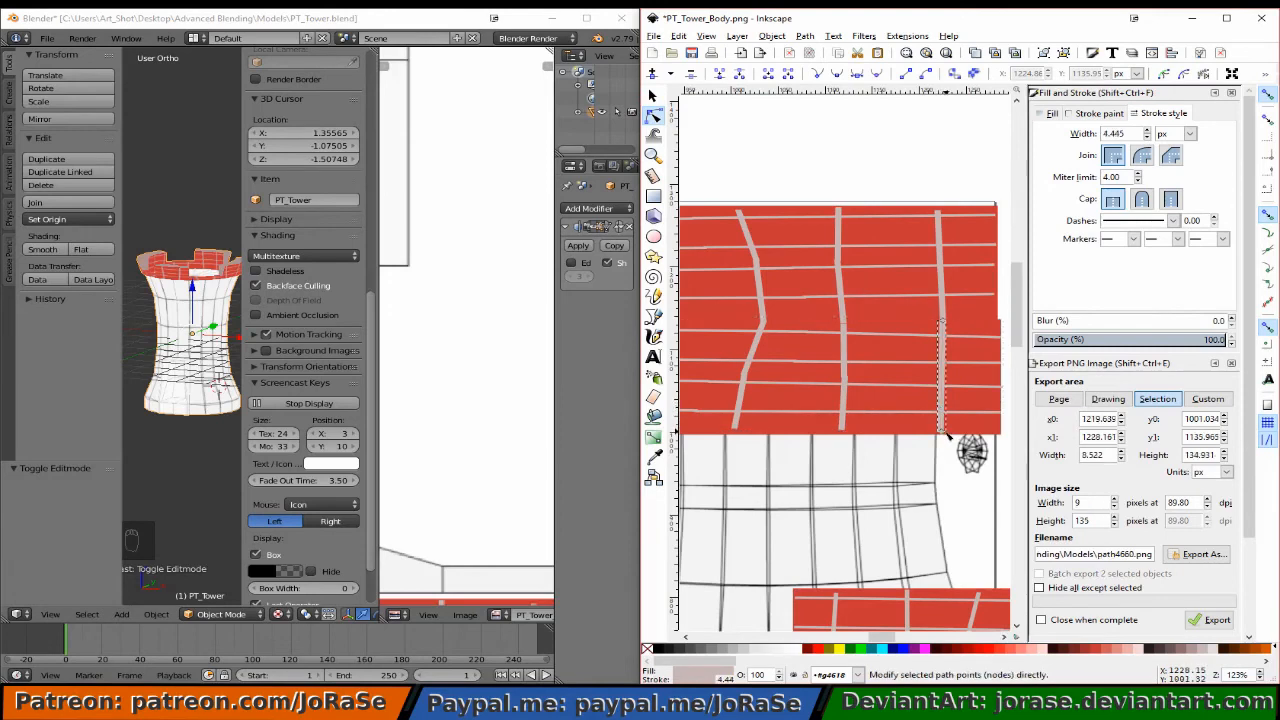
left_click_drag(941, 434, 928, 433)
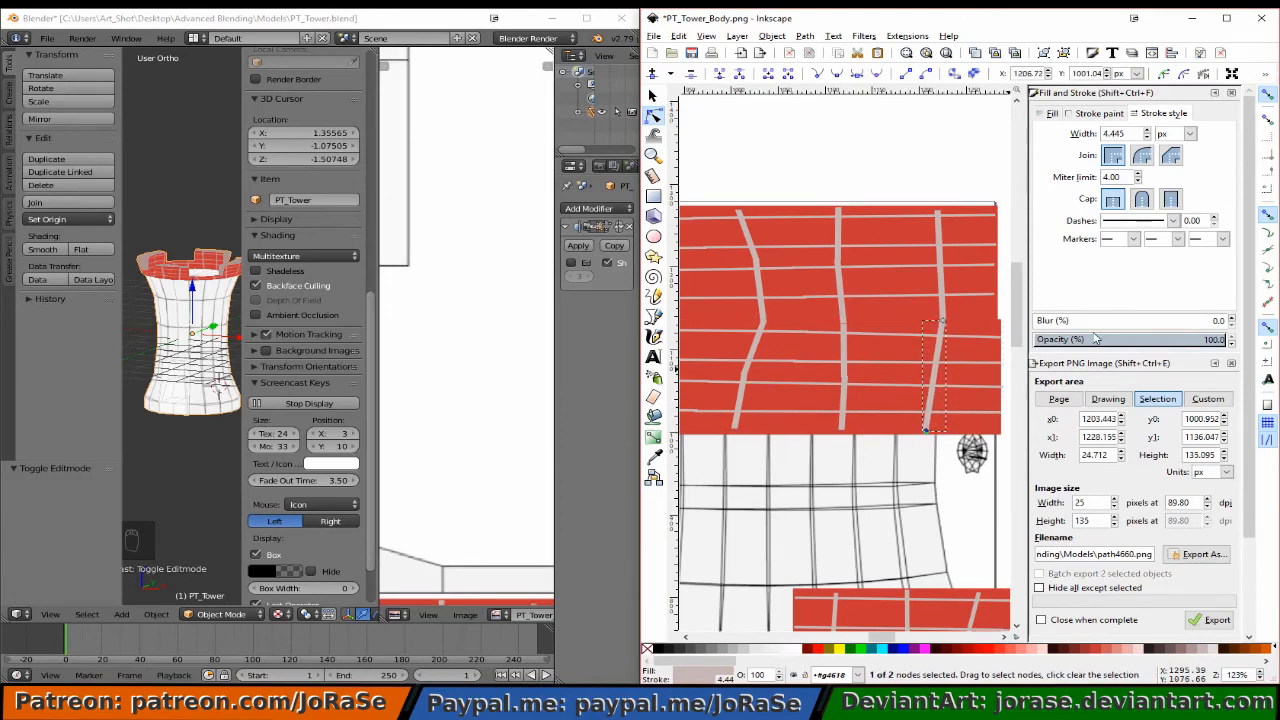
type("53")
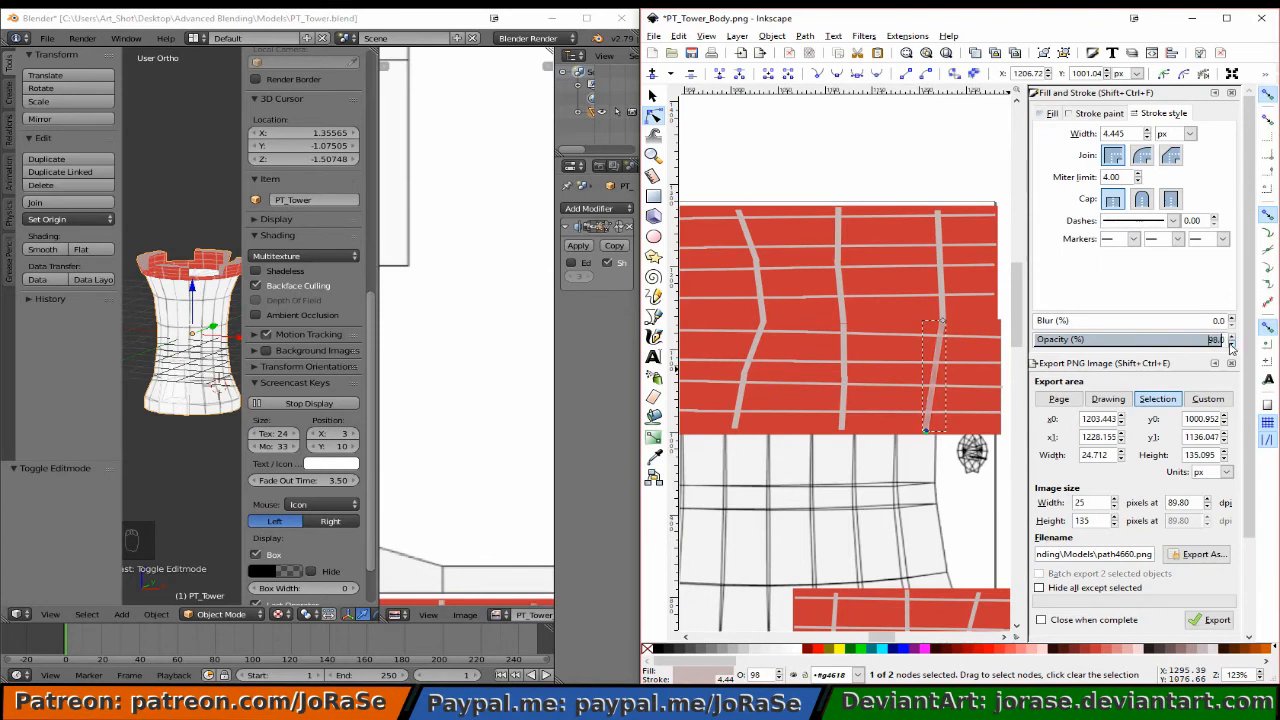
key("Return")
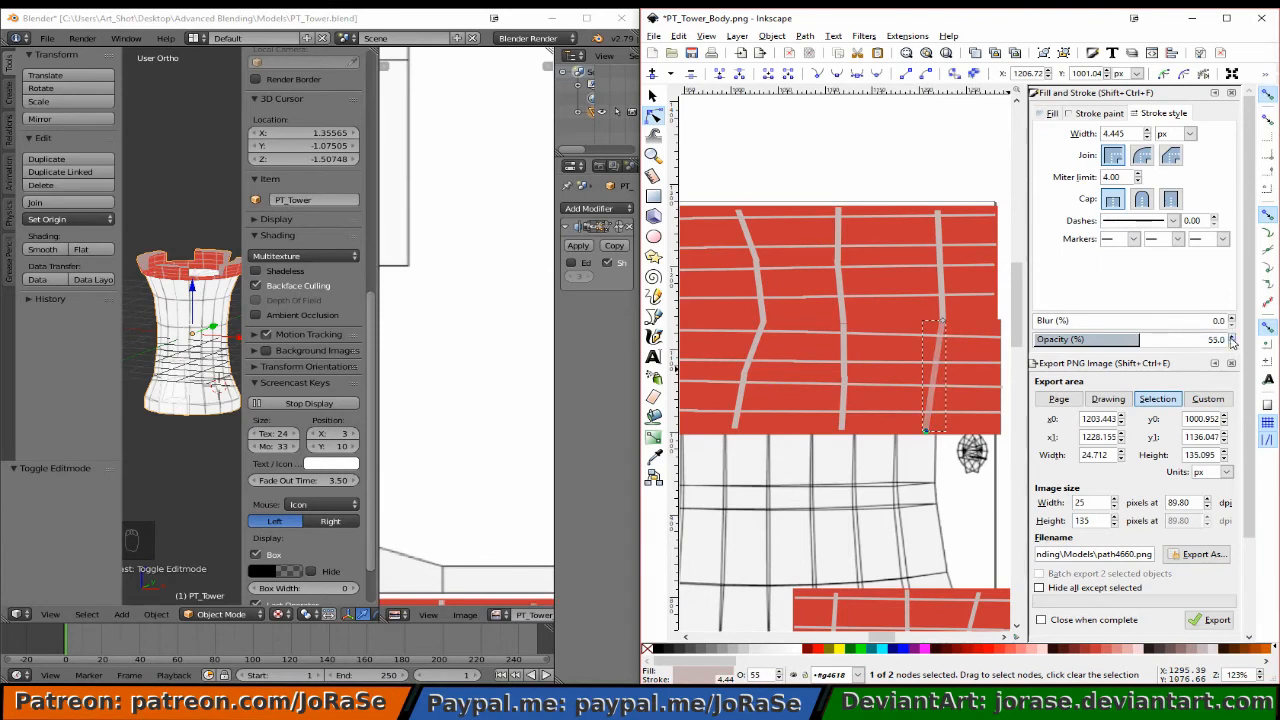
left_click(1231, 340)
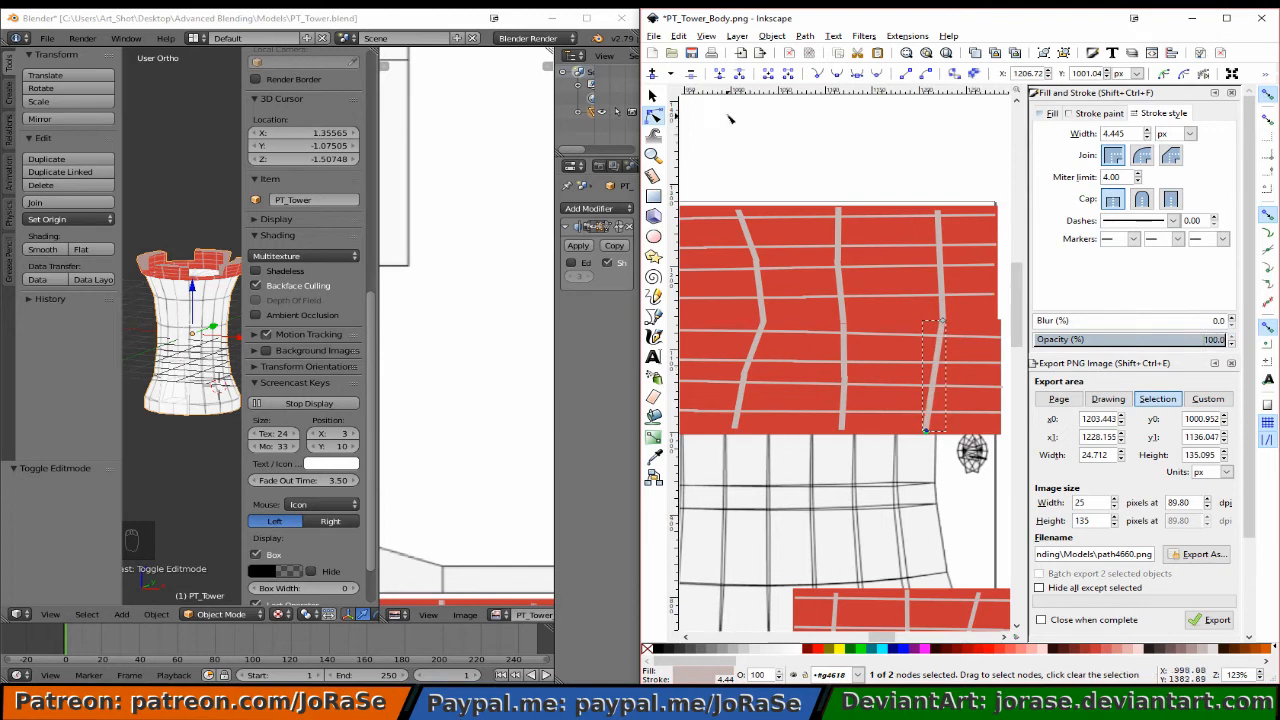
Lower the lower section's red rectangle to 72% opacity to check the layout beneath, and restore it to 100%.
left_click(652, 95)
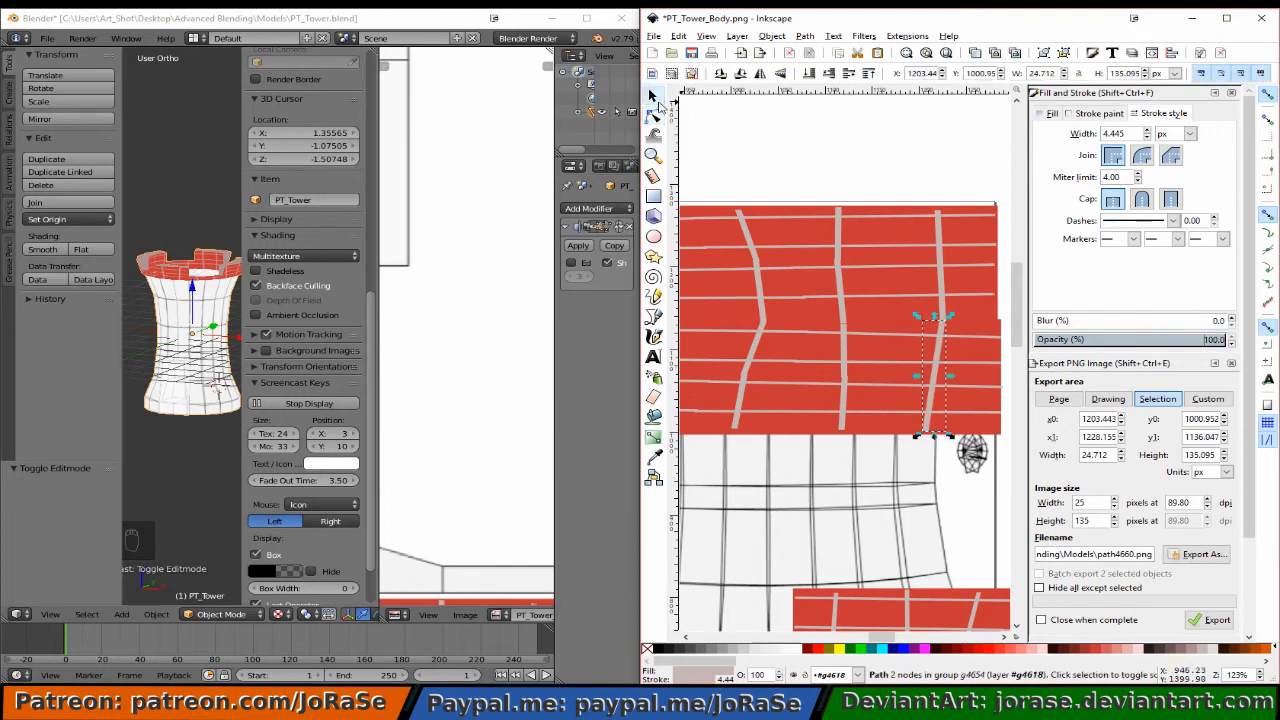
left_click(975, 360)
left_click_drag(1233, 345, 1233, 347)
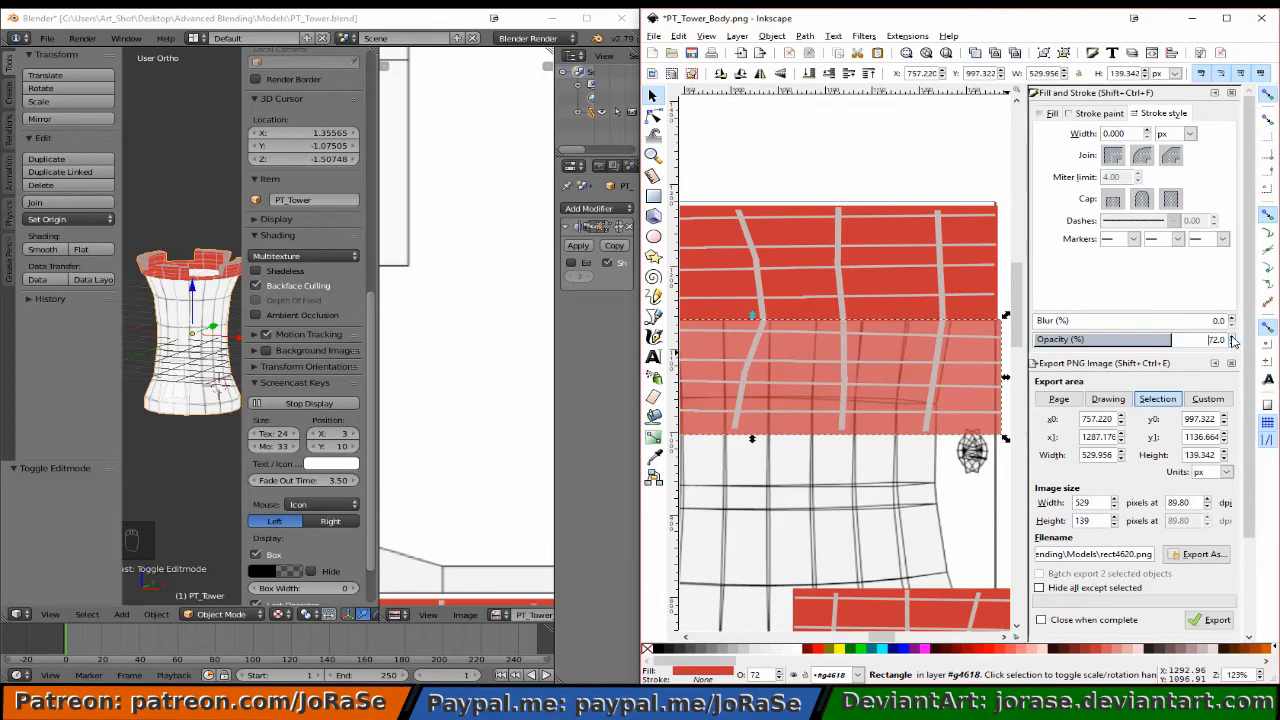
left_click(1233, 336)
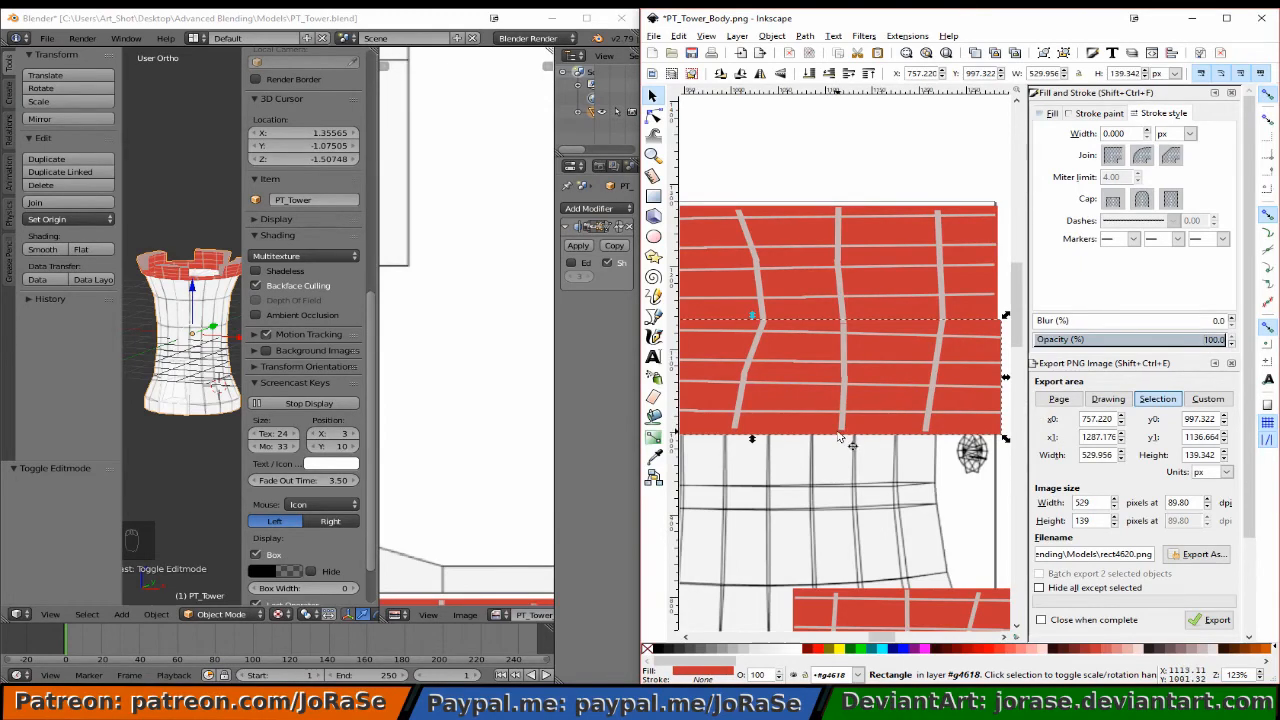
Select the remaining loose brick section overlapping the lower part of the tower body layout.
scroll(822, 440, "down", 3)
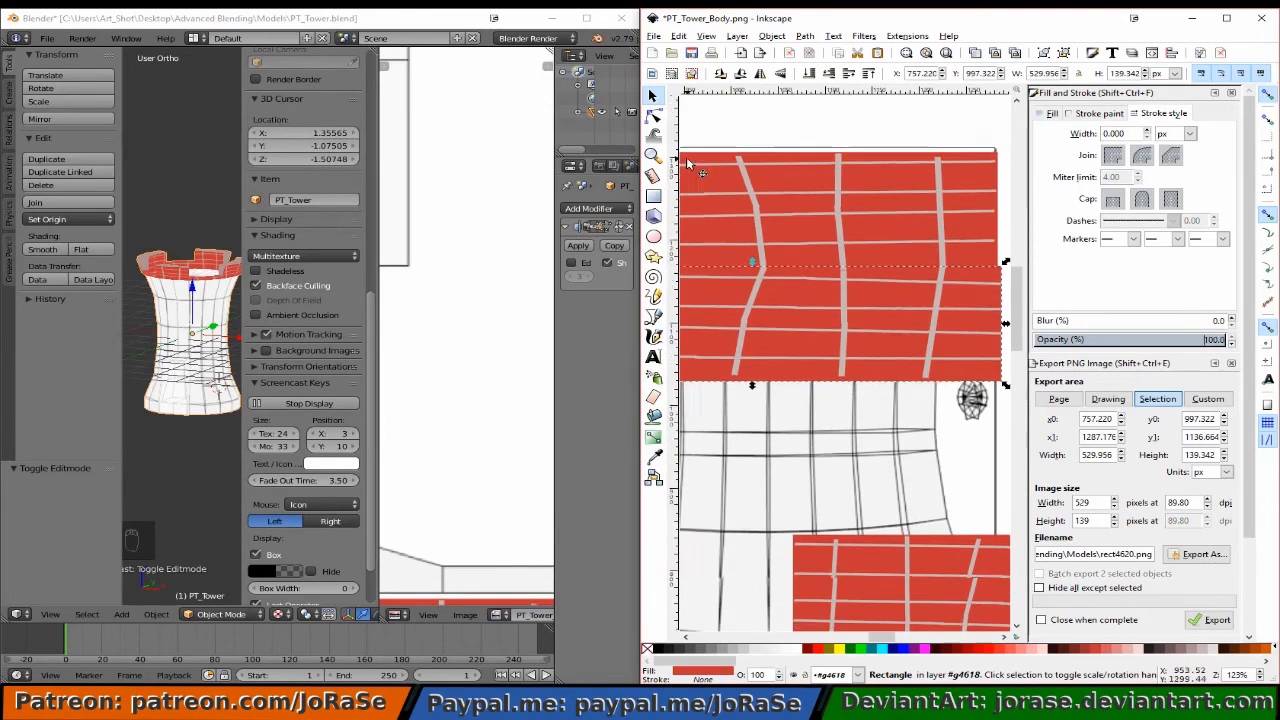
left_click(847, 532)
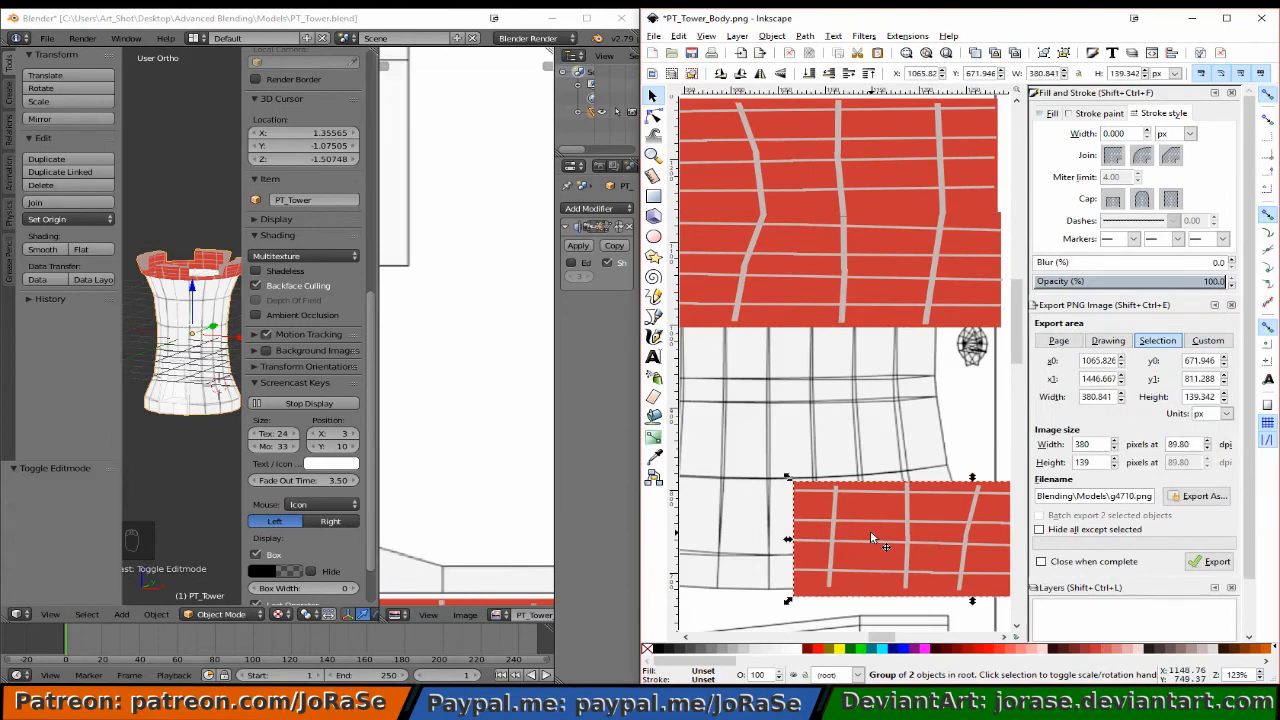